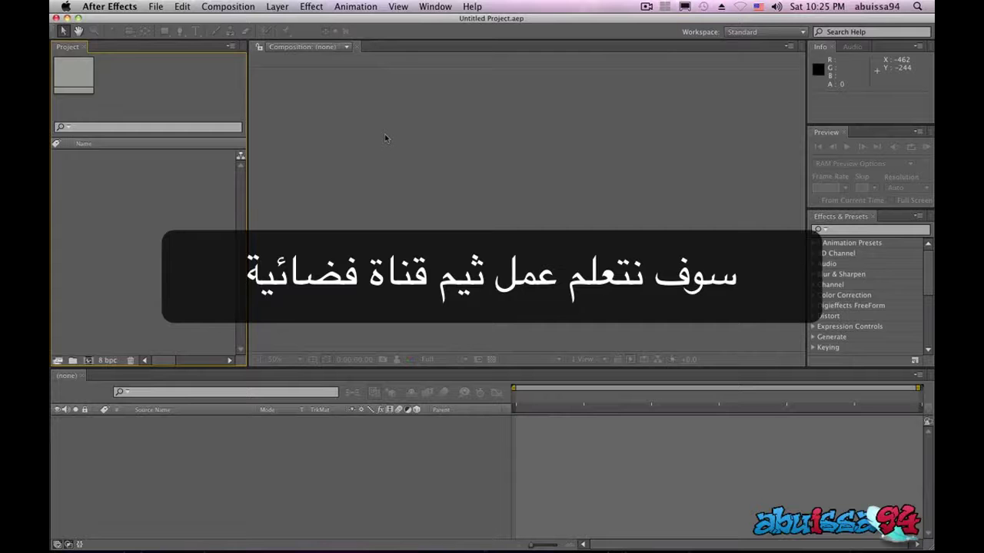
Step: Create a composition named Bramjnet using the NTSC DV preset, 15 seconds long, with a black background
click(221, 7)
click(280, 23)
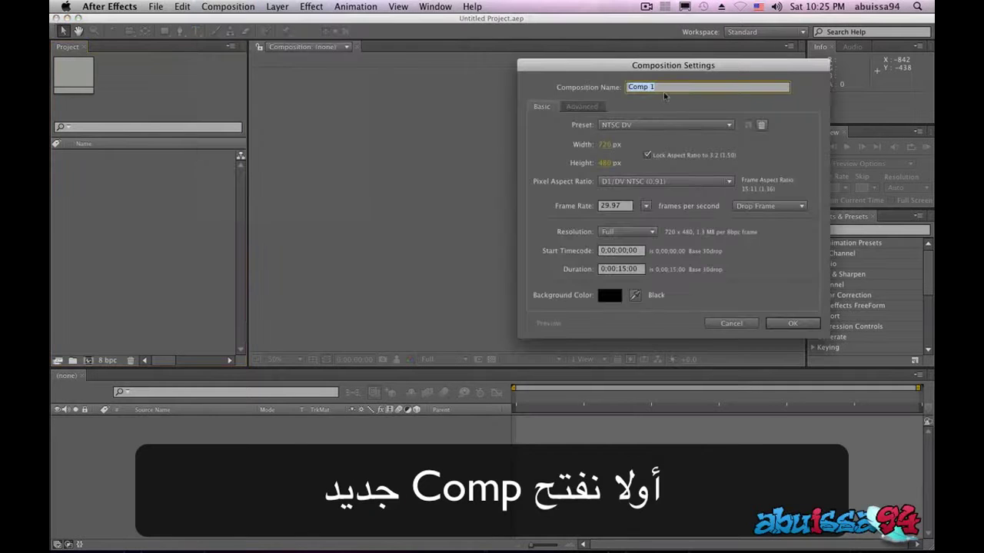
text(Bramjen)
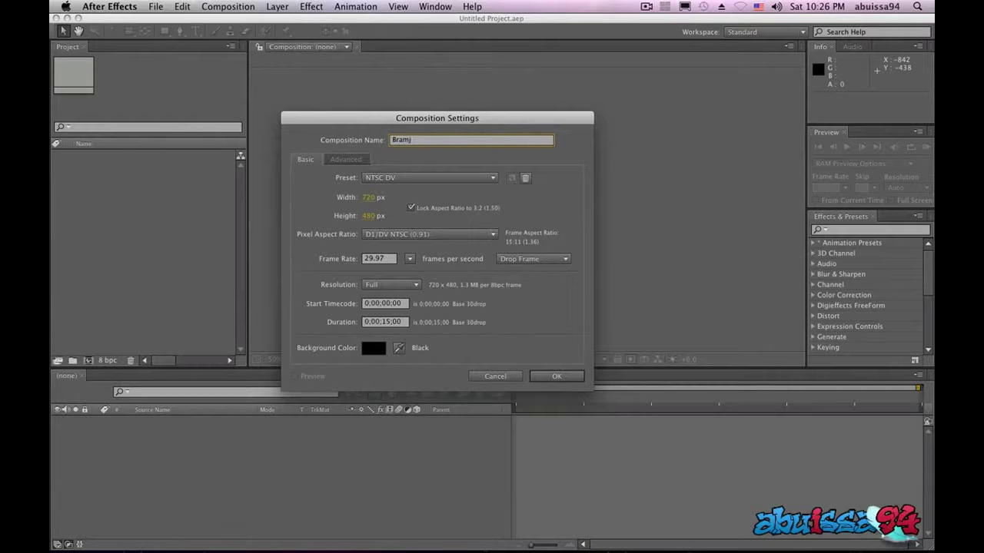
click(416, 177)
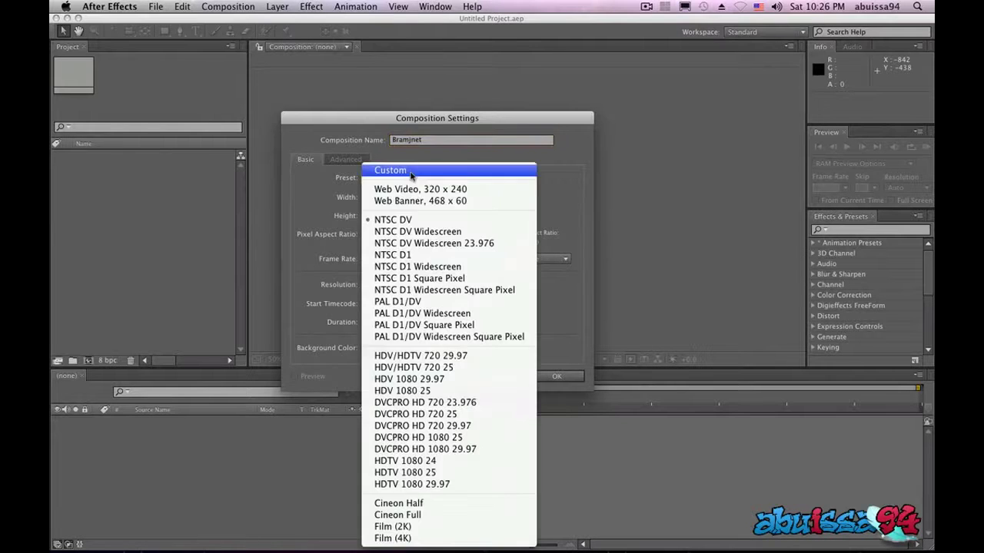
click(432, 221)
drag(413, 119, 419, 60)
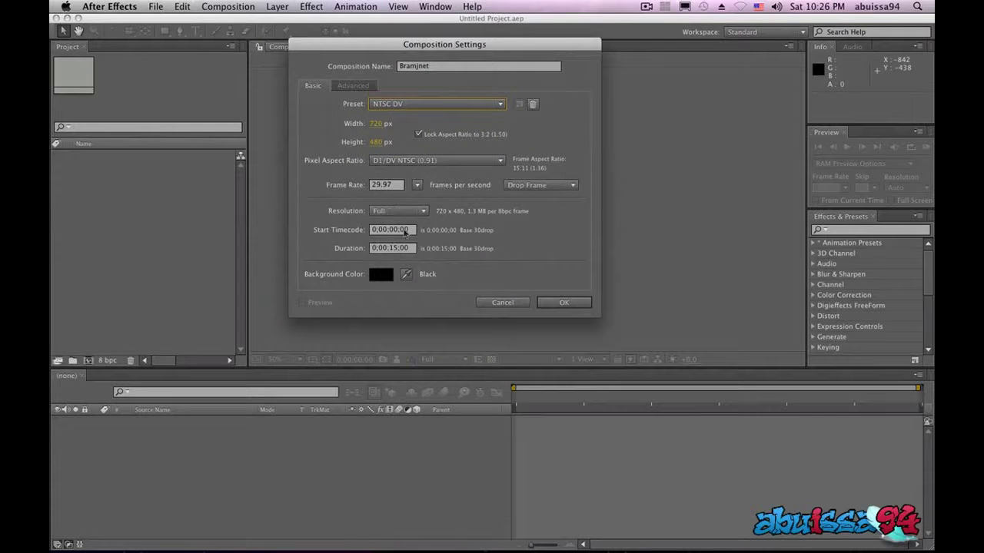
click(395, 250)
click(382, 275)
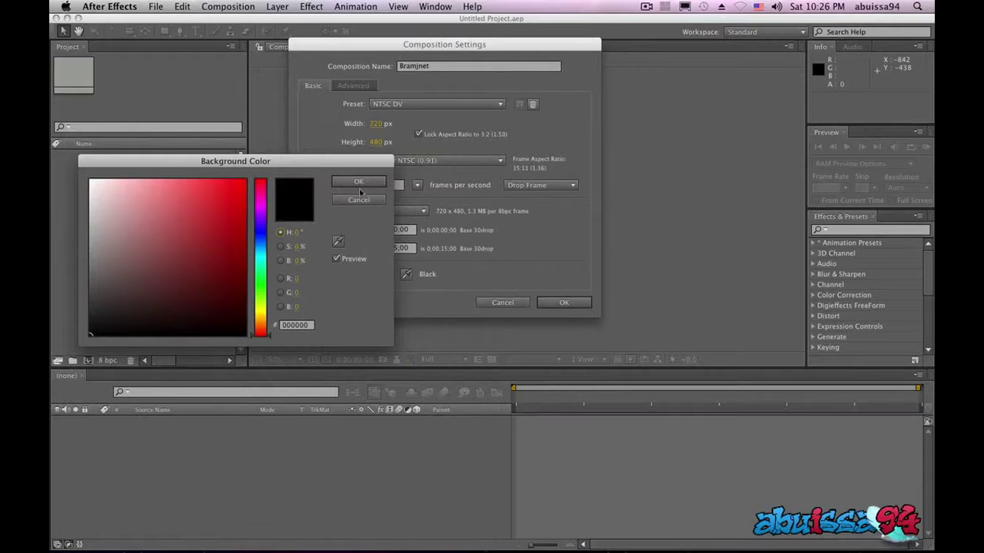
click(359, 184)
click(563, 302)
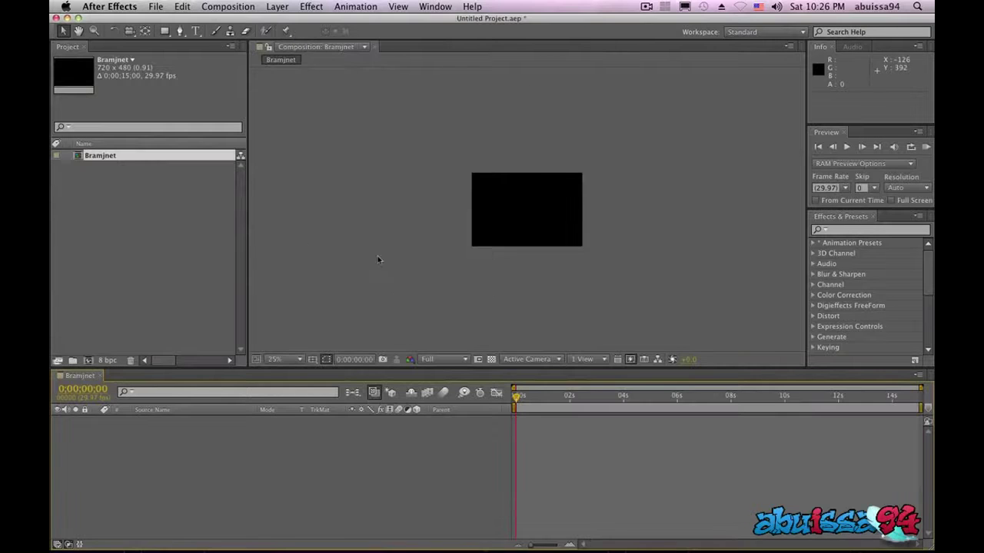
Step: Add a project folder named Comp and move the Bramjnet composition into it
click(141, 247)
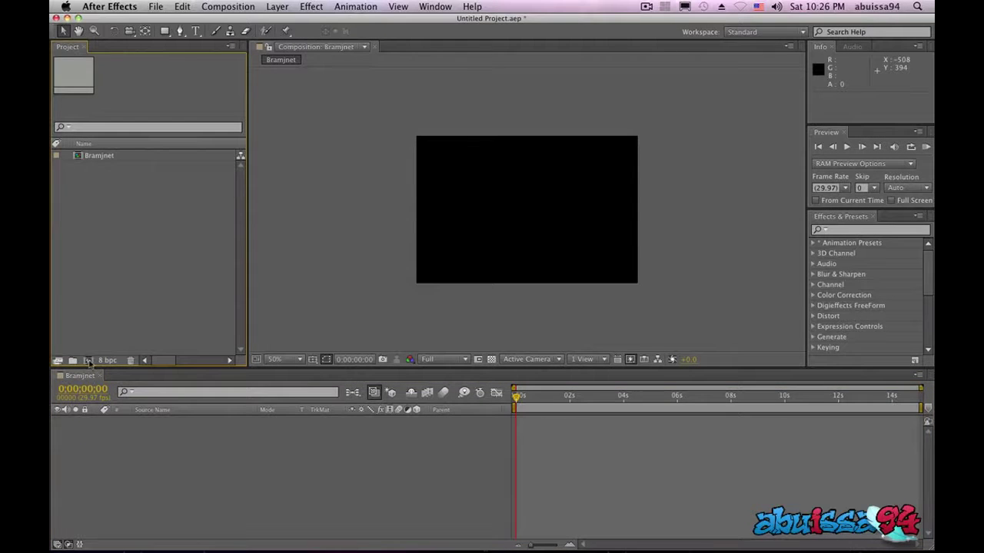
click(75, 361)
text(Comp)
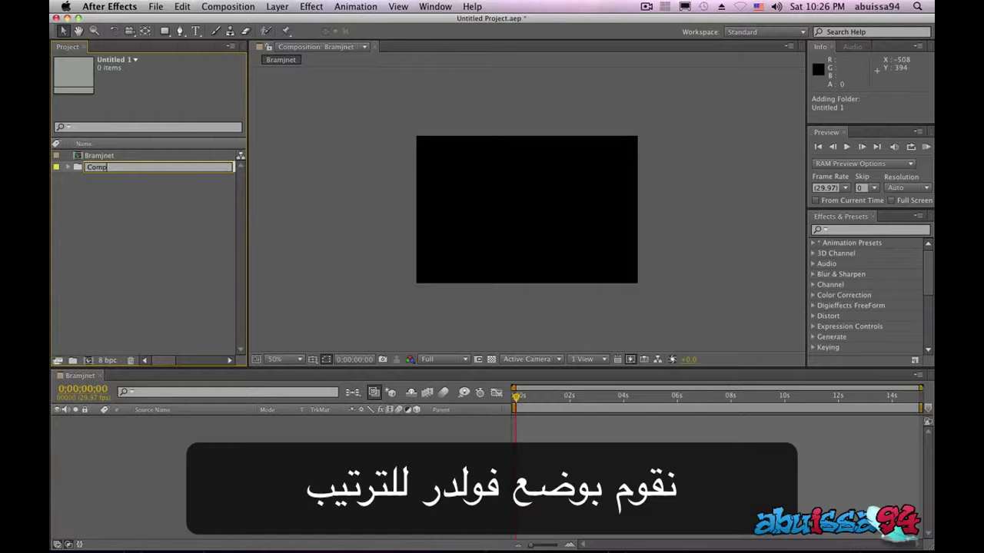
key(Return)
drag(99, 155, 95, 167)
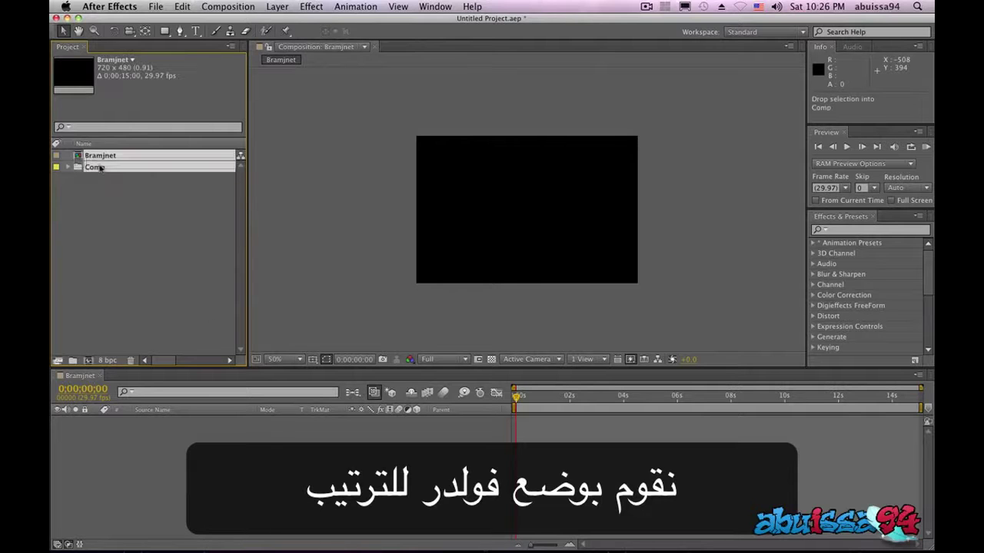
click(67, 156)
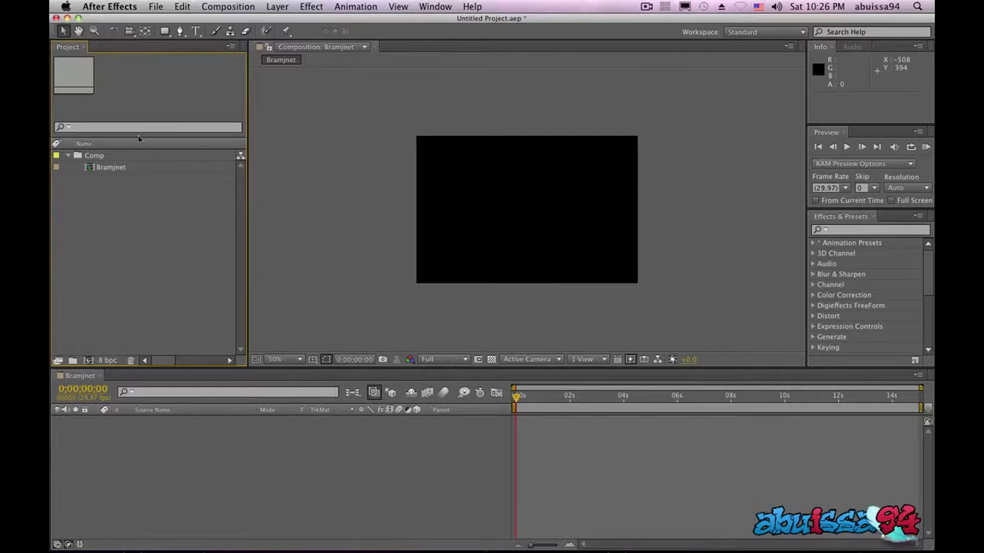
click(156, 7)
Step: Import News abuissa94.psd as a composition, accepting the default Photoshop layer options
mouse_move(215, 164)
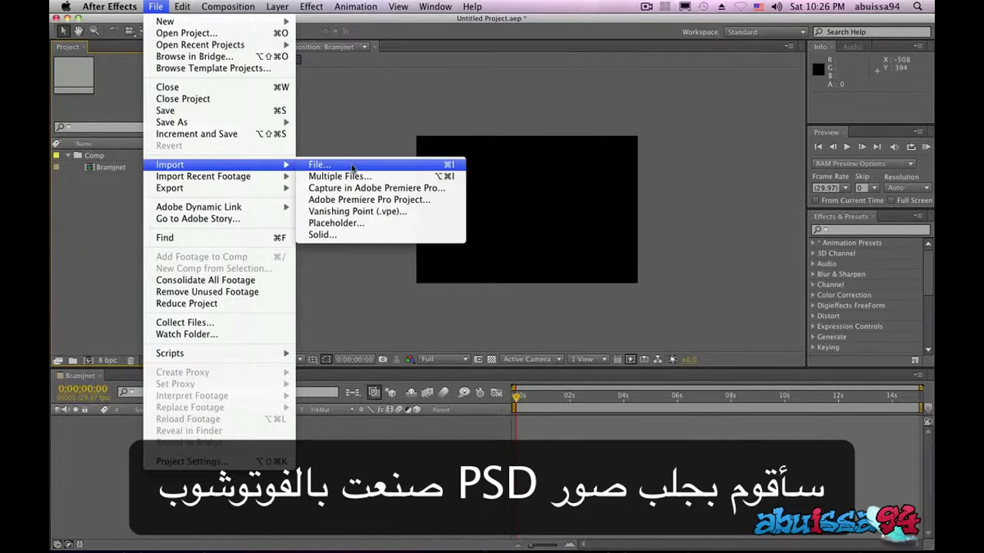
click(352, 166)
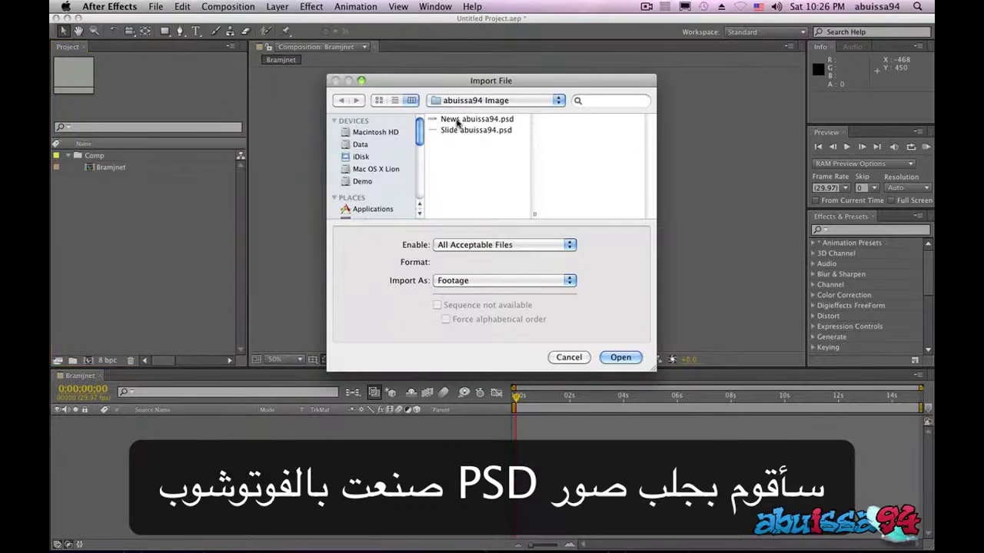
click(457, 121)
click(477, 280)
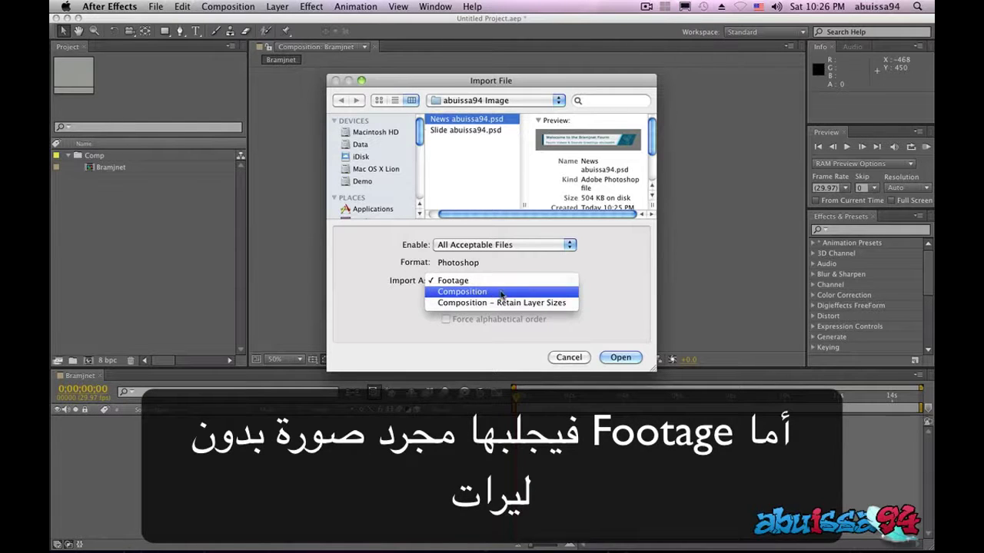
click(507, 293)
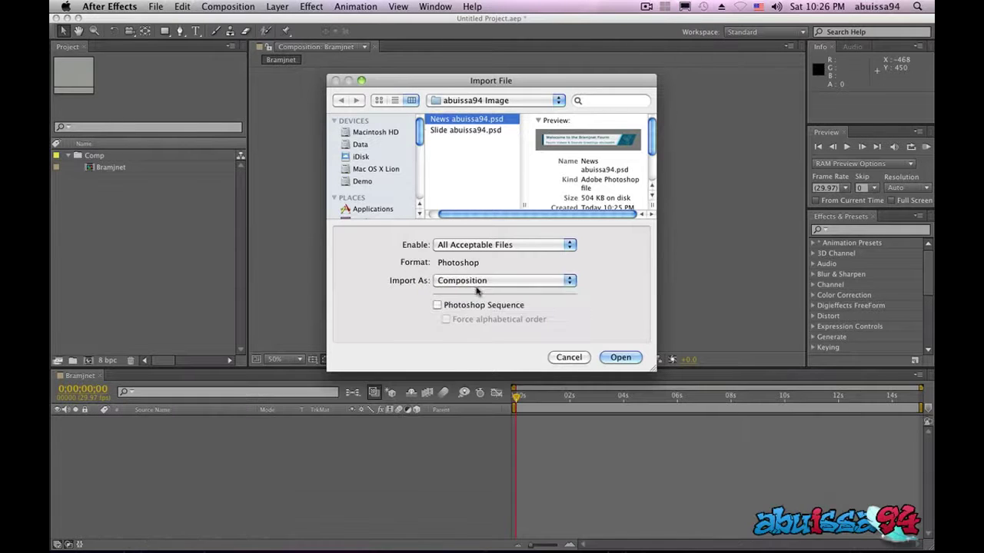
click(620, 358)
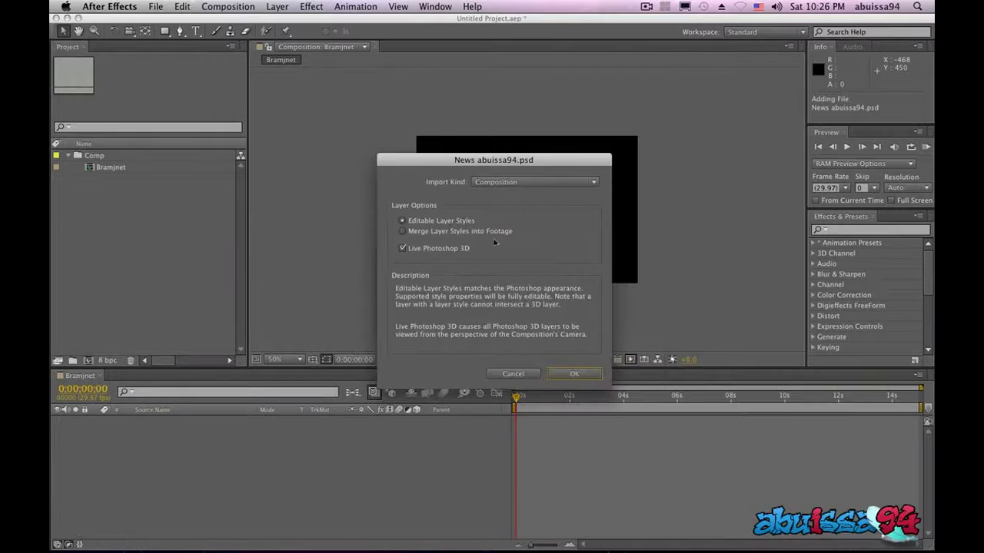
click(575, 374)
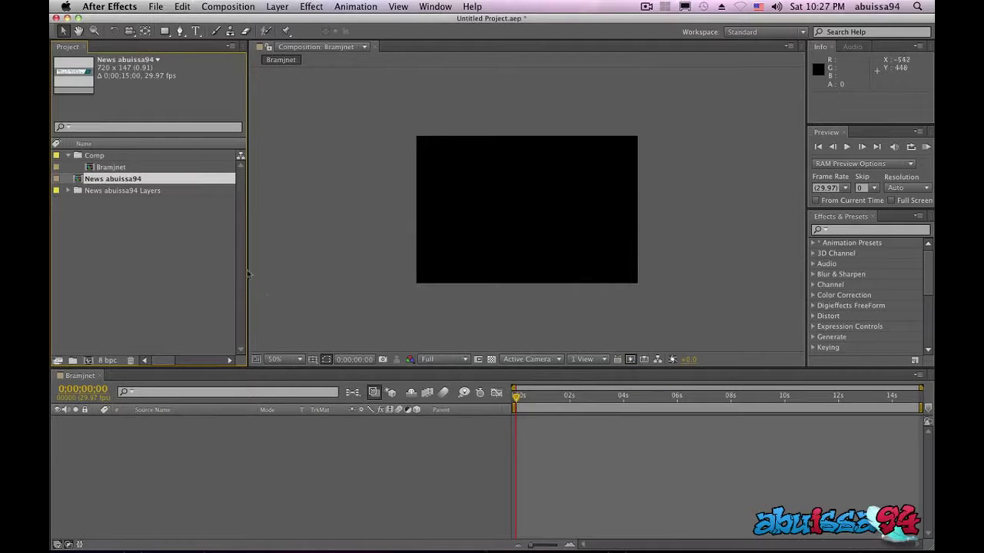
Step: Place the News abuissa94 comp as a layer in Bramjnet and open it to show its layers
click(119, 231)
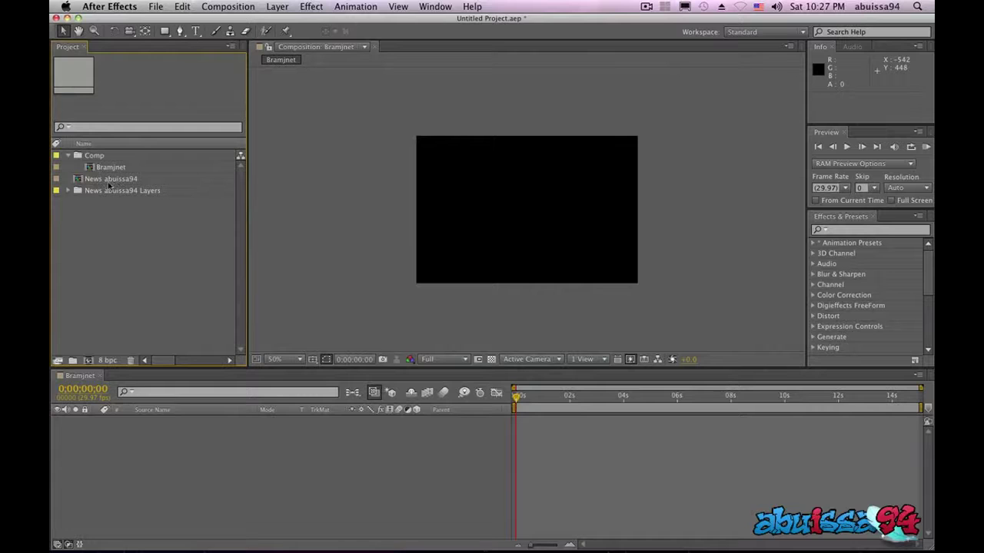
mouse_move(113, 183)
mouse_down()
mouse_move(116, 453)
mouse_move(126, 455)
mouse_up()
key(period)
key(comma)
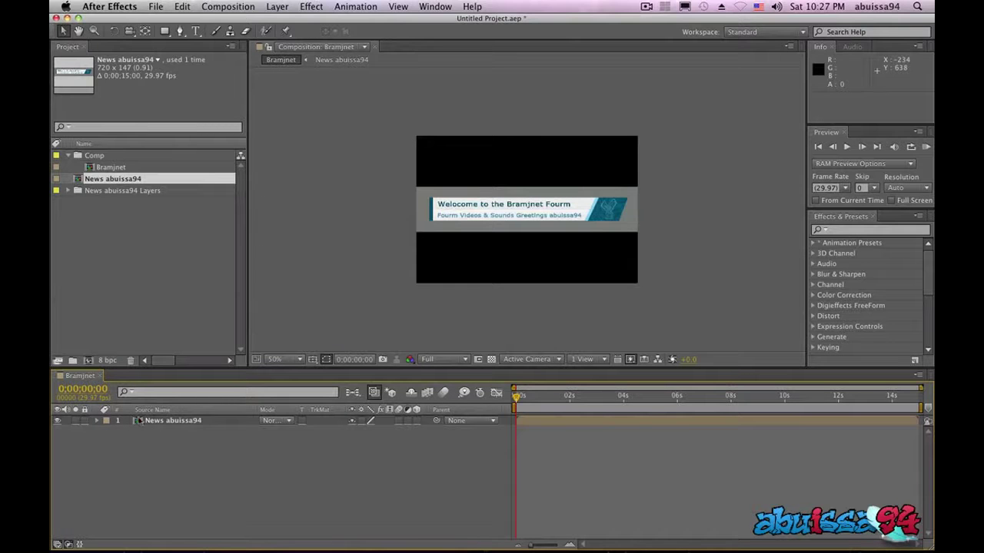
double_click(141, 421)
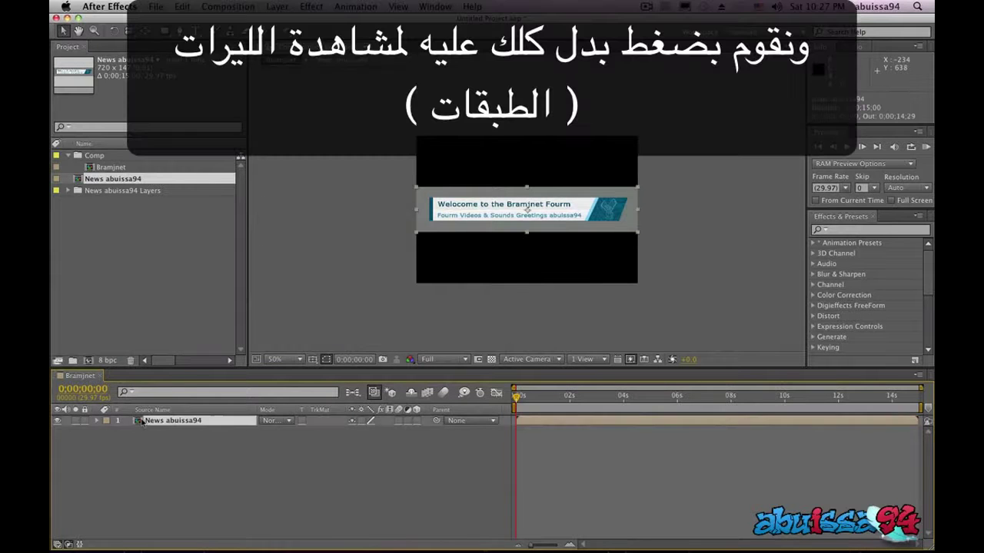
key(period)
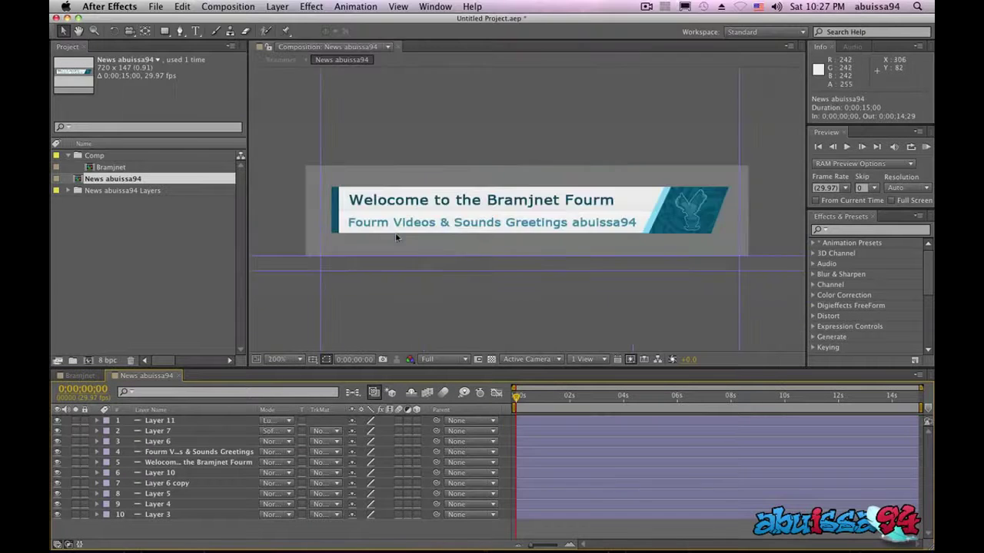
Step: Fit the banner to the viewer and delete the grey background Layer 3
click(296, 359)
click(296, 357)
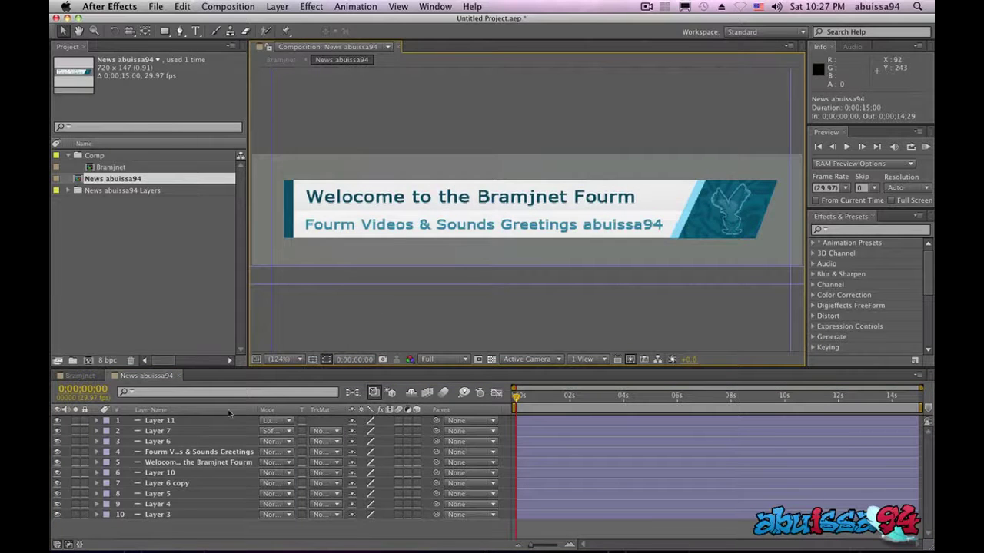
click(162, 516)
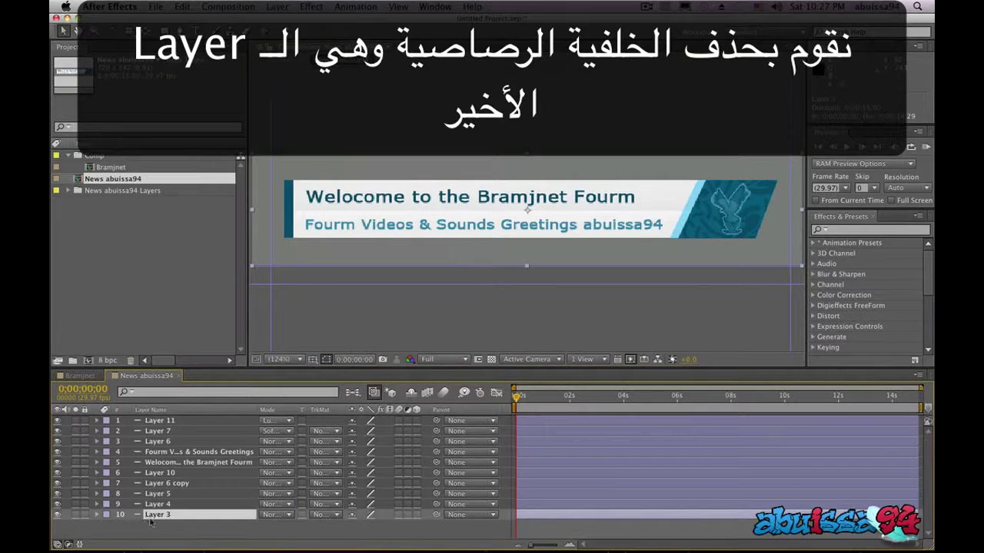
key(Delete)
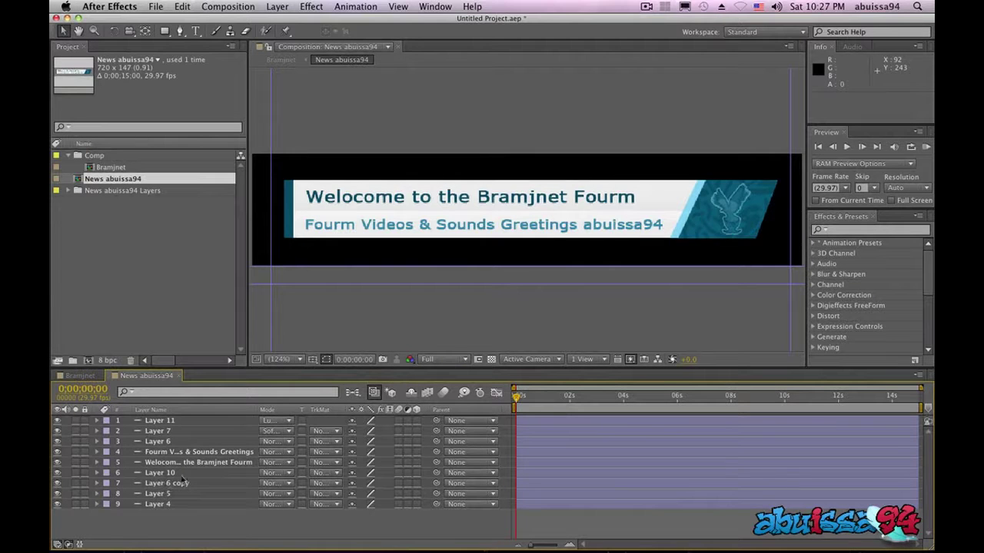
Step: Hide the bird logo, both banner text lines, and layers 6 to 9
click(57, 420)
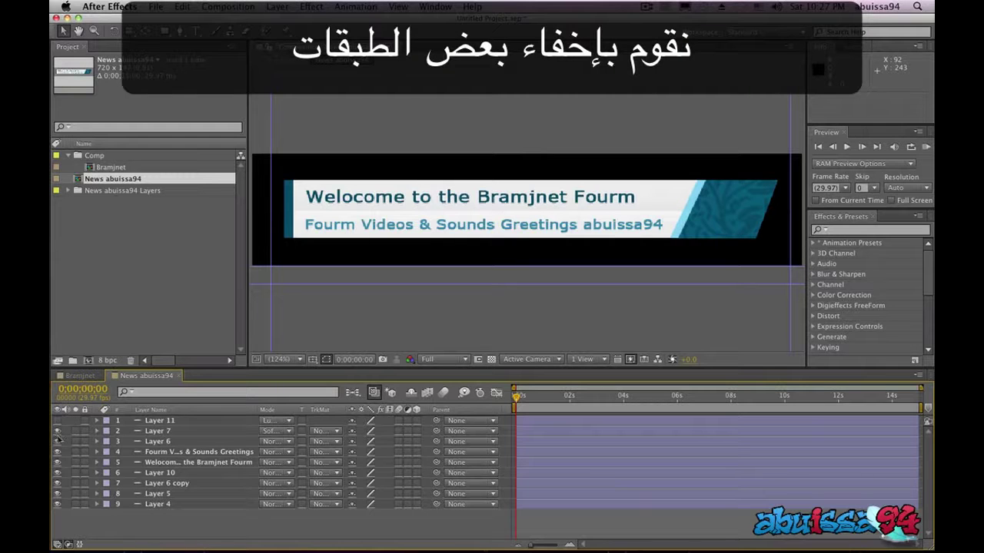
click(57, 452)
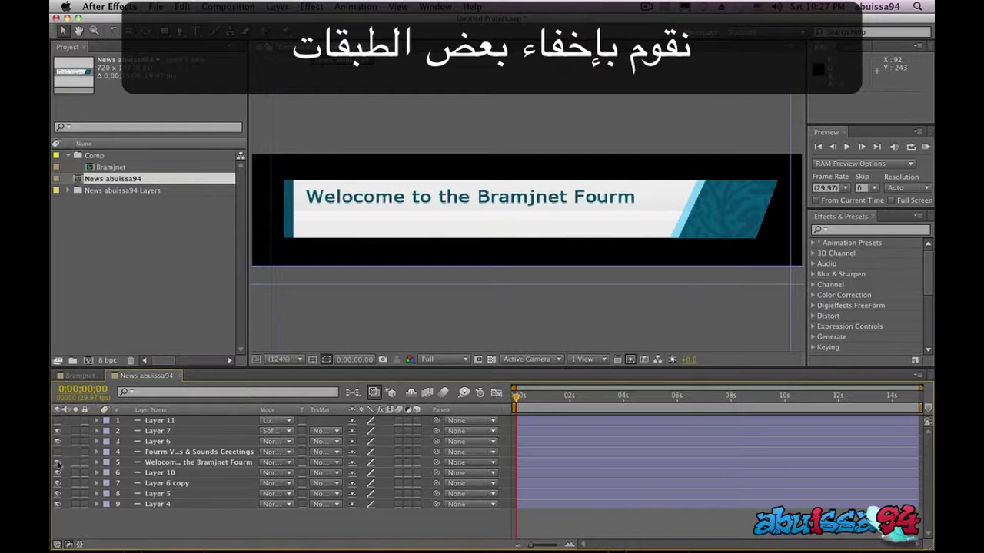
click(57, 462)
drag(59, 476, 59, 506)
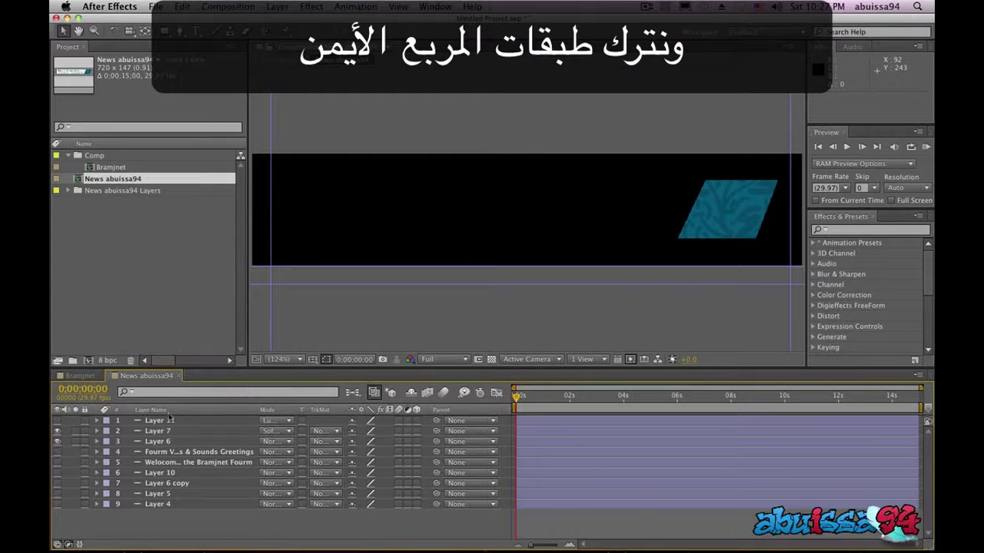
Step: Toggle the white bar, Layer 6 copy and Layer 10, leaving Layer 6 copy visible
click(60, 504)
click(59, 506)
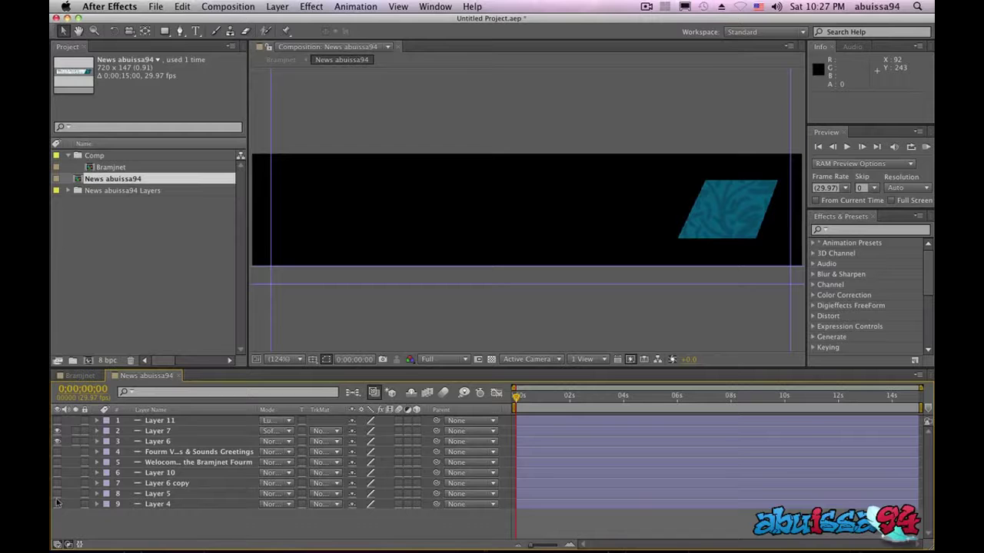
click(59, 504)
click(58, 503)
click(58, 483)
click(58, 483)
click(57, 484)
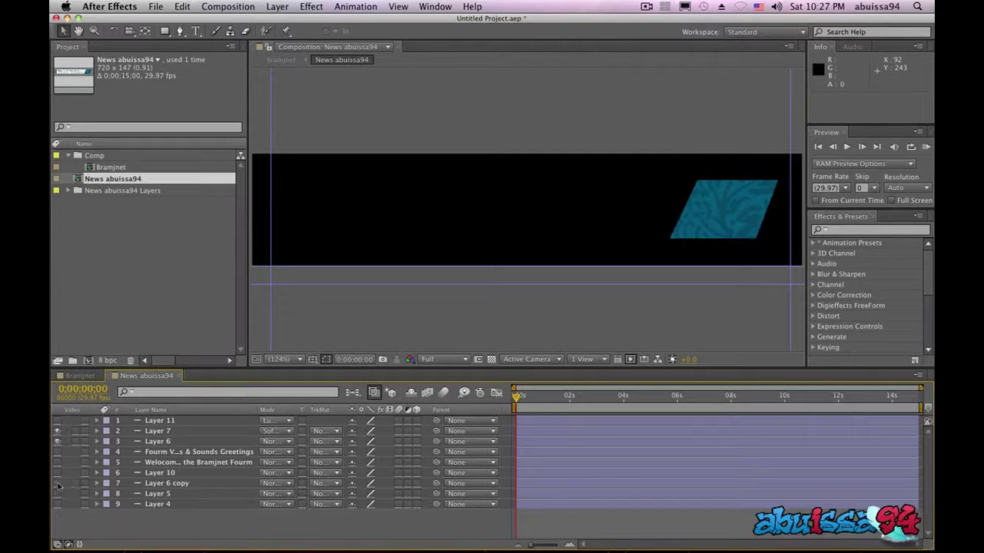
click(58, 484)
click(58, 473)
click(57, 473)
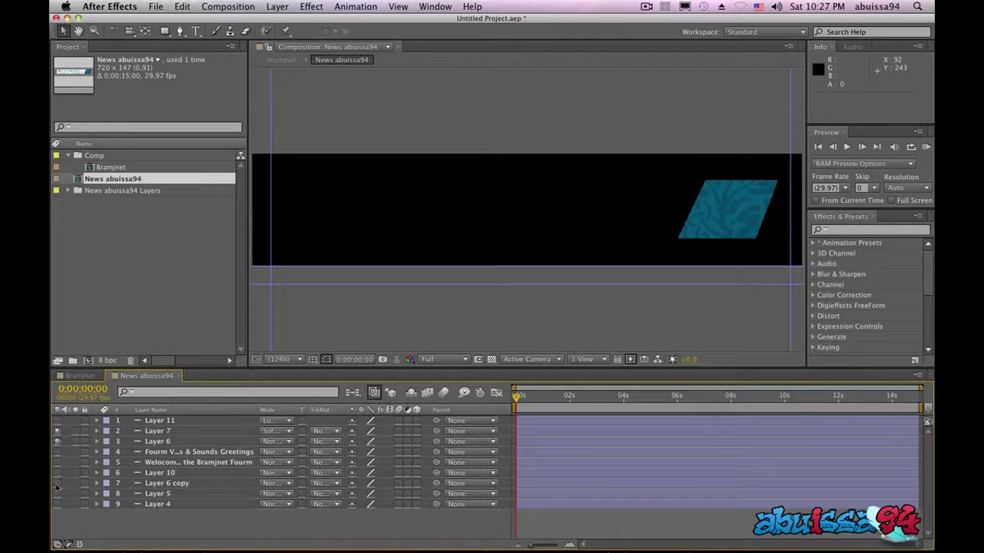
click(58, 484)
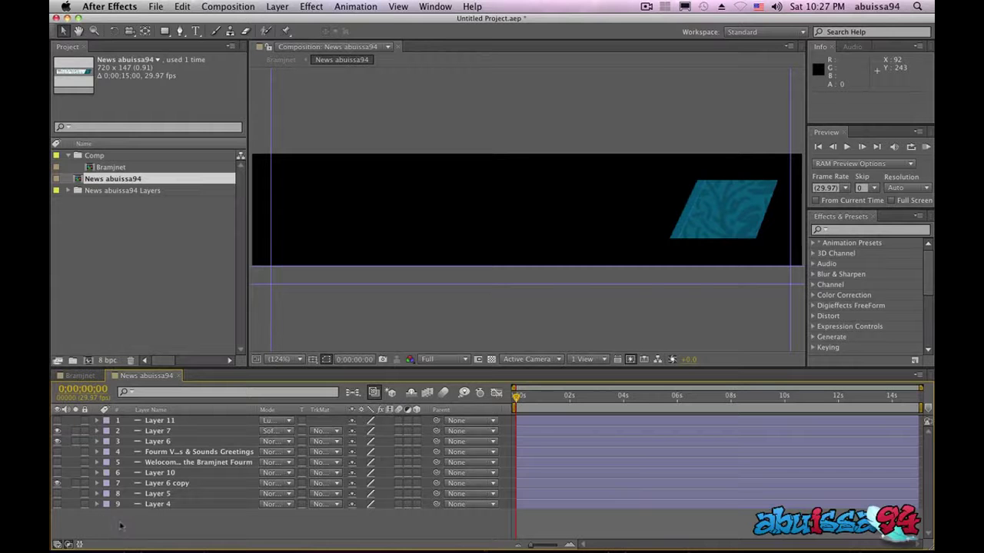
Step: Move Layers 7 and 6 below Layer 10
click(154, 432)
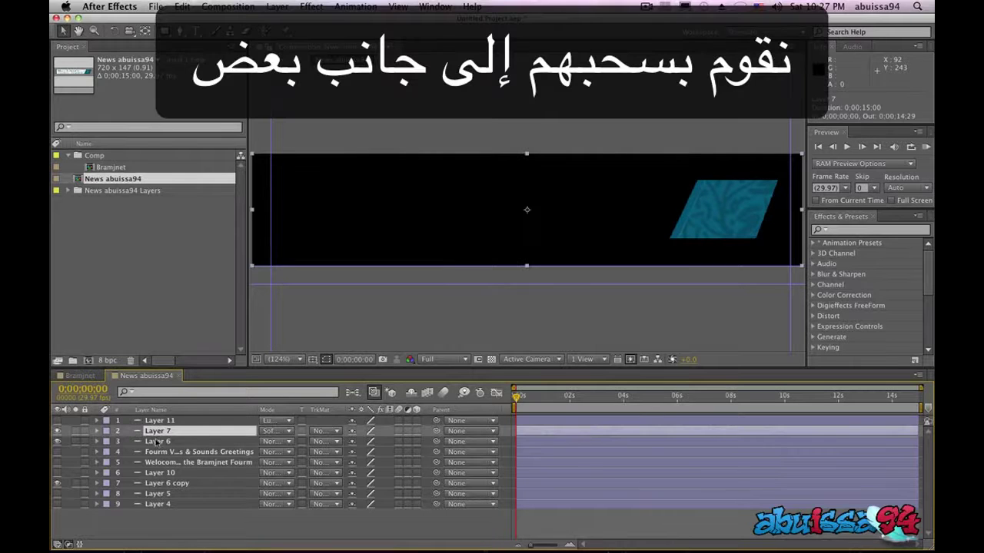
shift+click(157, 443)
drag(156, 443, 158, 489)
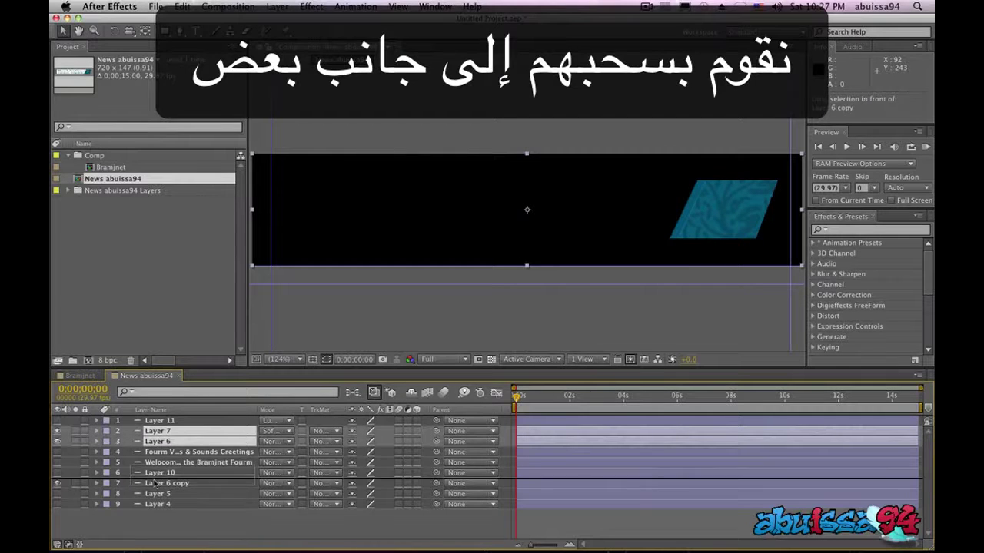
Step: Rename Layer 6 copy to المربع الأول and Layer 6 to المربع الثاني
click(158, 484)
right_click(169, 486)
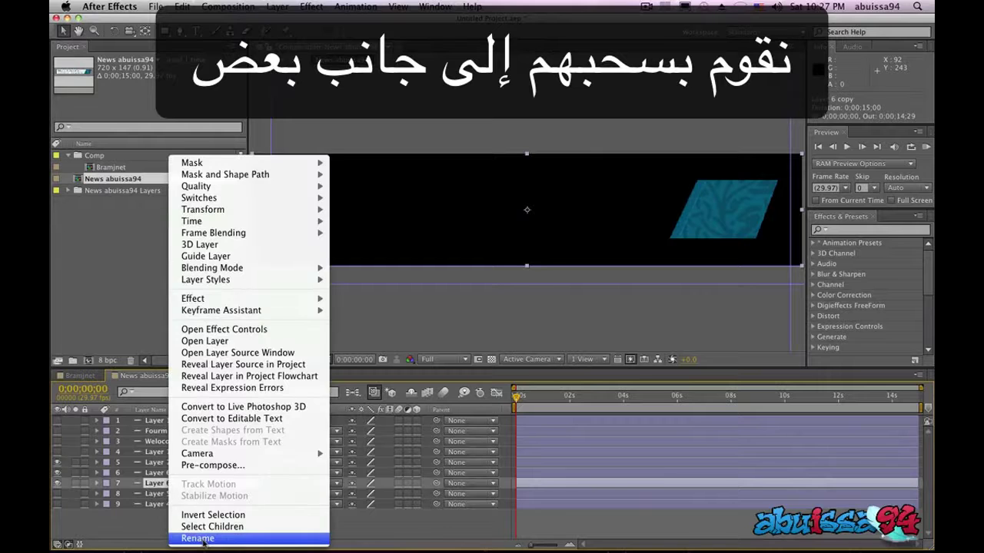
click(192, 539)
key(BackSpace)
text(البر)
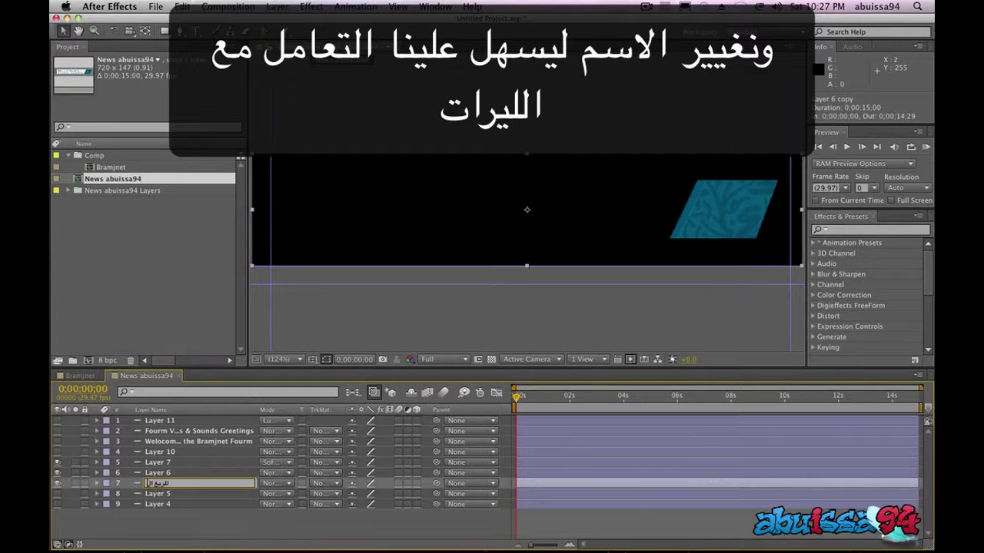
key(Return)
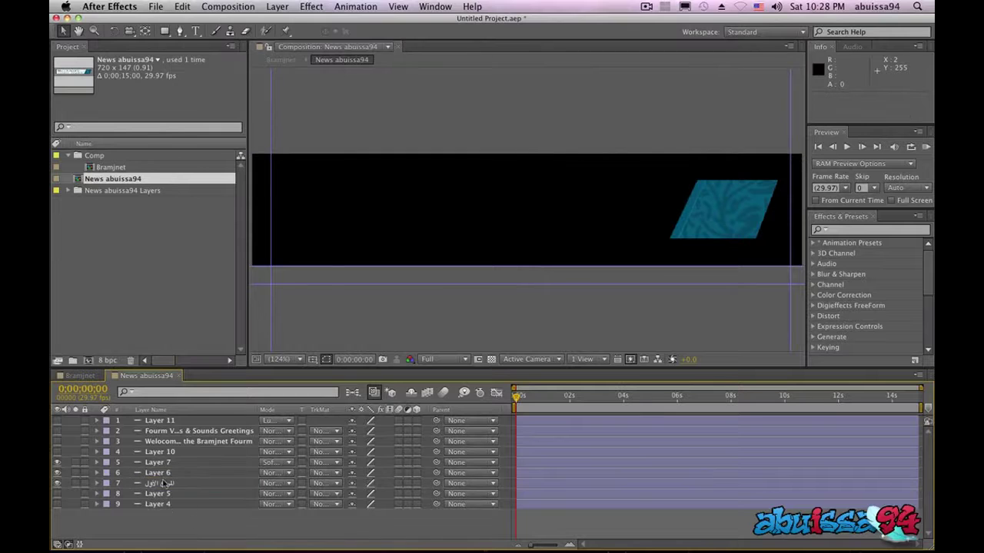
right_click(167, 472)
click(195, 538)
text(المر)
text(يع الثاني)
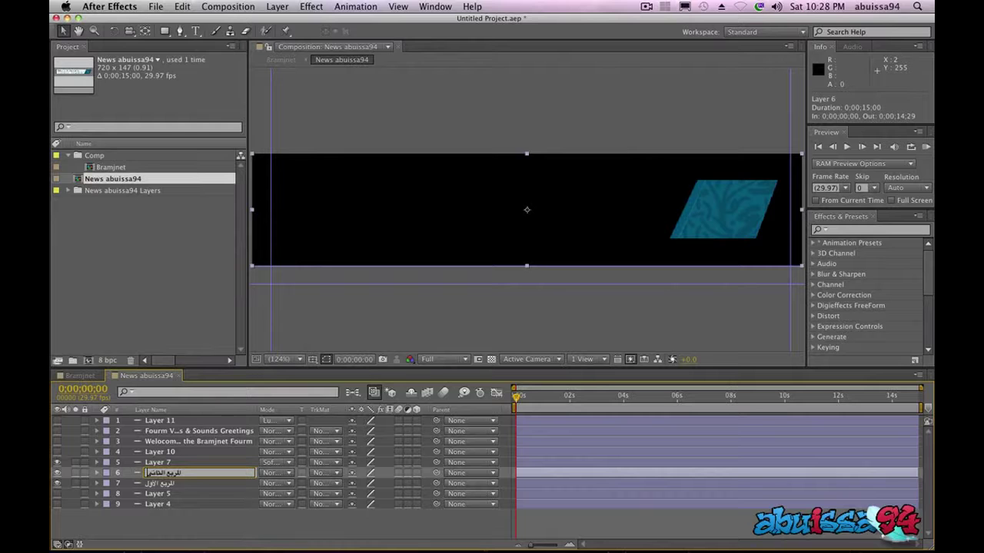
key(Return)
Step: Rename Layer 7 to المربع الثالث and select all three square layers
right_click(163, 463)
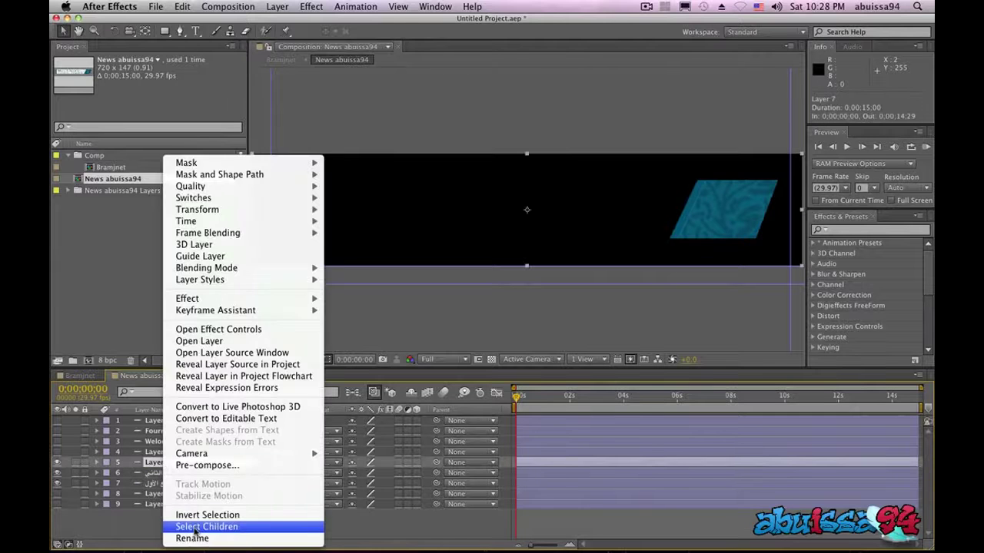
click(194, 538)
text(بع الثالث)
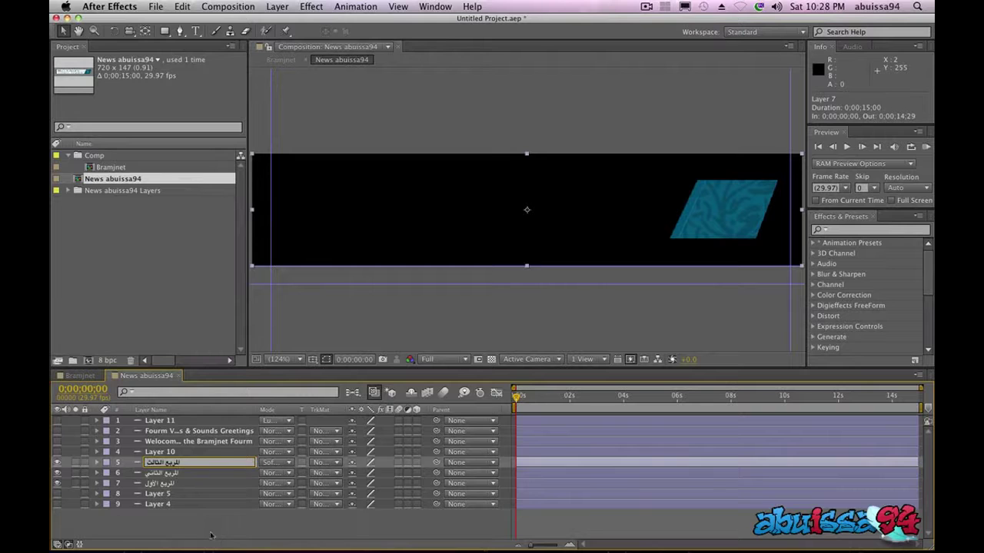
key(Return)
click(163, 483)
key(Return)
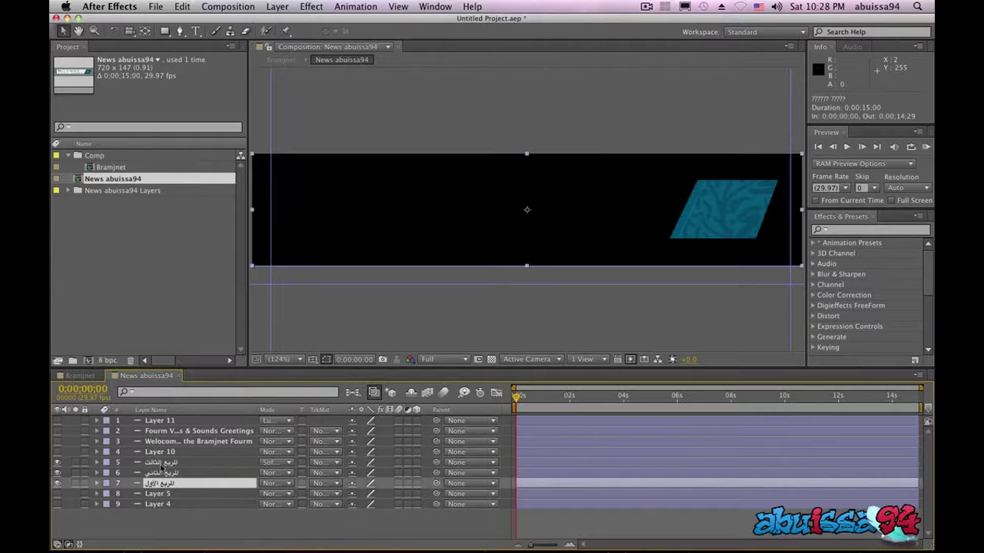
shift+click(160, 464)
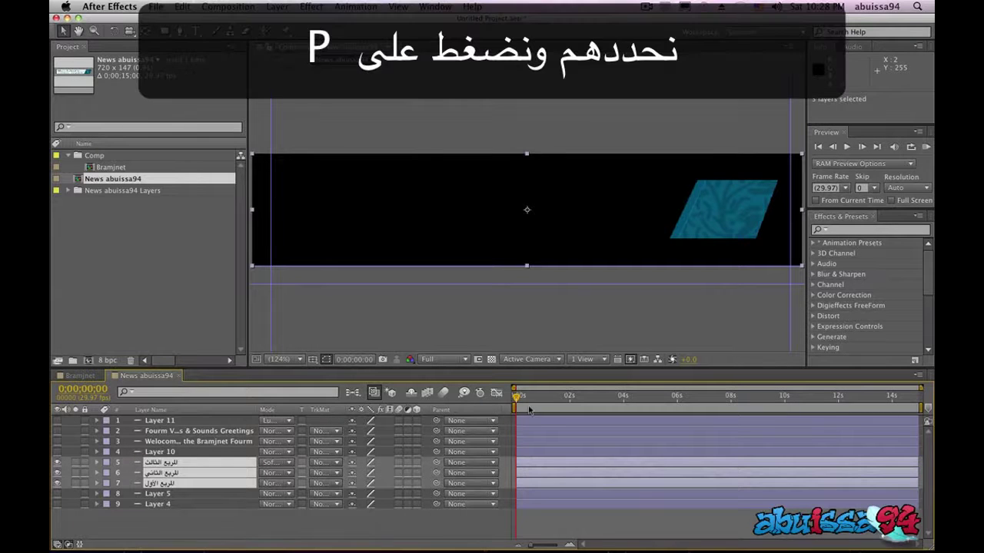
Step: Move the three squares past the banner's right edge and key Position 578,73.5 at 0s
scroll(560, 330, down, 1)
scroll(560, 325, down, 2)
scroll(560, 326, up, 2)
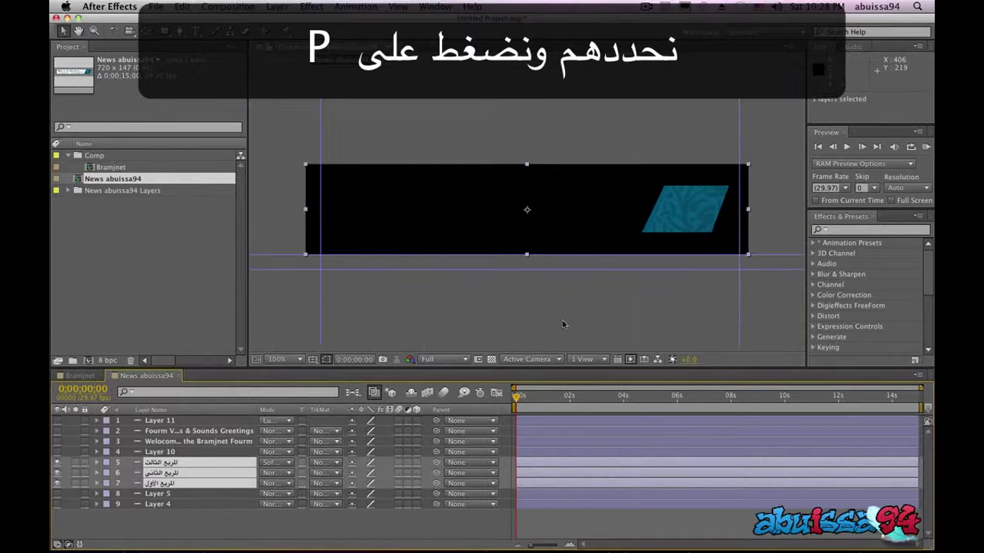
key(p)
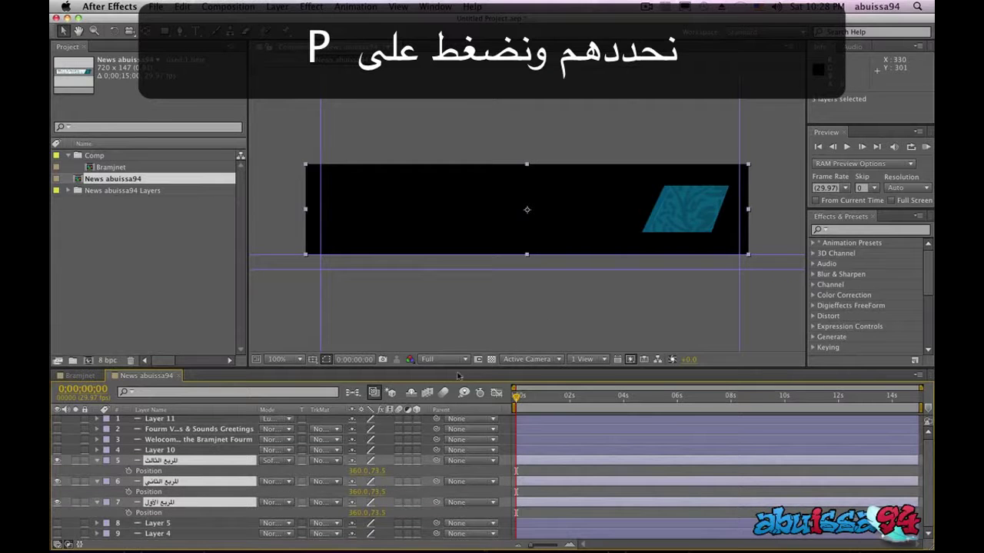
scroll(549, 302, down, 1)
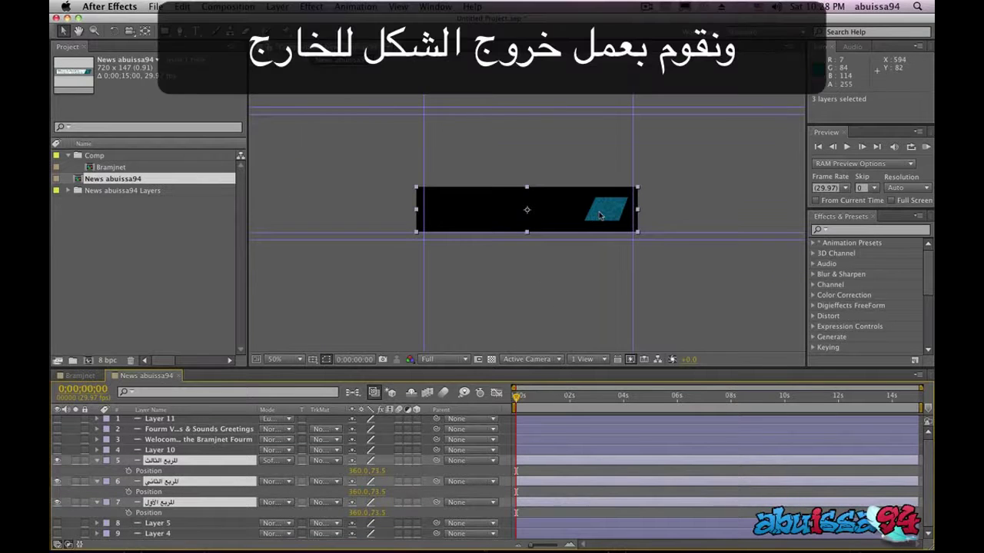
drag(600, 216, 667, 217)
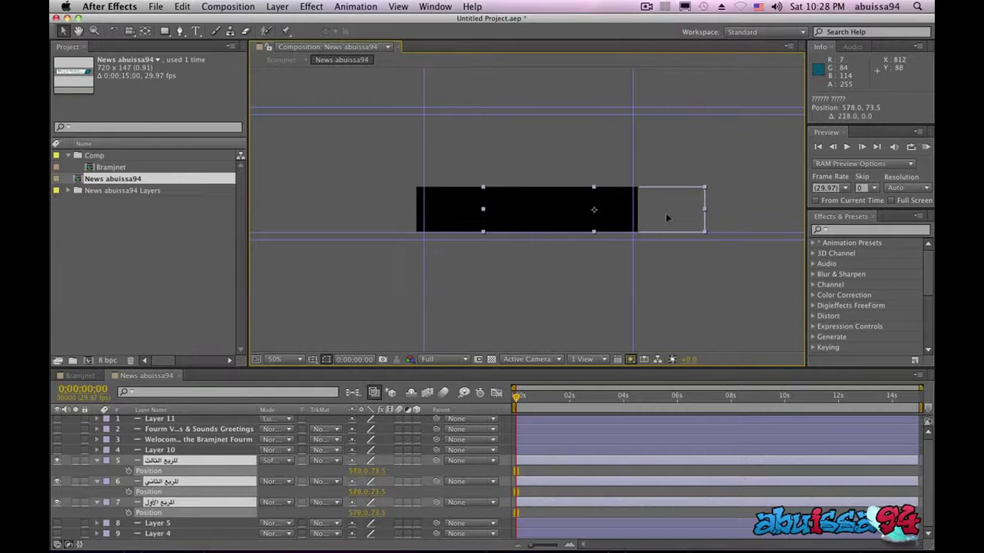
click(128, 490)
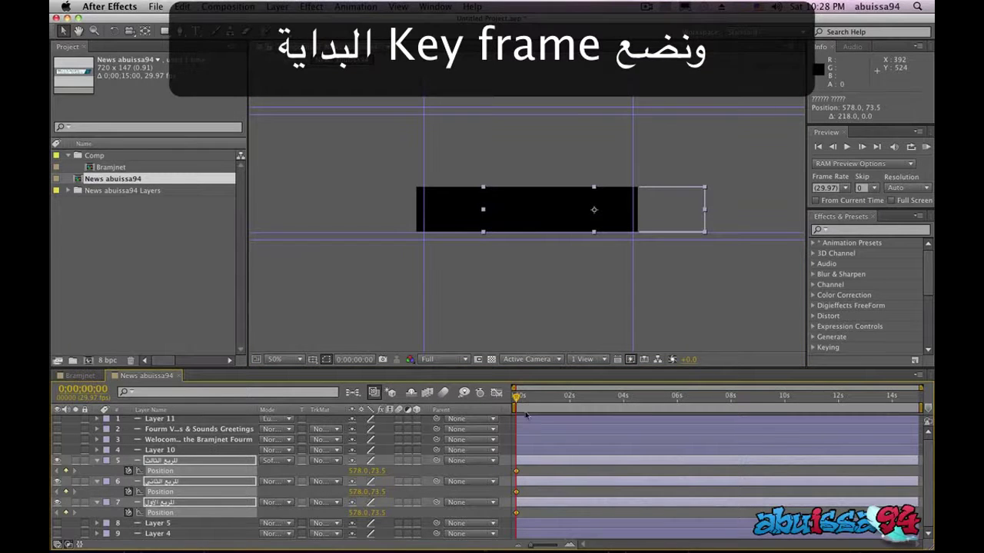
Step: At 1s, slide the squares back to Position 344.6,73.5 and scrub to check
click(570, 545)
drag(517, 398, 569, 397)
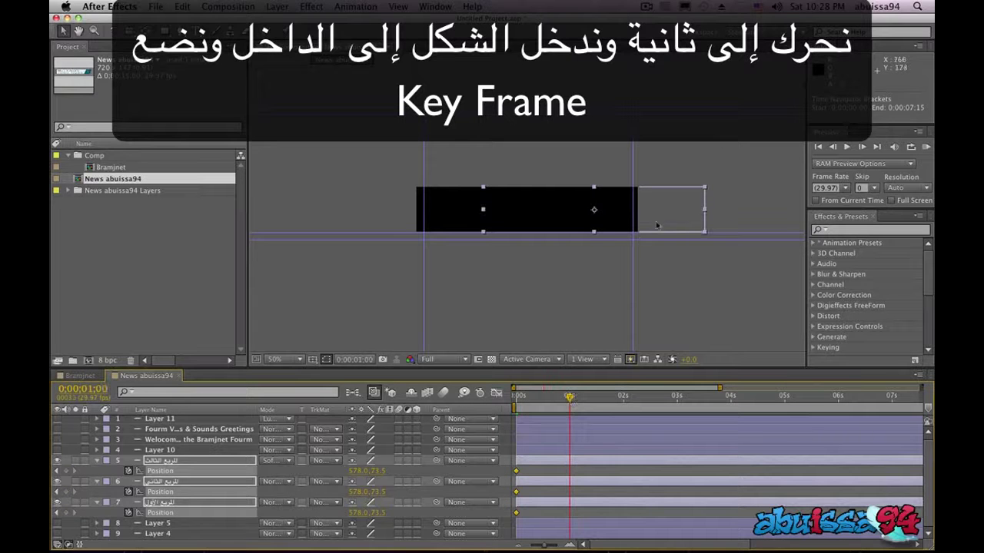
drag(661, 211, 597, 213)
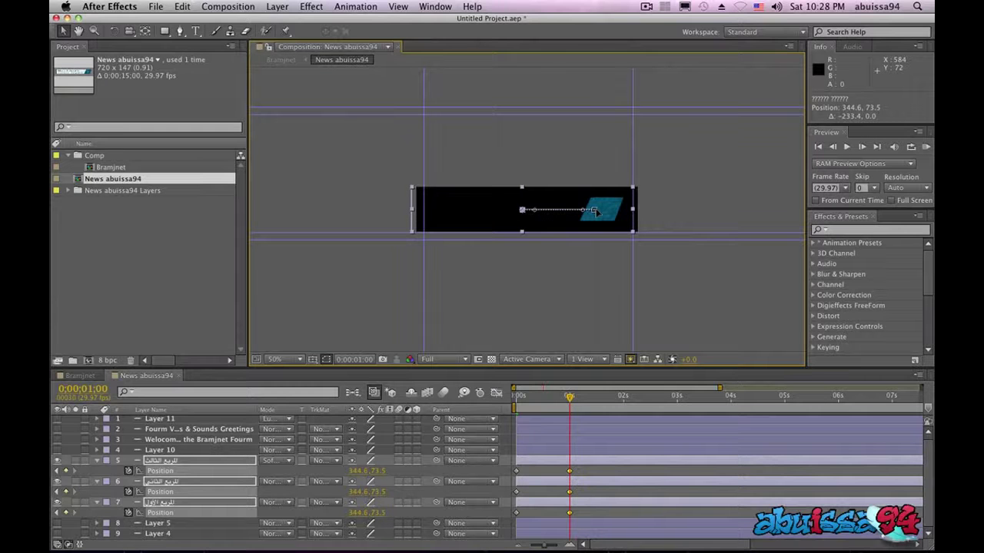
drag(566, 399, 496, 398)
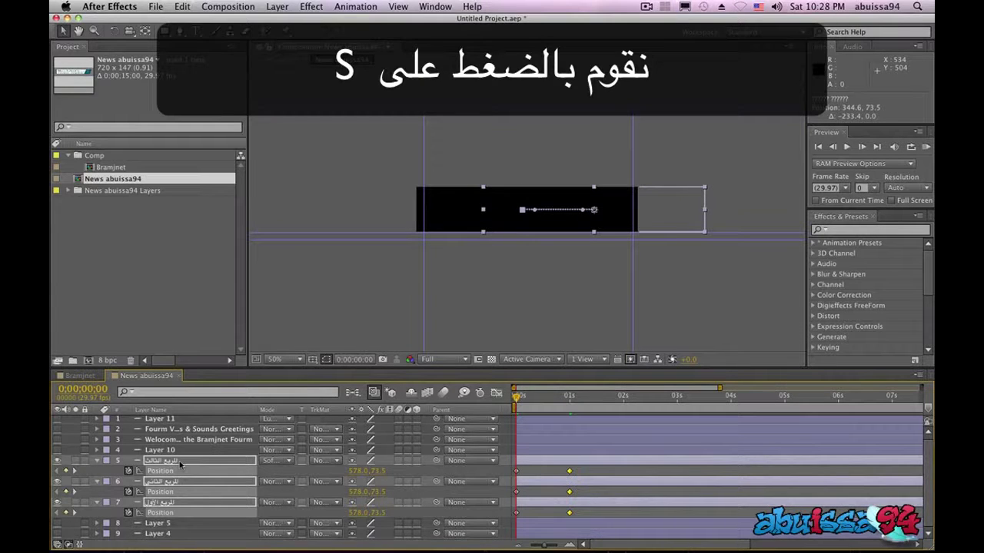
Step: Key the squares' Scale at 80% at 0s and 100% at 1s
key(s)
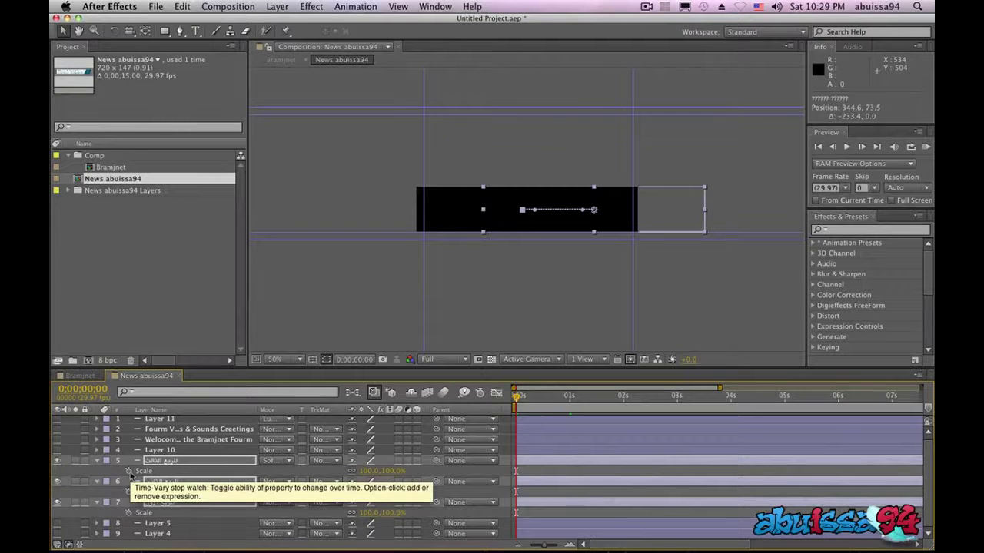
click(129, 471)
drag(520, 398, 569, 397)
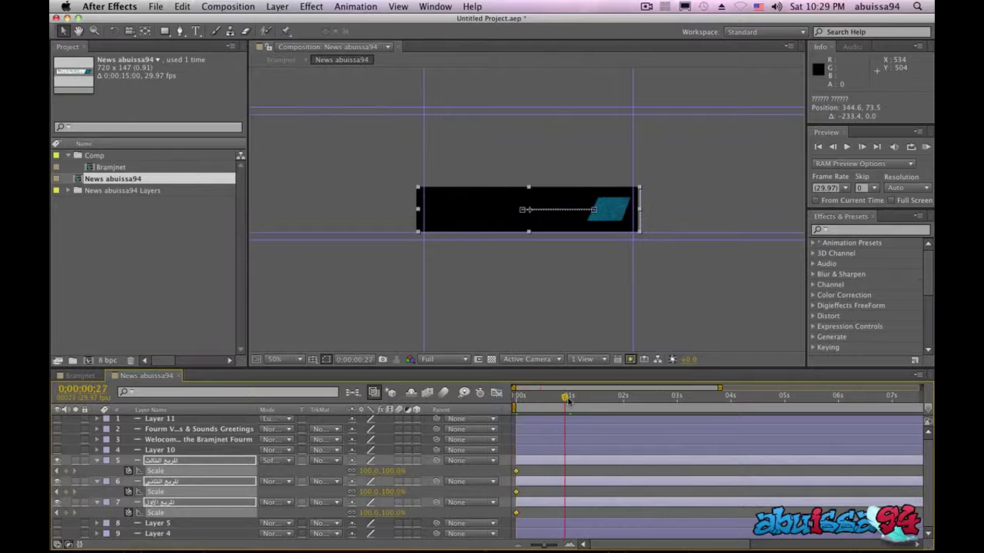
click(67, 470)
drag(569, 398, 516, 396)
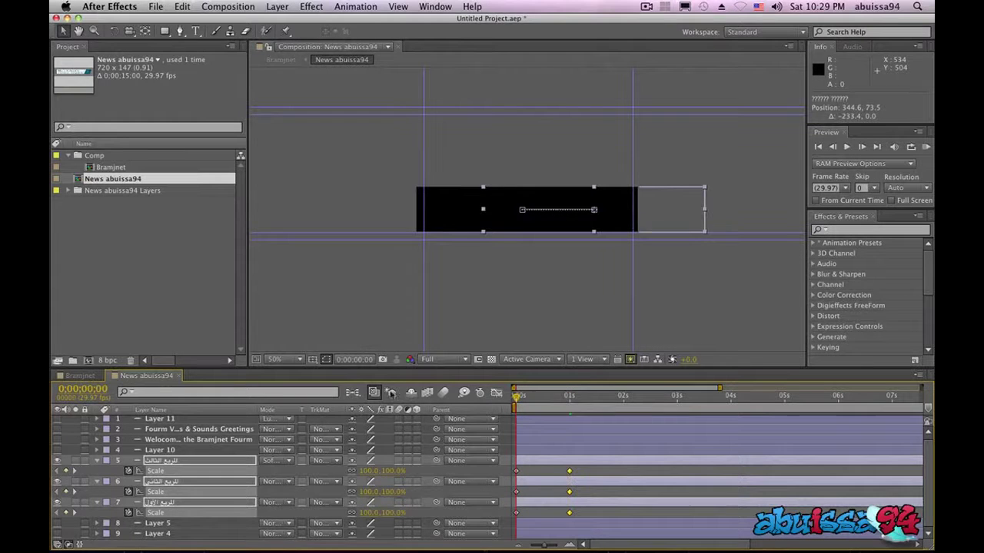
click(392, 471)
text(4)
key(Return)
Step: Scrub through the scale-up, then collapse Scale and deselect all layers
key(Page_Down)
key(Page_Down)
key(Page_Down)
key(period)
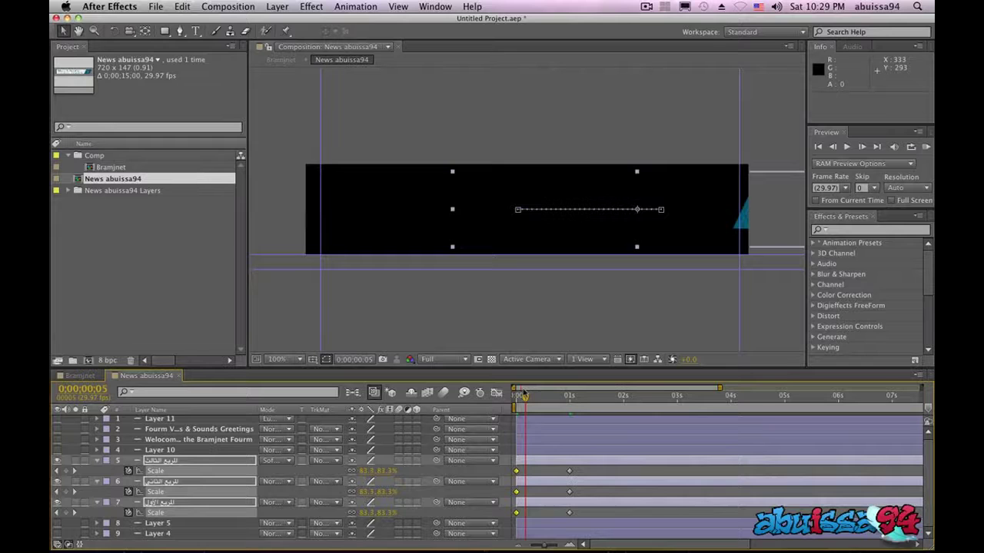
drag(524, 396, 566, 398)
drag(566, 399, 116, 456)
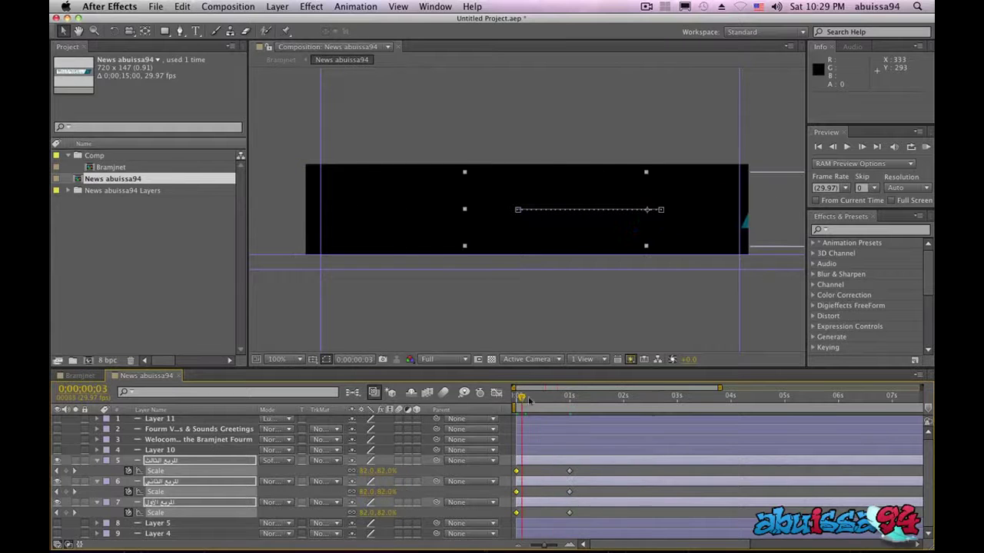
click(96, 460)
click(178, 530)
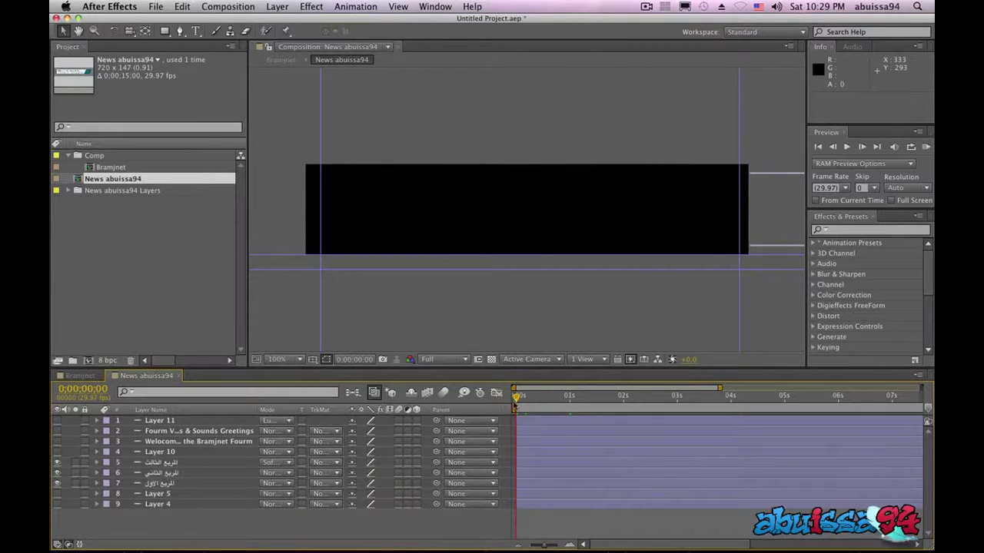
Step: RAM-preview the first second, then extend the work area to the full 15 seconds
drag(516, 398, 570, 400)
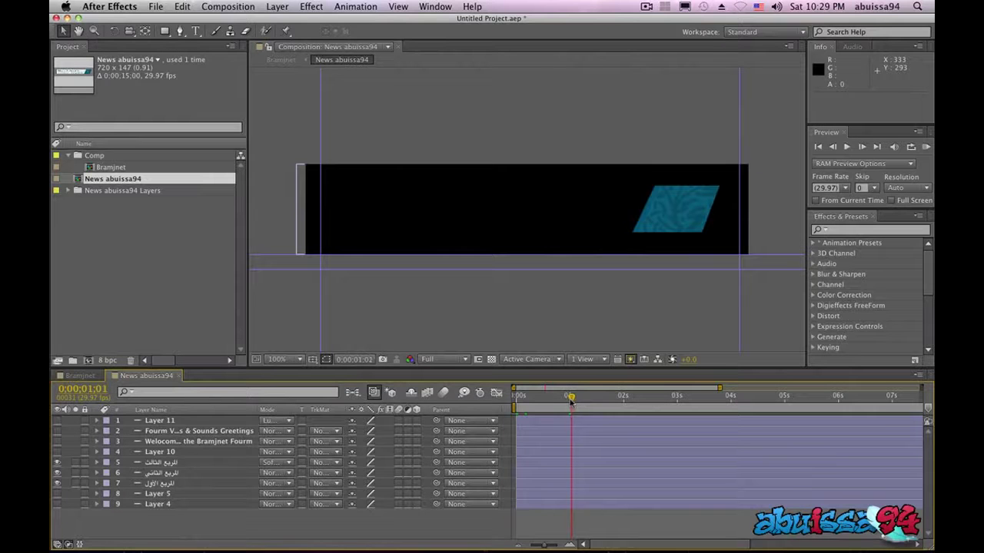
key(n)
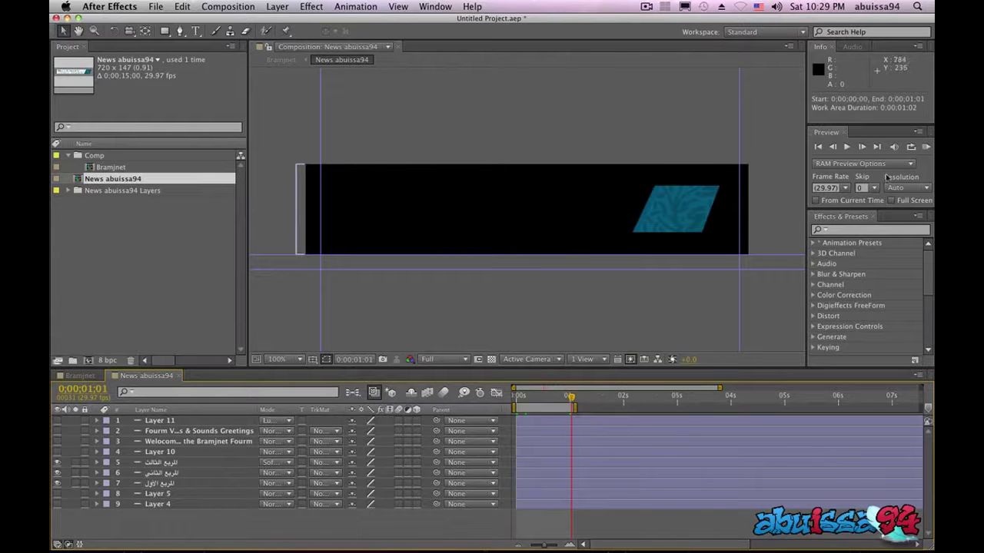
click(928, 146)
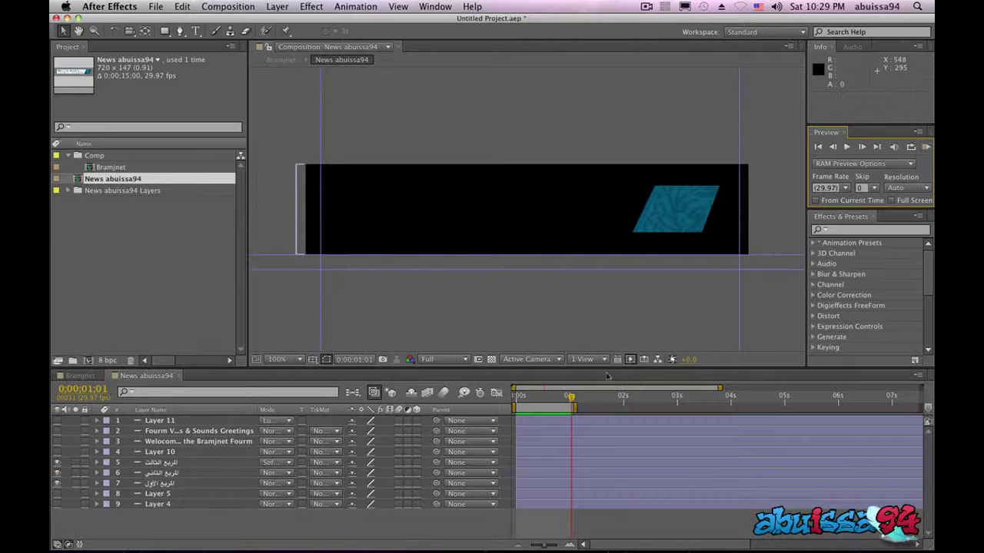
drag(575, 408, 920, 407)
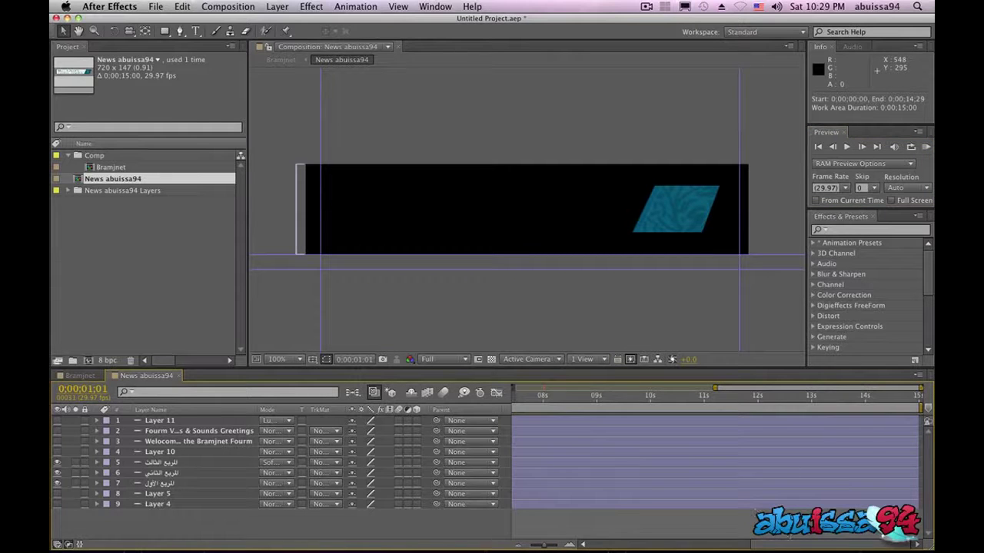
drag(830, 544, 555, 524)
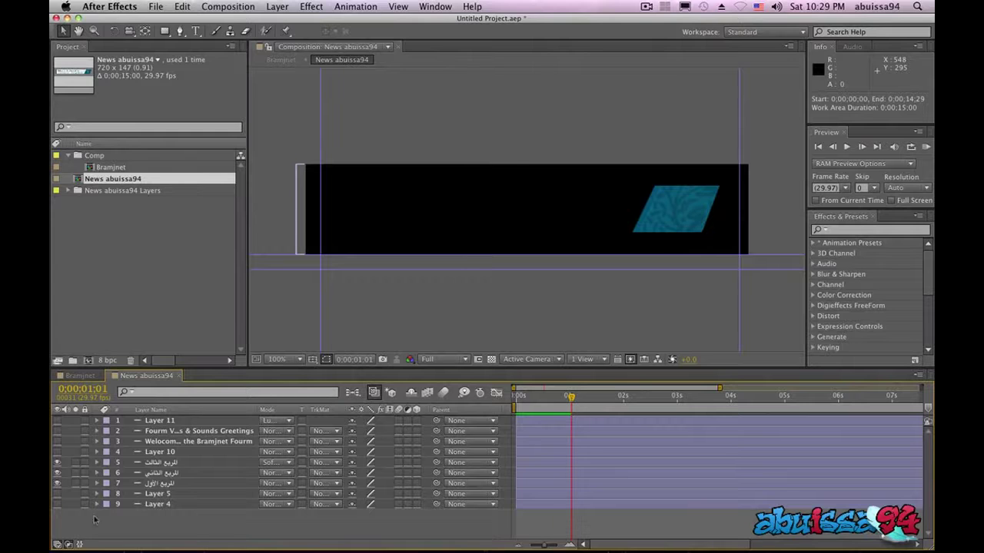
Step: Pre-compose the three Arabic-named square layers into a new comp named المربع
click(159, 483)
shift+click(161, 463)
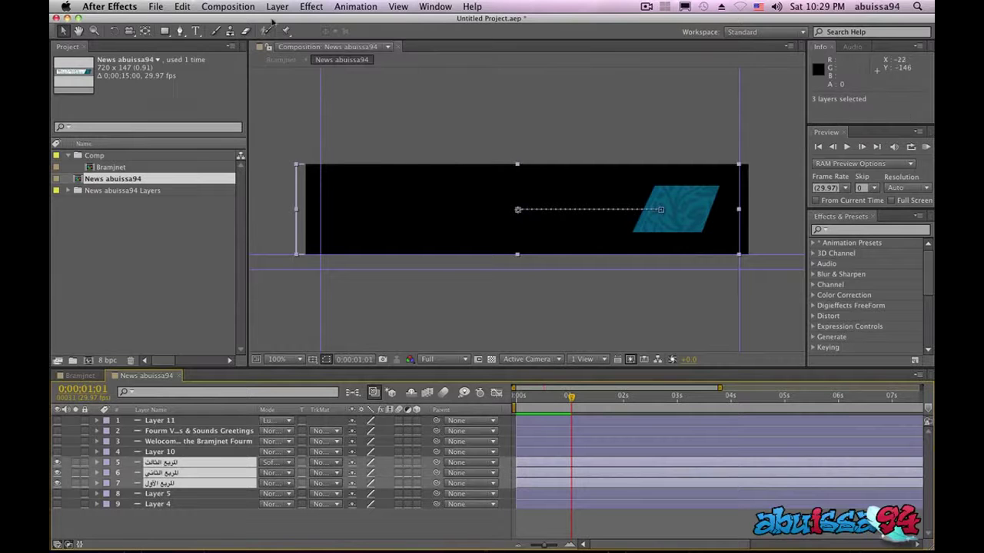
click(275, 8)
click(319, 424)
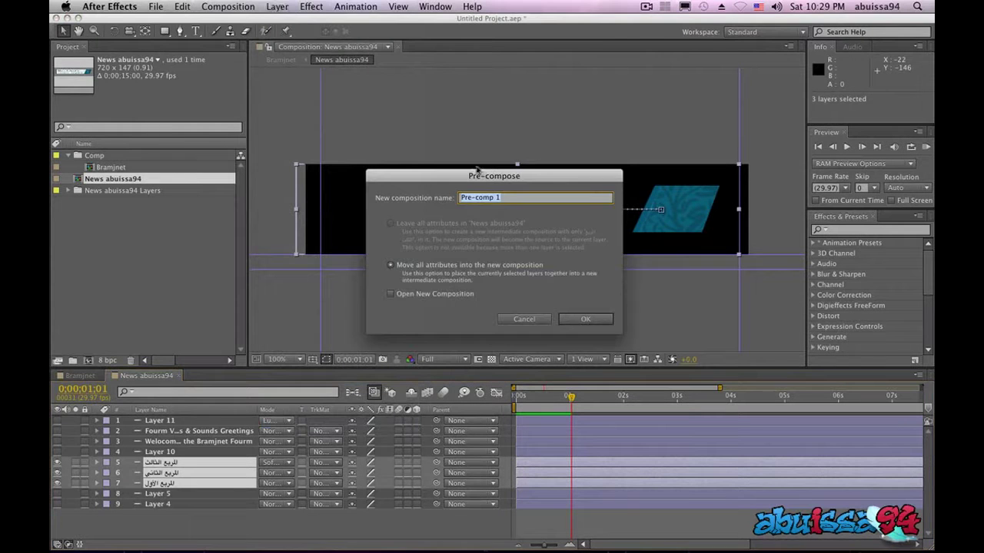
key(BackSpace)
click(584, 319)
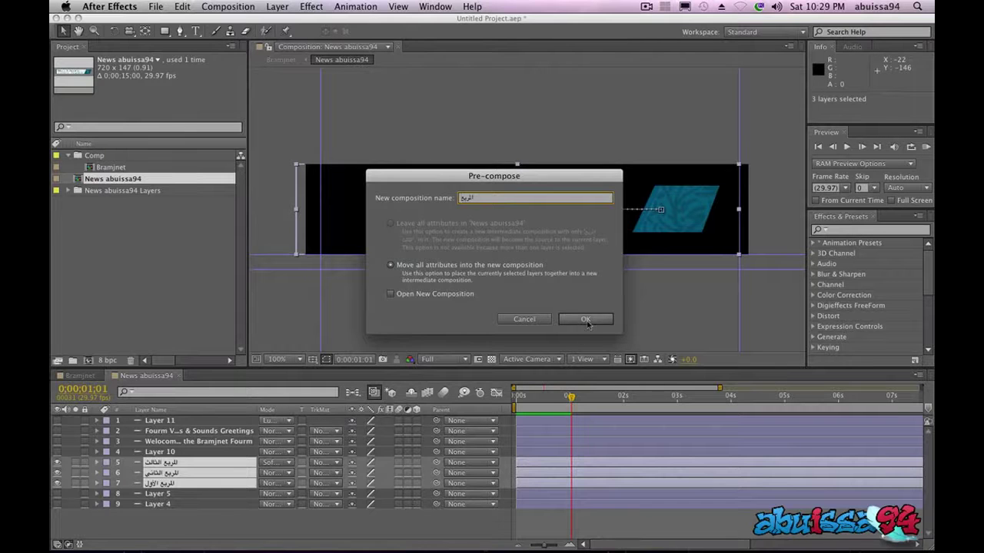
Step: Show Layer 4 in the comp, leaving Layer 5 and the welcome text hidden
click(170, 464)
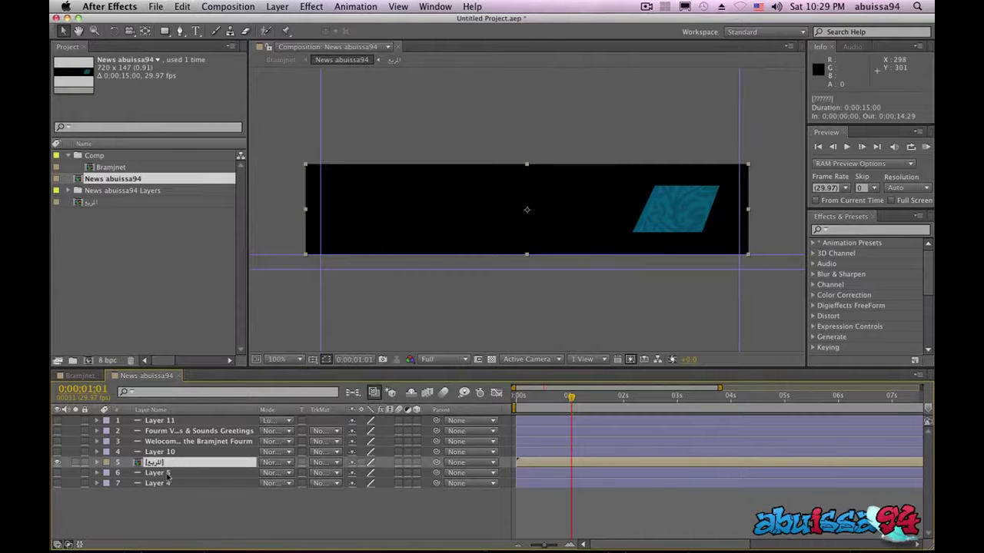
click(167, 473)
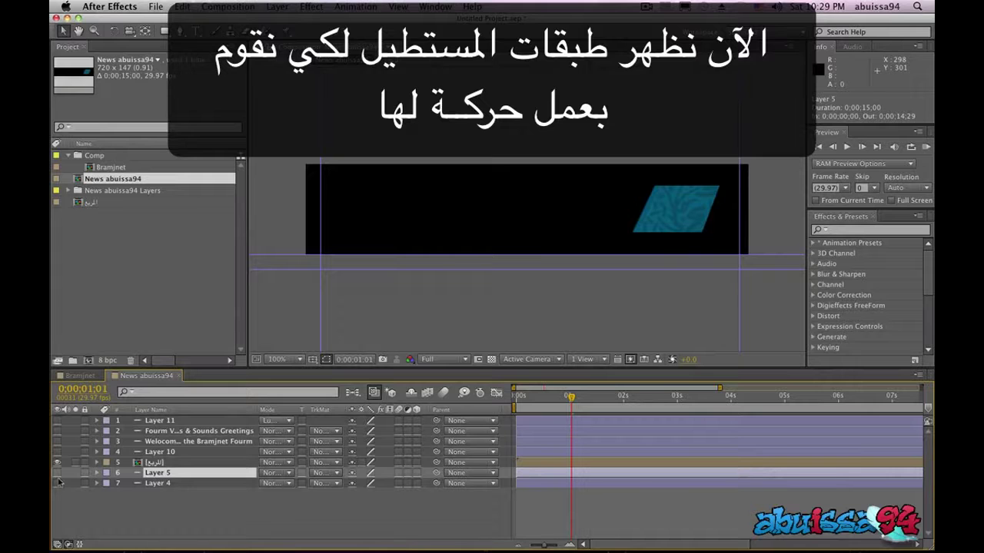
click(57, 483)
click(58, 472)
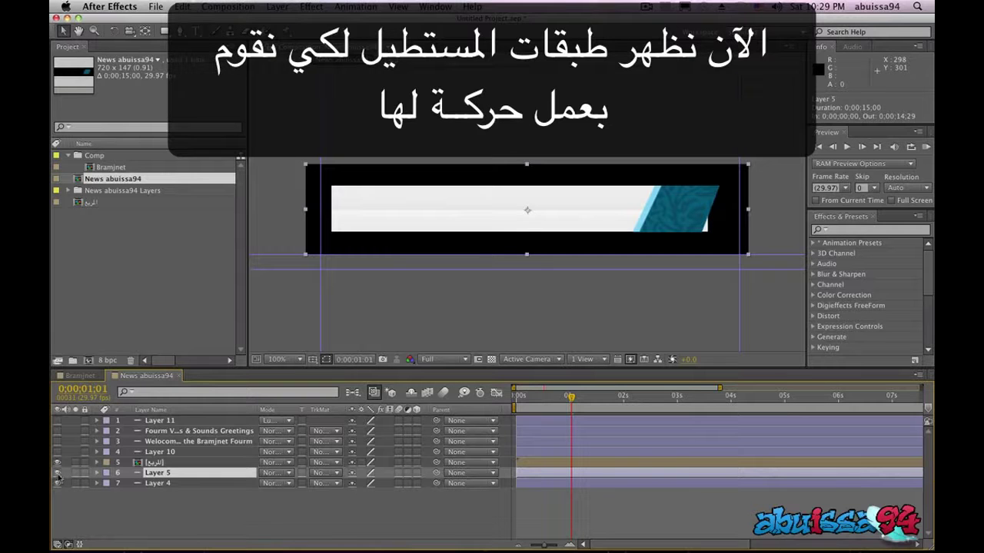
click(58, 473)
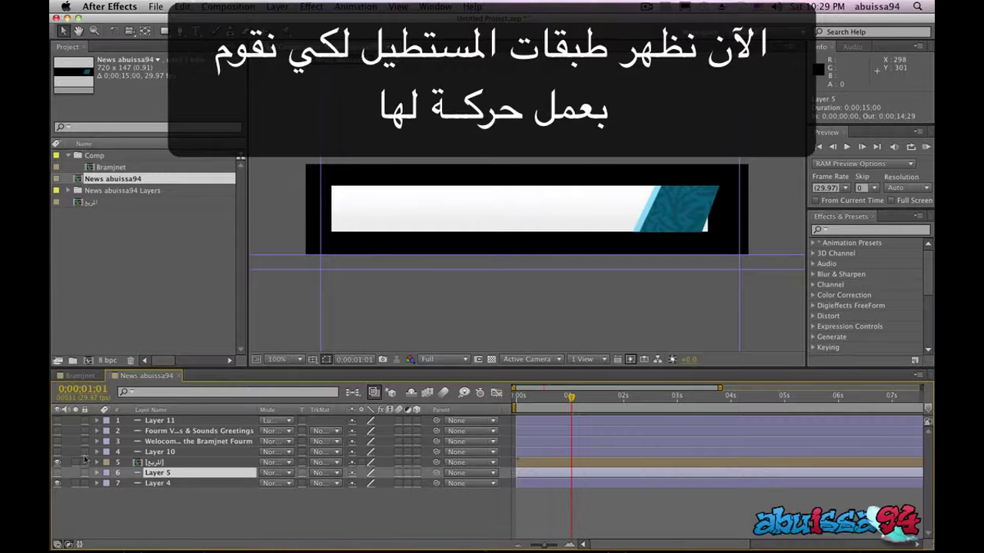
click(57, 441)
click(57, 441)
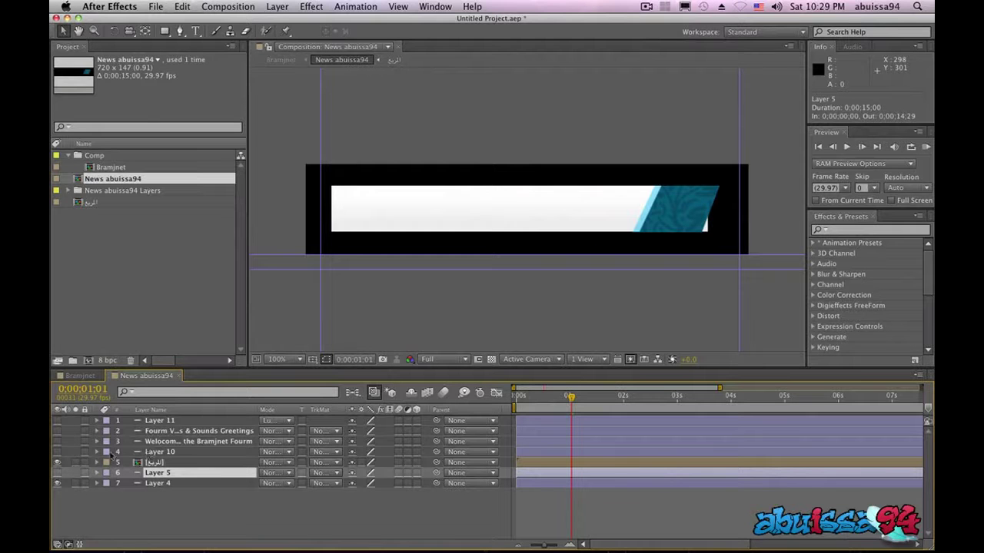
Step: Show Layer 10's teal strip, move it below Layer 5, and turn off Layer 1
click(58, 452)
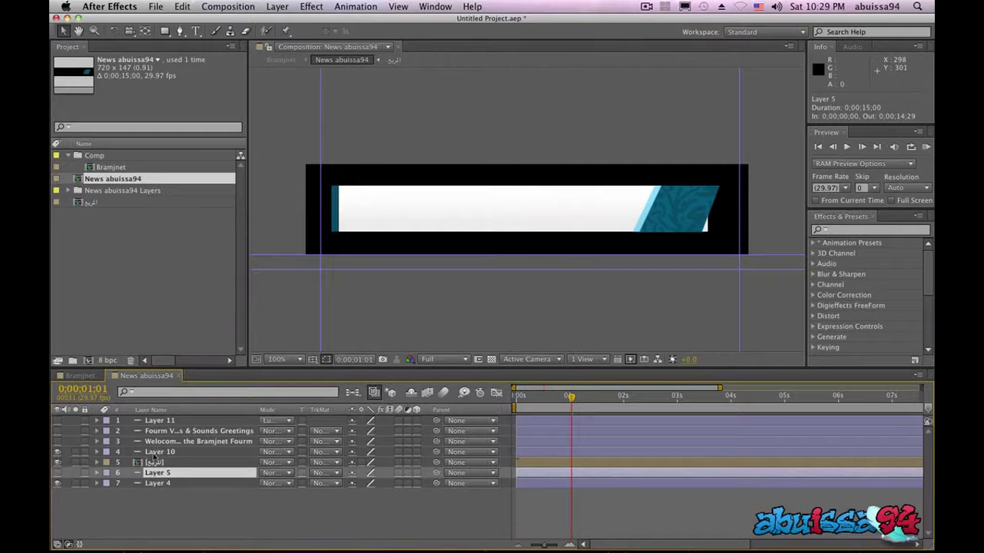
drag(153, 452, 151, 480)
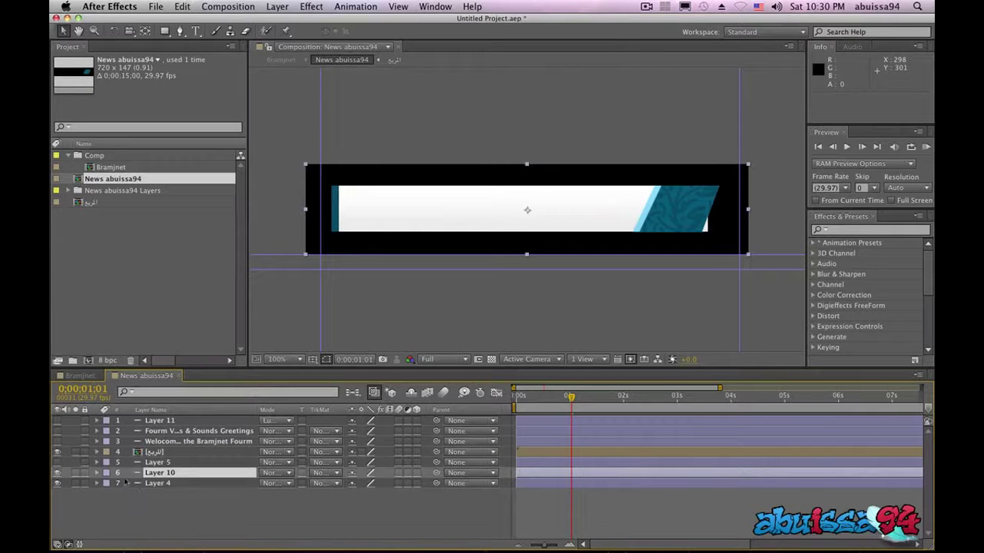
click(58, 431)
click(58, 431)
click(57, 420)
click(58, 421)
Step: Check the Position value of the Arabic-named precomp layer
click(162, 453)
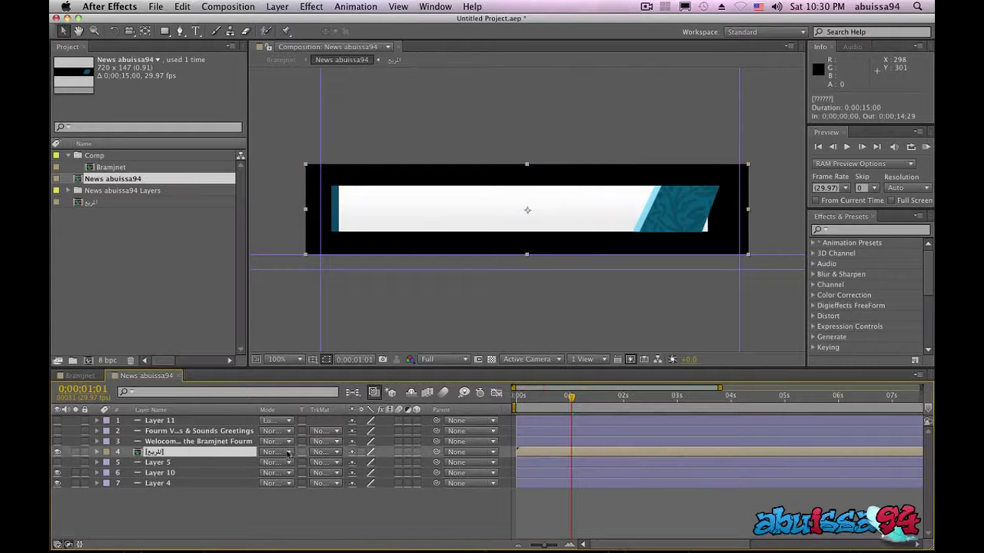
key(p)
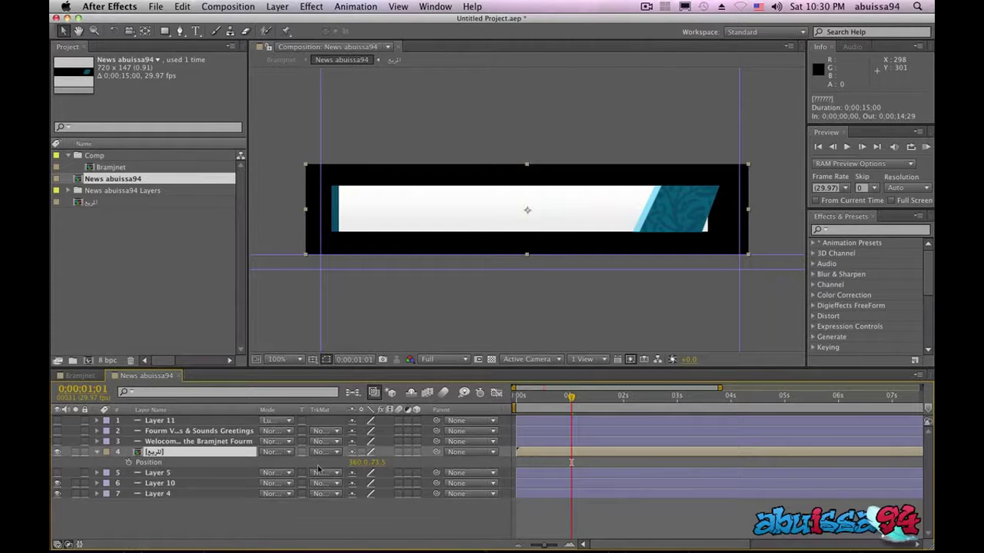
key(p)
mouse_move(571, 397)
mouse_down()
mouse_move(515, 400)
mouse_move(570, 402)
mouse_up()
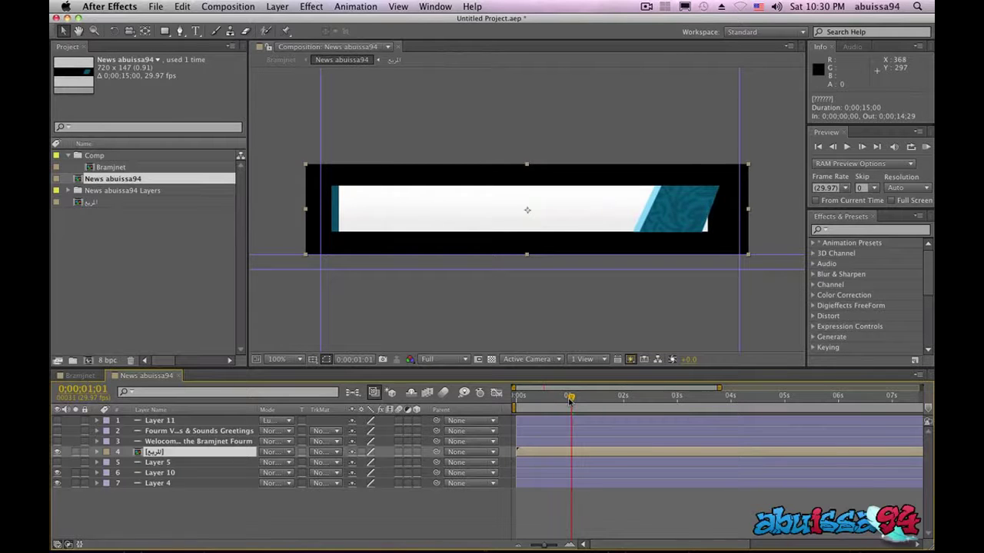
Step: Nudge Layer 10 and Layer 4 slightly left together, leaving both selected
click(161, 474)
shift+click(158, 483)
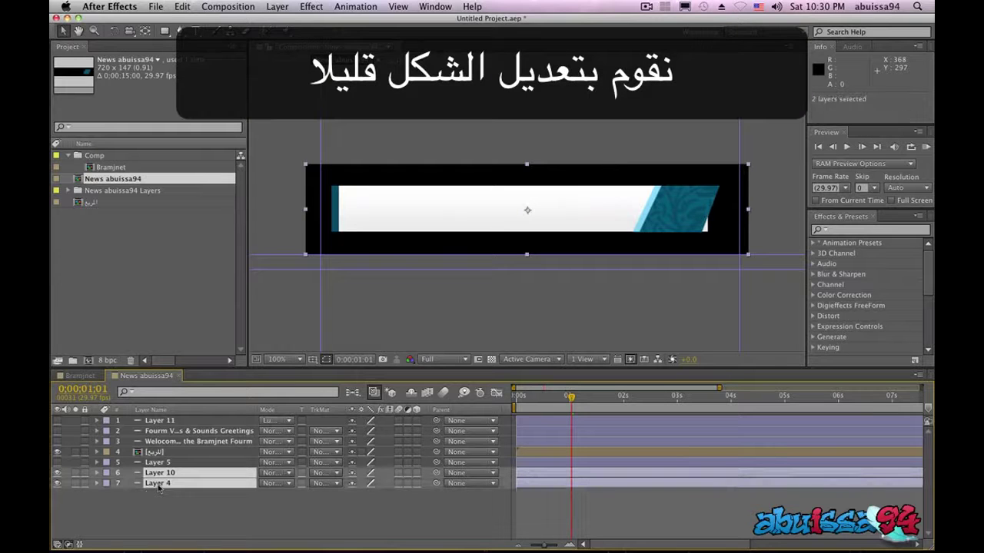
key(Left)
key(Left)
key(Left)
key(Left)
key(Left)
key(Left)
key(Left)
key(Left)
key(Left)
key(Left)
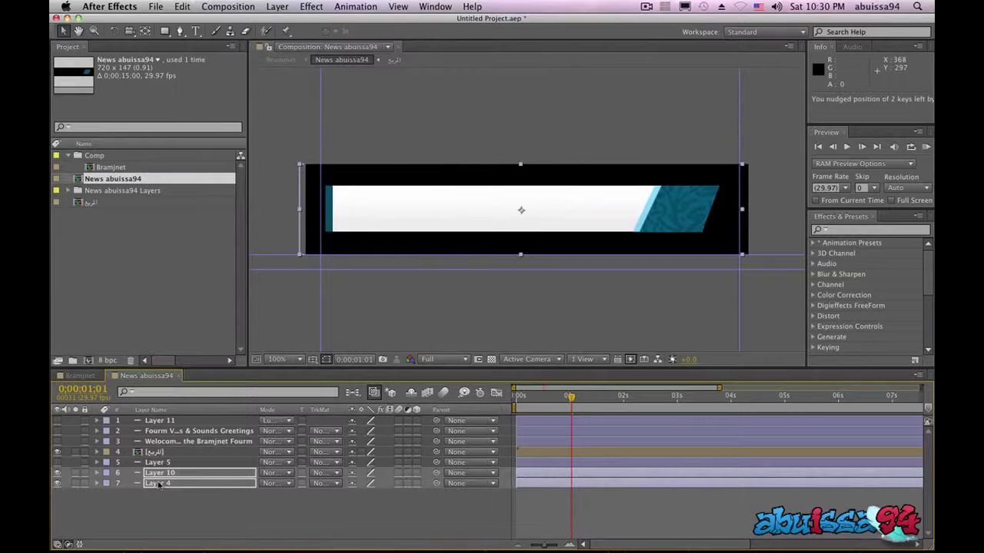
key(Left)
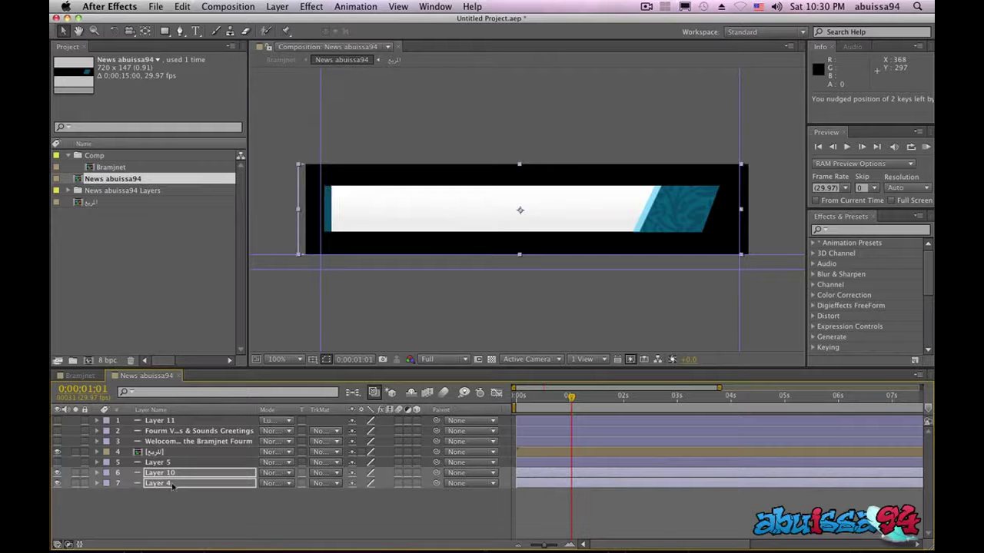
click(217, 527)
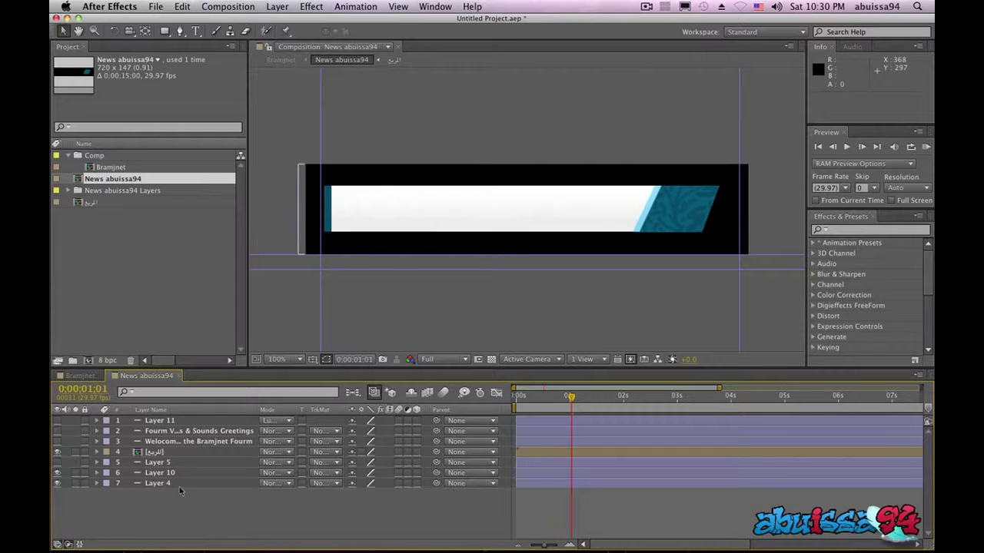
drag(166, 483, 165, 471)
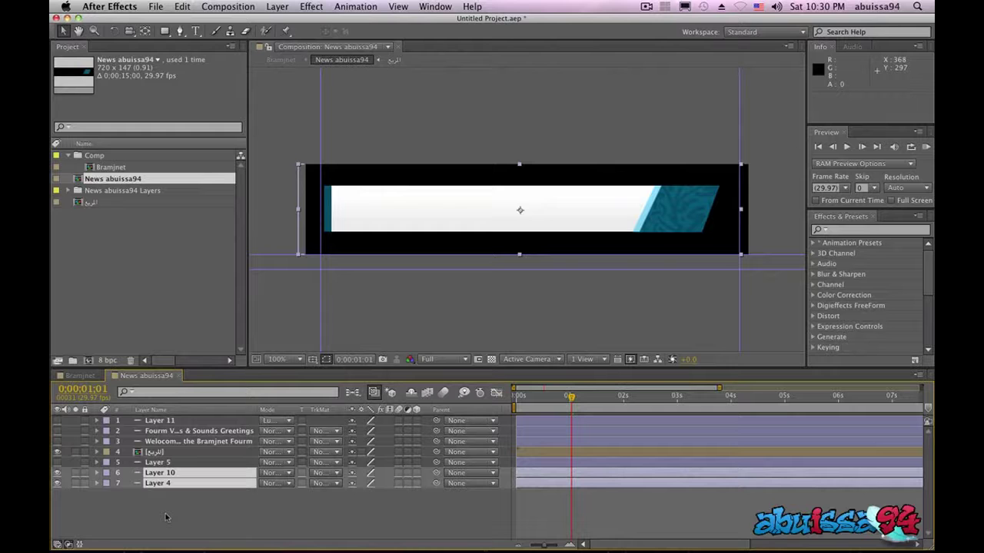
click(165, 517)
drag(161, 519, 175, 479)
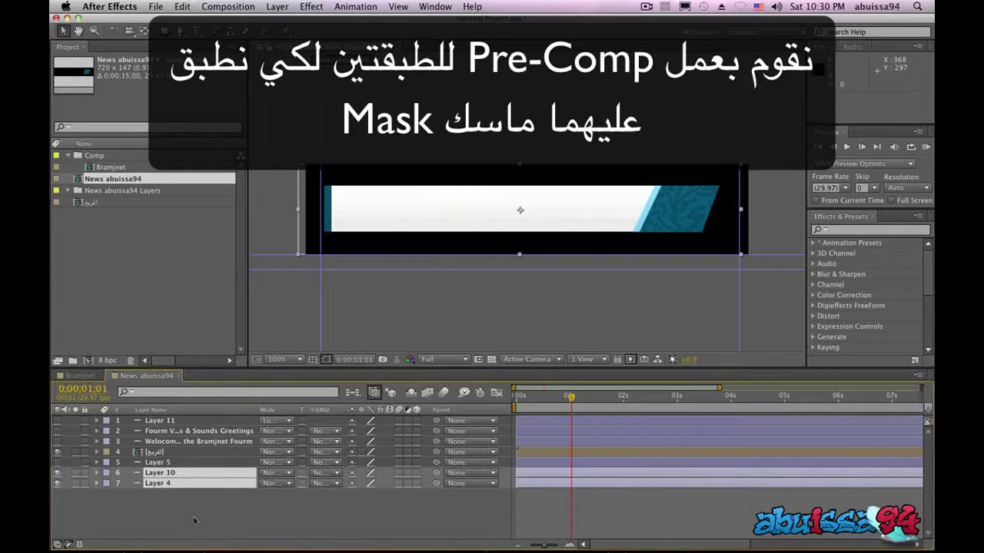
Step: Pre-compose Layer 10 and Layer 4 into a new composition named 'المستطيل'
click(277, 6)
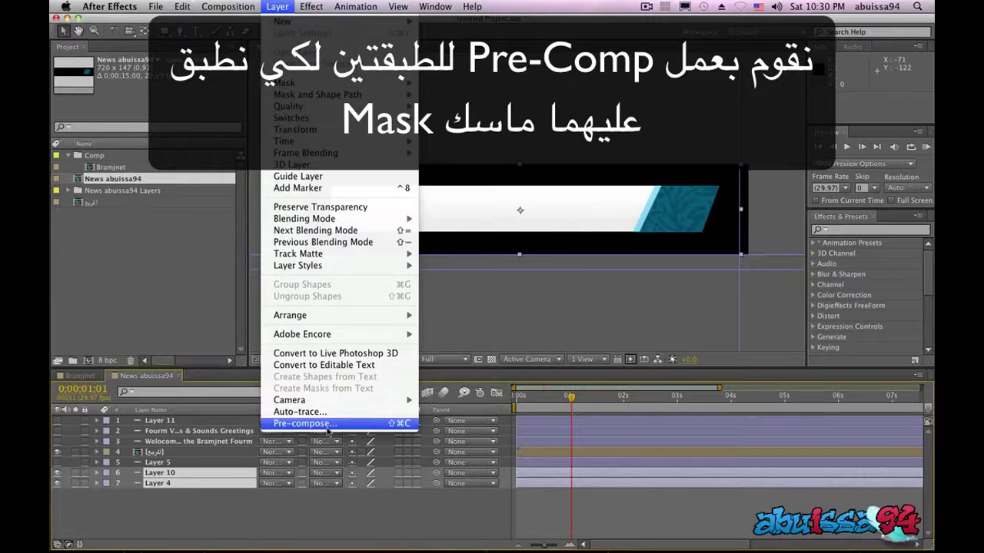
click(327, 426)
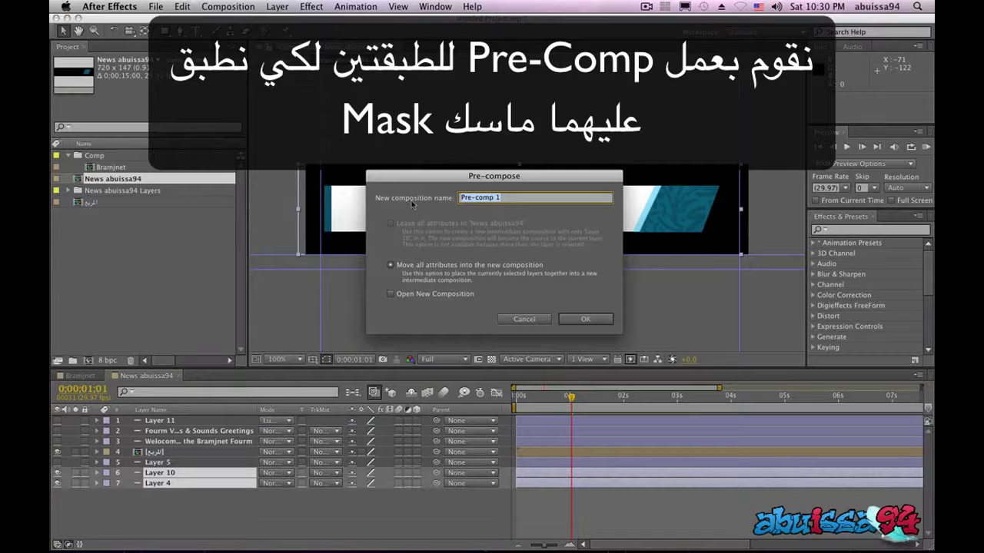
text(N)
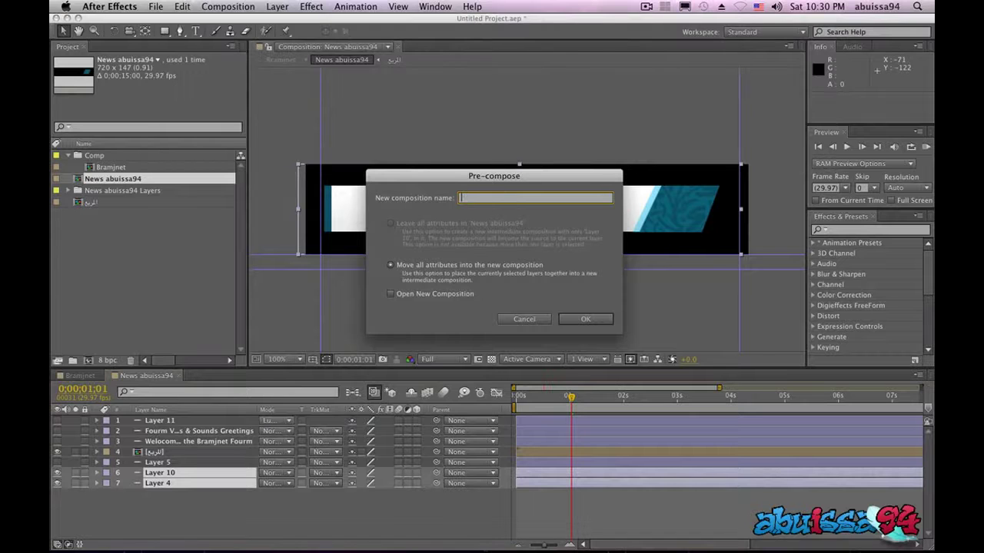
key(super+space)
text(ال)
click(587, 318)
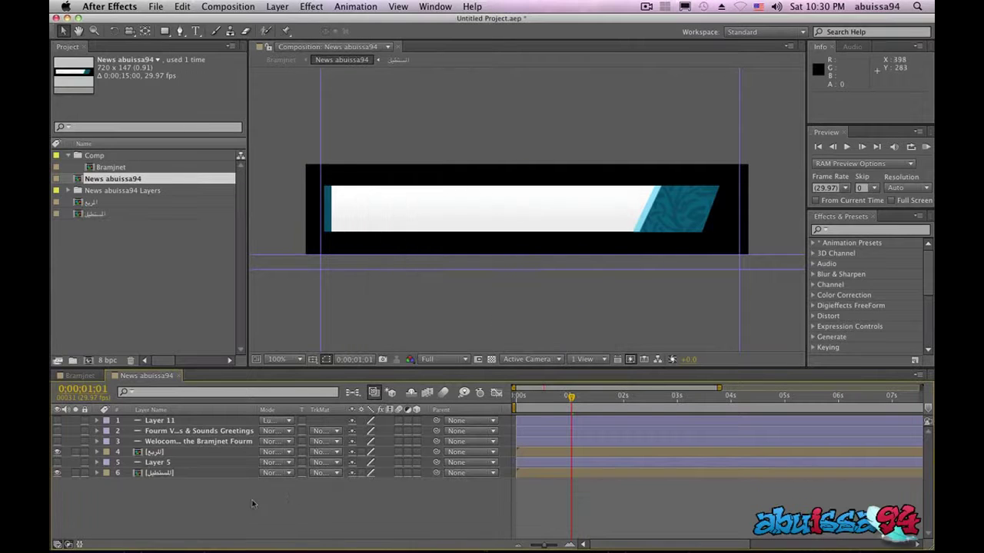
Step: Draw a rectangular mask around the banner bar and start keyframing its Mask Path
click(188, 474)
click(165, 31)
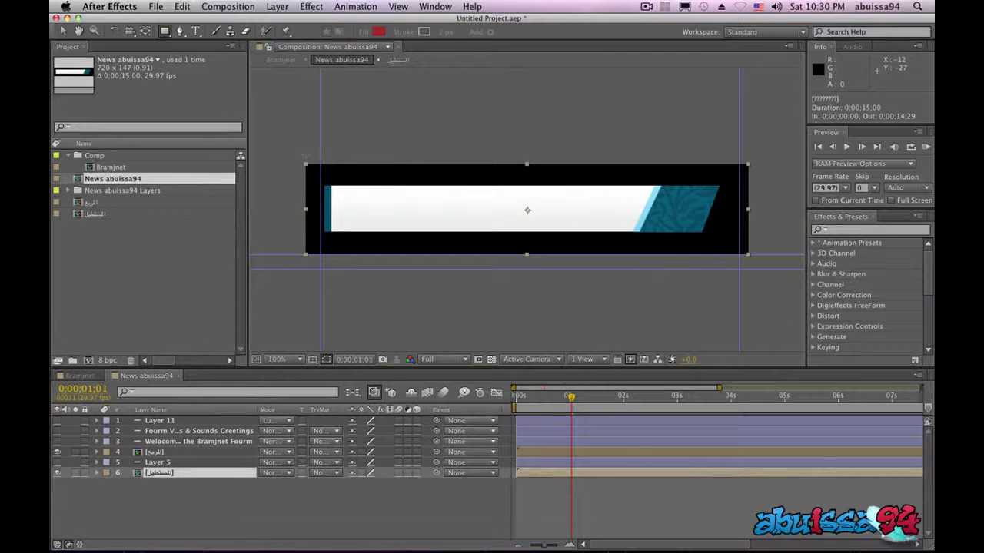
drag(298, 147, 675, 282)
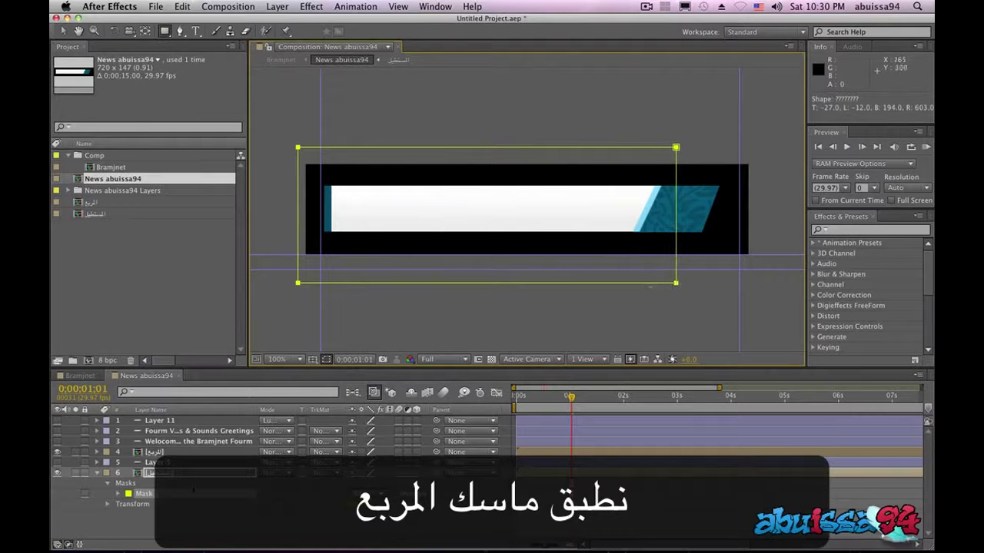
click(118, 495)
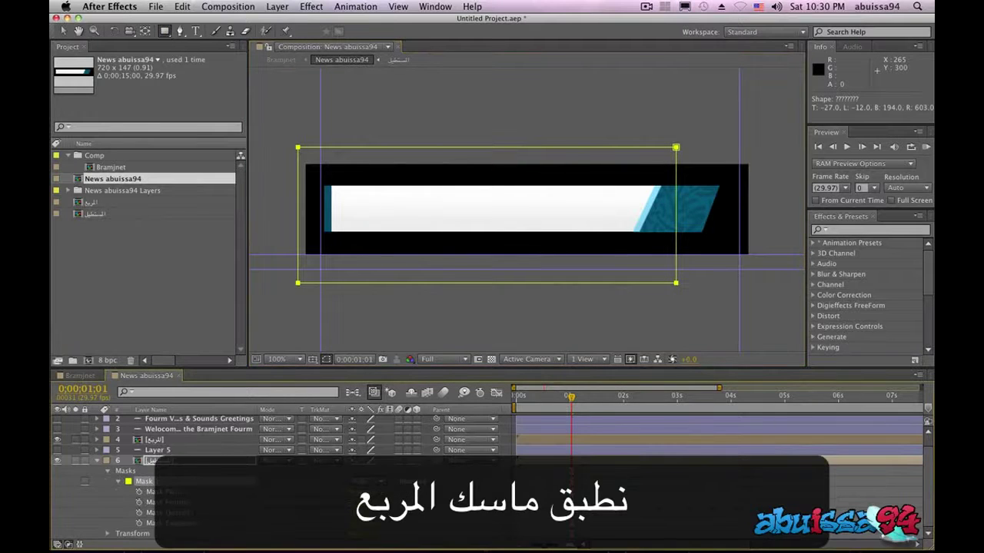
click(139, 493)
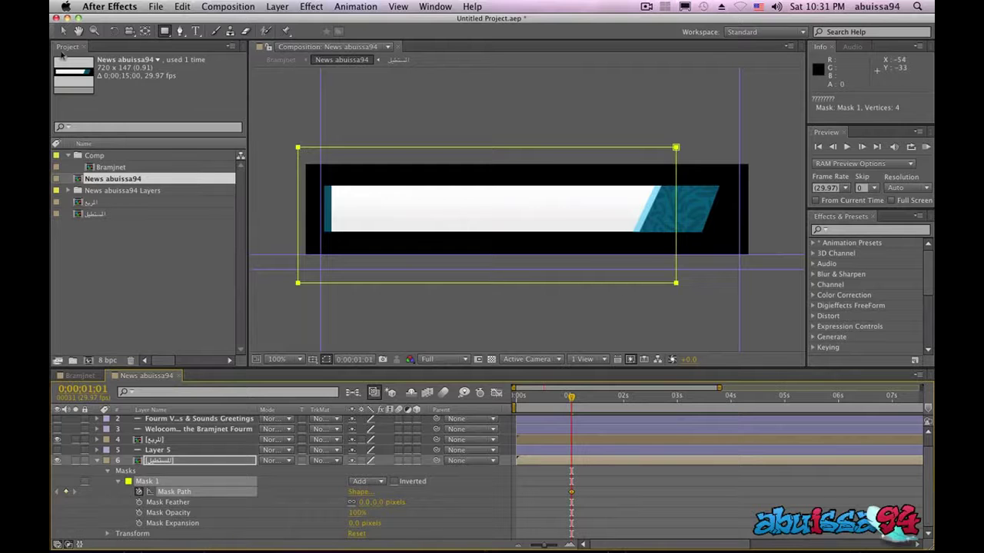
Step: Slide the mask's left vertices right so the white bar is hidden
click(63, 31)
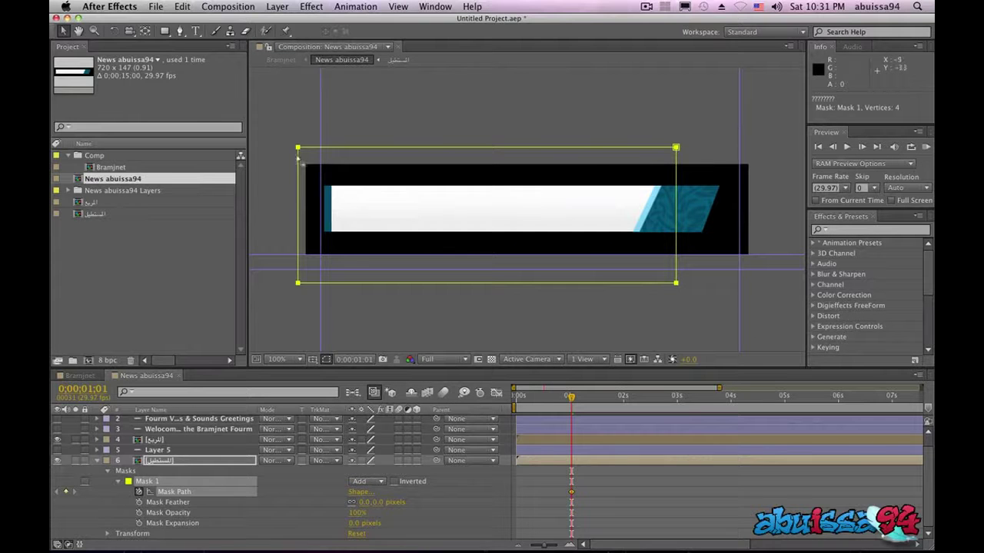
click(297, 147)
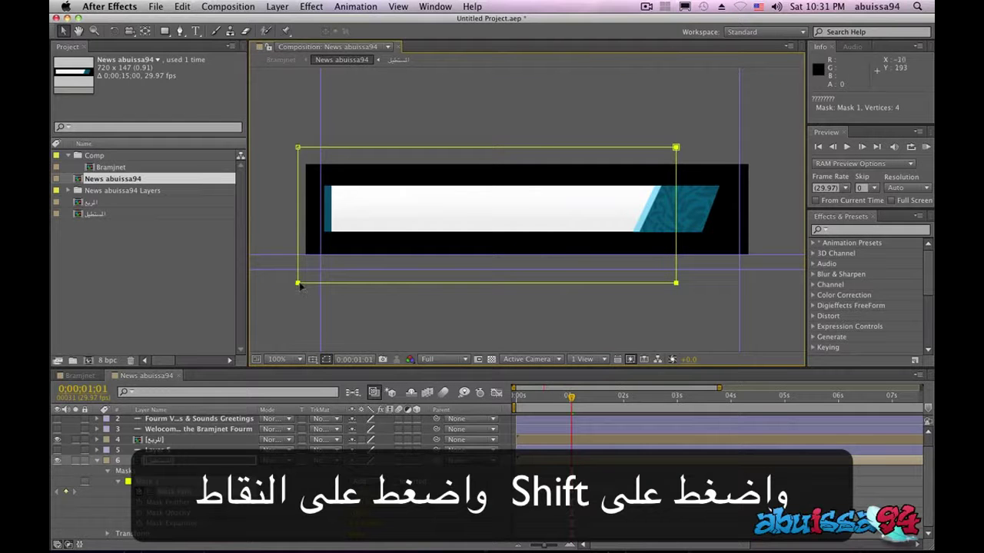
shift+click(298, 147)
shift+click(675, 283)
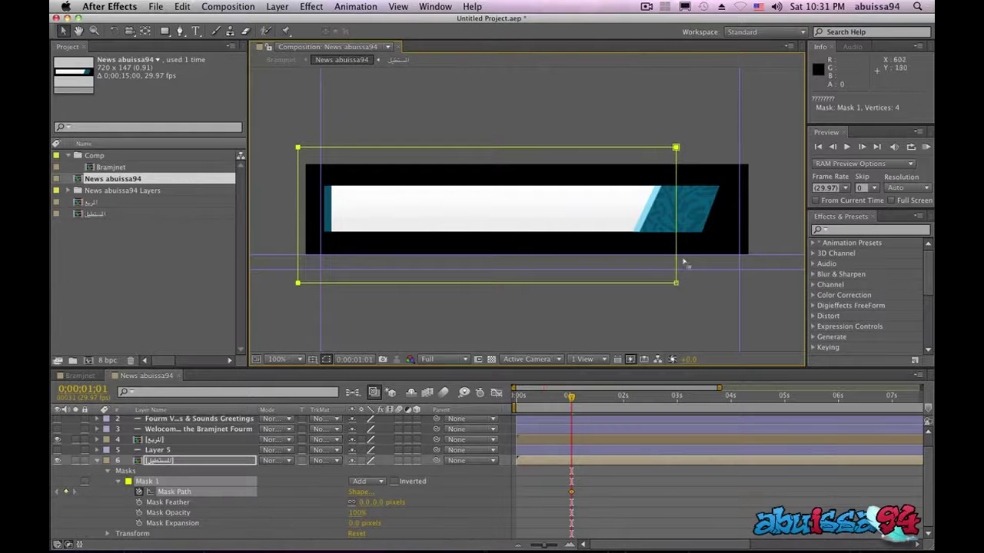
shift+click(676, 147)
drag(300, 151, 726, 189)
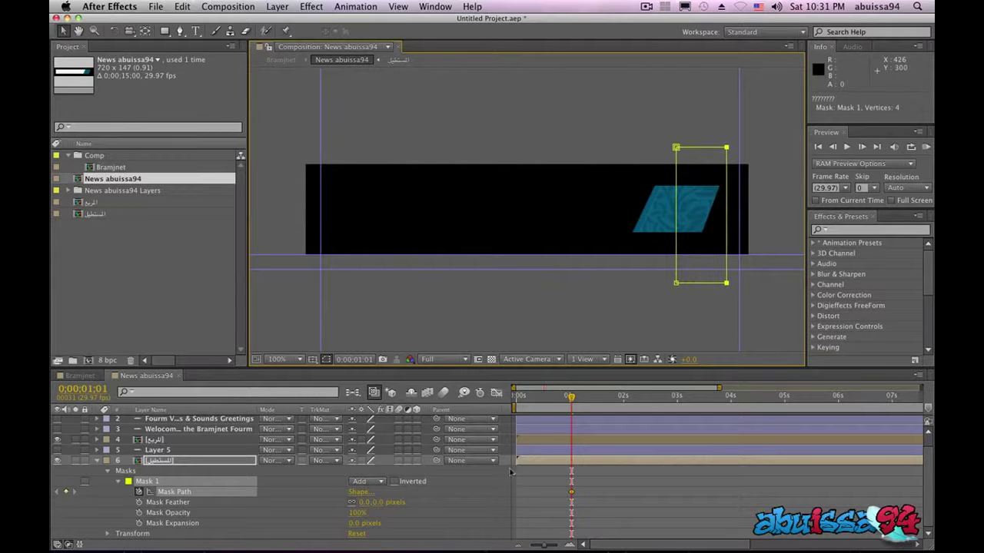
Step: At 0;00;02;00, add a Mask Path keyframe and widen the mask to reveal the whole bar
drag(573, 397, 623, 397)
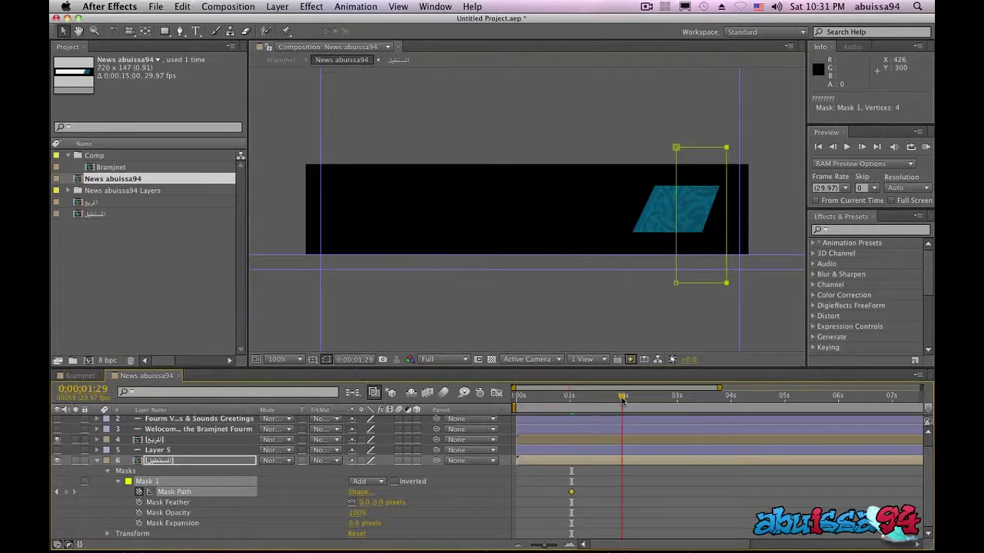
click(66, 492)
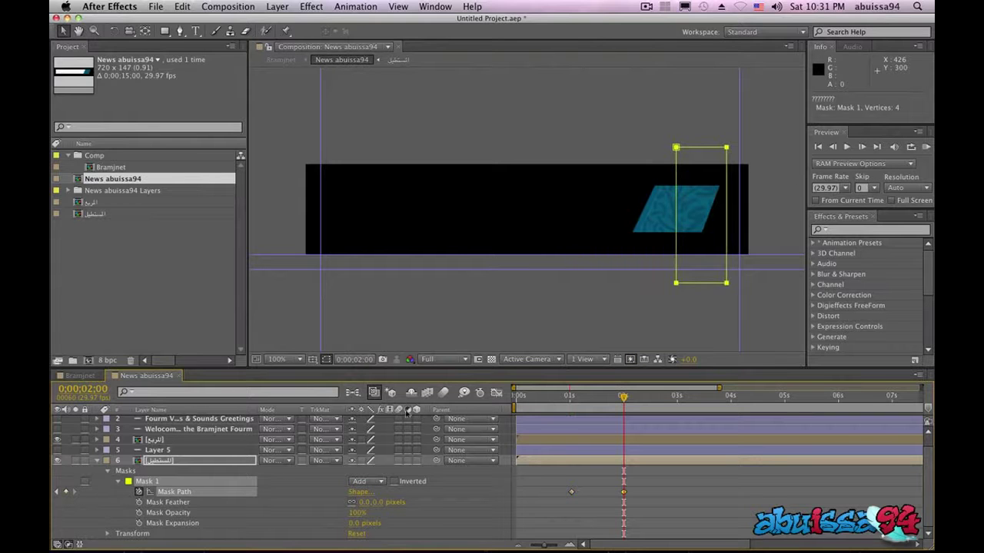
click(675, 146)
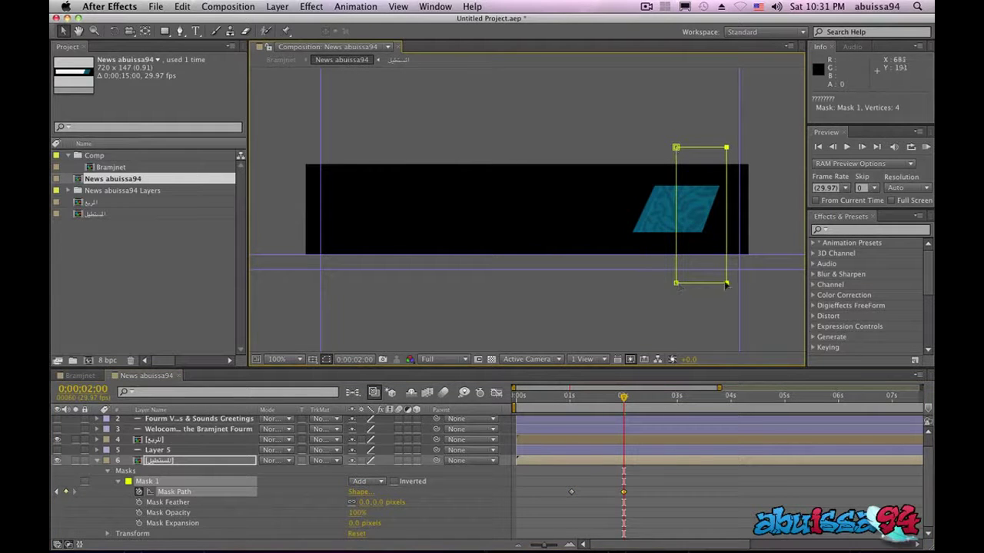
drag(726, 285, 306, 271)
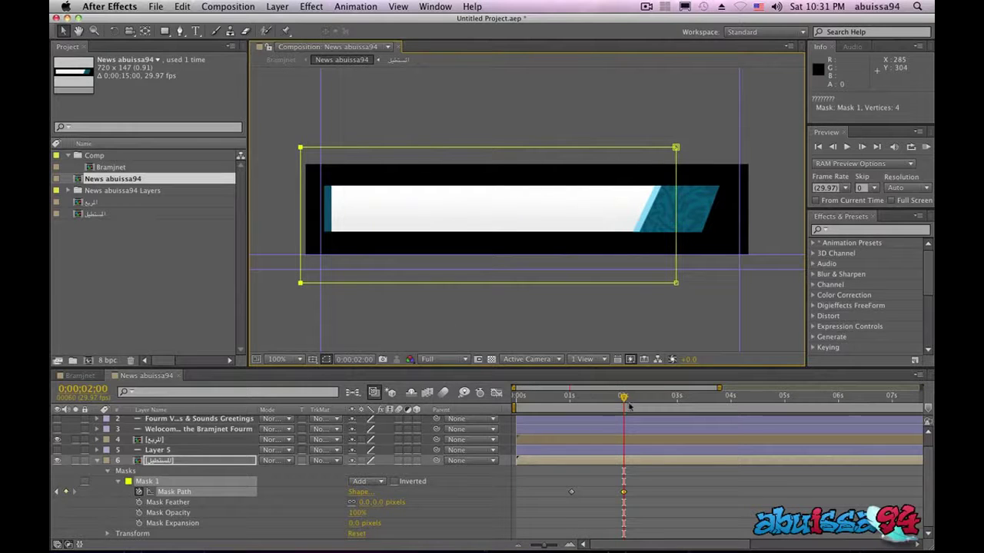
drag(624, 398, 562, 401)
key(Home)
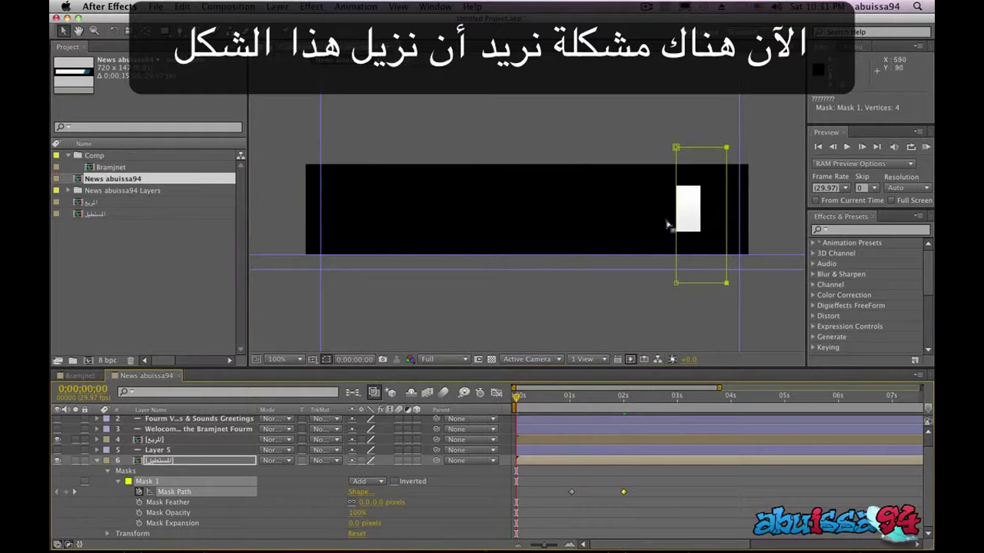
Step: At the 0;00;01;01 keyframe, hide the teal bar and collapse the mask to zero width
click(75, 495)
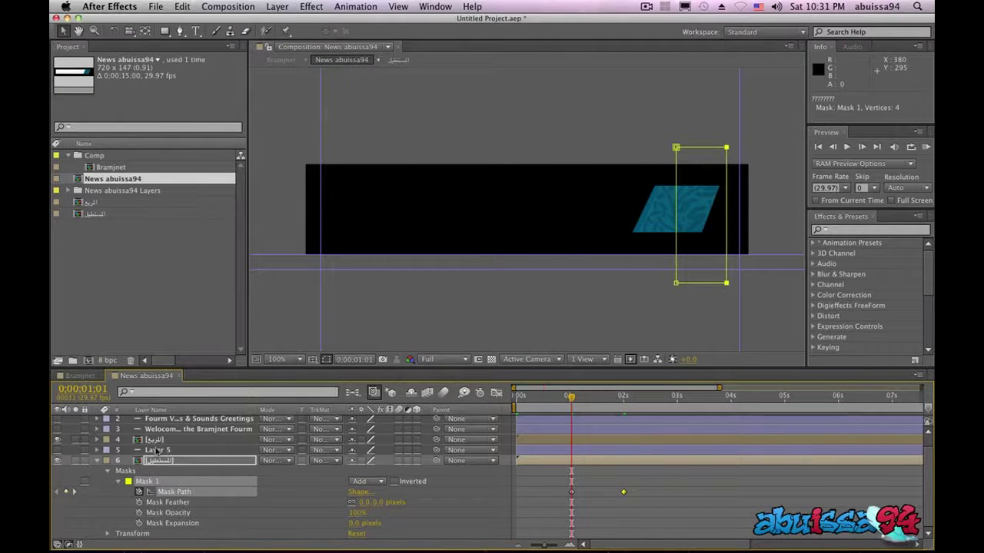
scroll(98, 453, up, 1)
scroll(81, 448, down, 1)
click(57, 440)
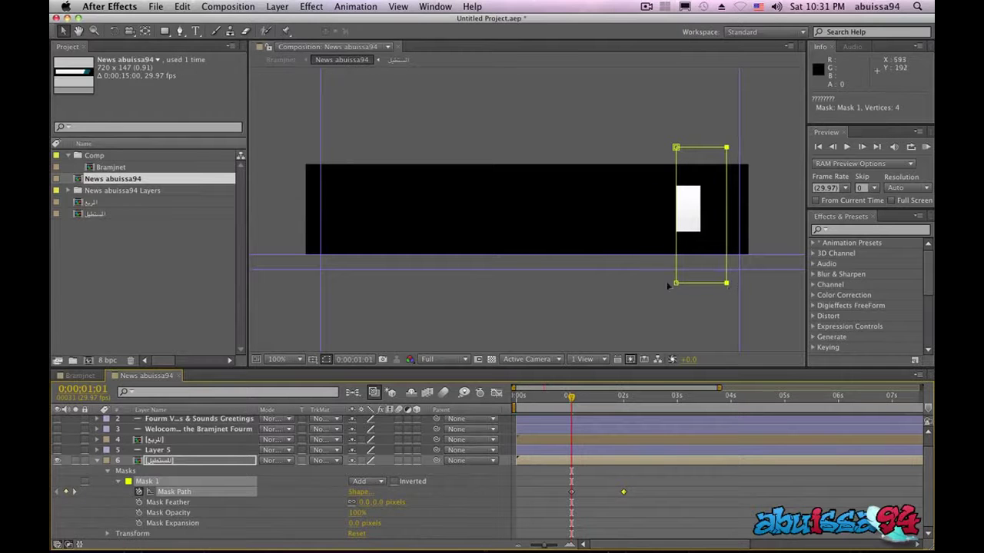
click(727, 286)
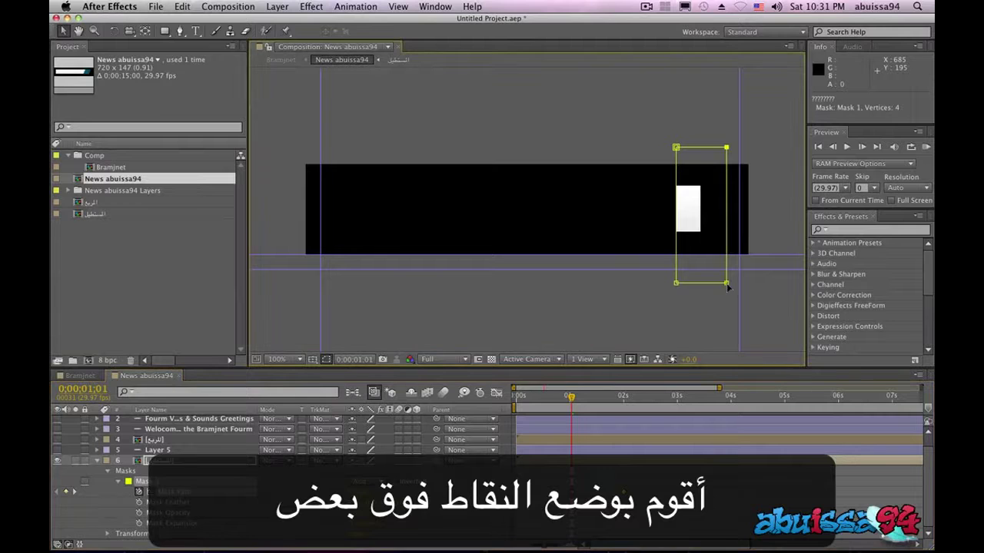
drag(726, 284, 677, 284)
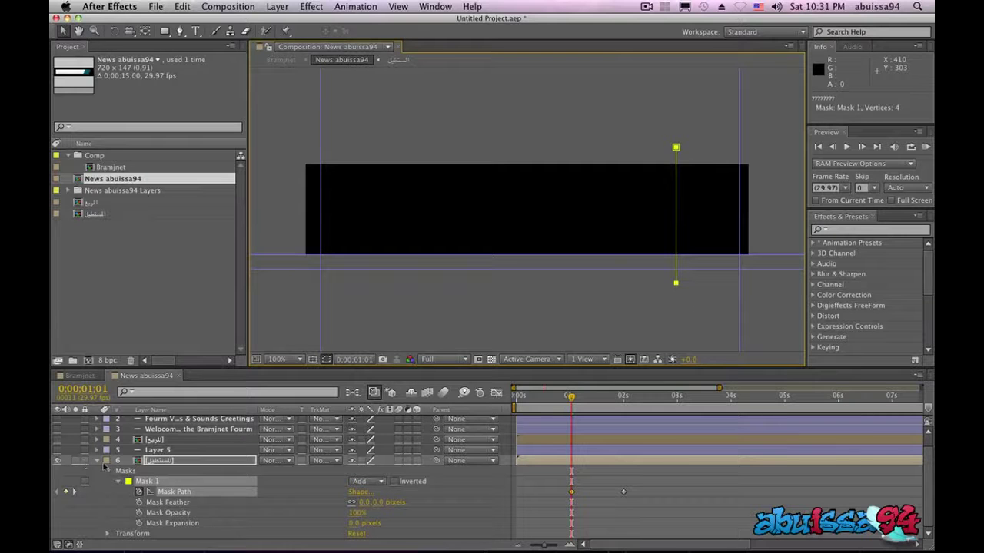
click(145, 461)
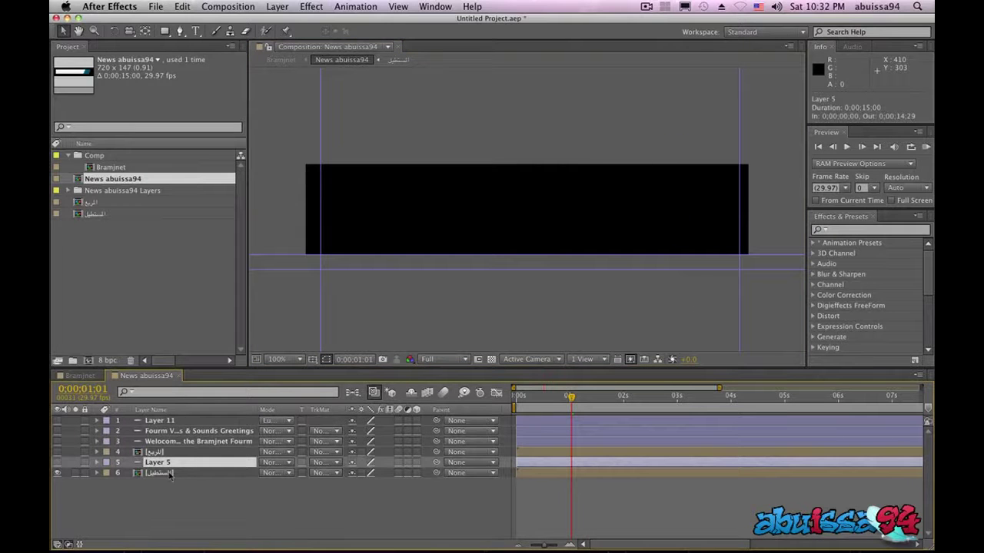
Step: Show the teal bar again, scrub to 0;00;01;29, and inspect the banner at 200% zoom
click(170, 474)
drag(569, 397, 478, 393)
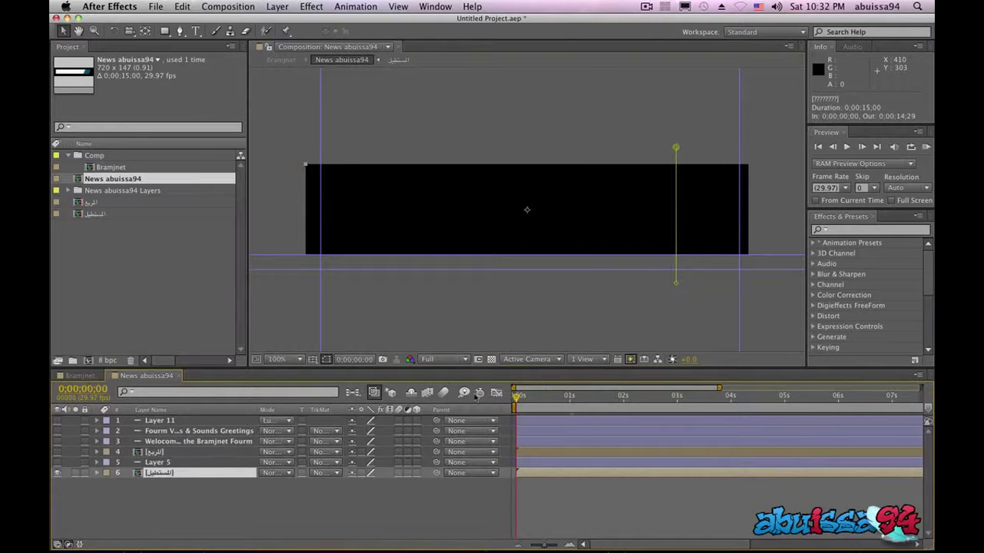
click(477, 530)
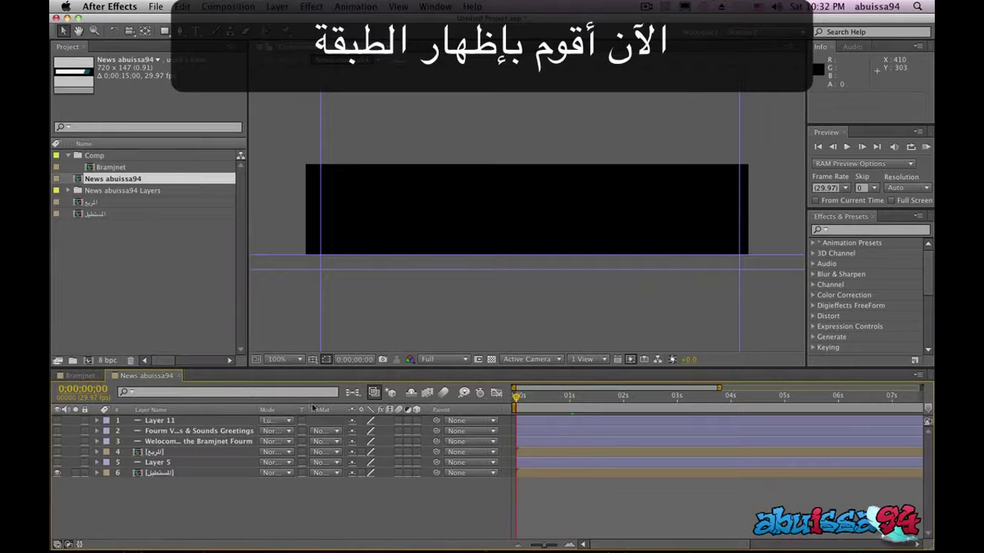
click(58, 453)
drag(516, 398, 623, 408)
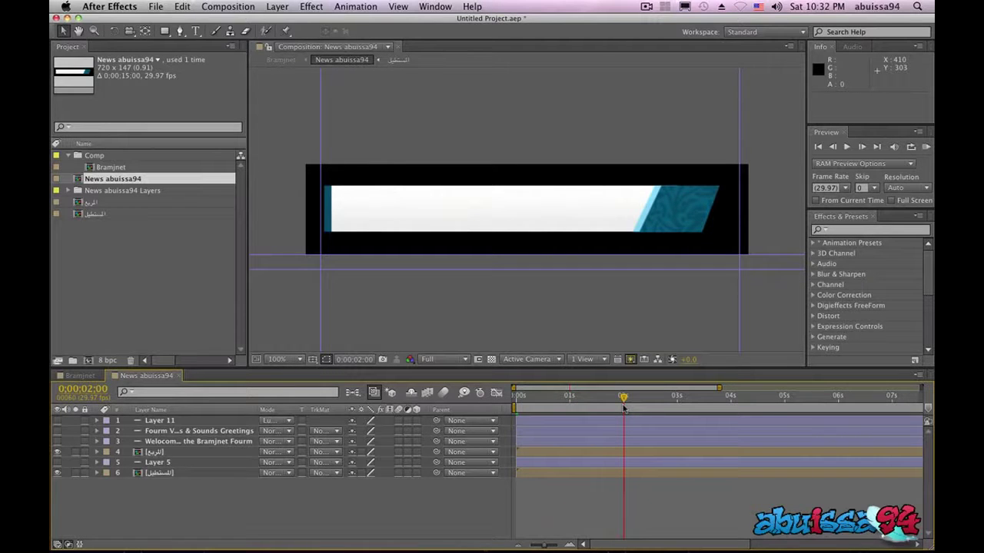
drag(623, 409, 622, 409)
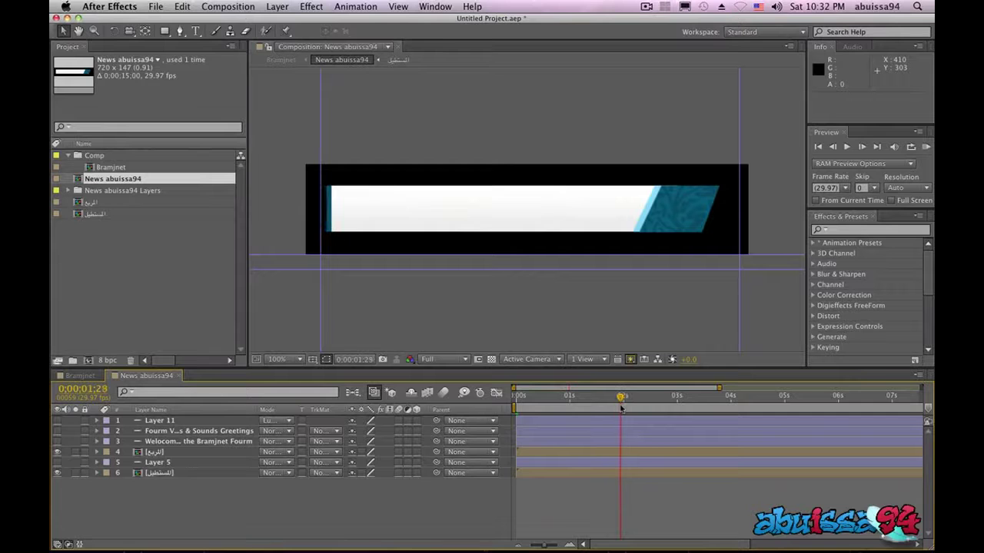
key(period)
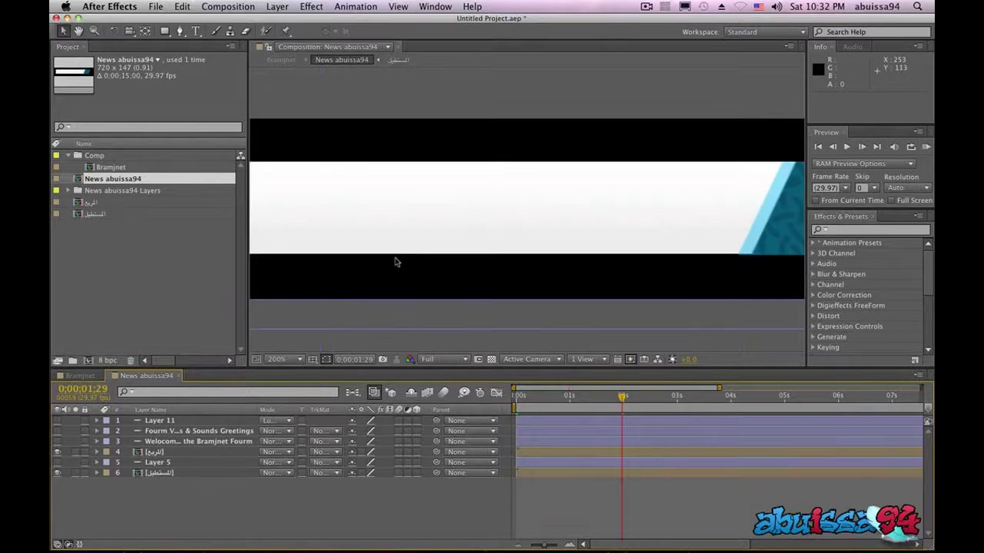
mouse_move(397, 262)
mouse_down()
mouse_move(598, 259)
mouse_move(472, 255)
mouse_up()
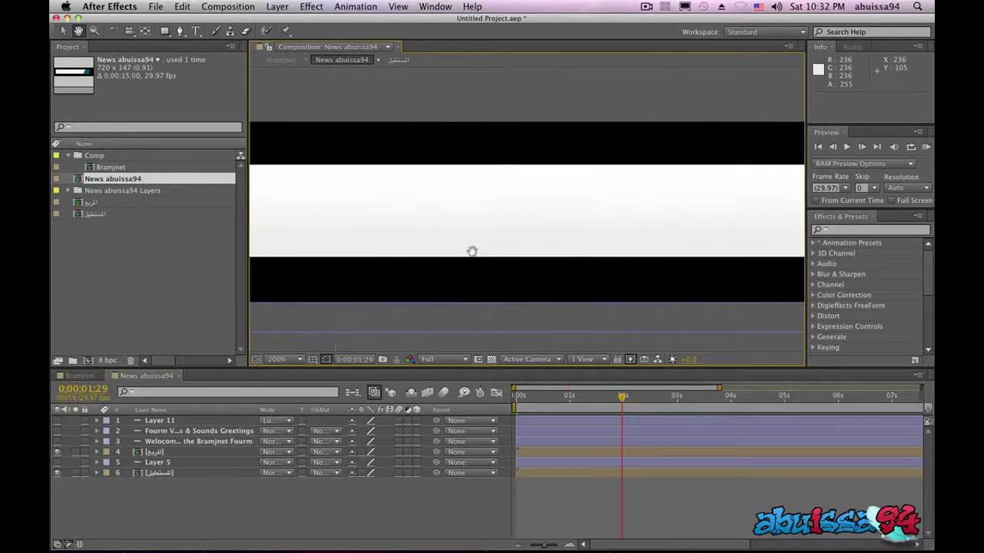
scroll(480, 251, down, 3)
scroll(484, 255, up, 2)
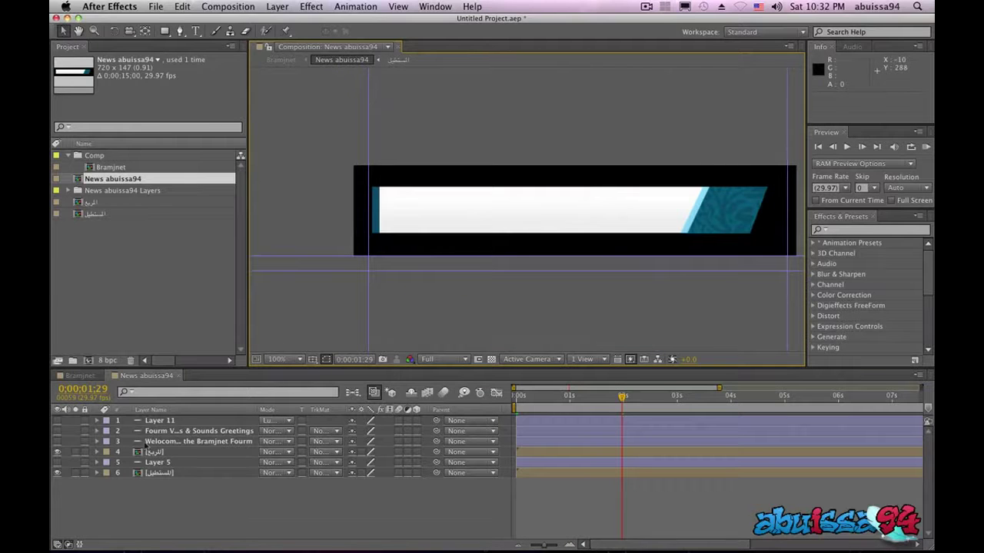
Step: Compare with Layer 5 toggled, then run a RAM preview of the wipe-in animation
click(56, 462)
click(56, 462)
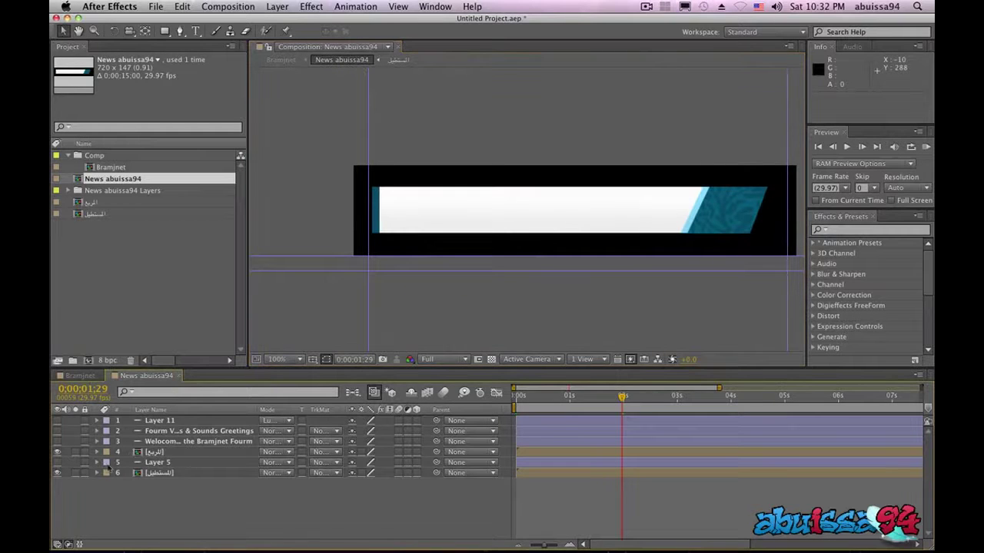
click(142, 464)
drag(621, 397, 621, 397)
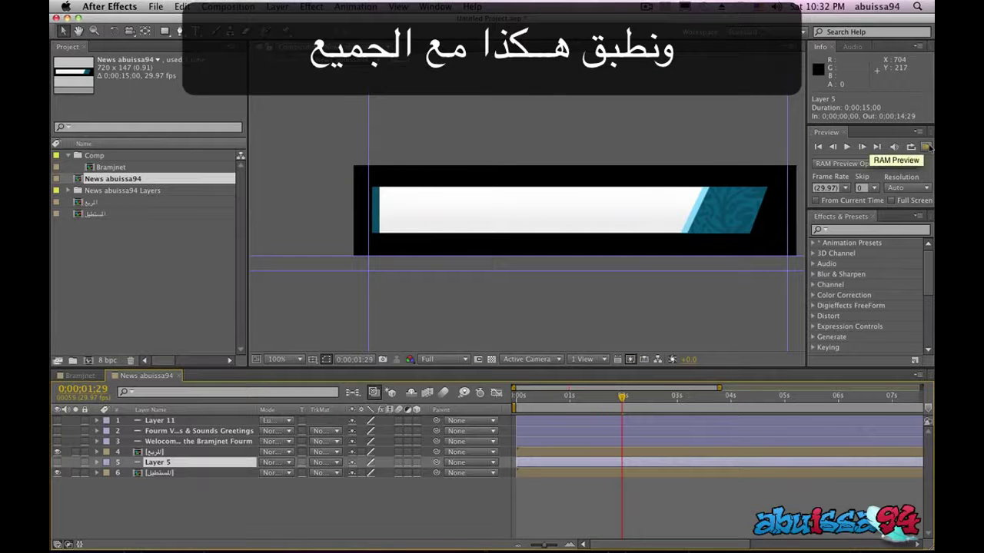
click(927, 147)
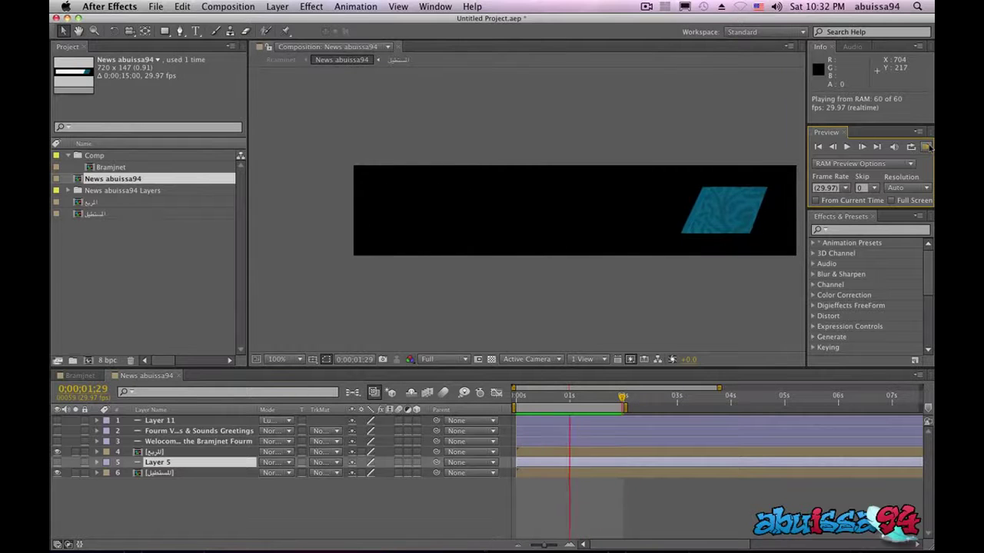
click(928, 146)
drag(615, 387, 817, 388)
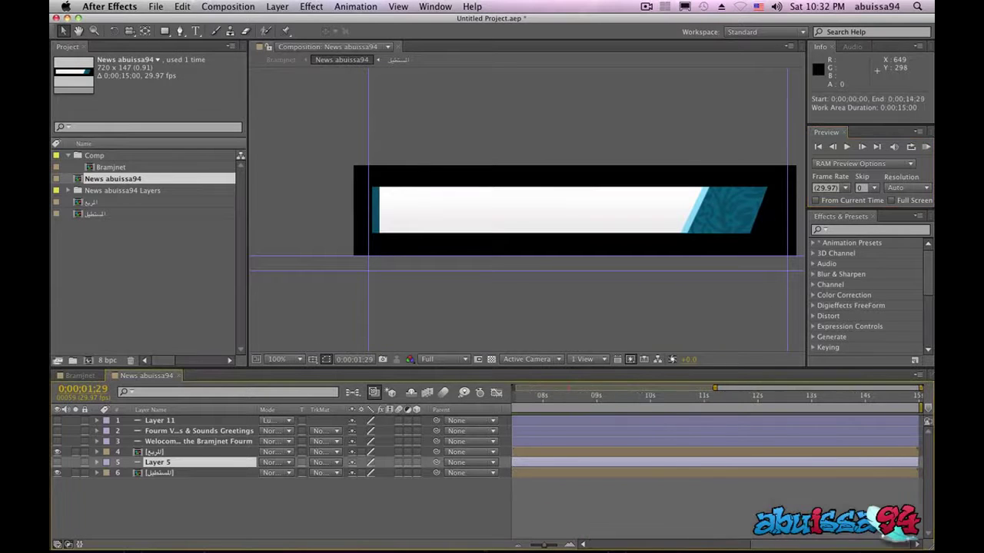
drag(830, 544, 507, 544)
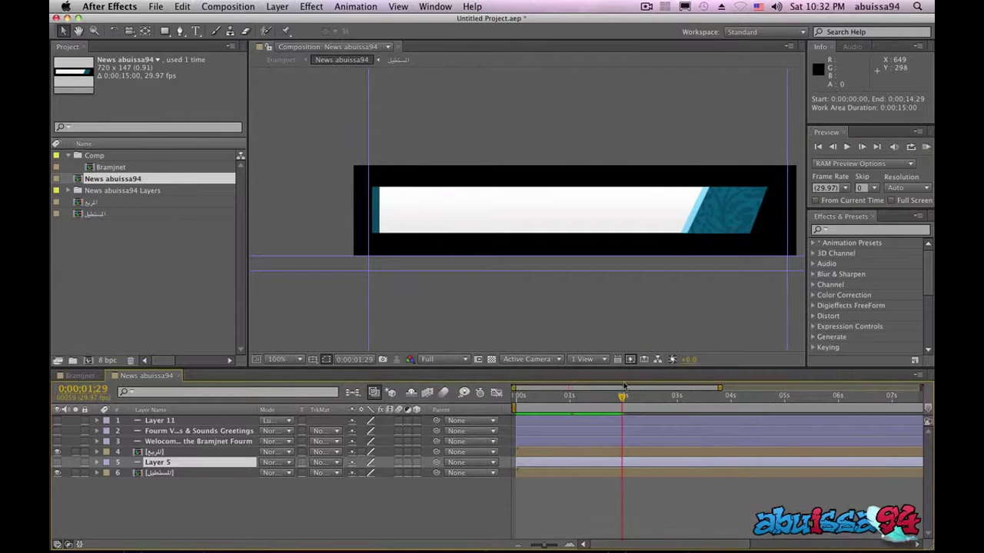
drag(622, 399, 622, 399)
Step: Show Layer 5, draw a rectangular mask on it, keyframe the Mask Path, and shift the left edge right
click(57, 462)
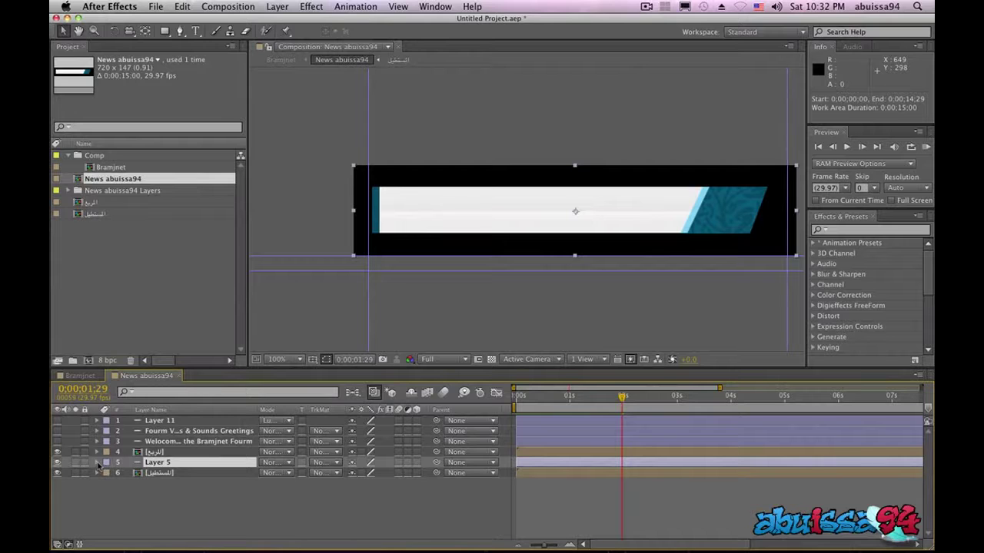
click(165, 31)
mouse_move(358, 165)
mouse_down()
mouse_move(342, 152)
mouse_move(717, 270)
mouse_up()
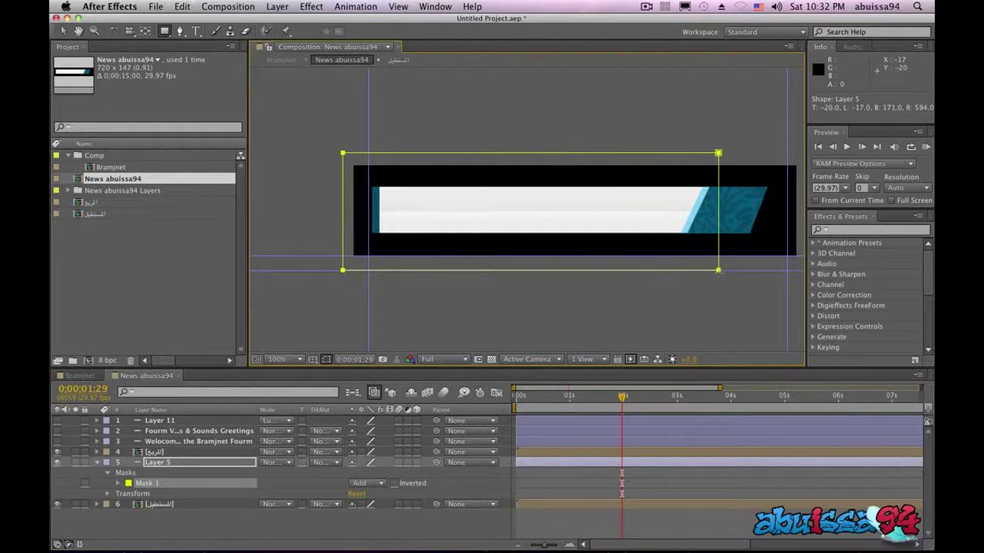
click(118, 483)
scroll(139, 499, down, 1)
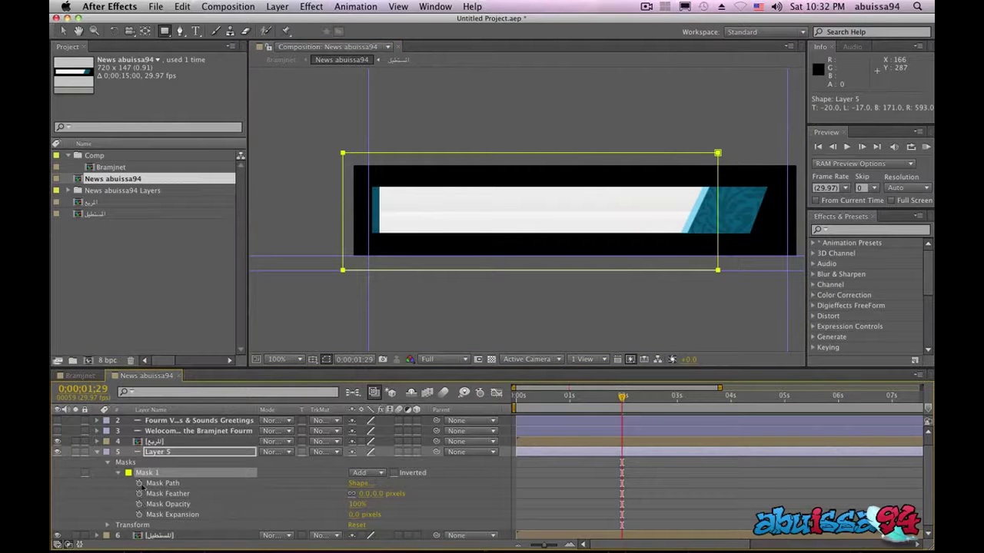
click(139, 484)
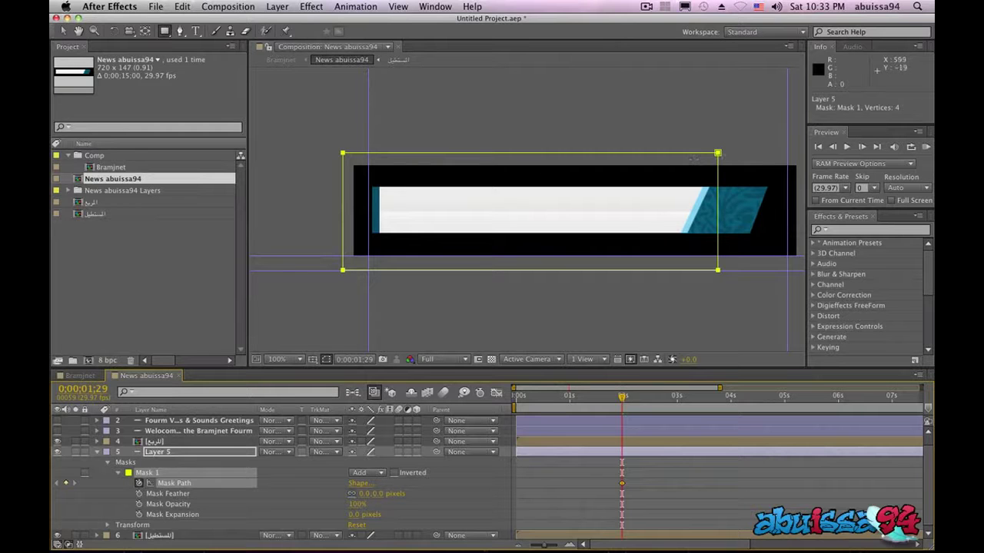
click(63, 31)
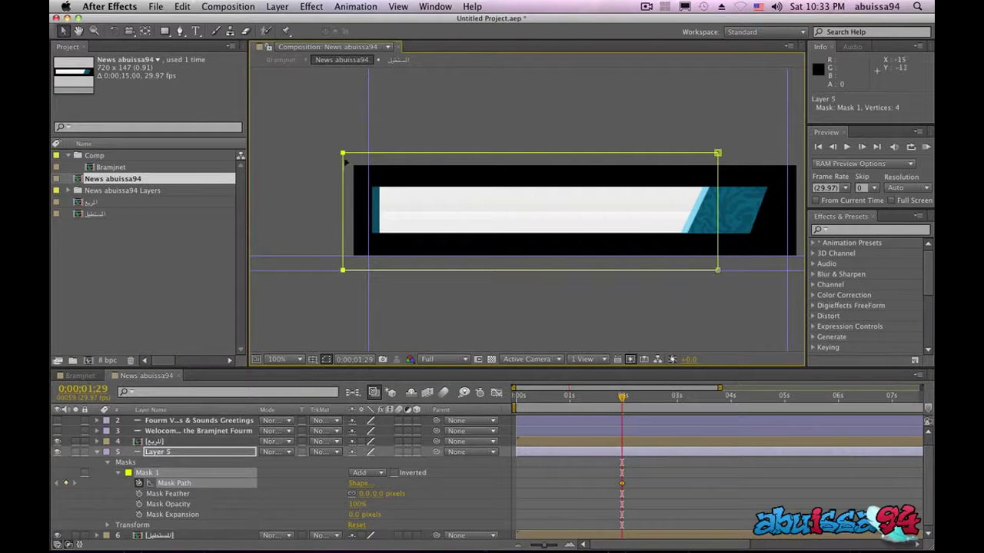
drag(346, 169, 764, 172)
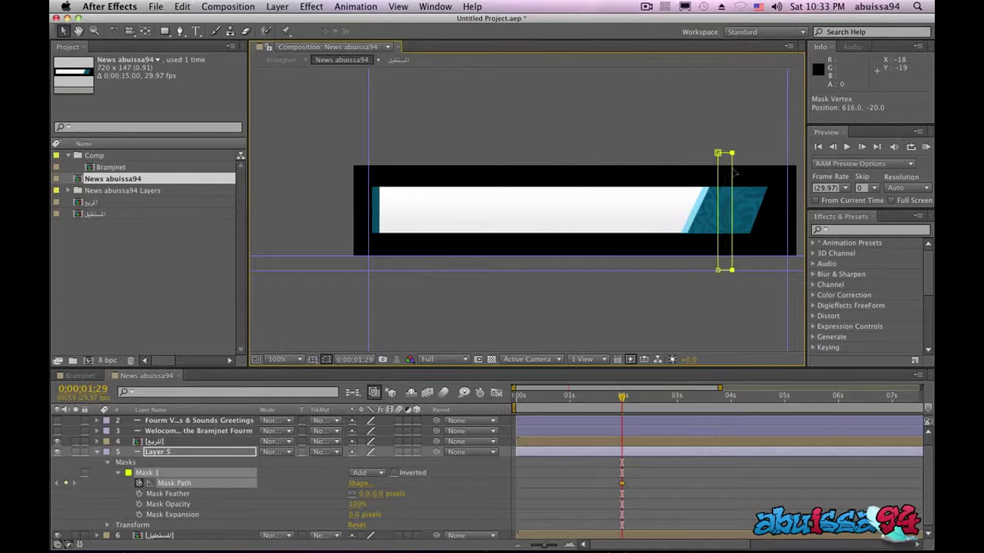
Step: At 3 seconds, add a Mask Path keyframe and widen the mask across the full white bar
drag(623, 398, 676, 398)
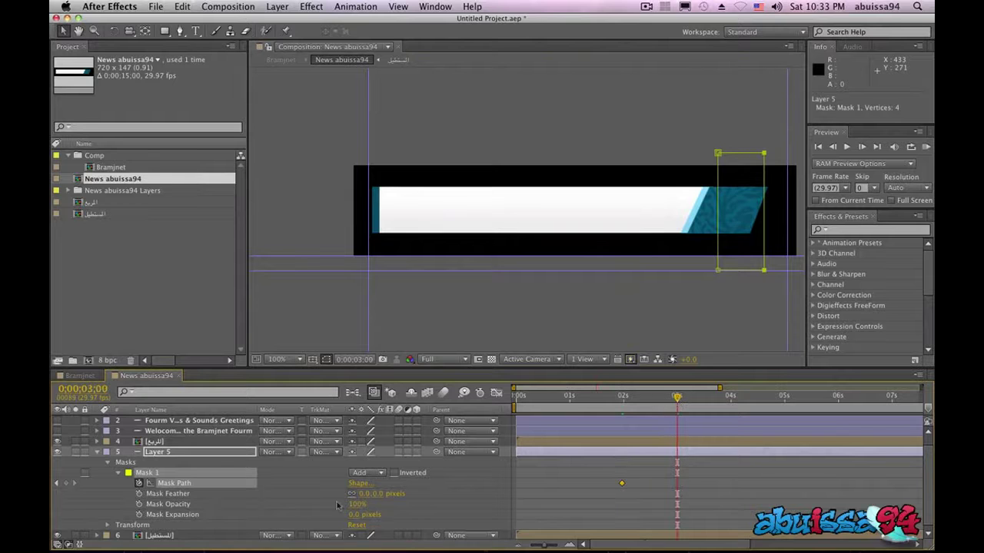
click(65, 483)
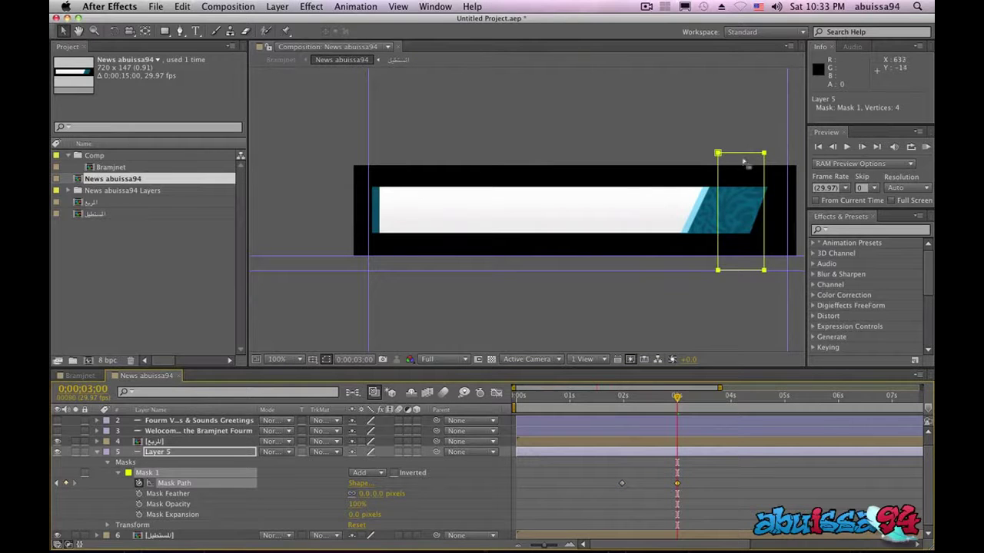
click(718, 153)
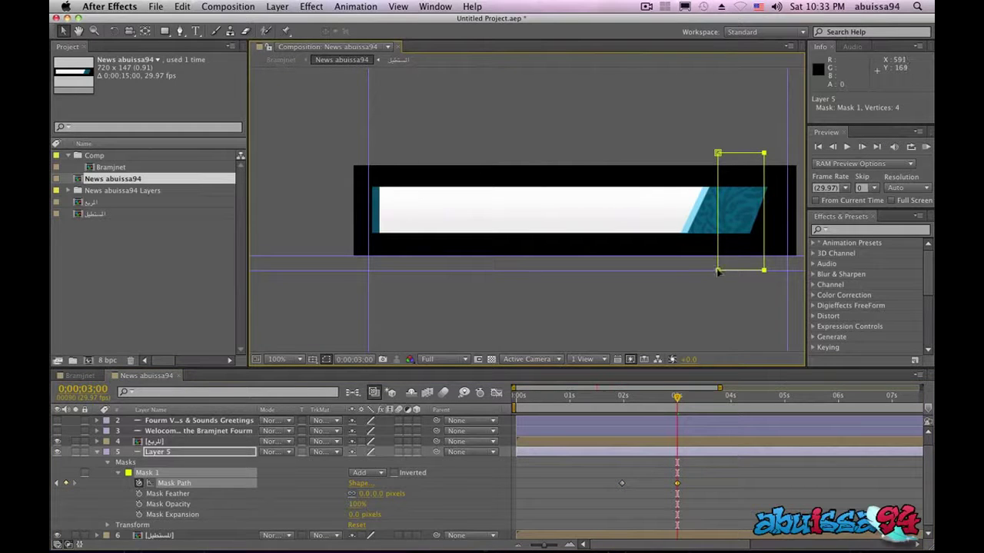
drag(763, 270, 355, 269)
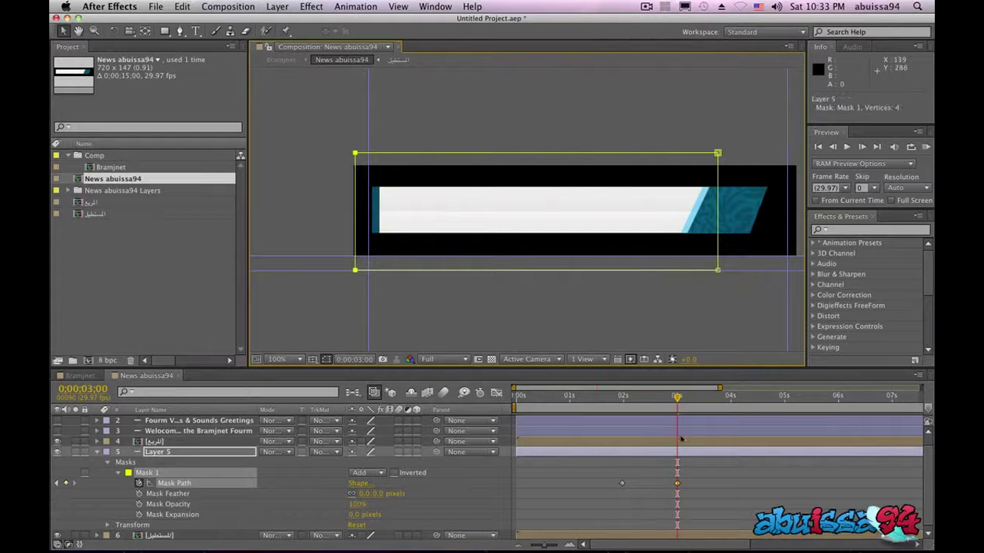
click(97, 452)
click(173, 452)
Step: Go to Layer 5's first Mask Path keyframe
drag(677, 396, 640, 397)
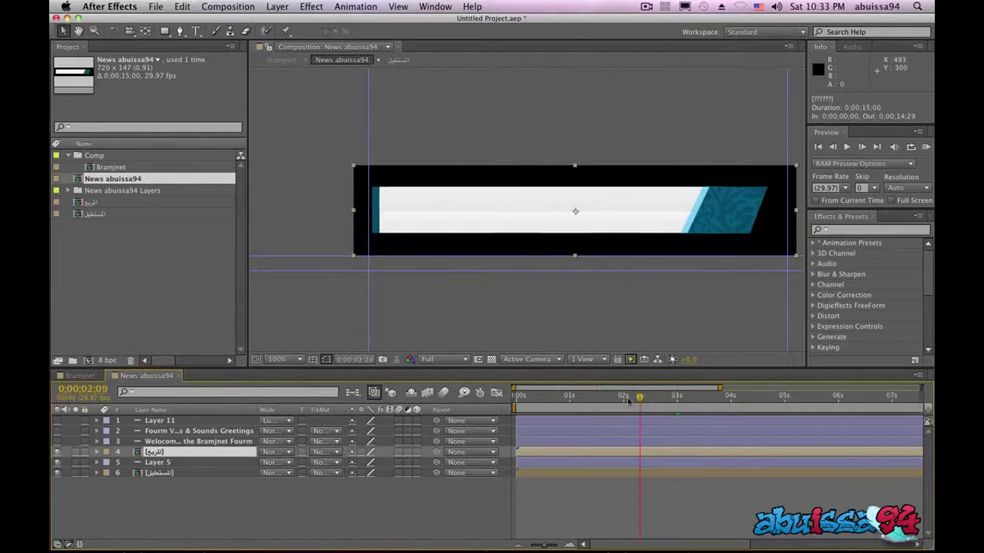
key(Home)
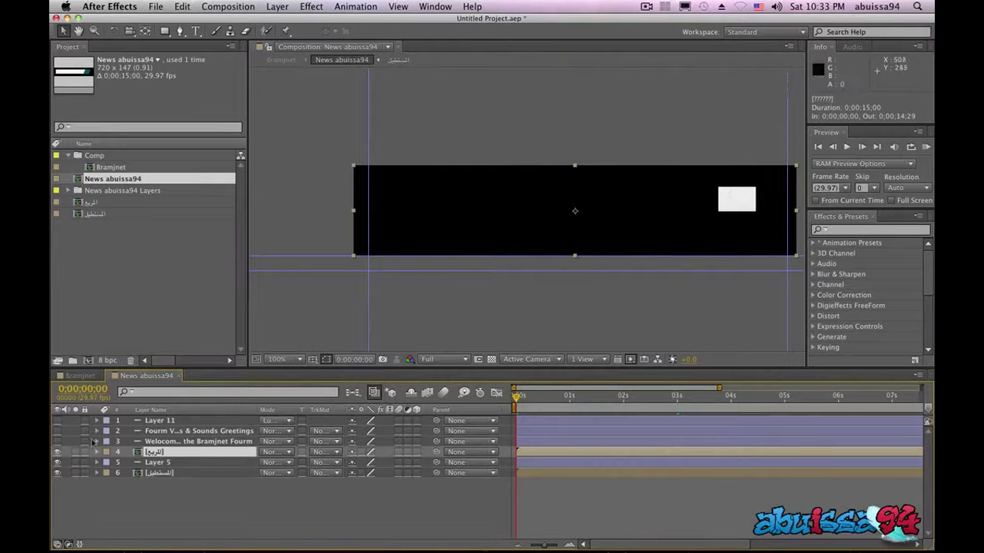
click(96, 453)
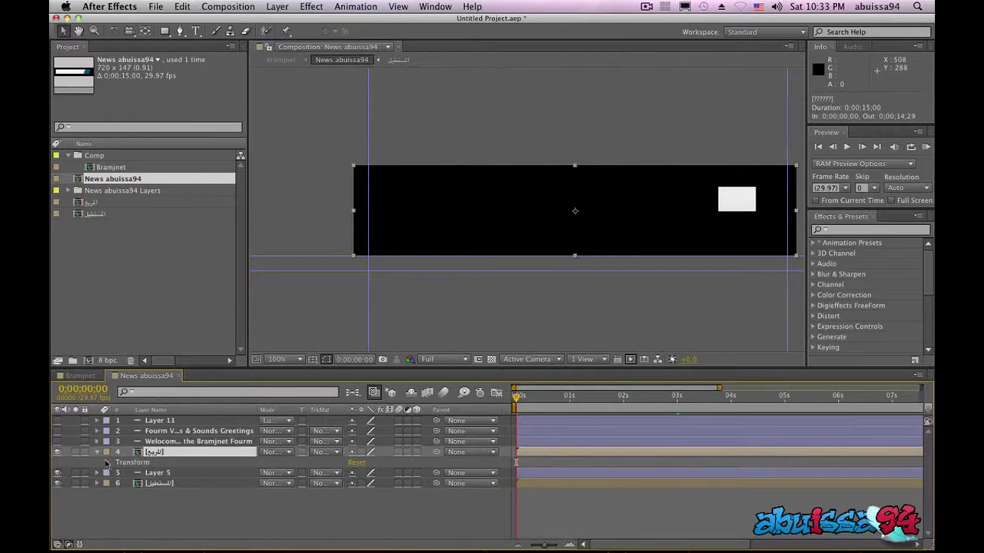
click(97, 452)
click(130, 462)
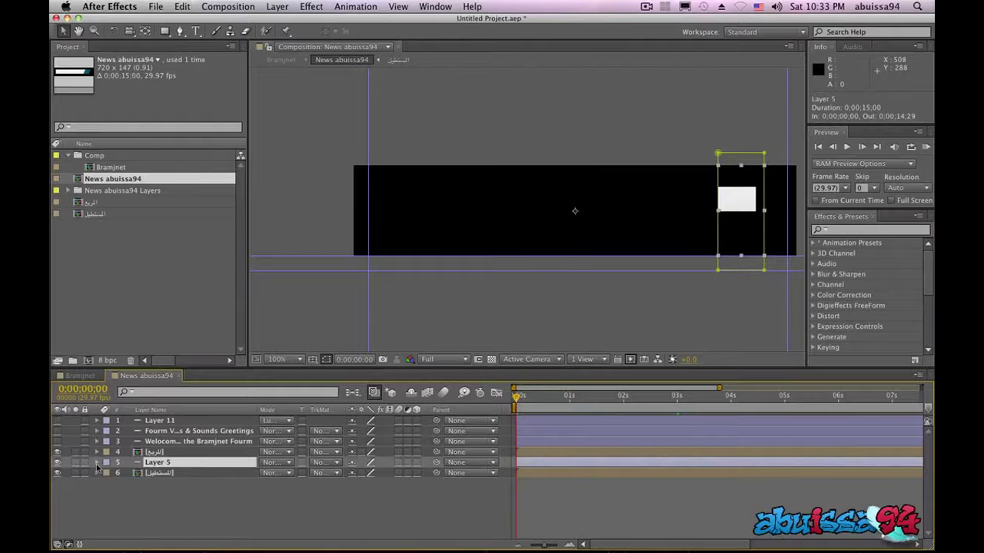
click(97, 462)
click(171, 492)
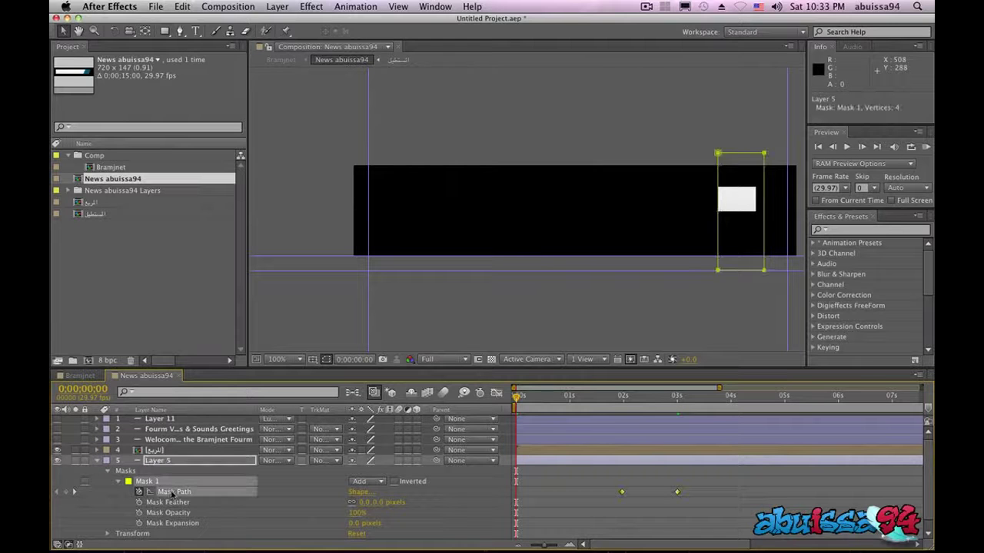
click(75, 492)
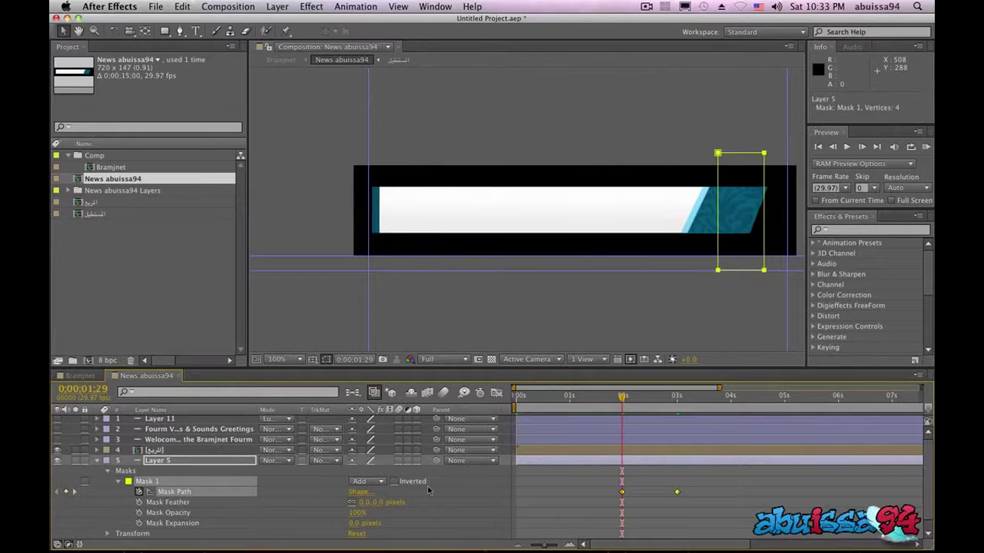
Step: Hide layers 4 and 6 and collapse Layer 5's mask into a thin vertical line
click(58, 450)
scroll(77, 507, down, 1)
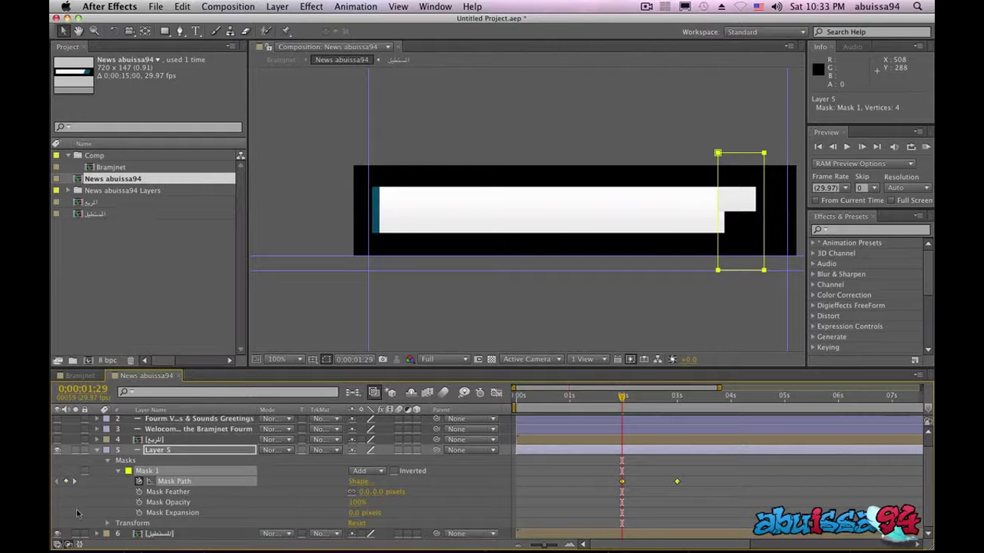
click(58, 533)
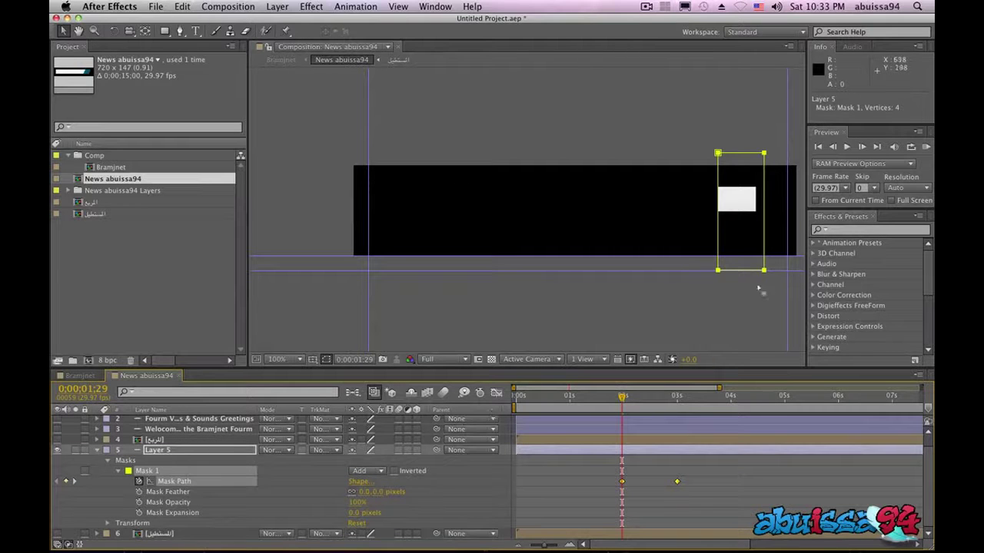
click(718, 154)
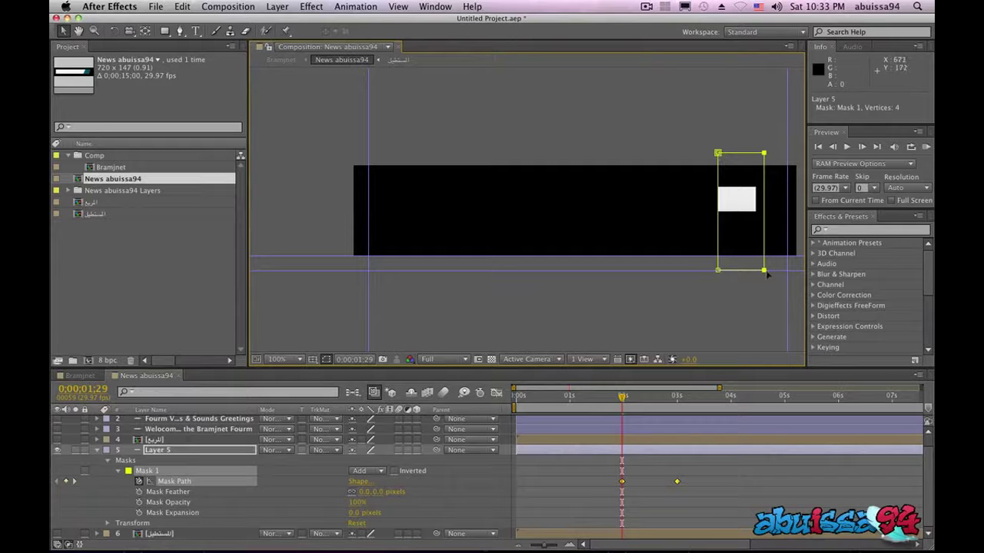
drag(766, 274, 719, 272)
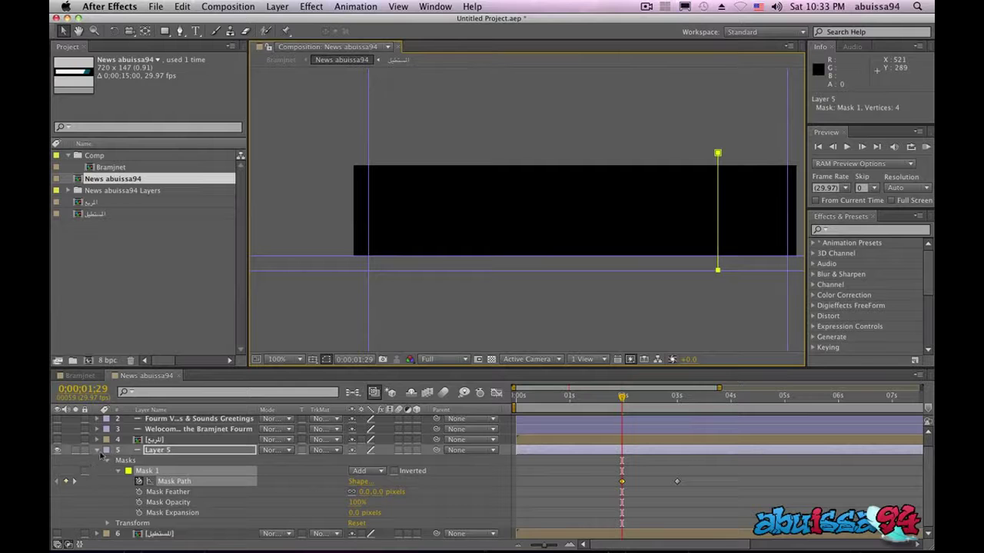
click(97, 451)
Step: Show layers 6 and 4 again and scrub the white bar's wipe to about 4 seconds
click(160, 473)
click(192, 462)
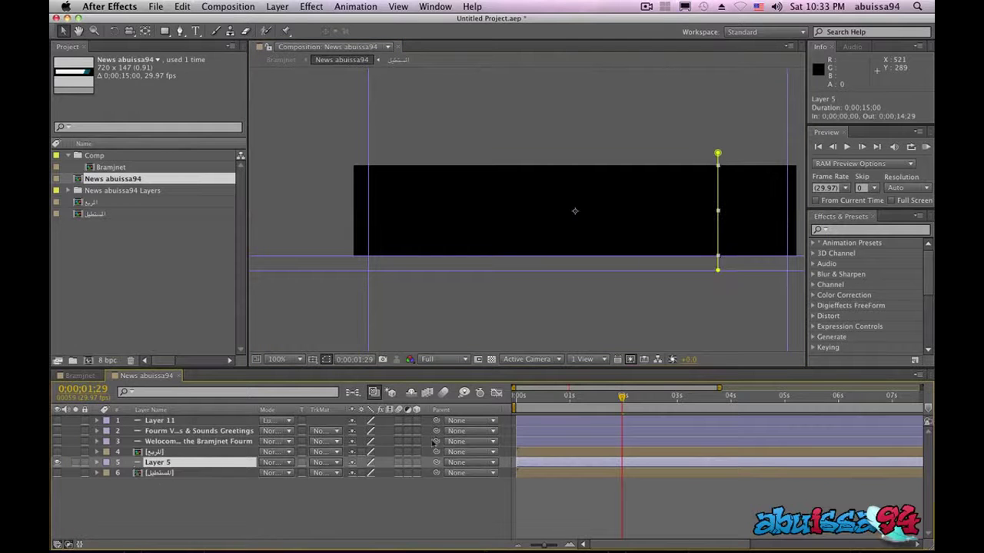
drag(622, 397, 477, 401)
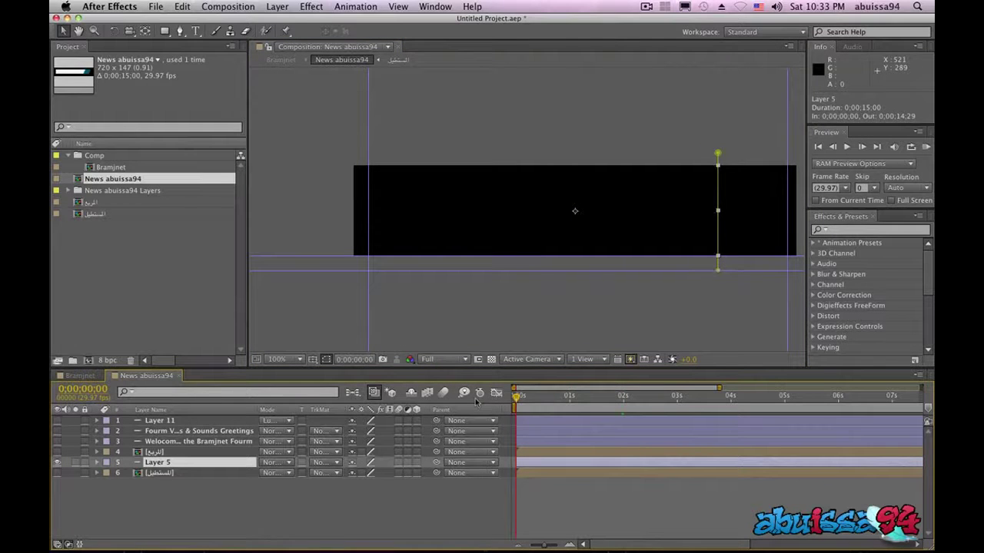
click(57, 473)
click(57, 452)
mouse_move(517, 397)
mouse_down()
mouse_move(661, 395)
mouse_move(517, 395)
mouse_up()
click(726, 302)
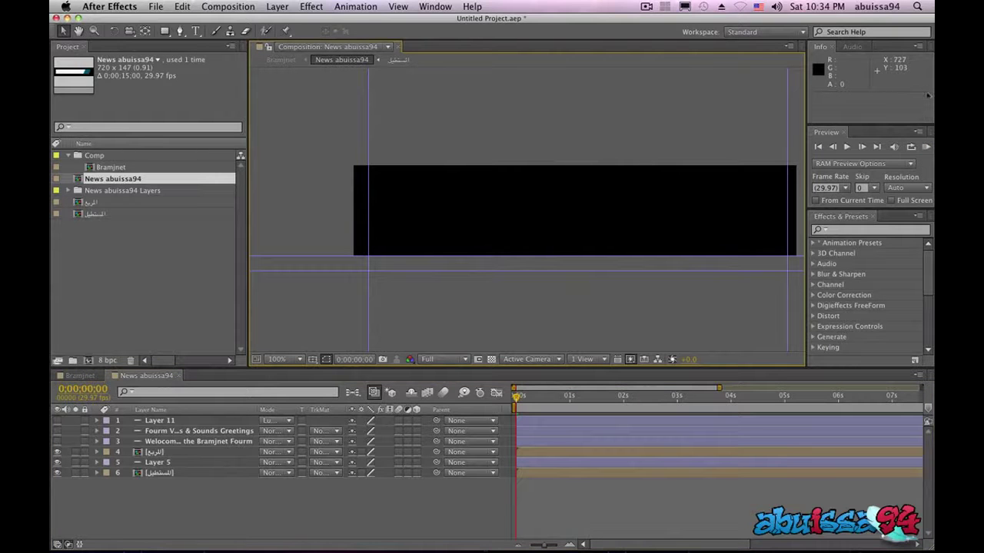
drag(517, 397, 739, 389)
key(n)
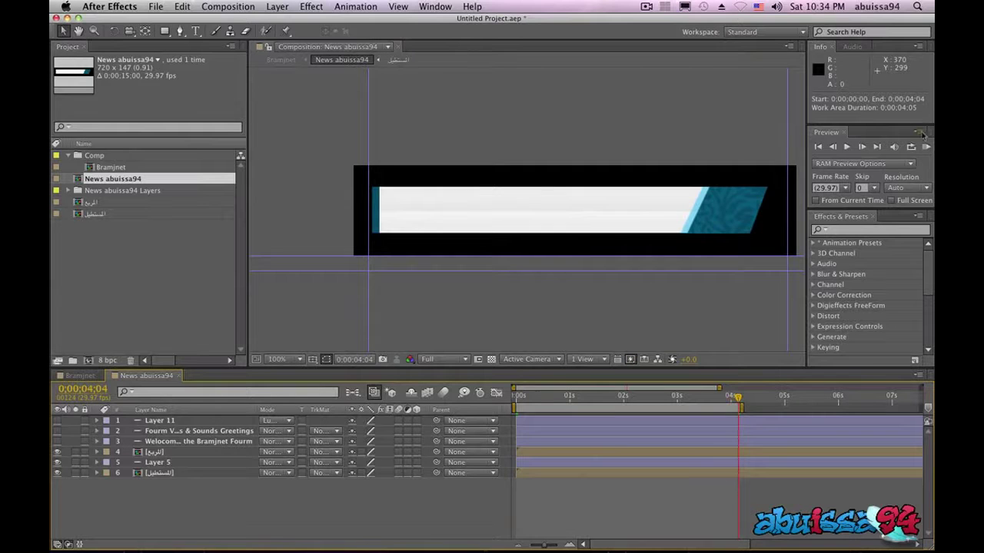
click(926, 147)
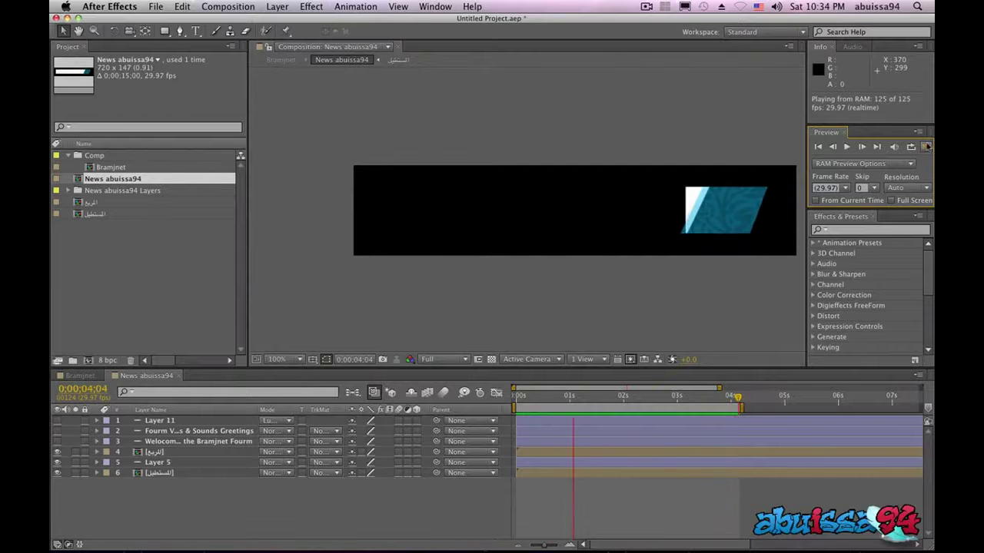
click(926, 147)
drag(744, 408, 920, 407)
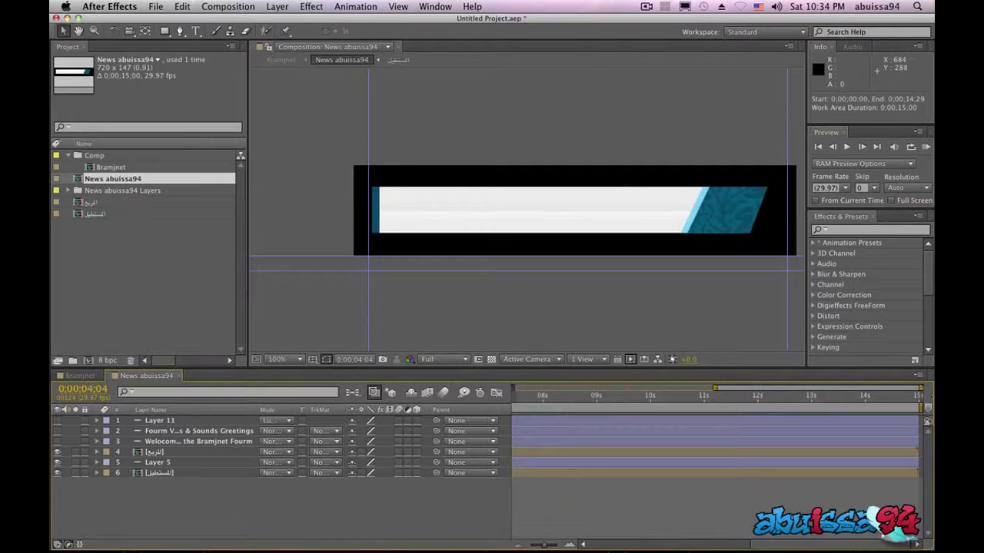
drag(830, 544, 669, 544)
drag(739, 407, 516, 397)
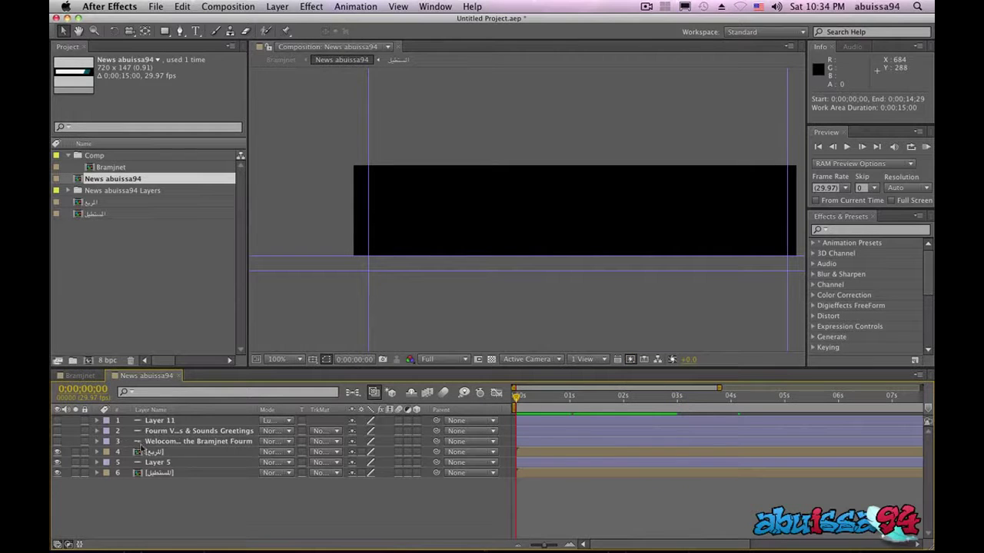
mouse_move(517, 401)
mouse_down()
mouse_move(577, 405)
mouse_move(569, 405)
mouse_up()
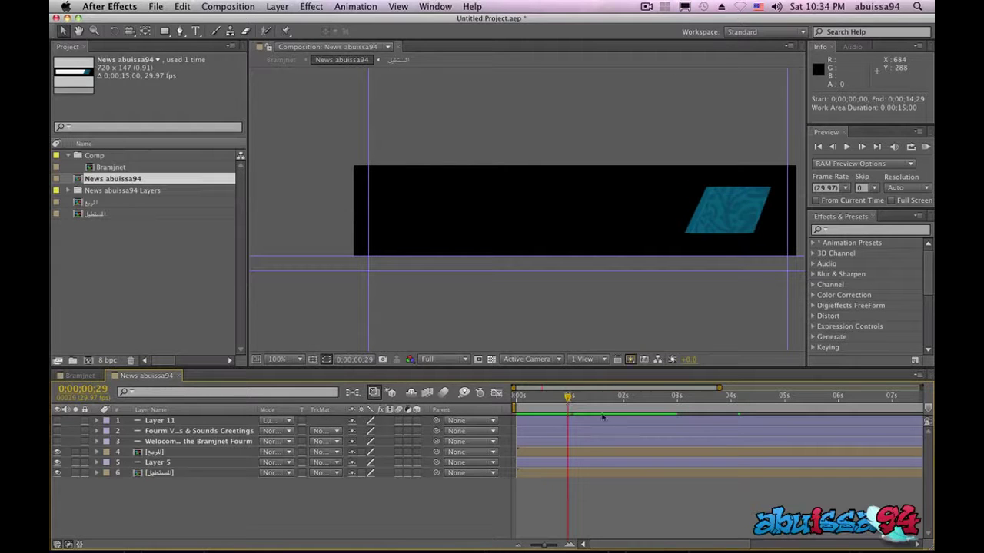
Step: Show Layer 11's bunny logo, nudge it left to Position 345.0, 73.5, and expose Opacity
click(157, 455)
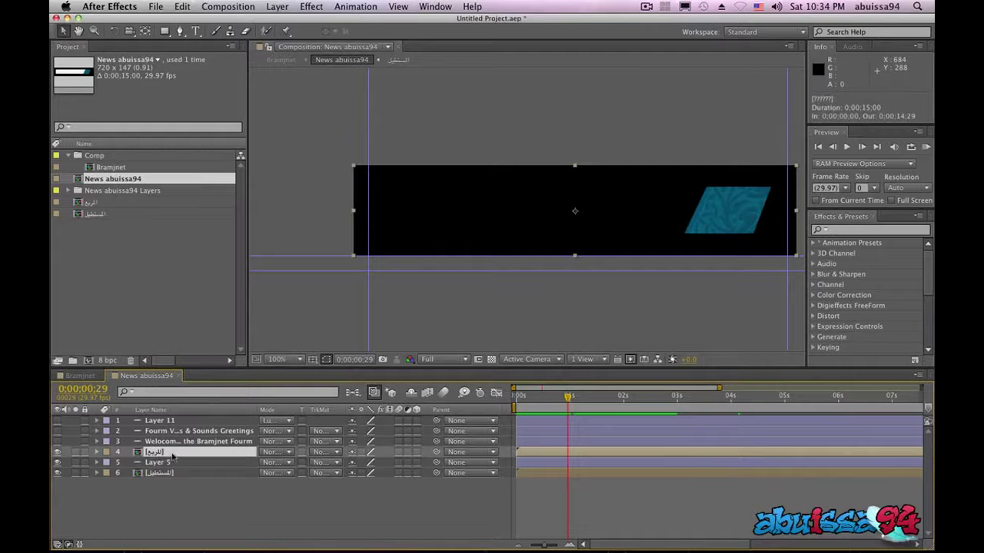
click(56, 421)
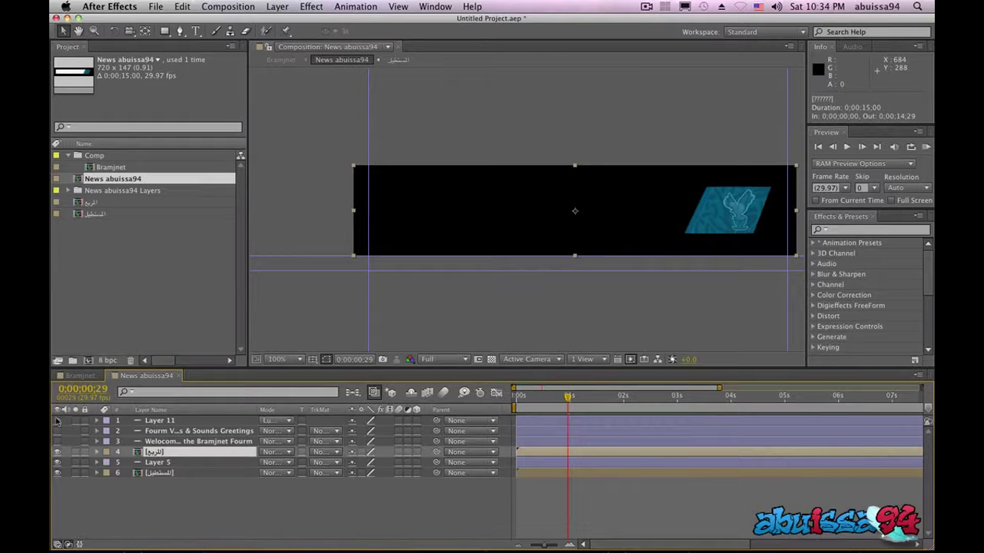
click(179, 422)
key(Left)
key(Left)
key(Left)
key(Left)
key(Left)
key(Left)
key(Left)
key(Left)
key(Left)
key(Left)
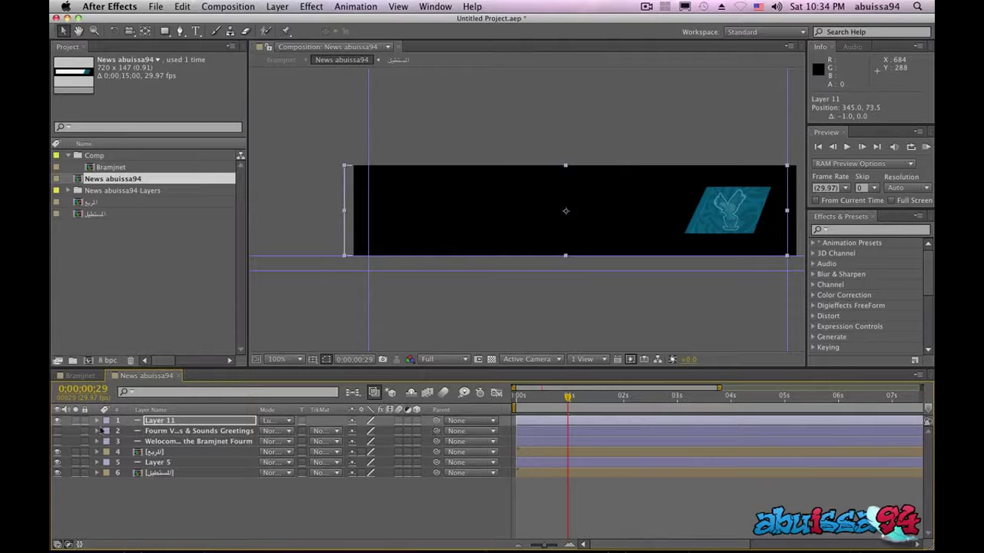
click(154, 423)
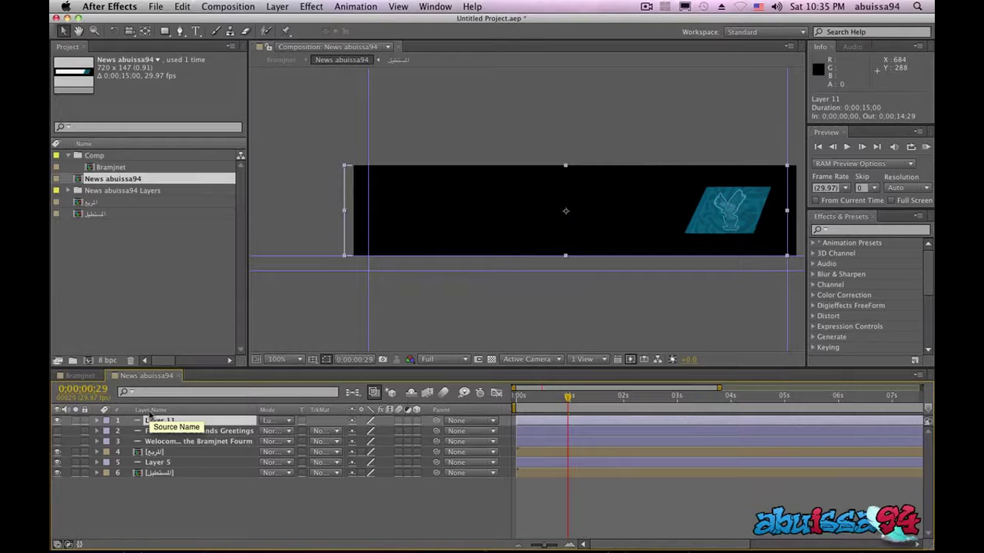
key(t)
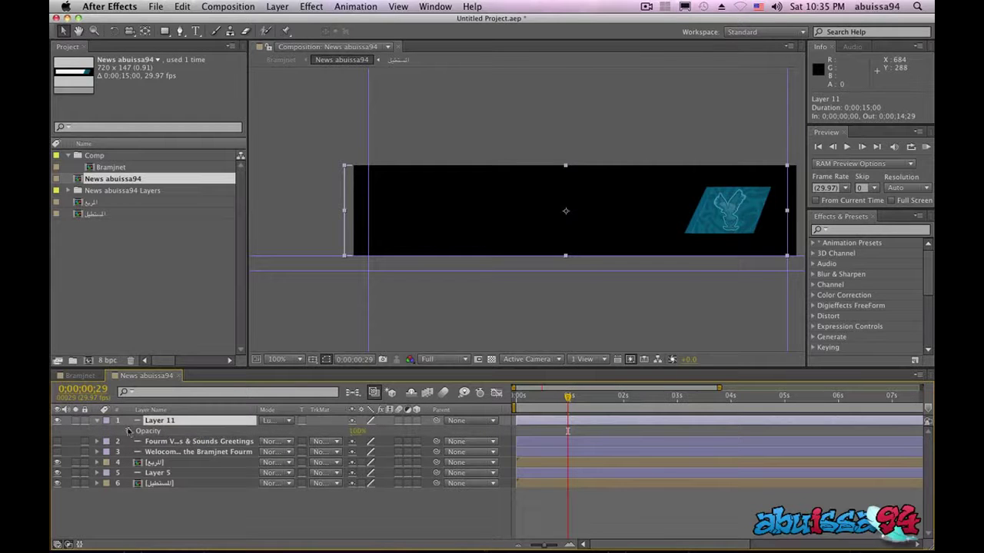
Step: Keyframe Layer 11's Opacity at 0% first, then add a second keyframe at 1:29
click(129, 431)
click(355, 431)
text(0)
key(Return)
drag(573, 398, 623, 400)
click(68, 432)
click(354, 431)
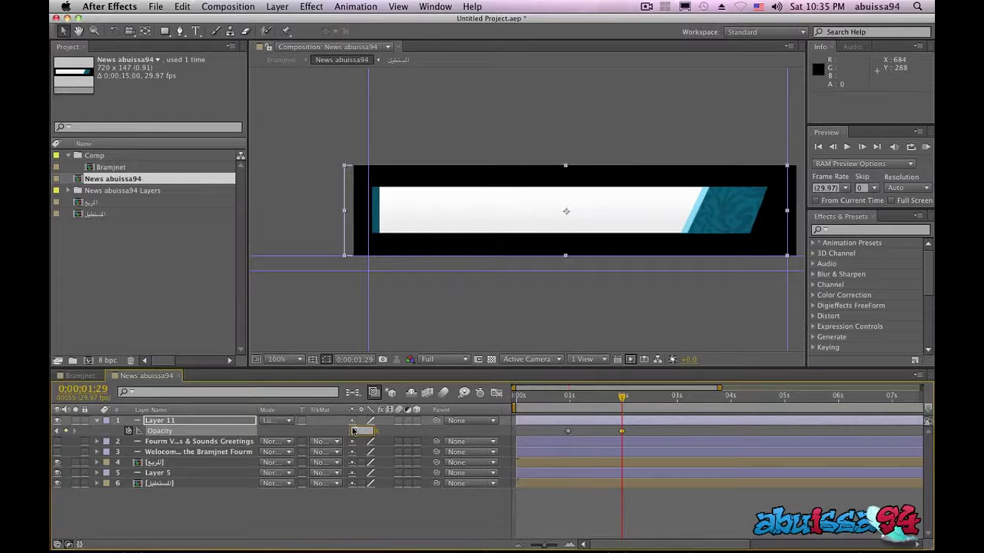
key(Return)
Step: RAM preview the logo fade, collapse Layer 11, and move to about 3 seconds
drag(629, 399, 464, 415)
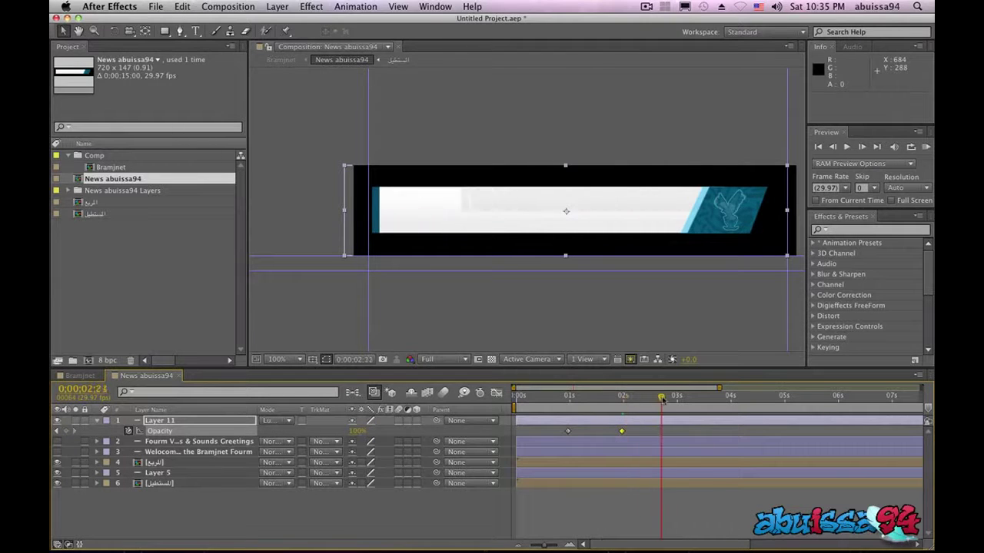
click(926, 147)
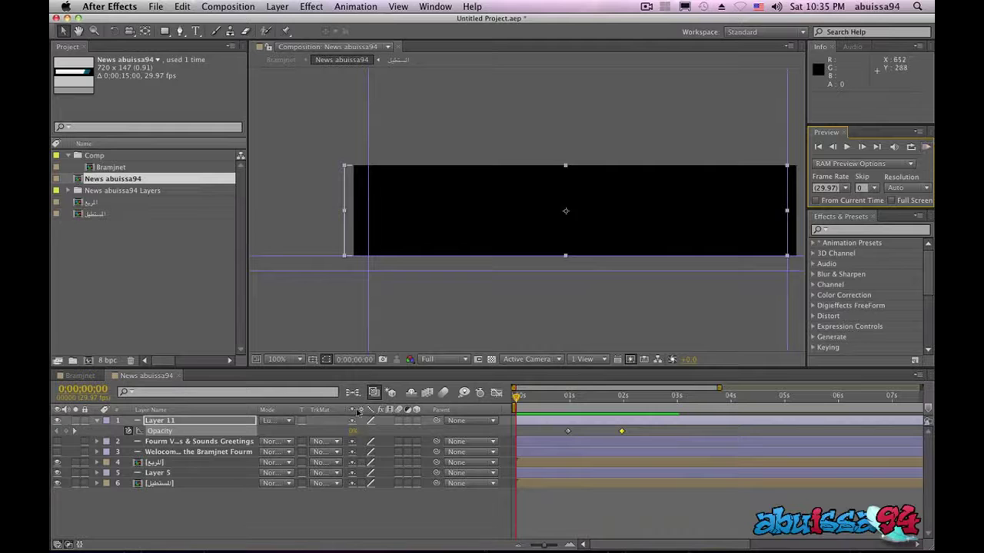
click(98, 421)
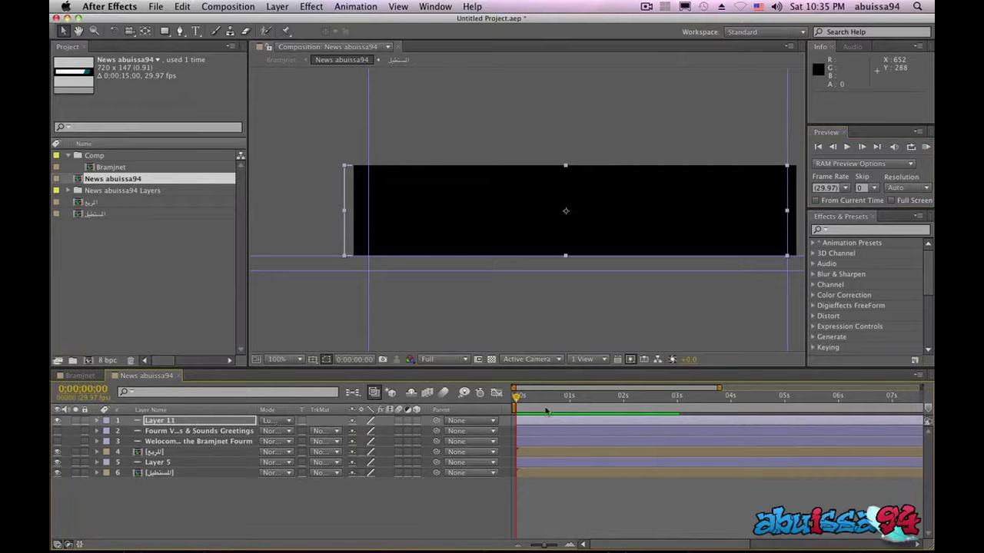
drag(514, 400, 677, 397)
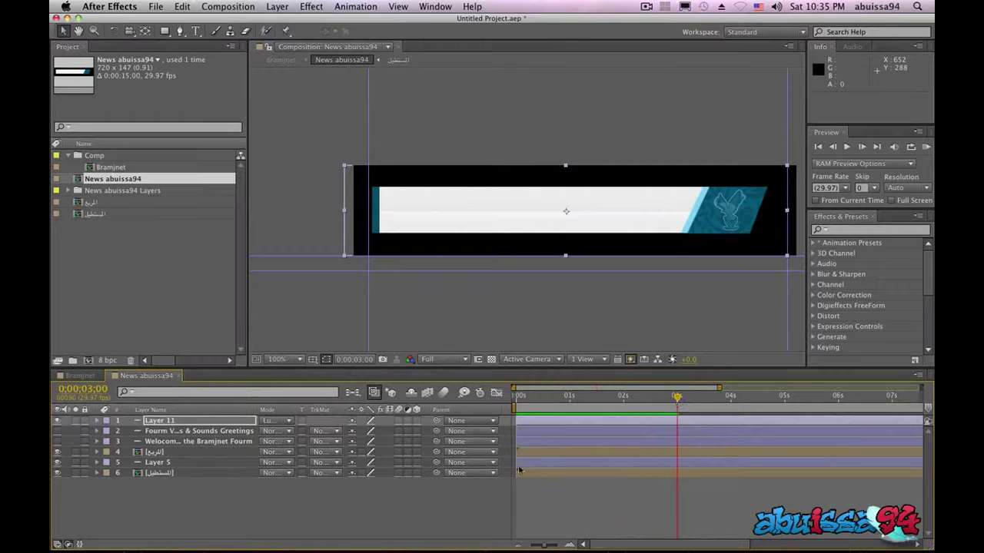
Step: Make both banner text lines visible and nudge them slightly to the left
click(126, 441)
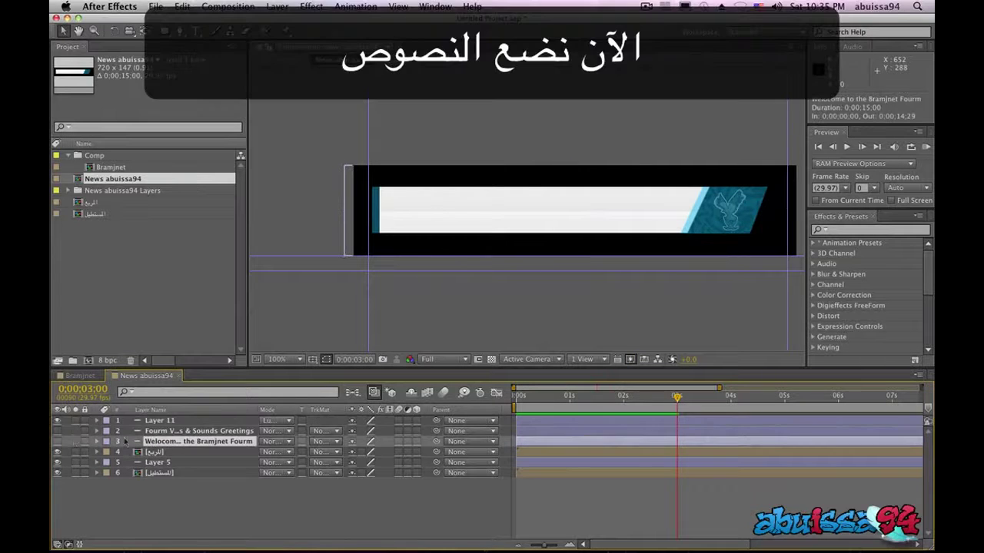
click(58, 442)
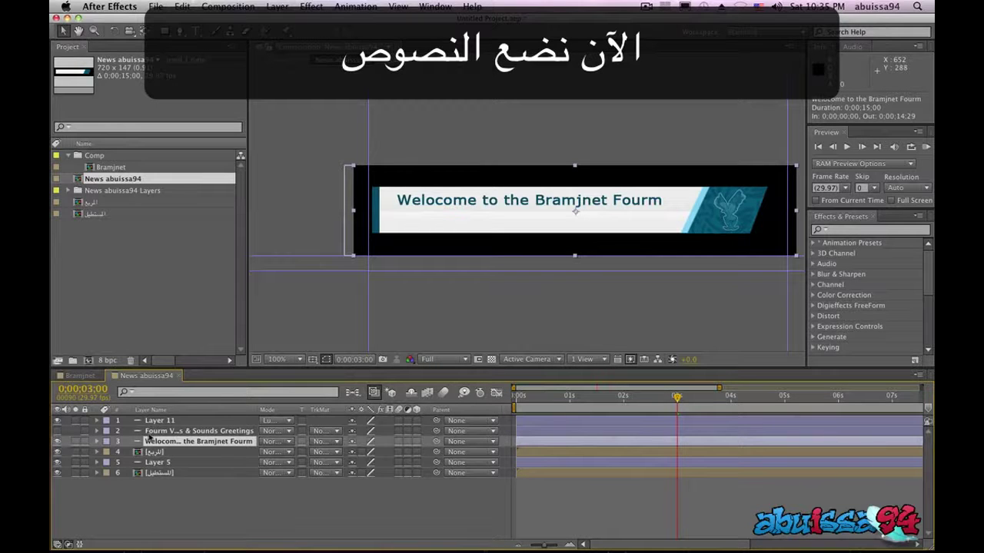
click(156, 433)
click(57, 432)
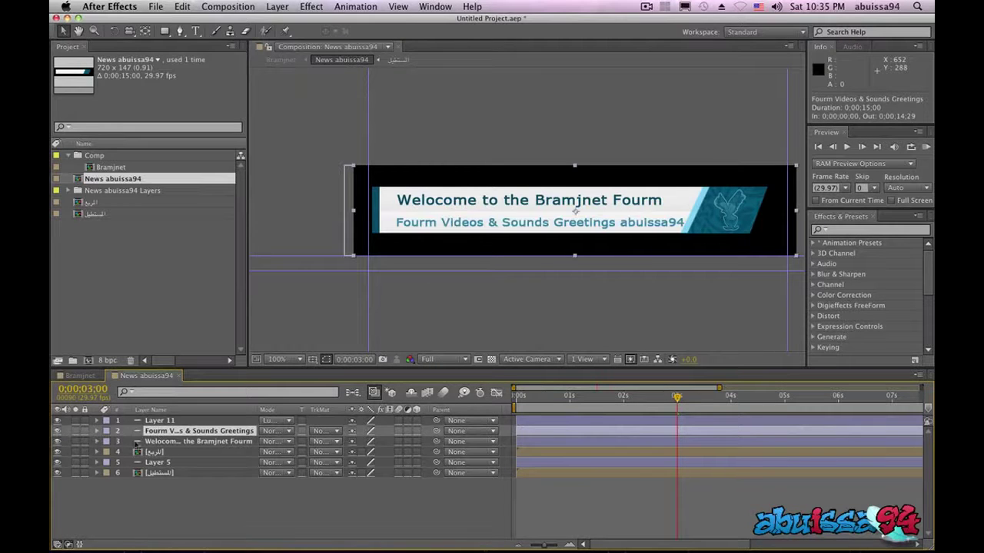
shift+click(167, 442)
key(Left)
key(Left)
key(Left)
key(Left)
key(Left)
key(Left)
key(Left)
key(Left)
key(Left)
key(Left)
key(Left)
key(Left)
key(Left)
key(Right)
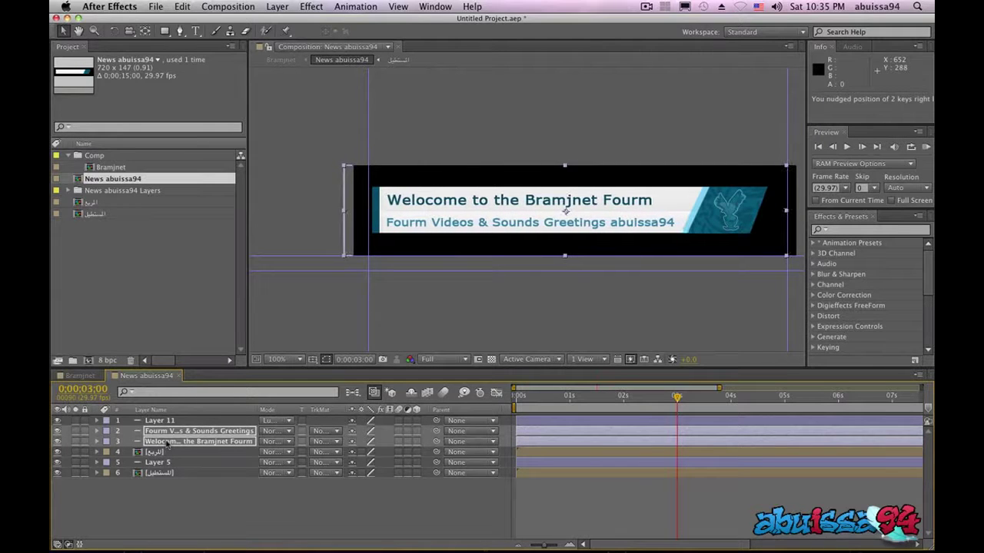
Step: Hide the 'Fourm Videos & Sounds Greetings' line so only the Welcome headline shows
click(203, 523)
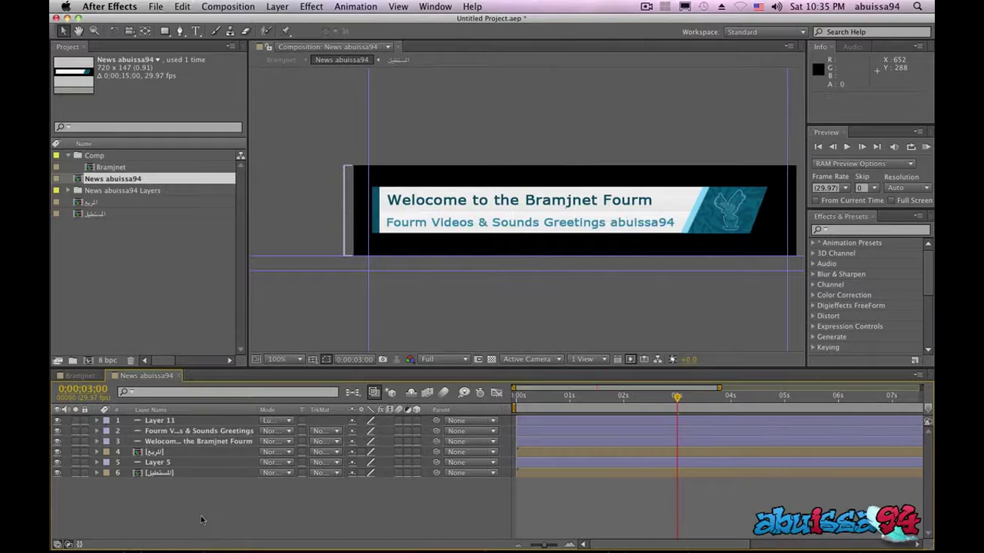
click(176, 444)
click(178, 432)
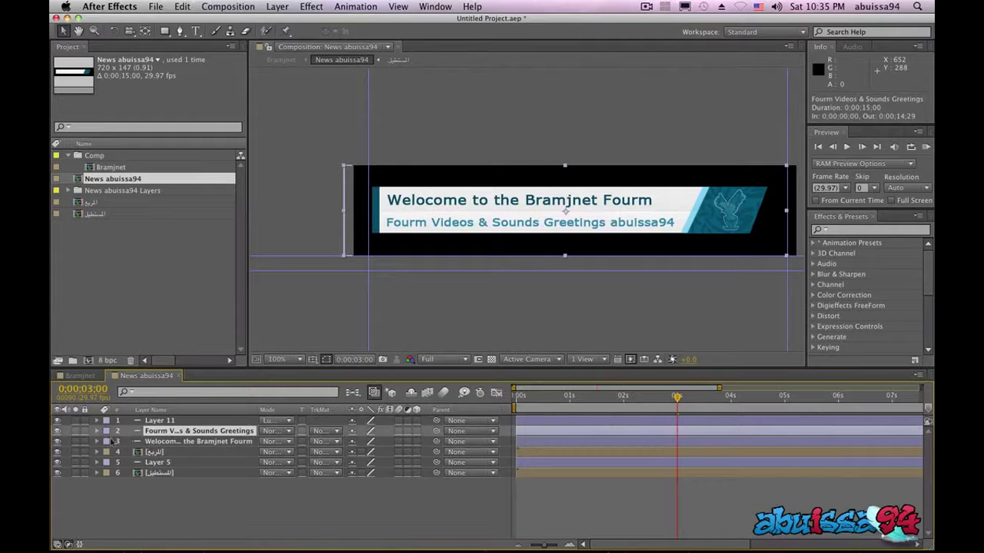
click(57, 431)
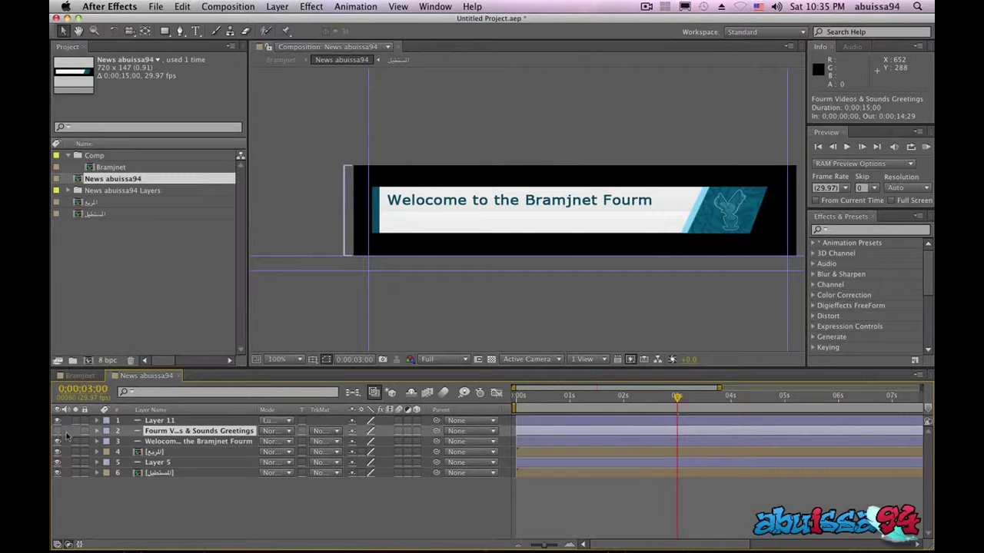
click(165, 31)
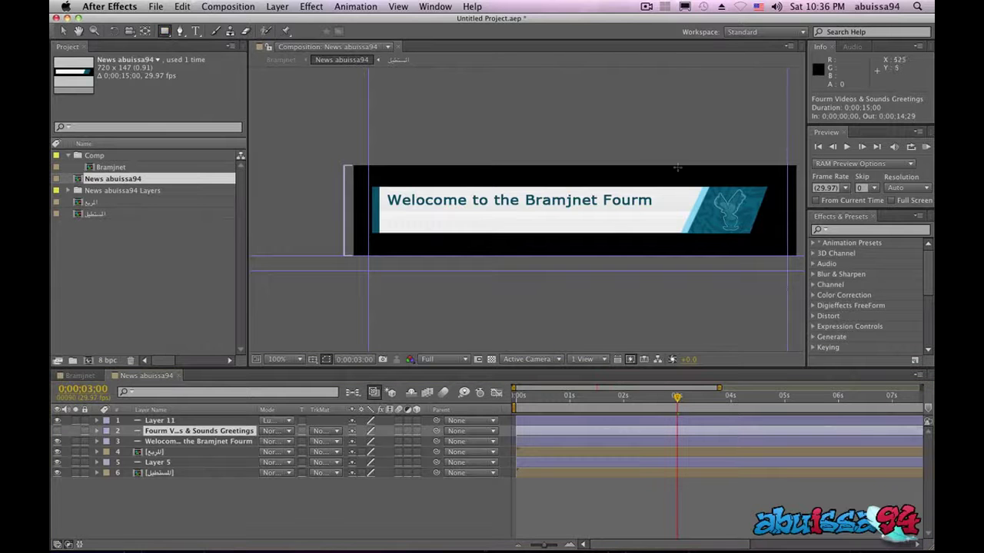
Step: Undo a stray mask on layer 2 and draw a rectangular Mask 1 over the Welcome headline
drag(348, 243, 677, 166)
drag(349, 244, 344, 247)
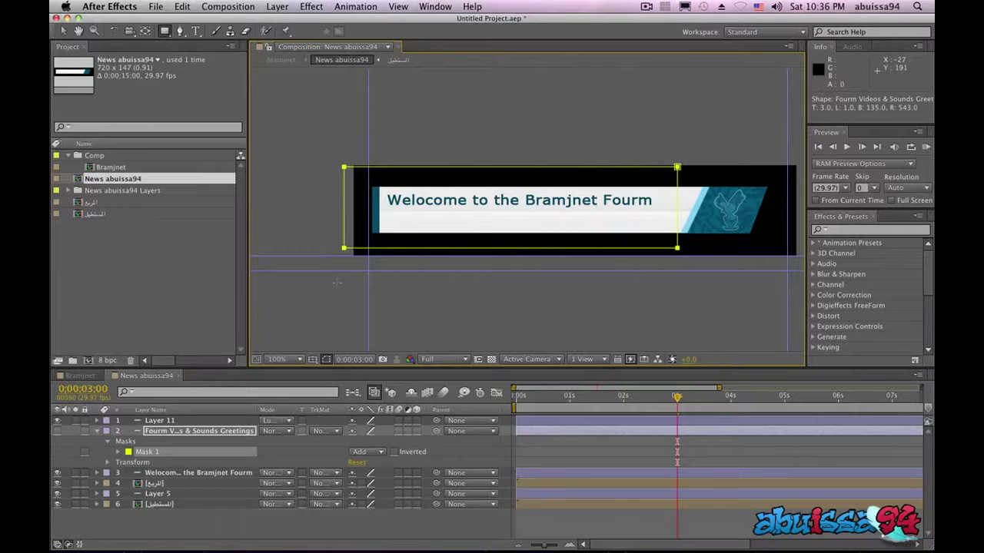
key(ctrl+z)
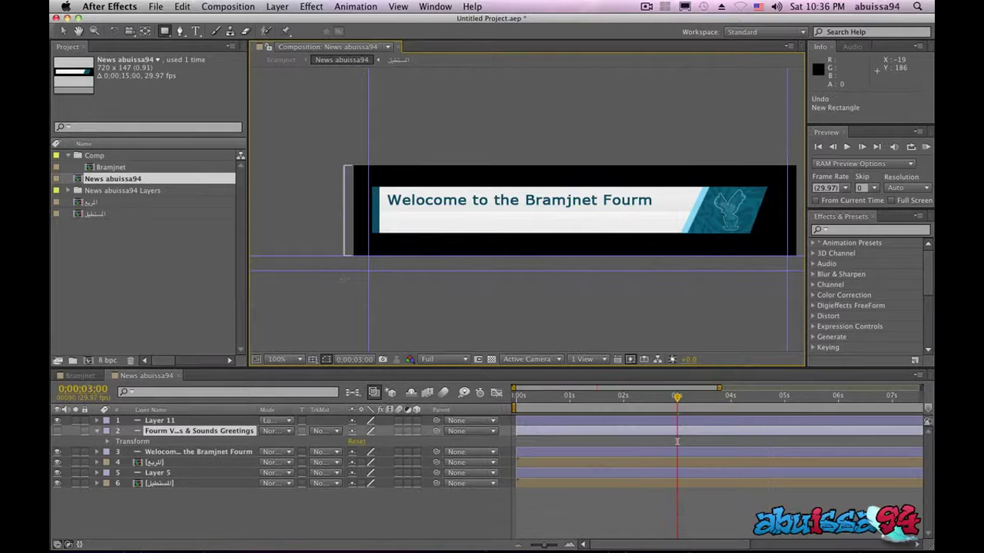
click(98, 431)
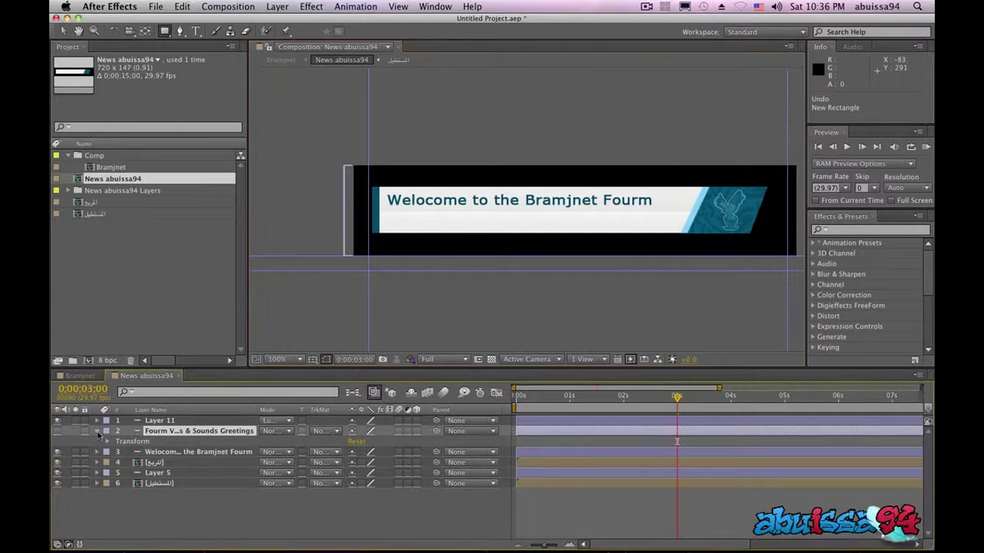
click(158, 442)
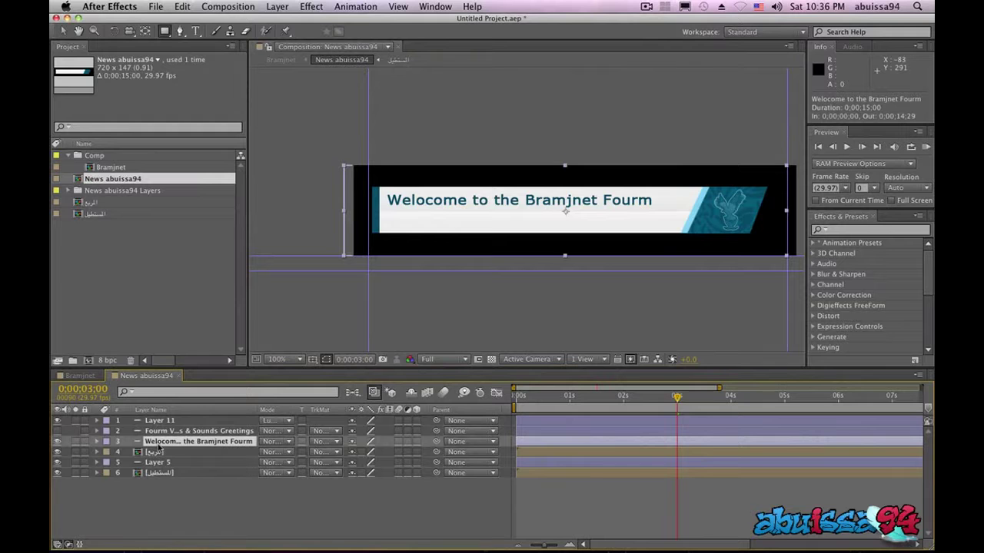
drag(360, 154, 699, 256)
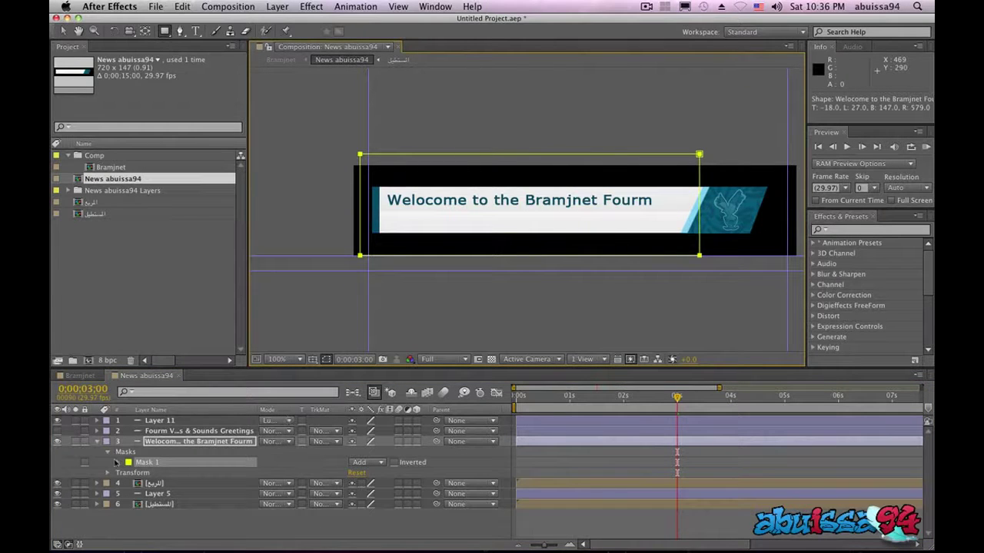
Step: Keyframe Mask Path at 0:00:03:00 with the mask squeezed left, hiding the headline
click(116, 462)
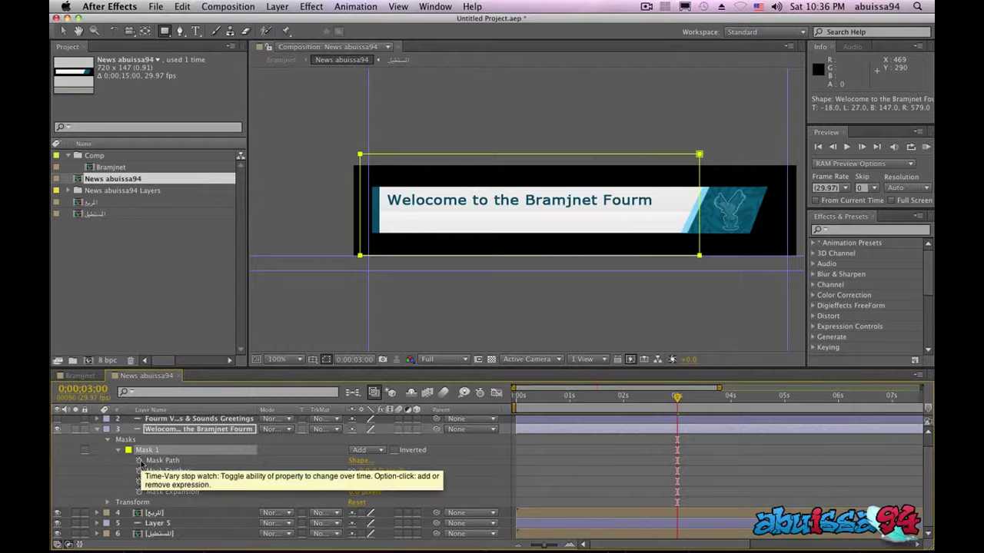
click(139, 461)
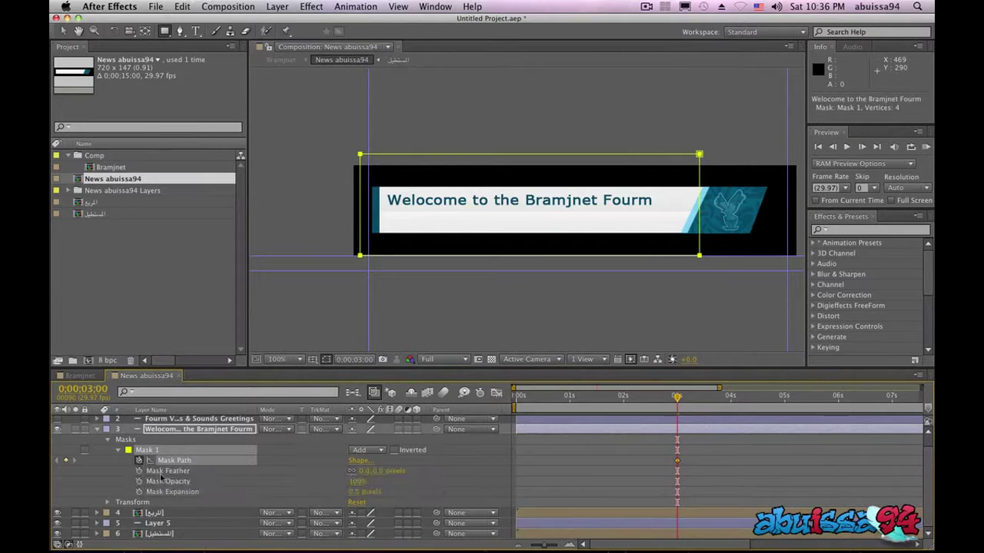
click(63, 31)
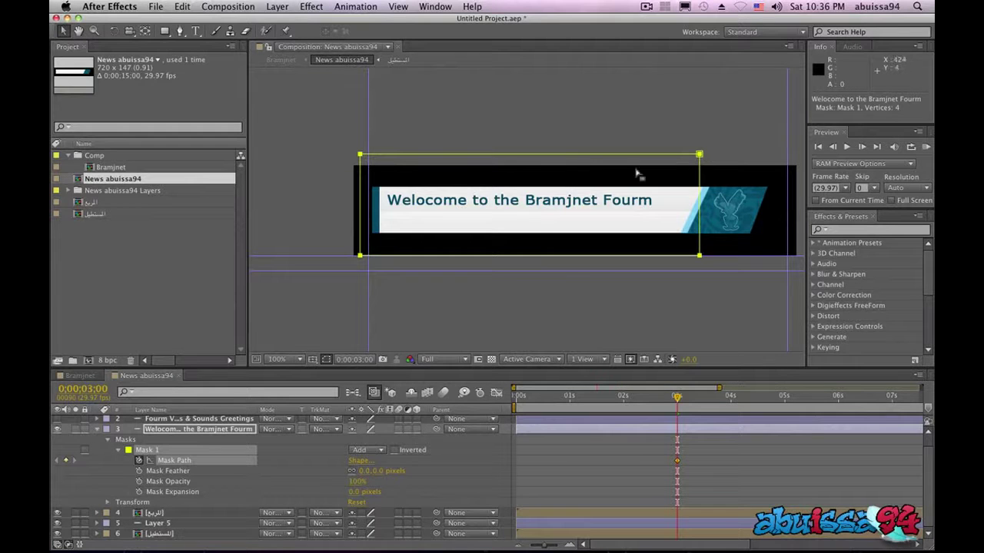
shift+click(699, 154)
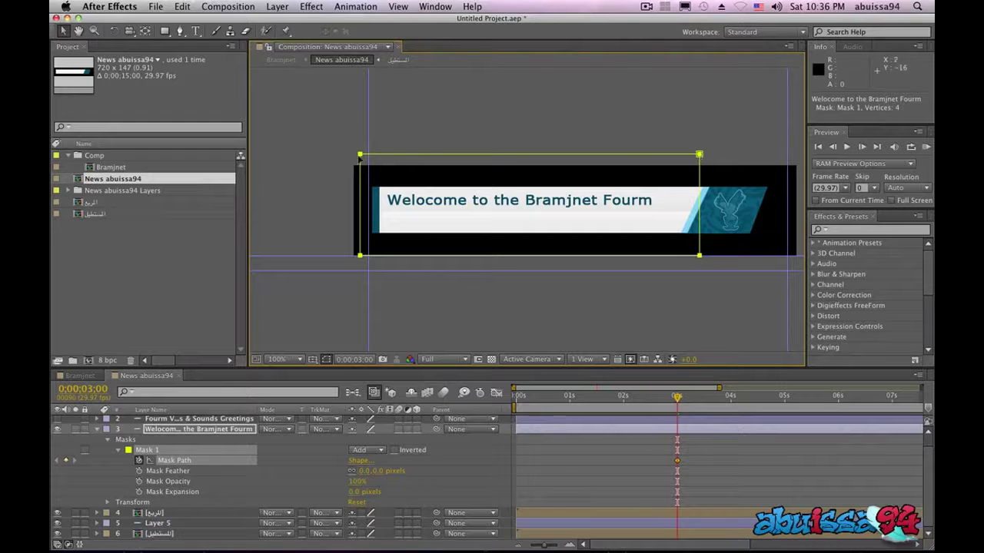
drag(698, 155, 289, 145)
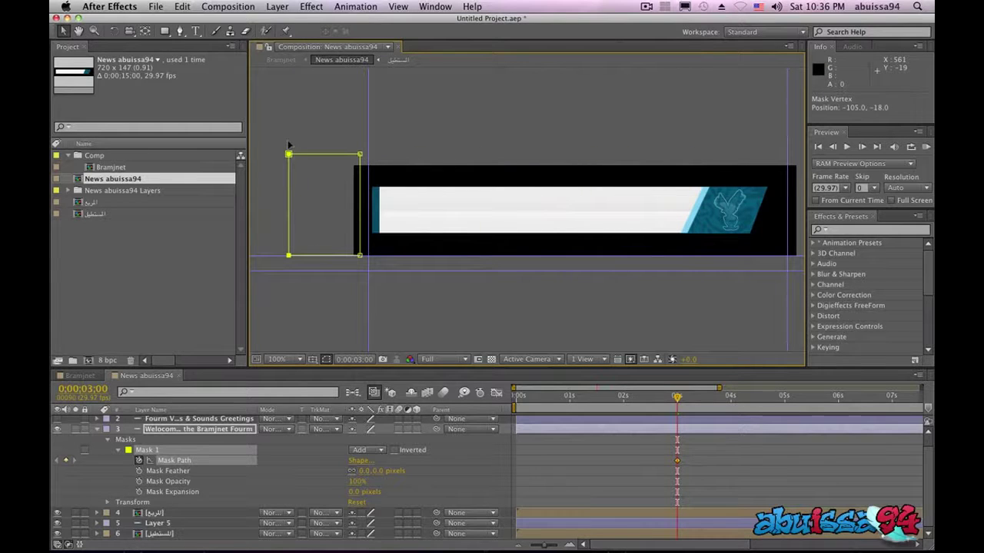
Step: At 0:00:04:01, keyframe the mask stretched over the whole headline and check the wipe
click(695, 401)
drag(696, 400, 731, 396)
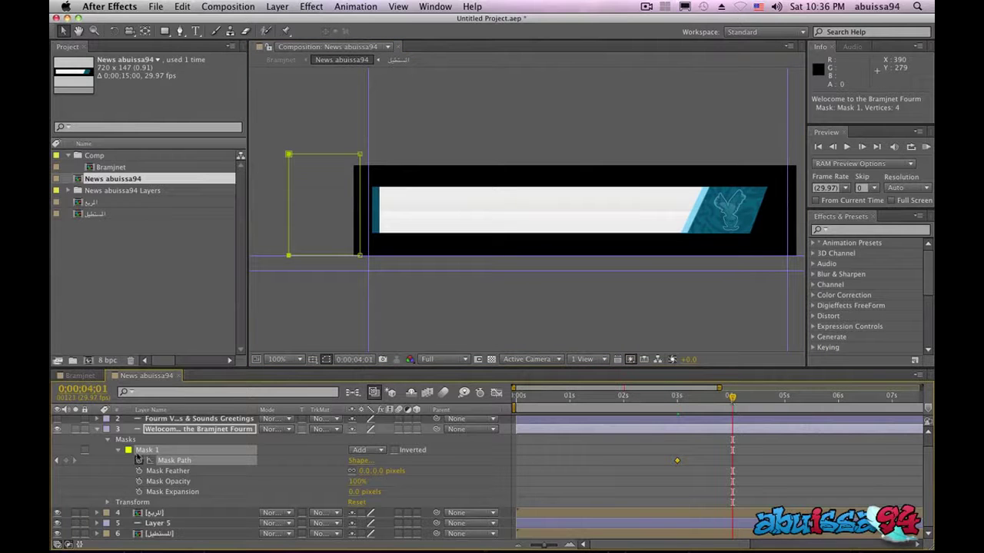
click(66, 461)
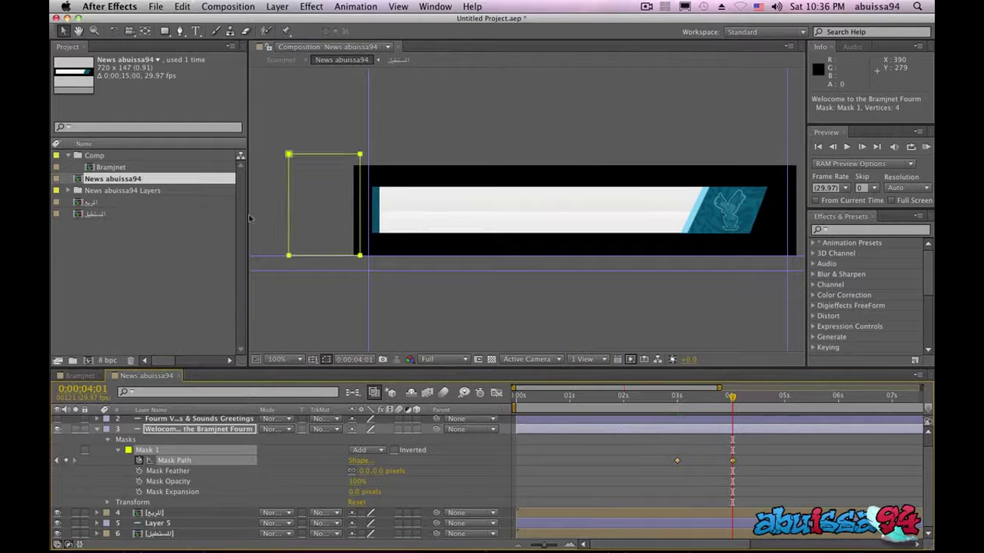
click(361, 156)
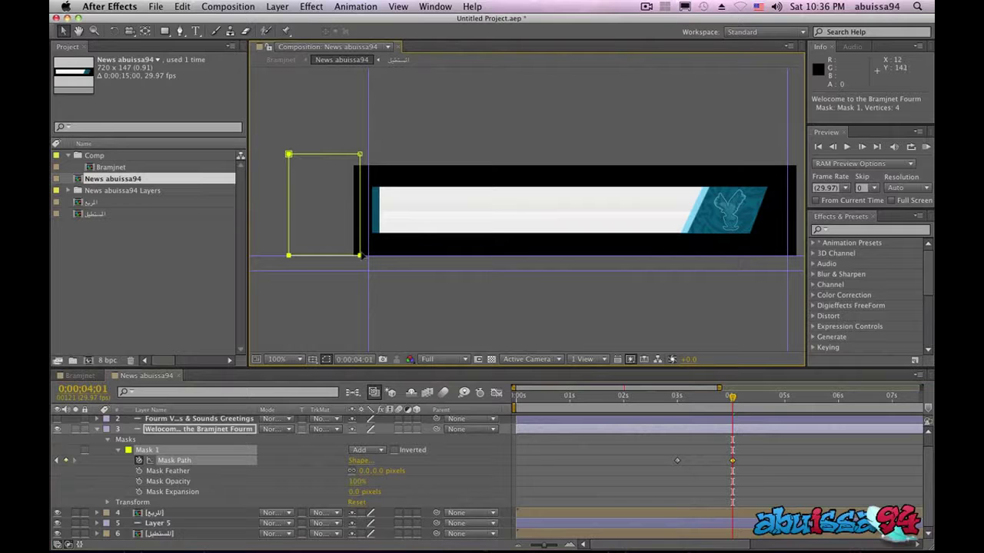
drag(290, 155, 697, 156)
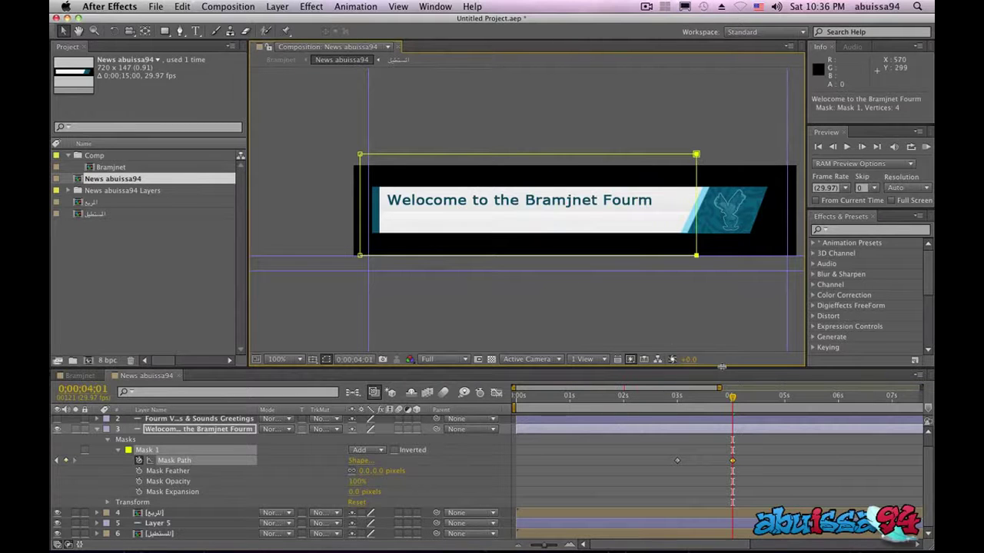
mouse_move(732, 398)
mouse_down()
mouse_move(657, 397)
mouse_move(730, 400)
mouse_move(719, 405)
mouse_up()
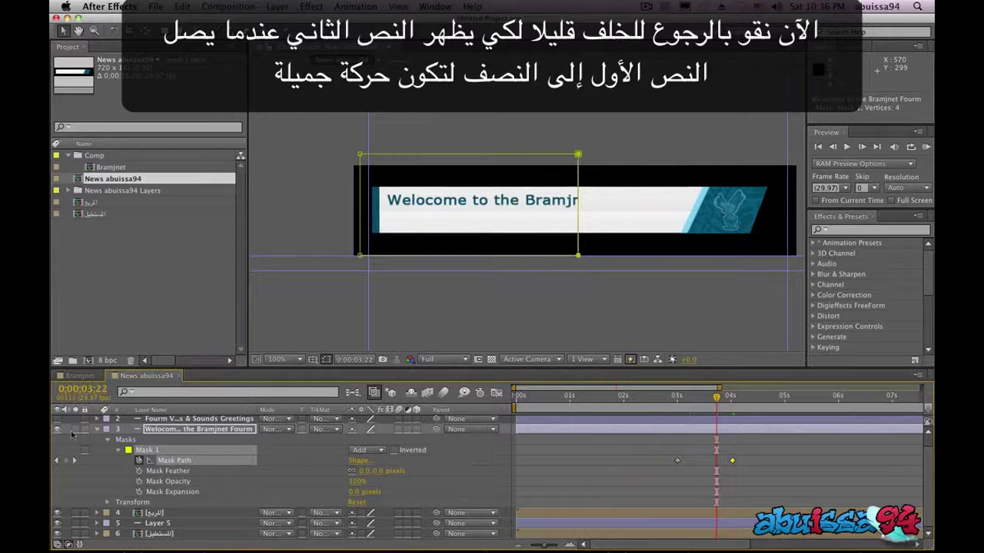
click(97, 428)
click(156, 432)
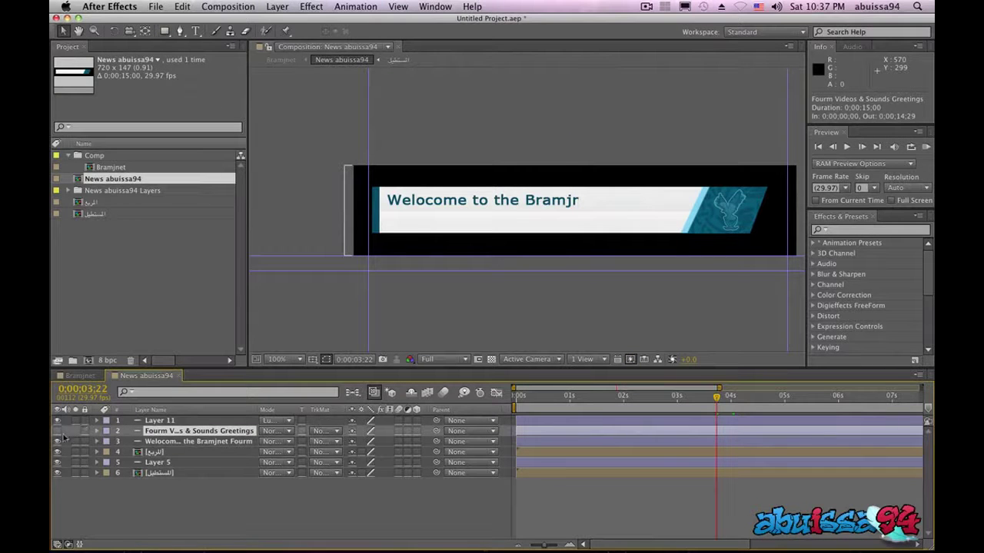
Step: Mask the second text line and keyframe it collapsed to the left at 0;00;03;22
click(57, 431)
click(164, 31)
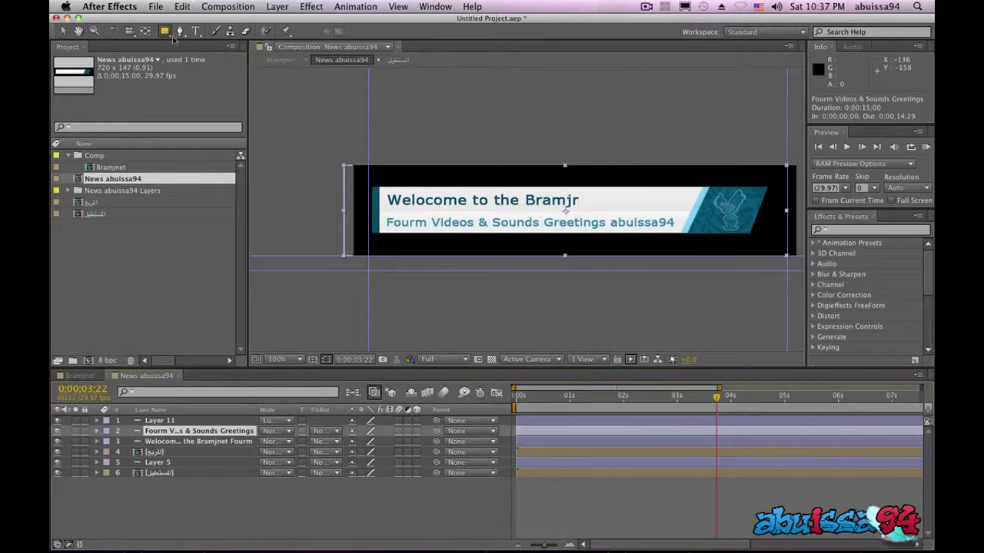
mouse_move(356, 183)
mouse_down()
mouse_move(785, 271)
mouse_move(694, 316)
mouse_up()
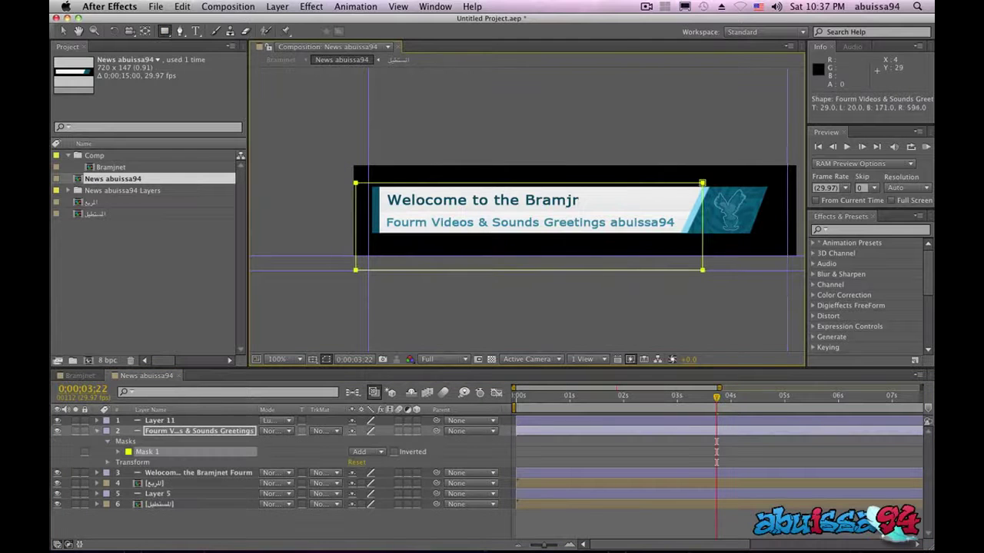
click(119, 452)
click(139, 462)
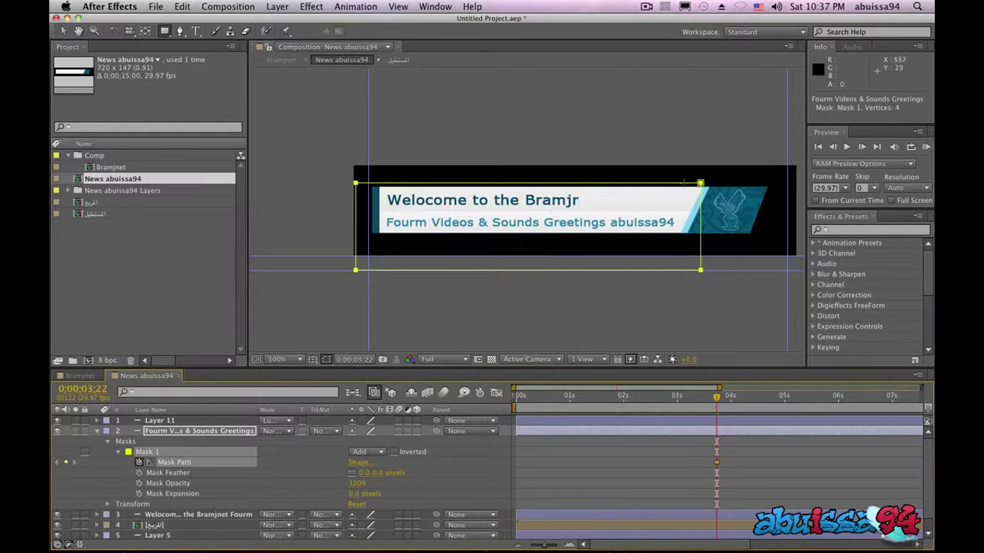
click(63, 32)
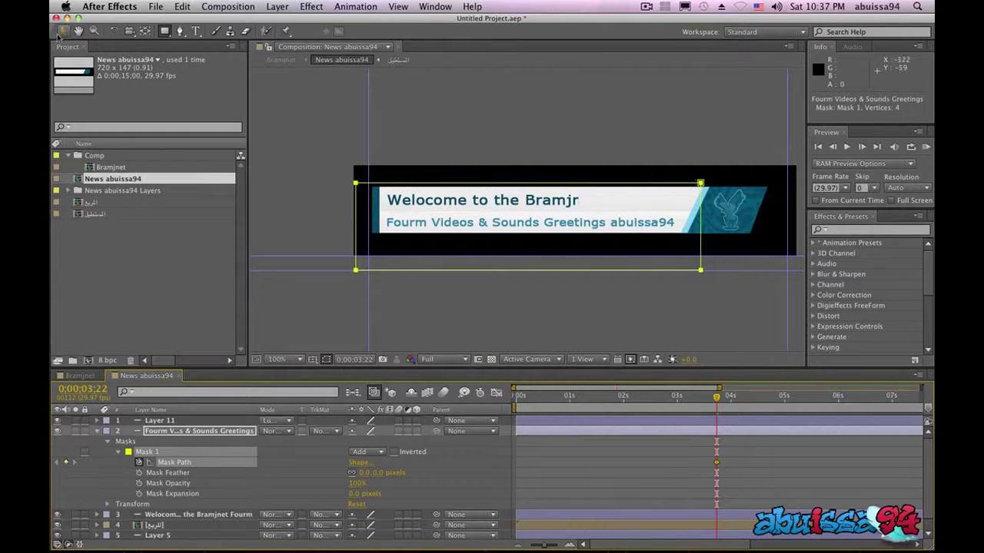
click(700, 240)
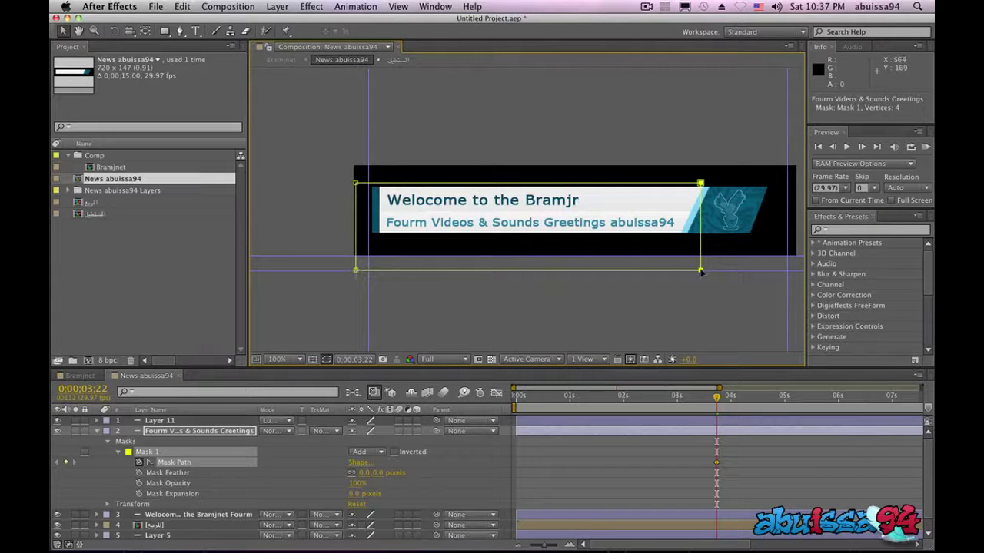
drag(701, 270, 307, 266)
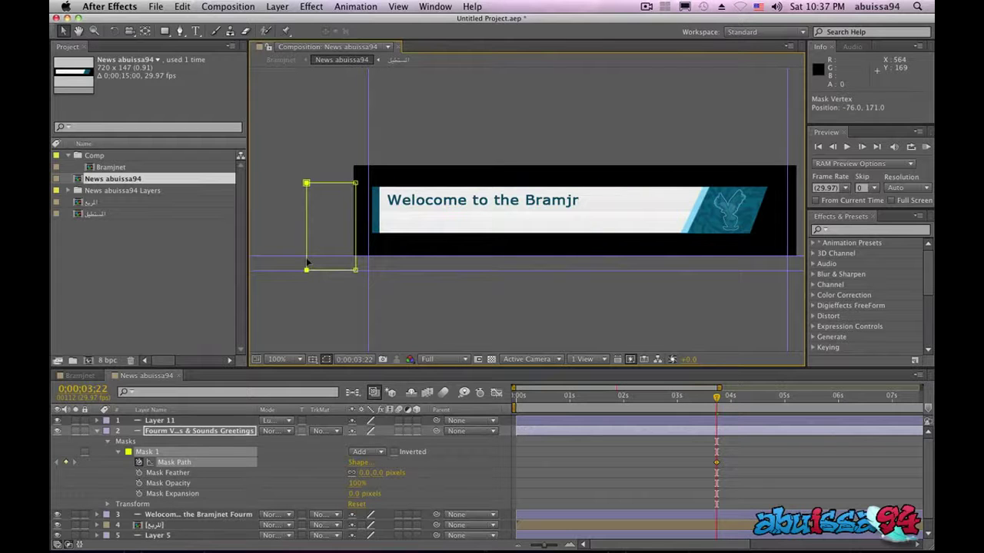
Step: At 0;00;05;08, keyframe the mask widened to reveal the full second line
mouse_move(716, 398)
mouse_down()
mouse_move(815, 404)
mouse_move(790, 403)
mouse_up()
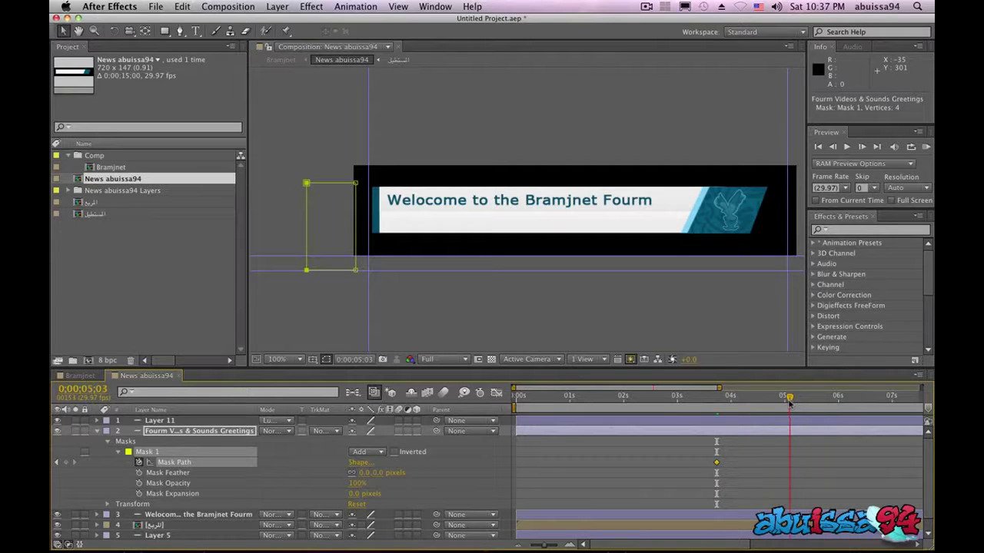
drag(789, 402, 798, 399)
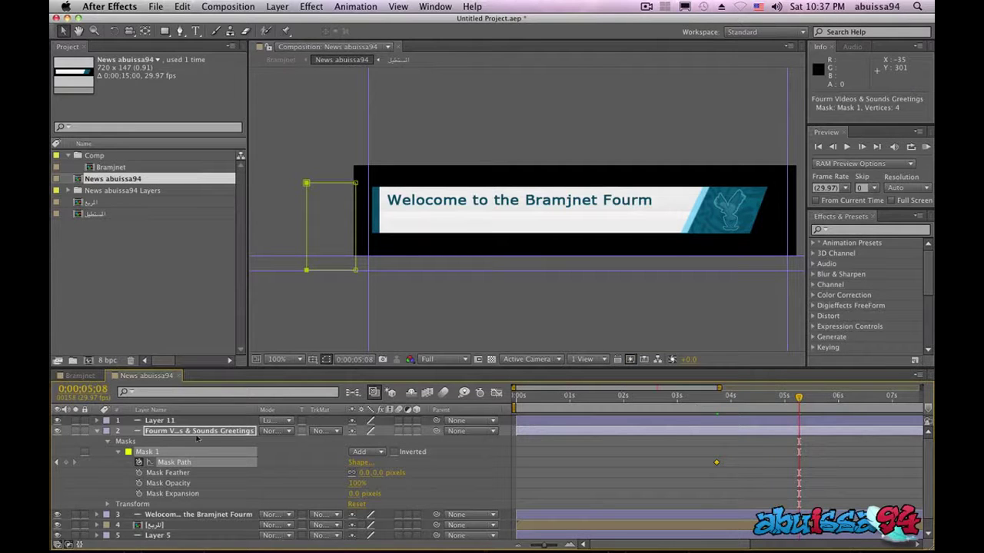
click(66, 462)
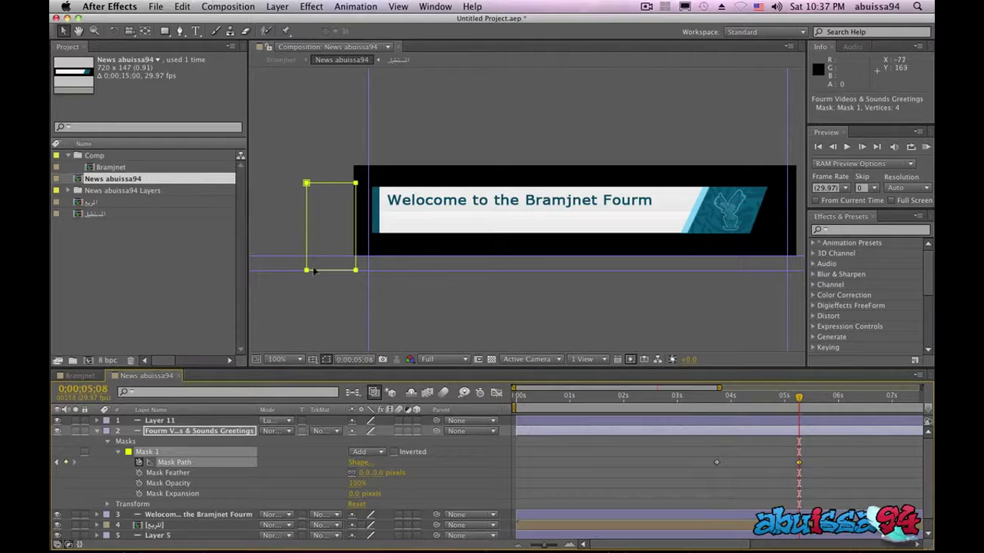
click(350, 272)
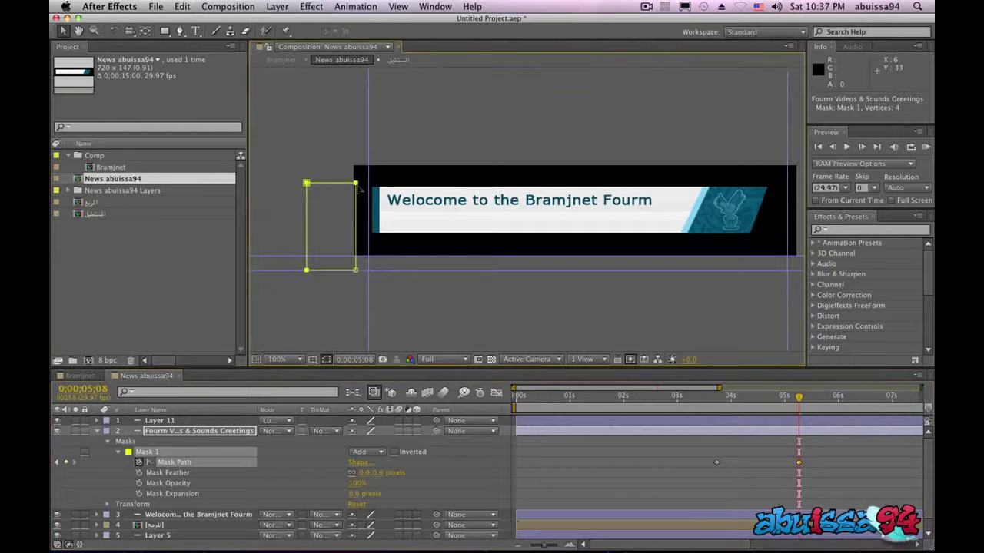
drag(307, 185, 718, 184)
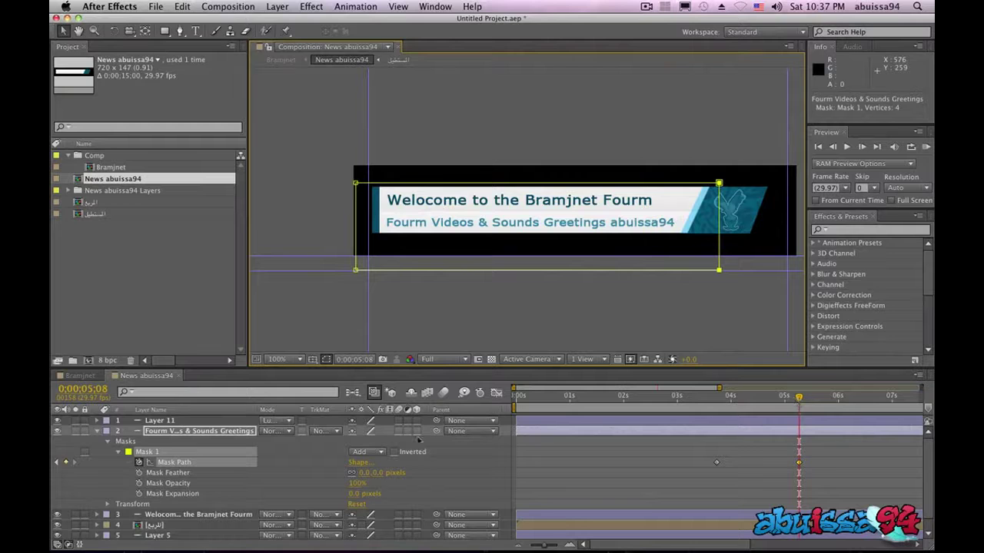
click(97, 430)
click(160, 422)
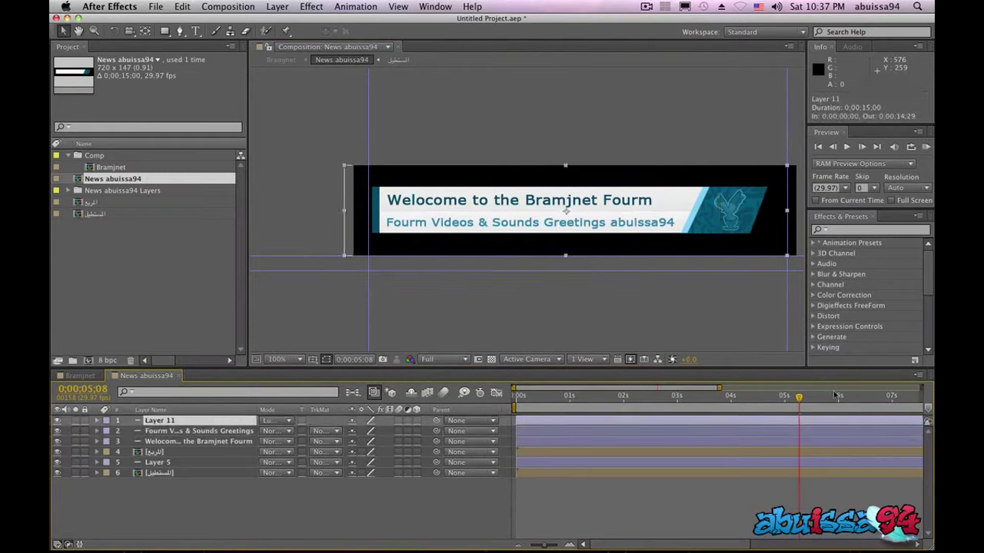
Step: End the work area at 0;00;05;27, RAM-preview the banner animation, then return to frame 0
drag(799, 404, 834, 399)
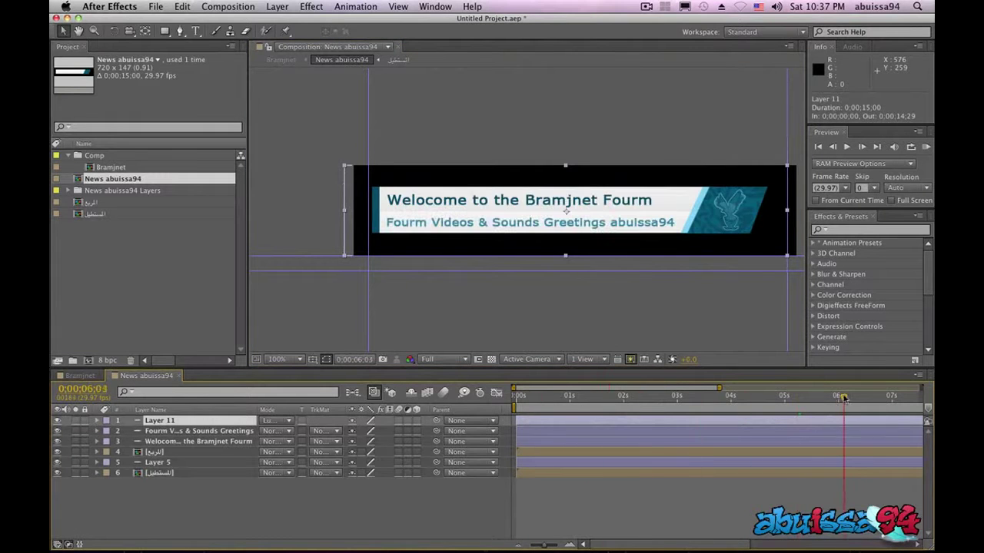
key(n)
click(926, 148)
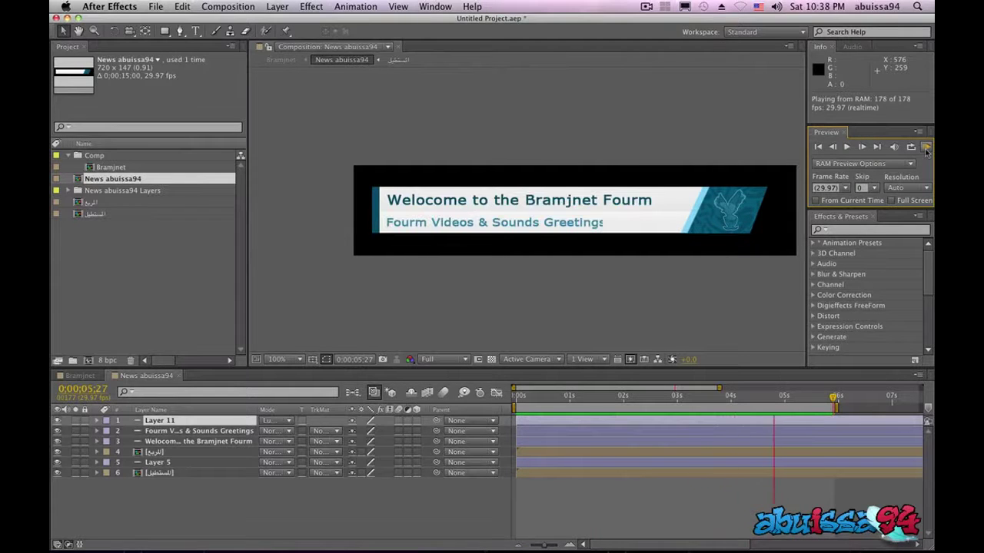
click(792, 359)
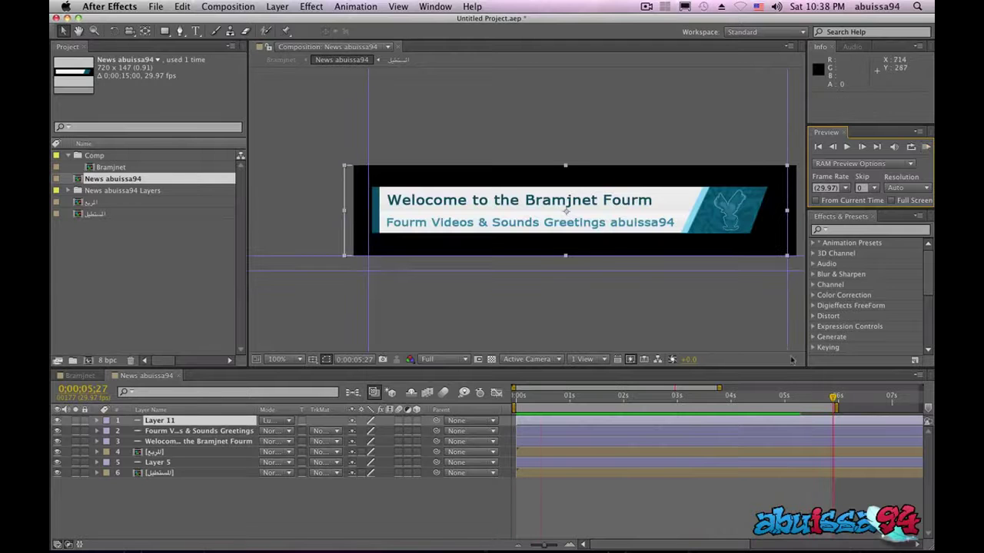
drag(834, 401, 501, 404)
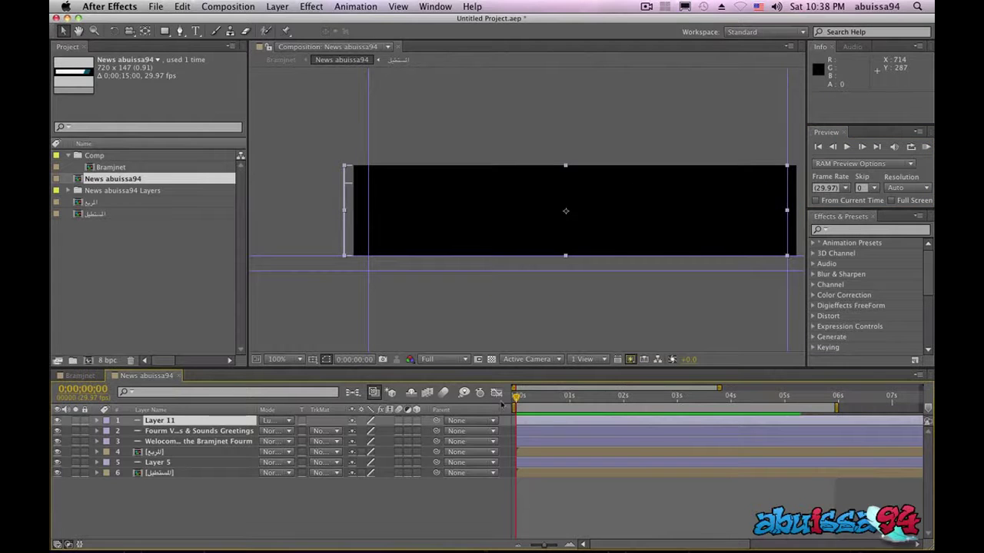
mouse_move(378, 508)
mouse_down()
mouse_move(236, 421)
mouse_move(239, 498)
mouse_up()
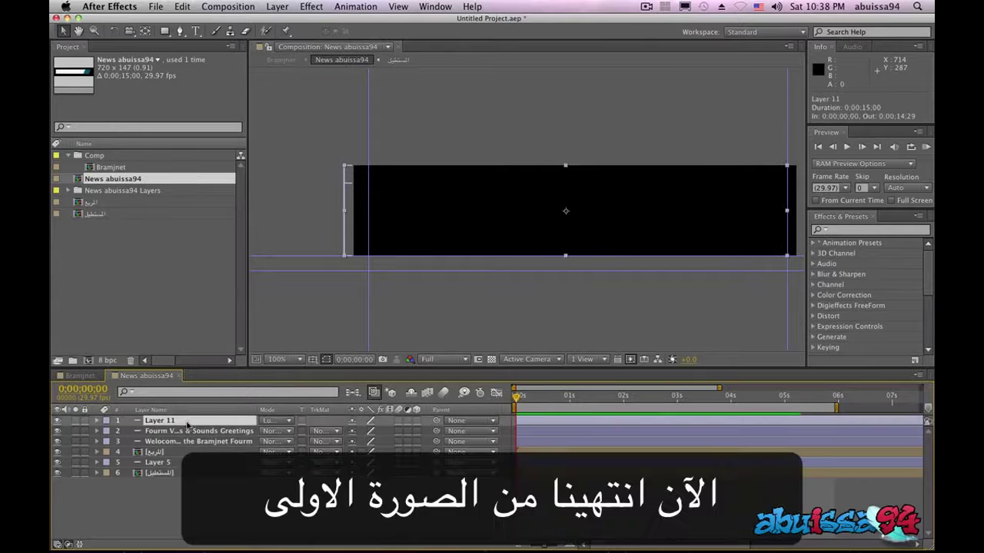
click(80, 376)
click(148, 376)
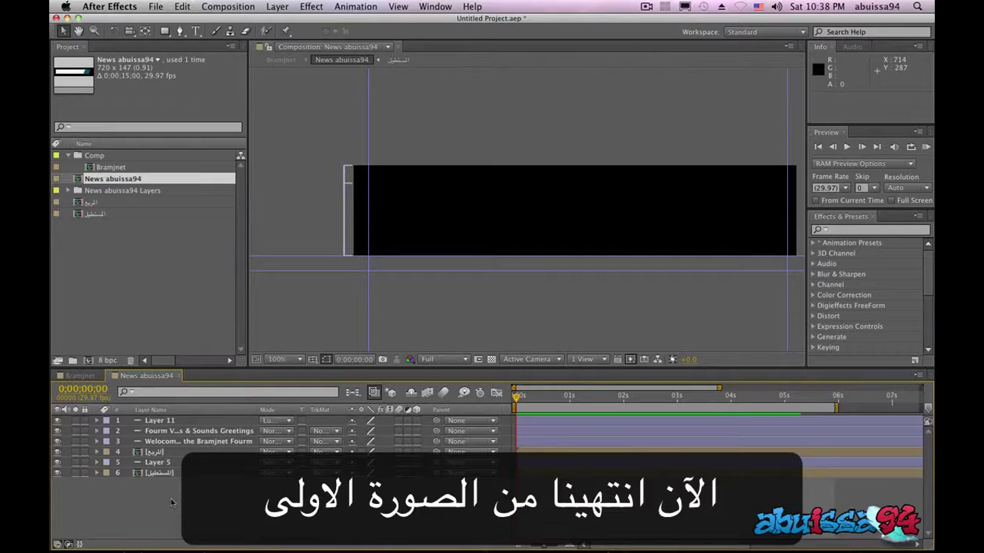
Step: Import Slide abuissa94.psd as a Composition and open the new Slide abuissa94 comp
click(144, 232)
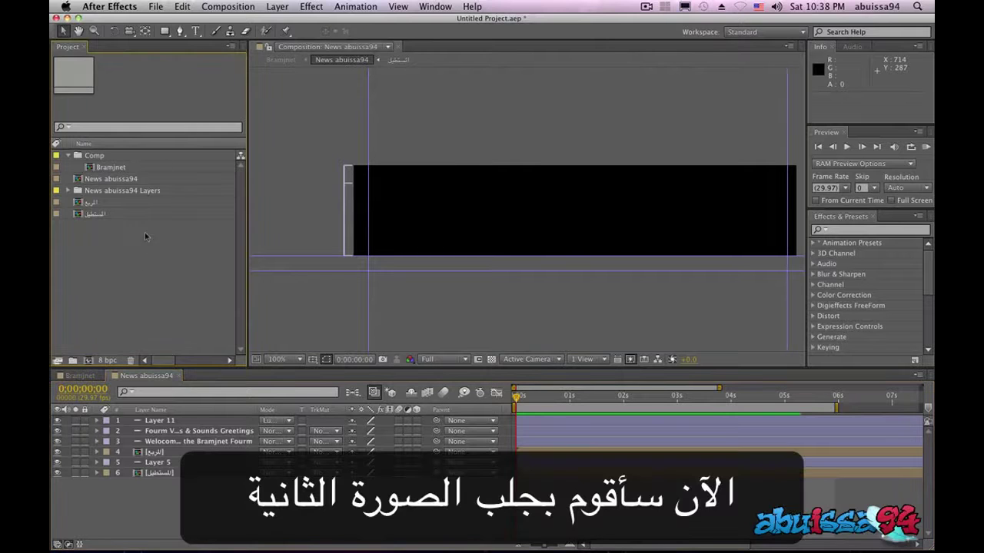
click(156, 6)
mouse_move(184, 164)
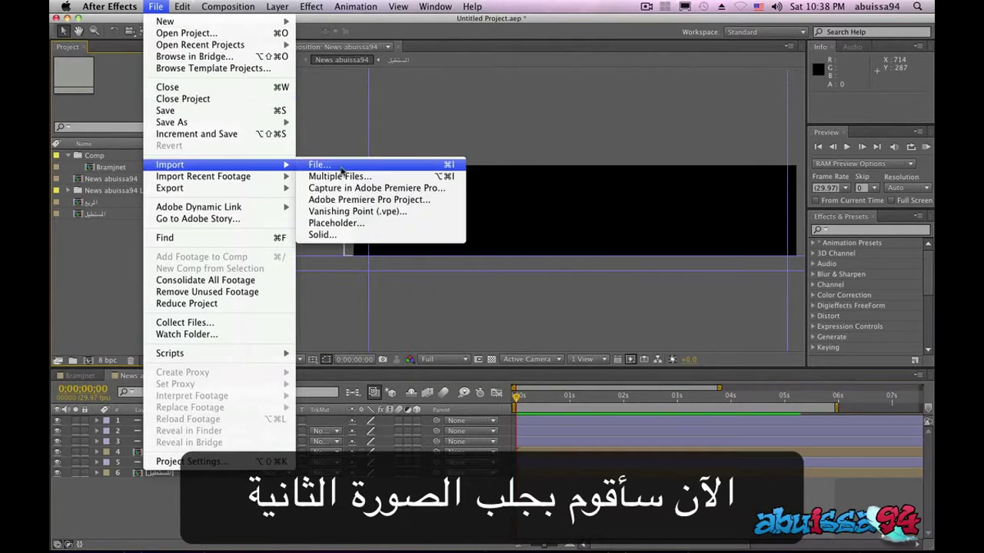
click(315, 165)
click(458, 131)
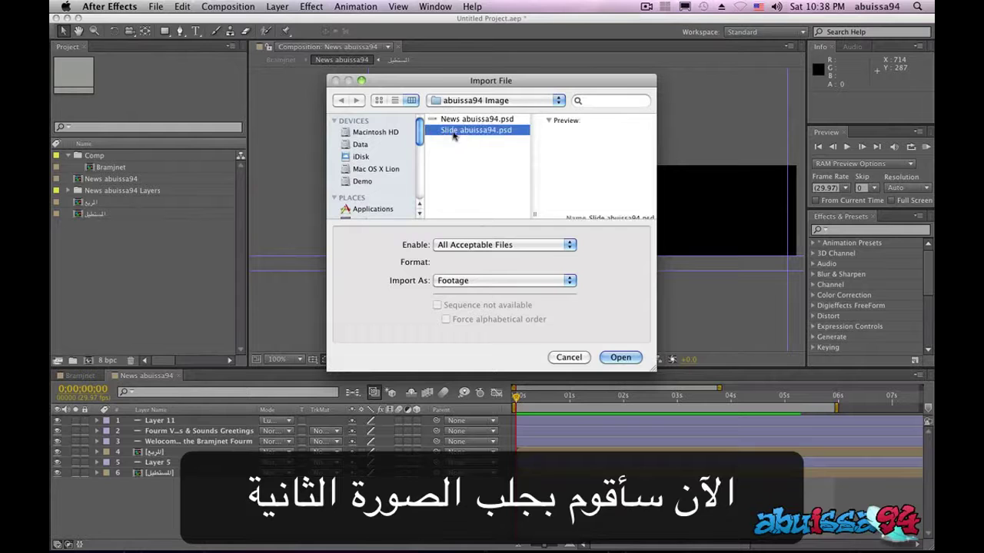
click(525, 281)
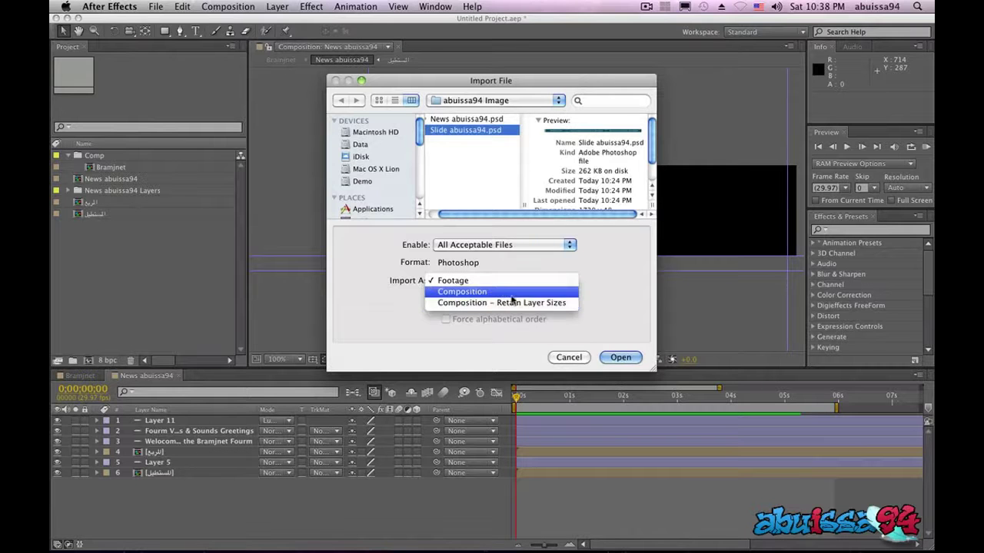
click(463, 293)
click(620, 357)
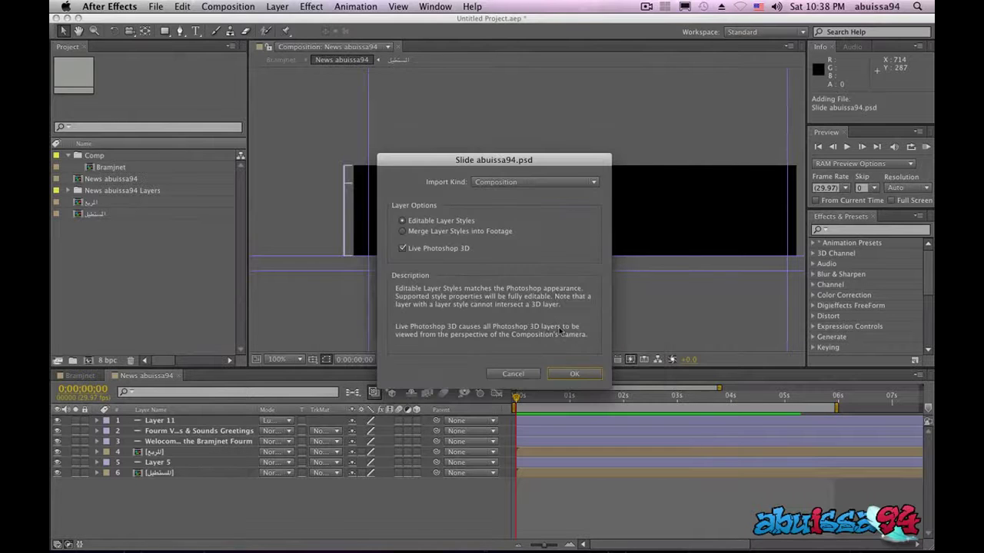
click(574, 374)
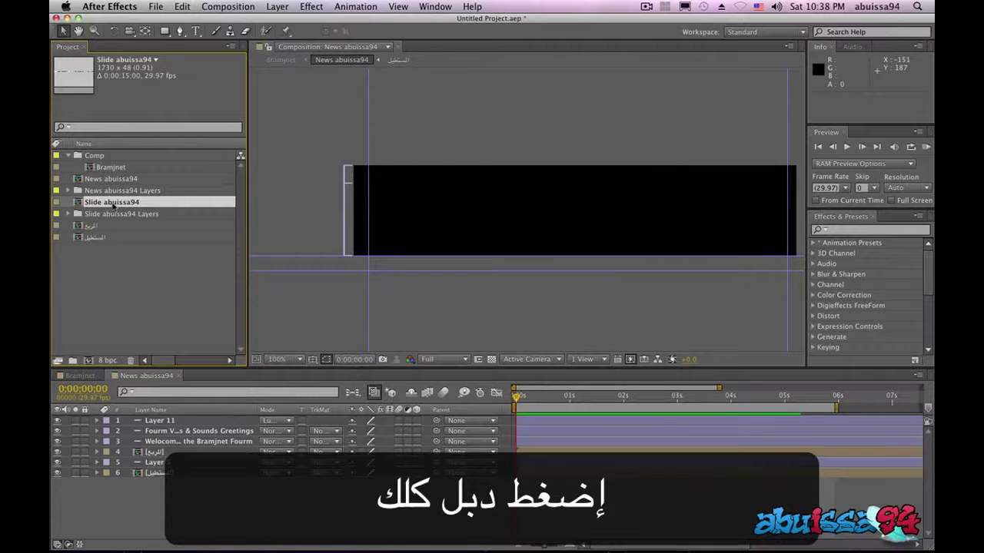
double_click(112, 202)
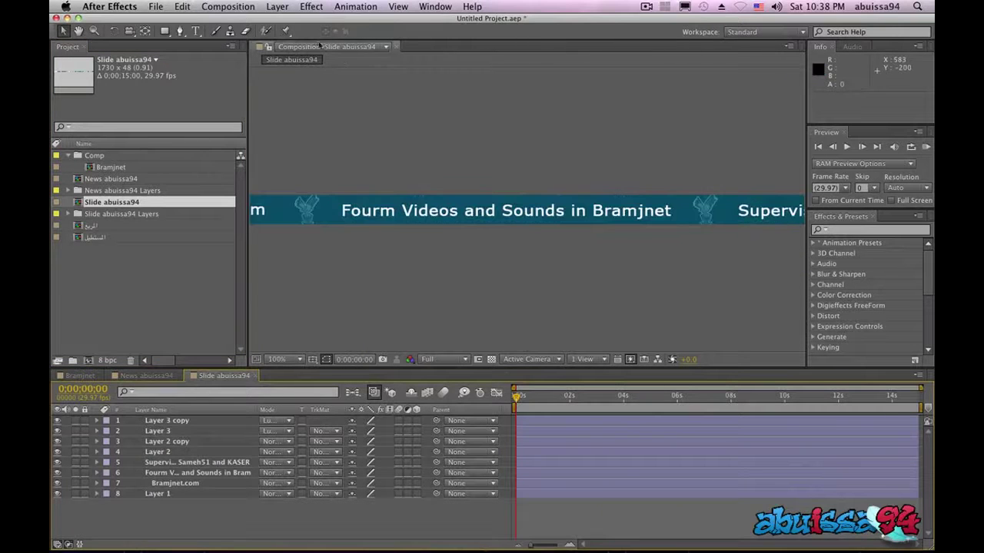
Step: Change the Slide abuissa94 composition to the NTSC DV preset at 720 × 480
click(228, 6)
click(246, 39)
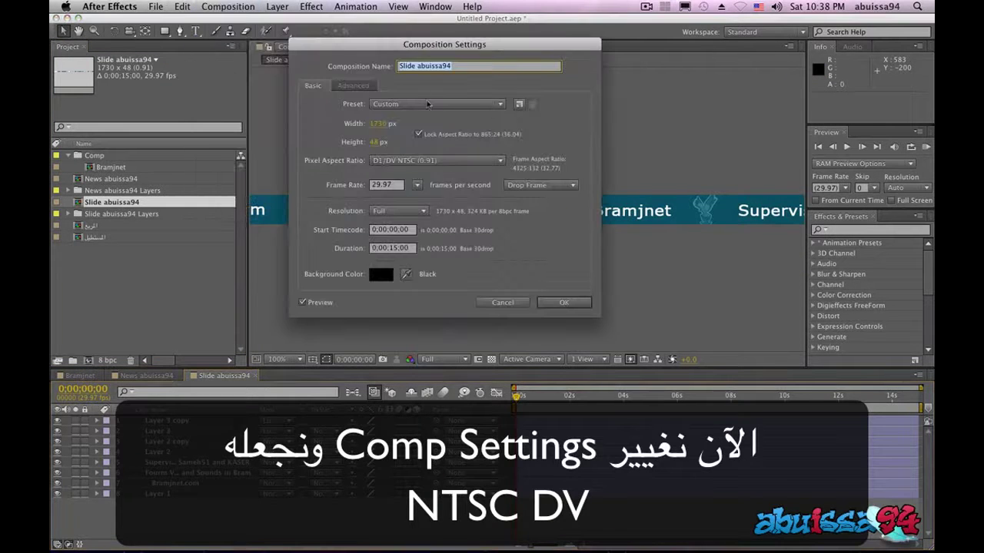
click(513, 301)
click(229, 7)
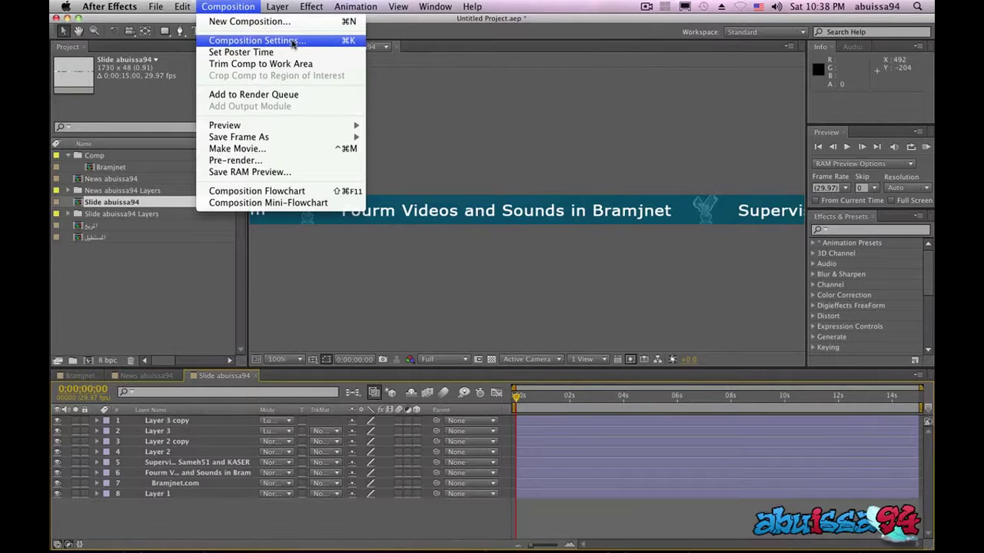
click(292, 41)
click(427, 112)
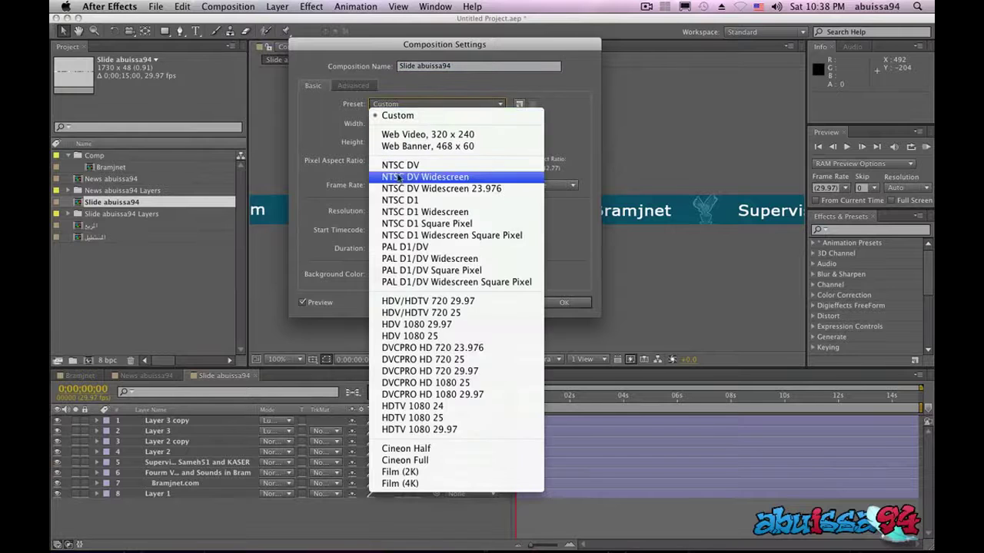
click(443, 166)
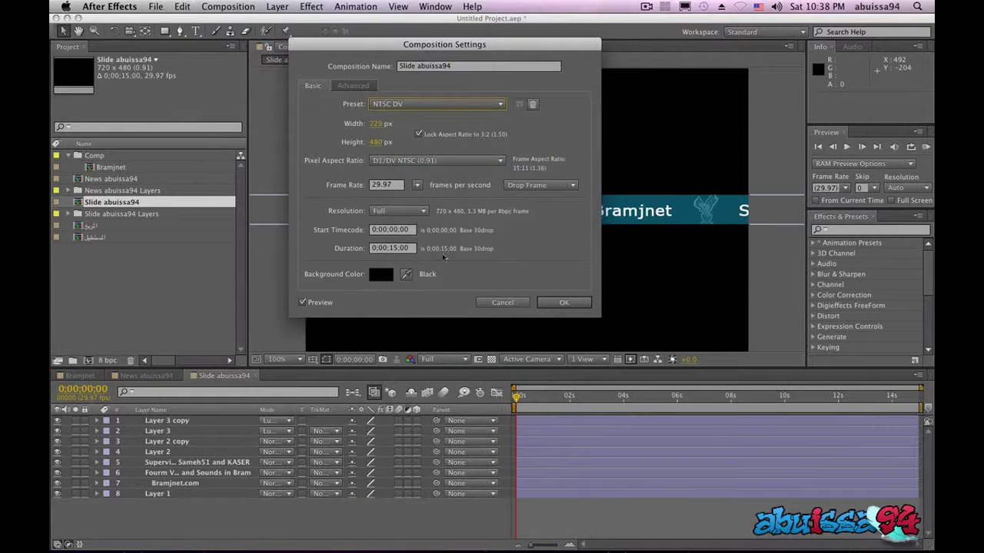
click(564, 302)
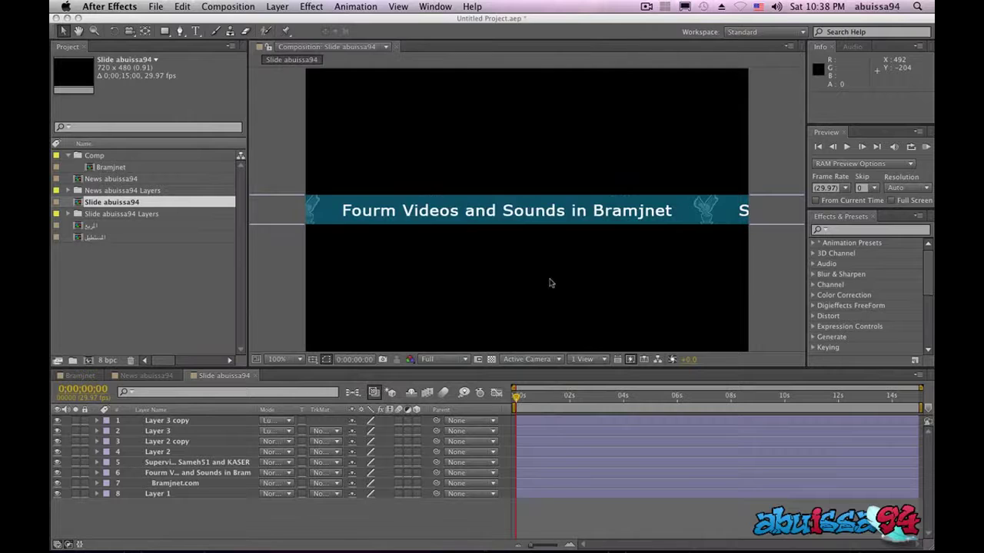
key(comma)
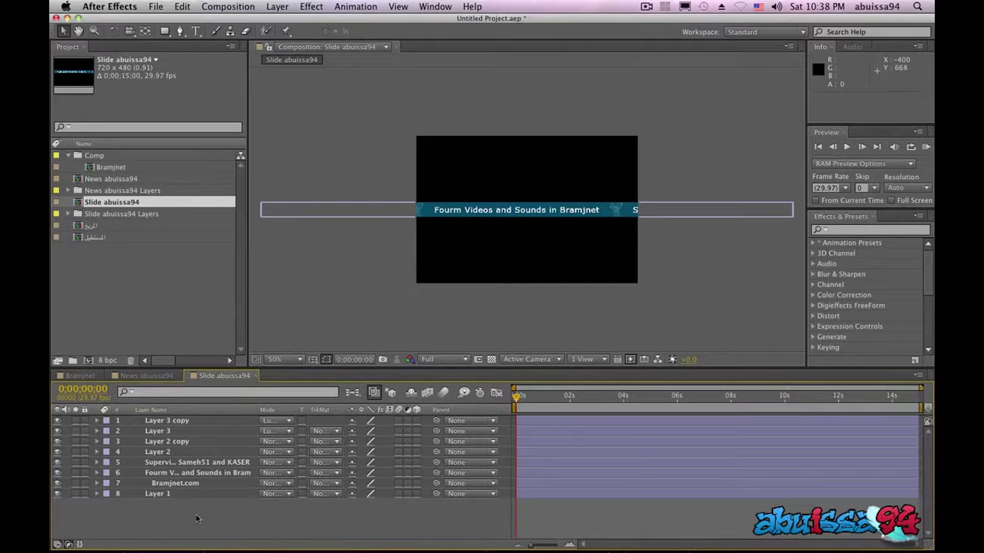
Step: Select all banner layers, move them down, and scale them to 70%
drag(195, 516, 184, 415)
drag(464, 216, 616, 270)
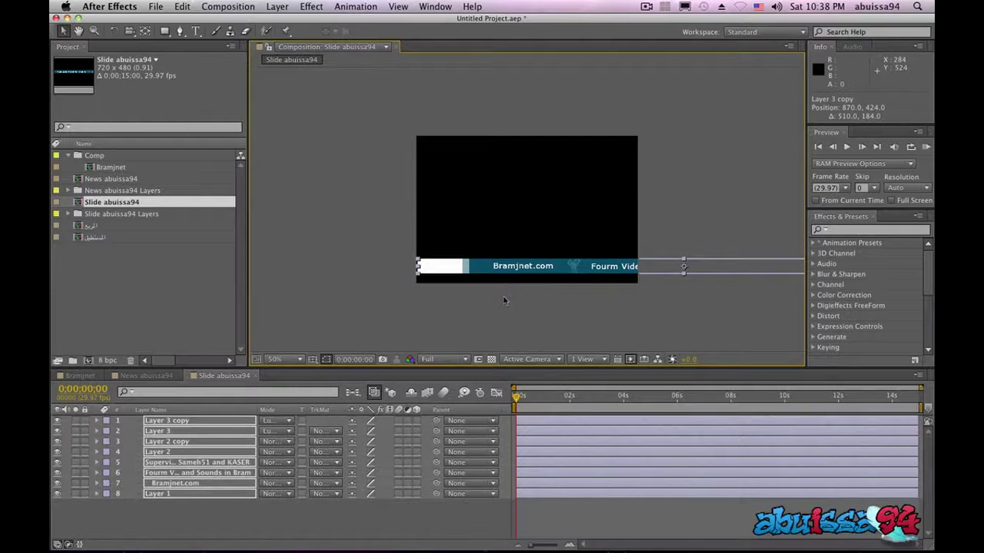
key(s)
drag(382, 434, 359, 434)
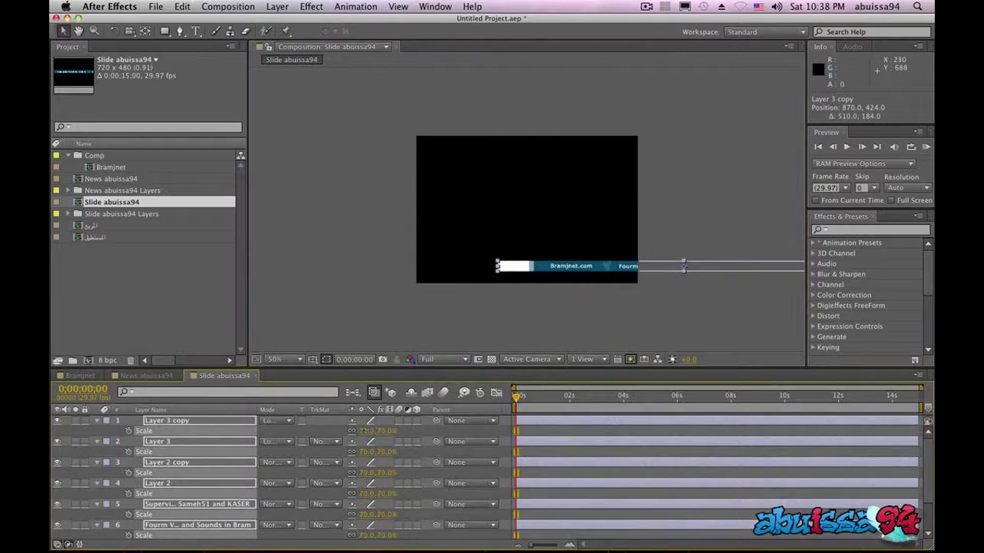
Step: Align the scaled banner flush with the comp's bottom-left edge
drag(554, 269, 481, 275)
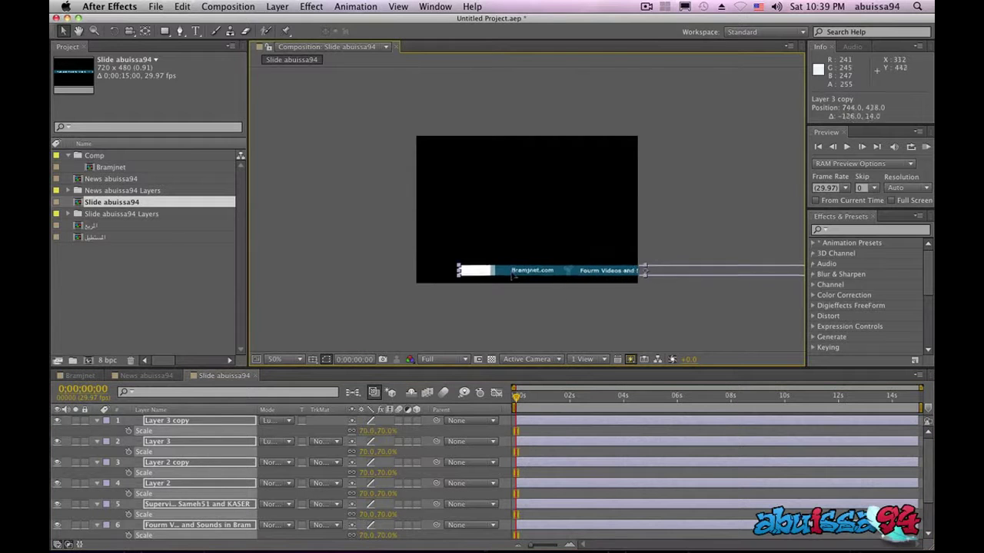
key(.)
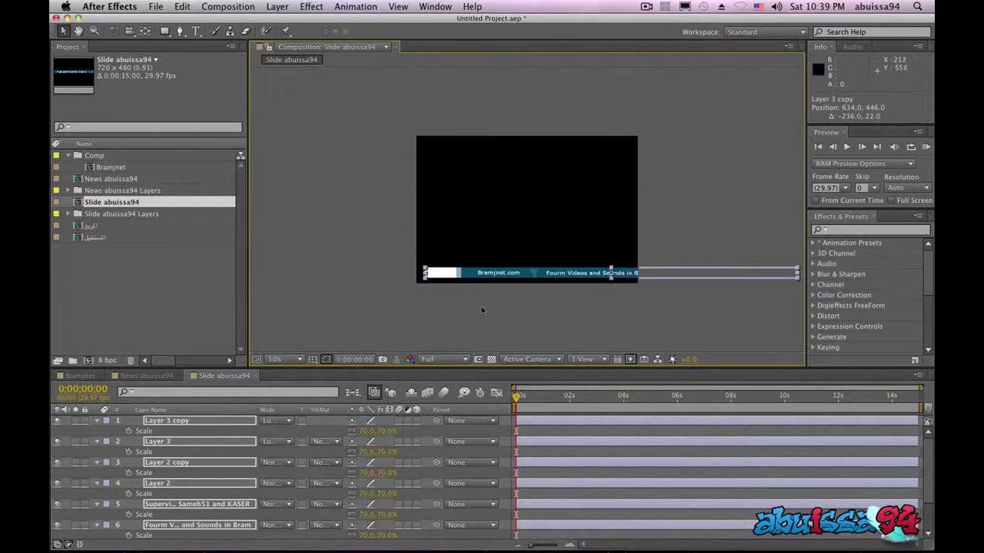
key(.)
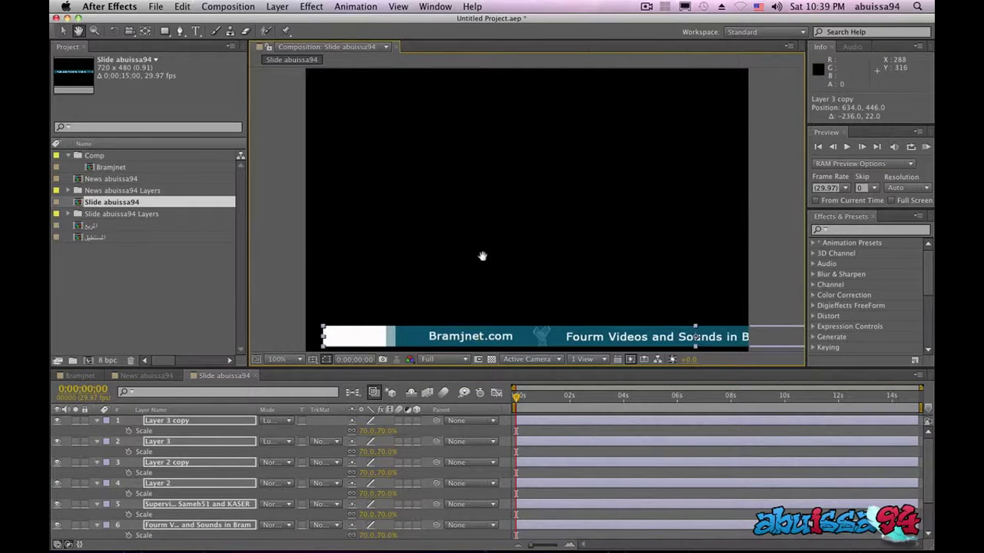
drag(481, 257, 492, 174)
drag(475, 259, 458, 267)
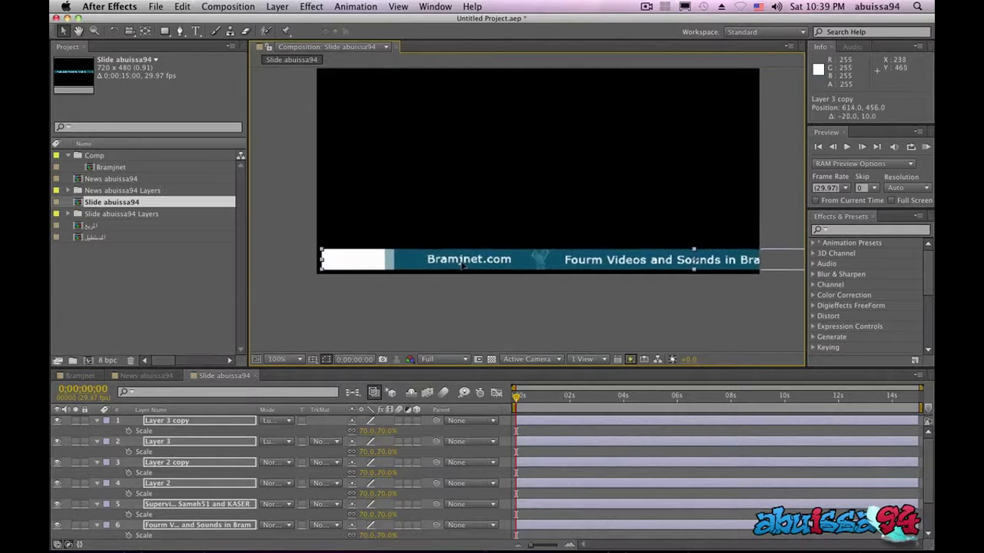
drag(458, 267, 456, 270)
click(455, 305)
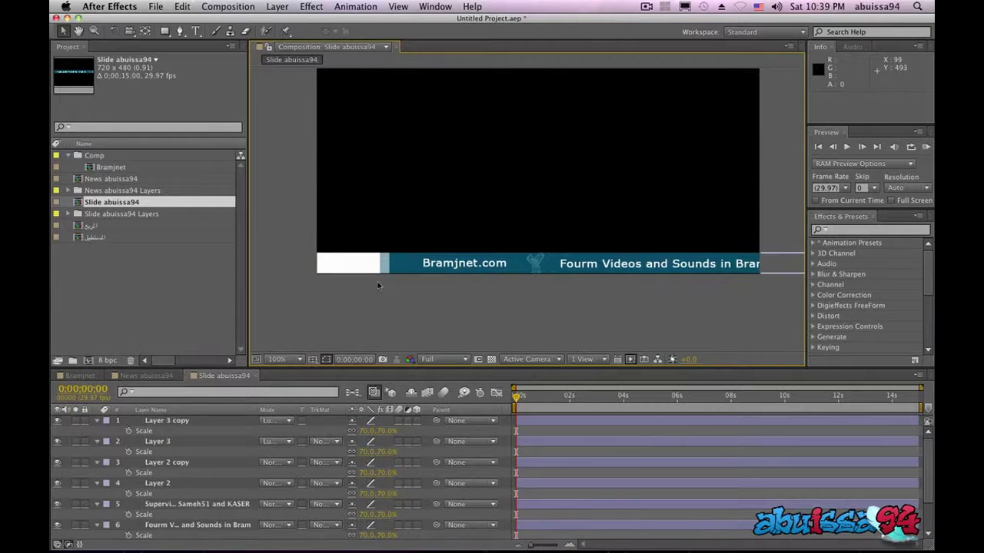
key(ctrl+a)
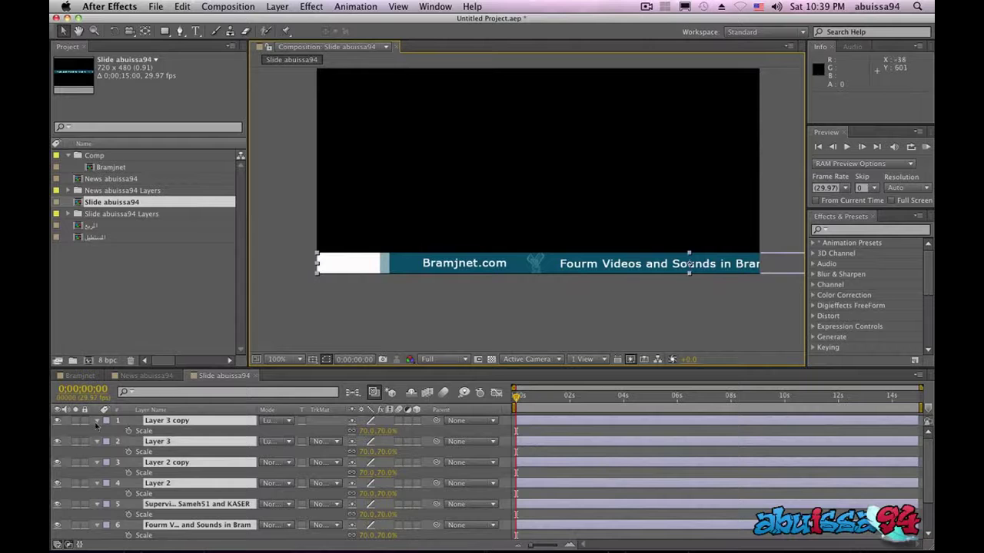
click(96, 422)
Step: Nudge the banner down a pixel to fine-tune its position at the bottom edge
click(403, 266)
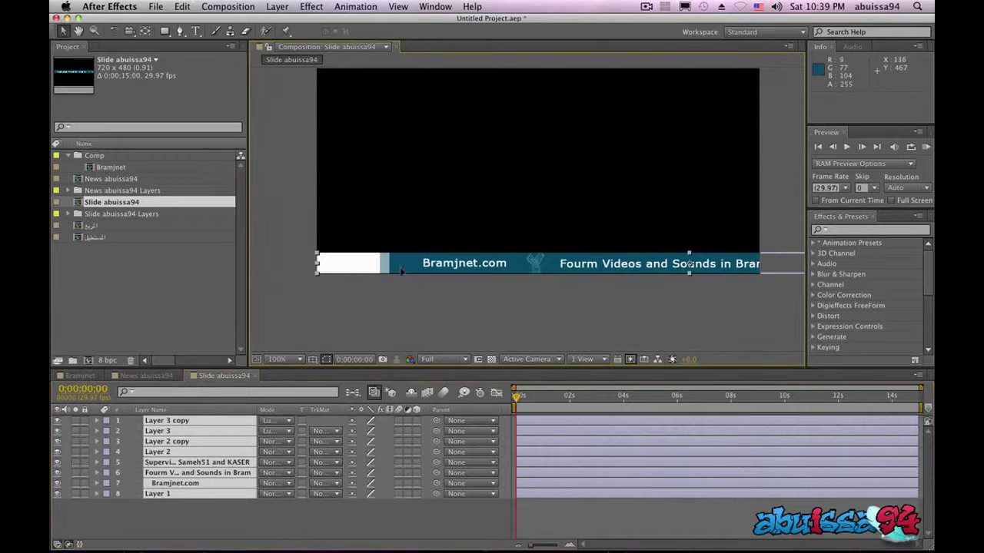
key(Down)
key(Down)
click(396, 299)
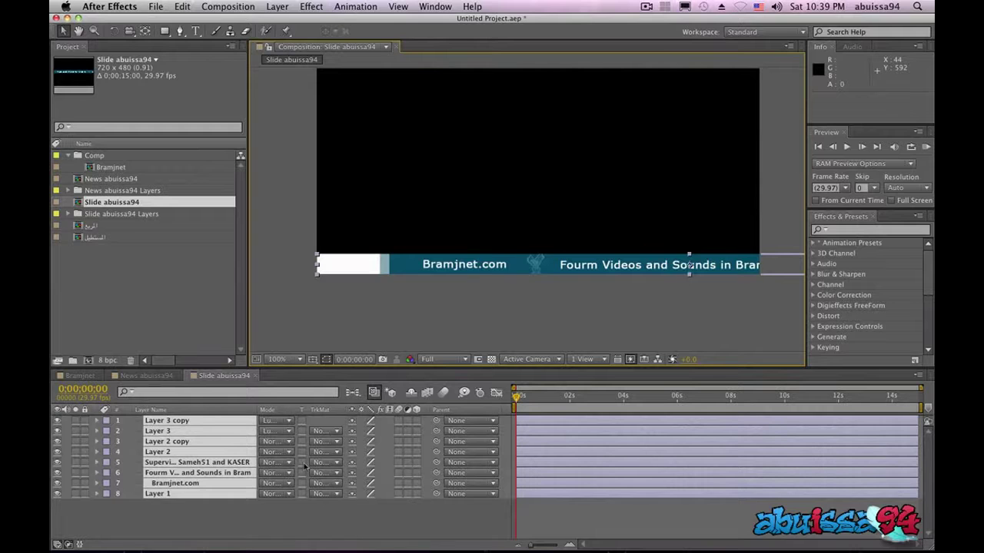
key(Down)
click(317, 320)
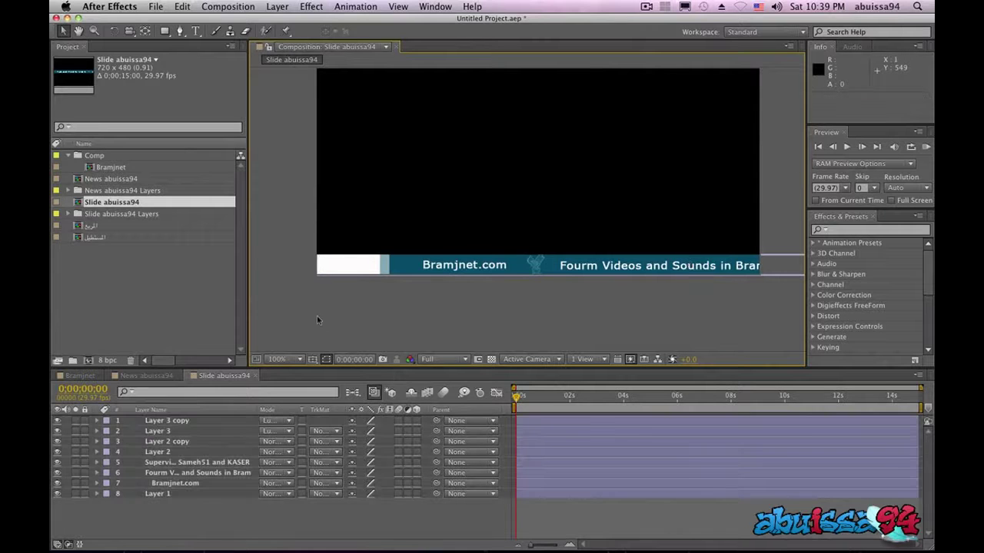
key(super+a)
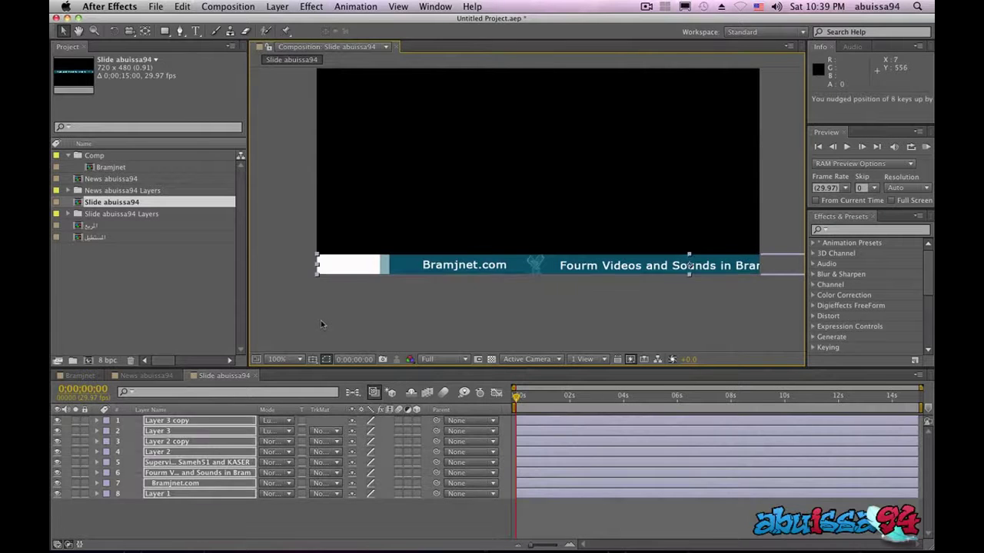
key(Up)
click(342, 301)
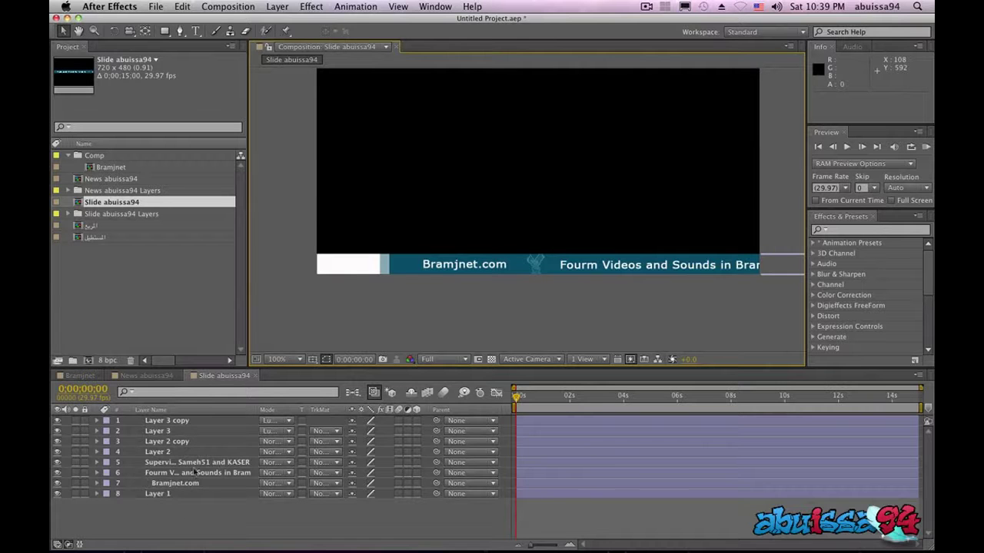
key(comma)
key(period)
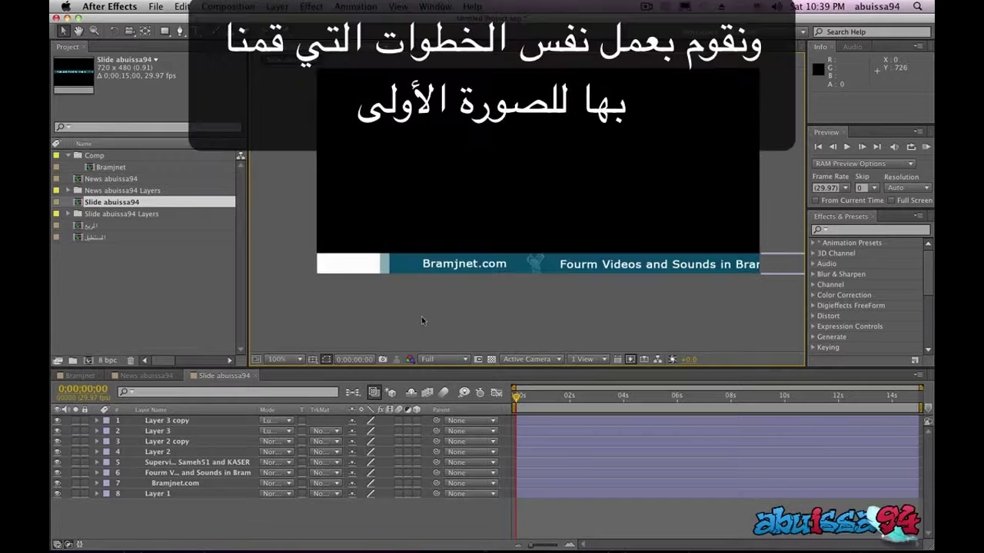
key(comma)
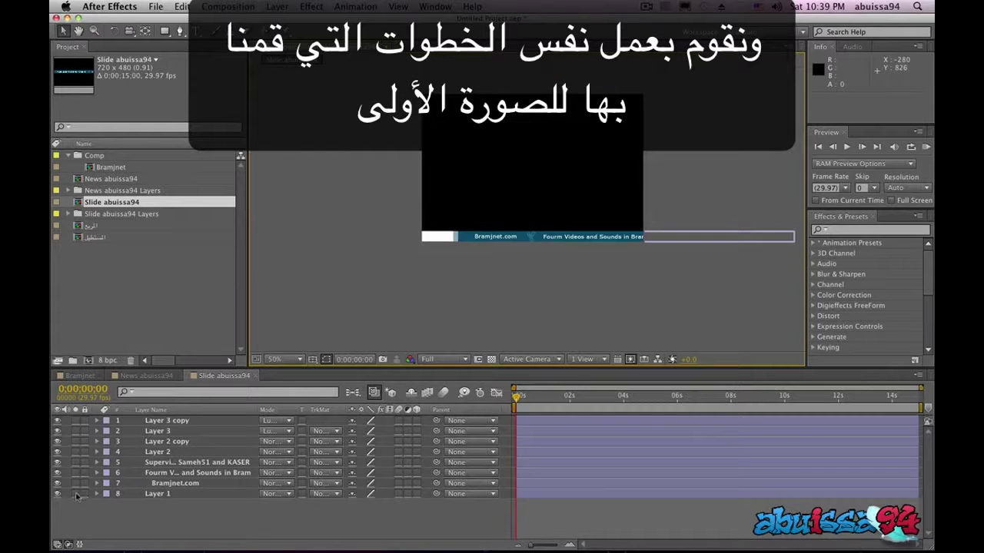
Step: Hide every layer except Layer 2 and Layer 2 copy, and select those two
click(58, 494)
click(58, 483)
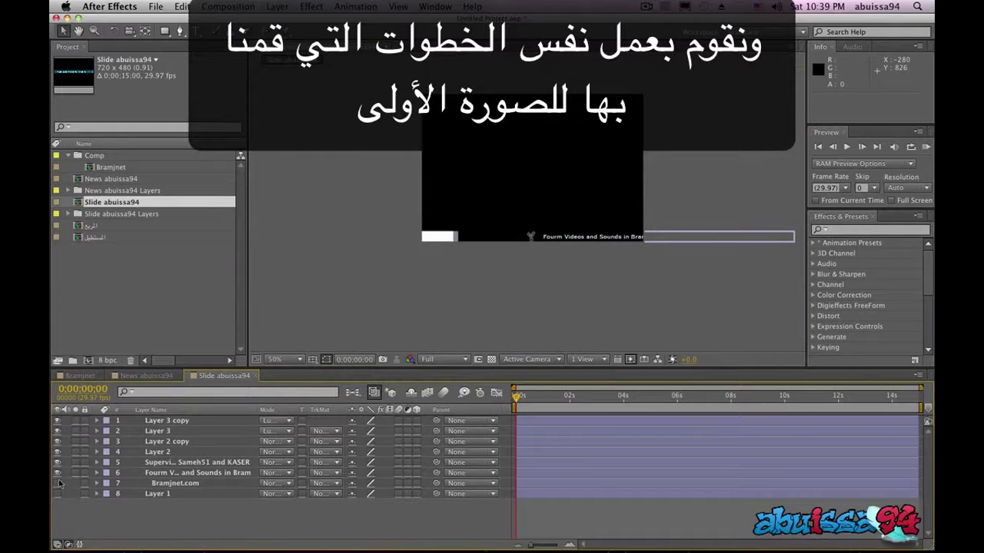
drag(58, 473, 57, 428)
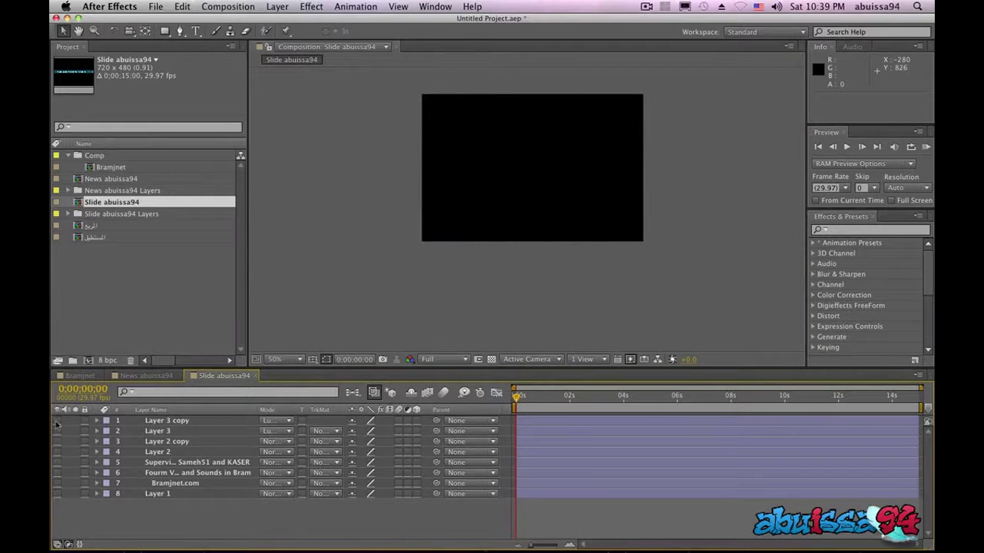
click(56, 443)
click(57, 452)
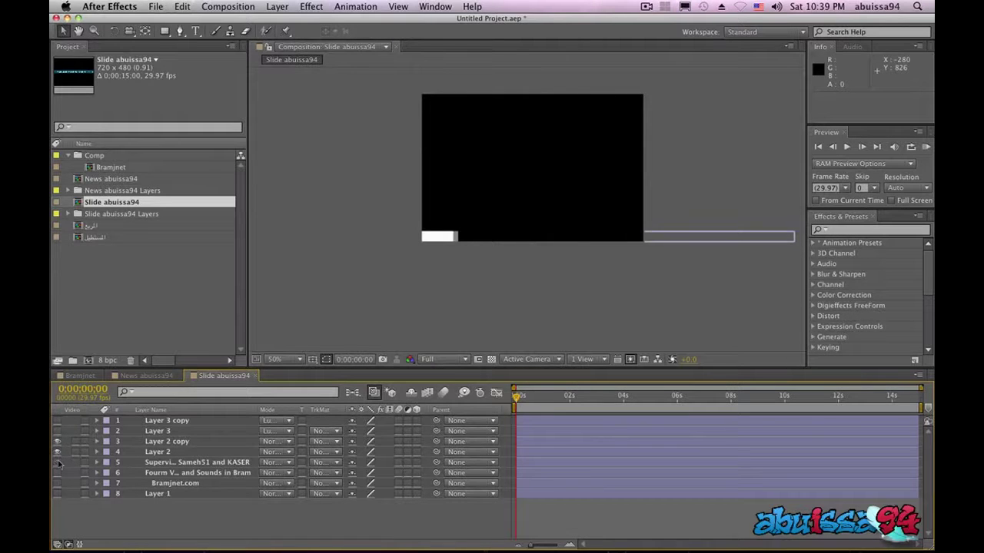
click(58, 473)
click(58, 473)
click(162, 442)
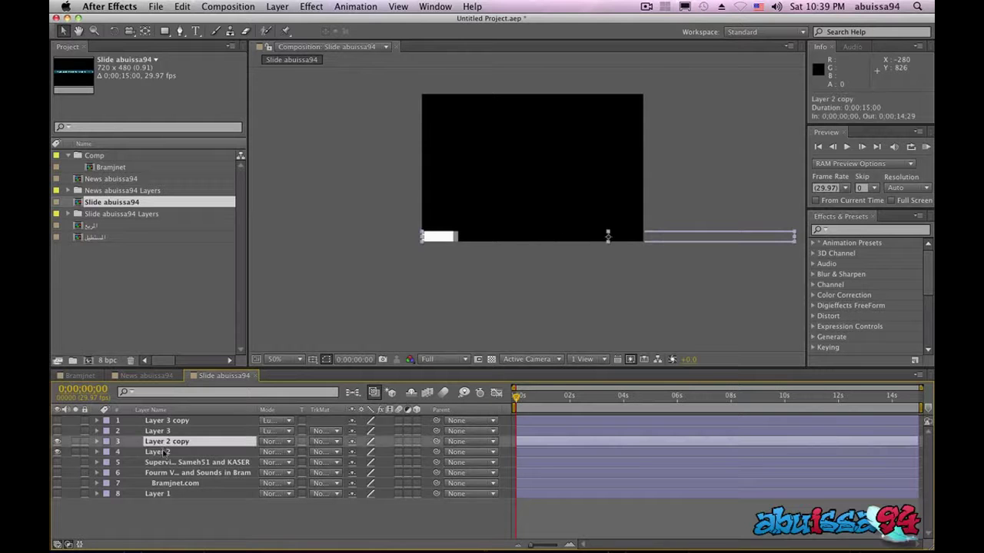
shift+click(164, 453)
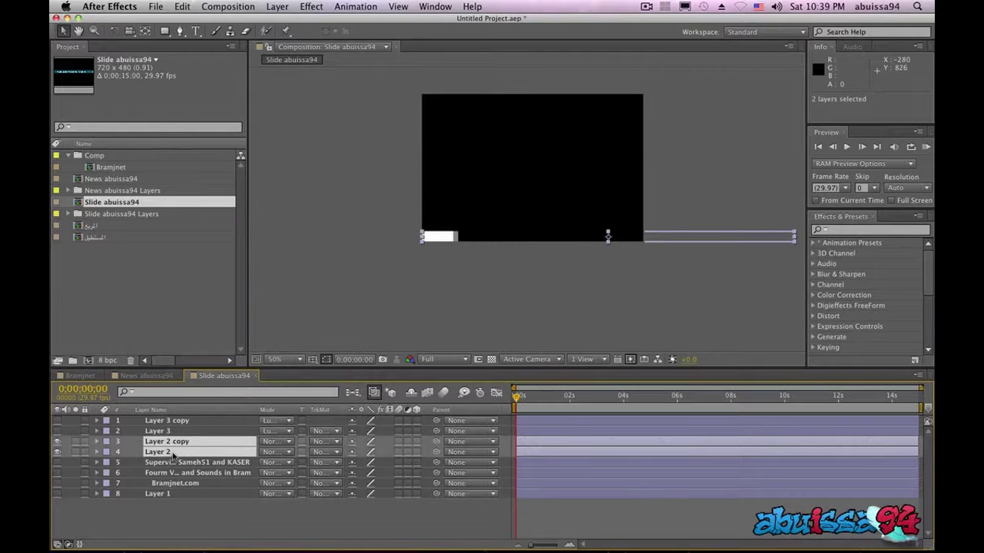
click(173, 455)
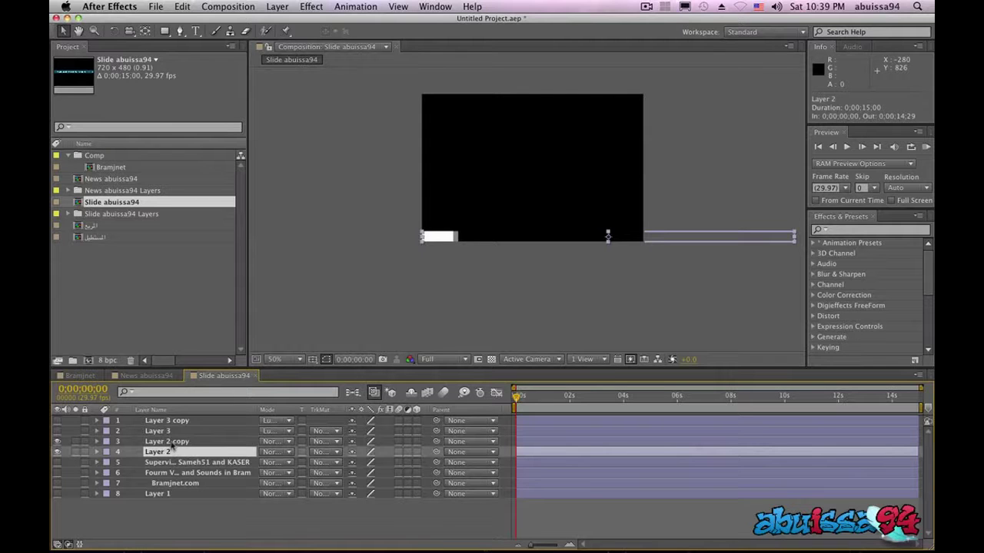
shift+click(173, 443)
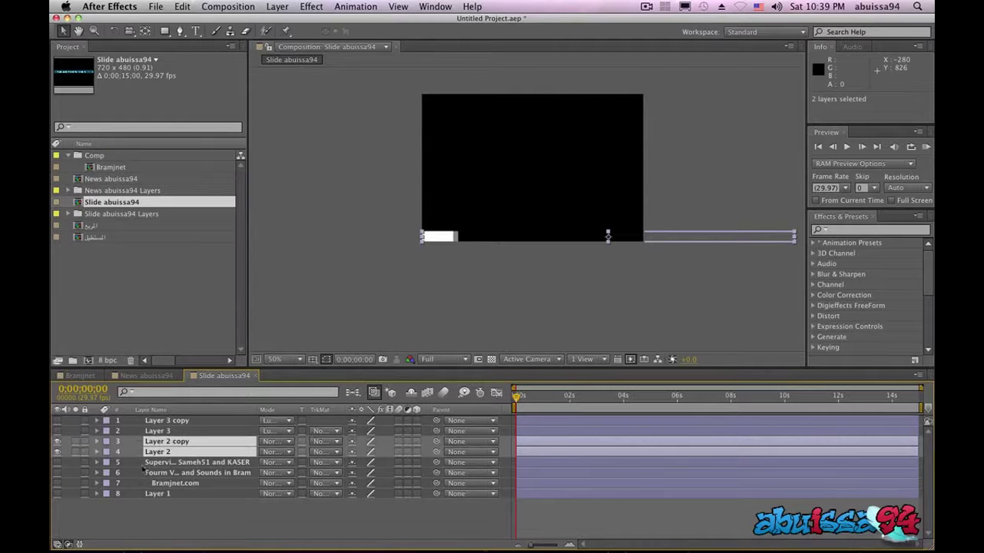
click(273, 7)
Step: Precompose Layer 2 and Layer 2 copy into a new comp named مربع صغير, moving all attributes
click(323, 423)
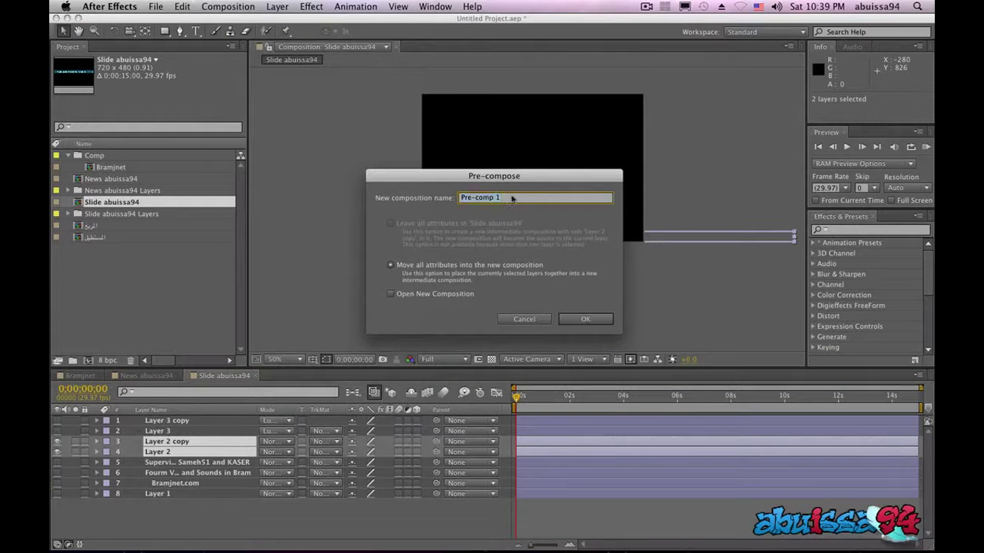
text(hg)
click(581, 318)
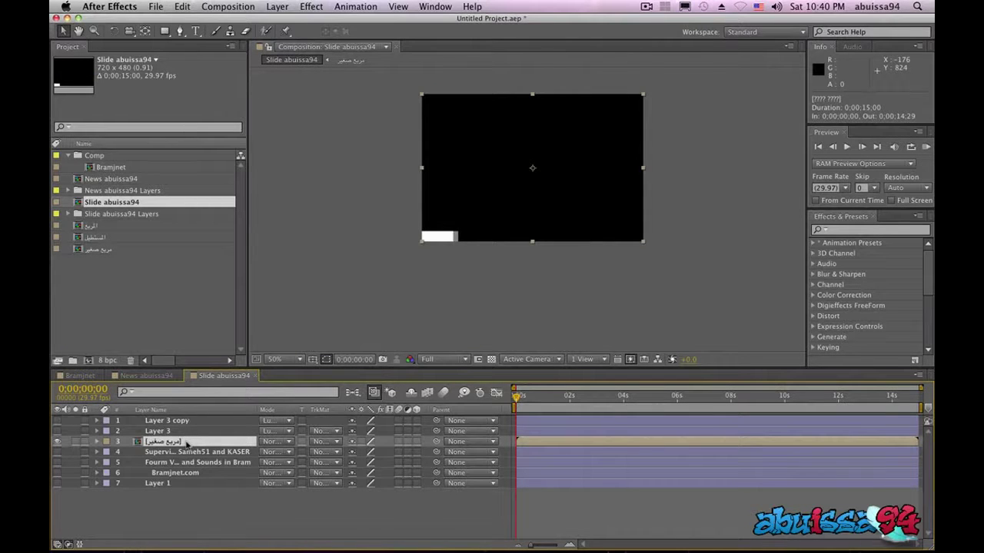
click(165, 31)
Step: Draw a rectangular mask on the white box and keyframe it pulled left at 0s to hide the box
mouse_move(388, 201)
mouse_down()
mouse_move(500, 287)
mouse_move(481, 269)
mouse_up()
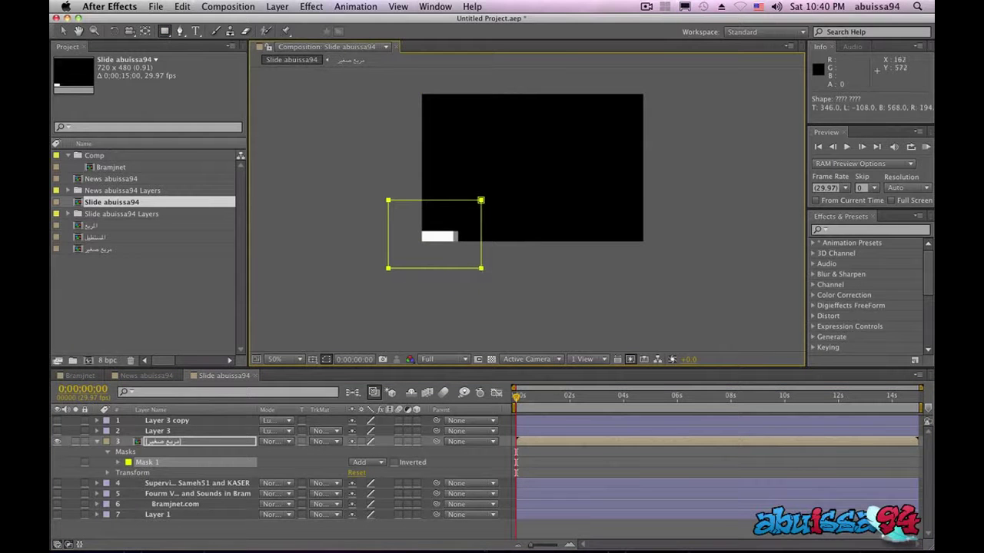
click(119, 462)
scroll(489, 440, down, 1)
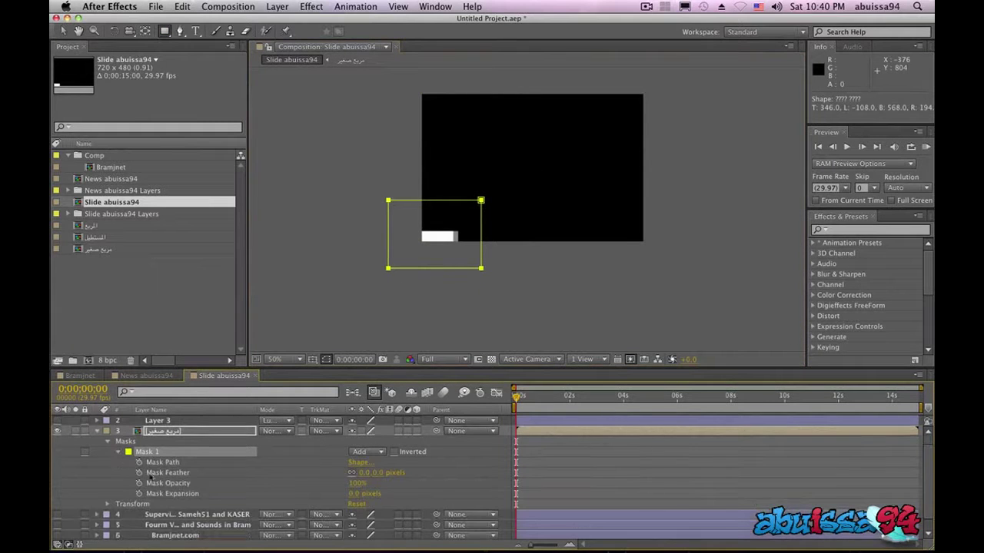
click(569, 544)
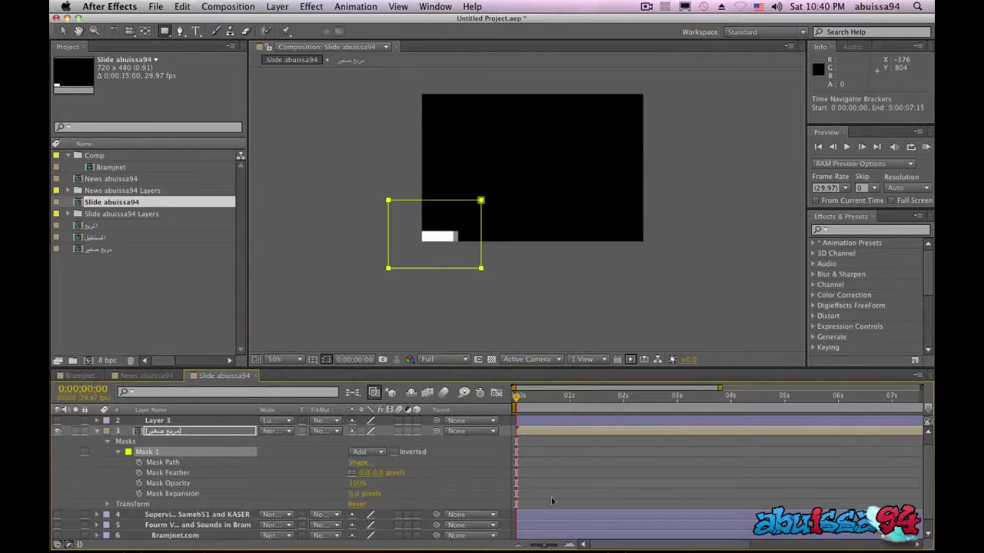
click(139, 463)
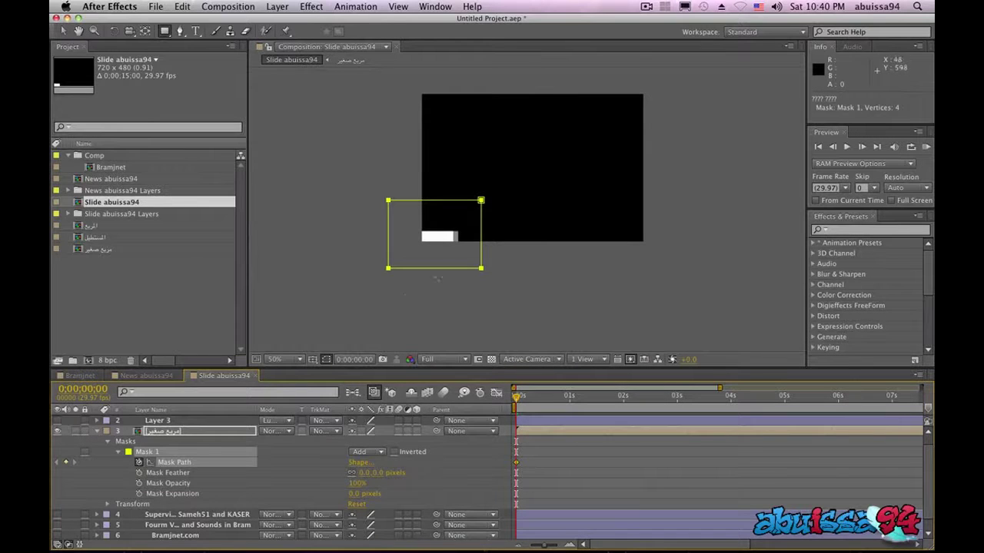
click(63, 30)
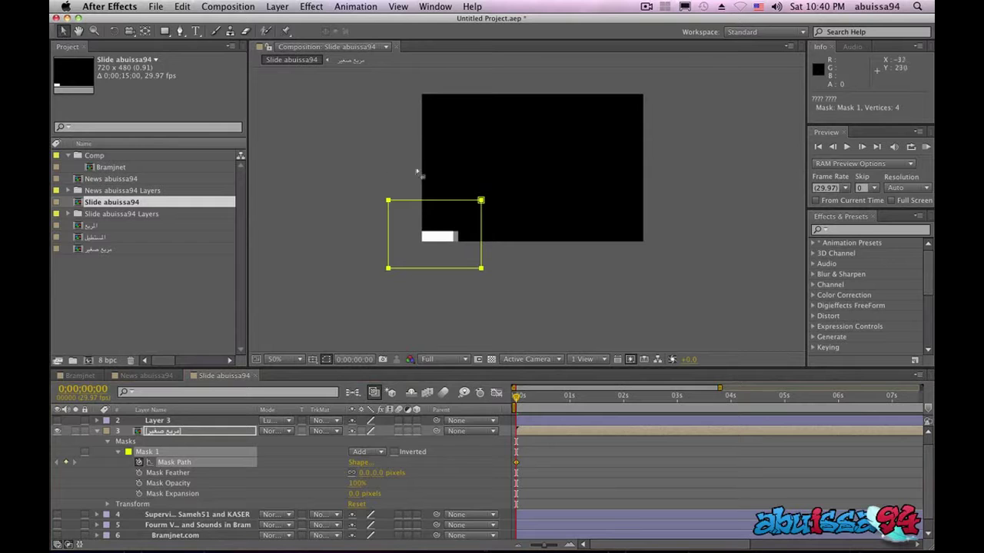
click(392, 203)
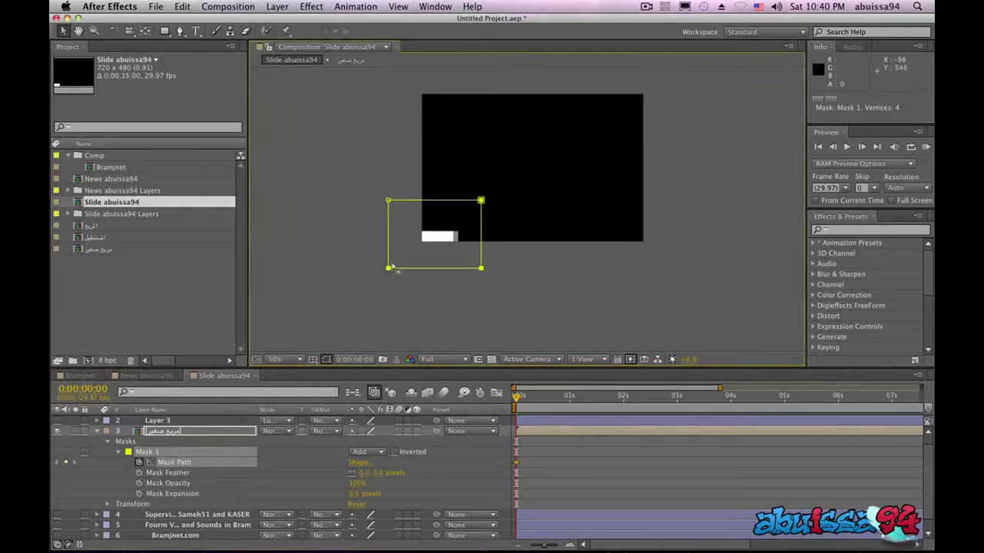
mouse_move(485, 277)
mouse_down()
mouse_move(302, 279)
mouse_move(363, 291)
mouse_up()
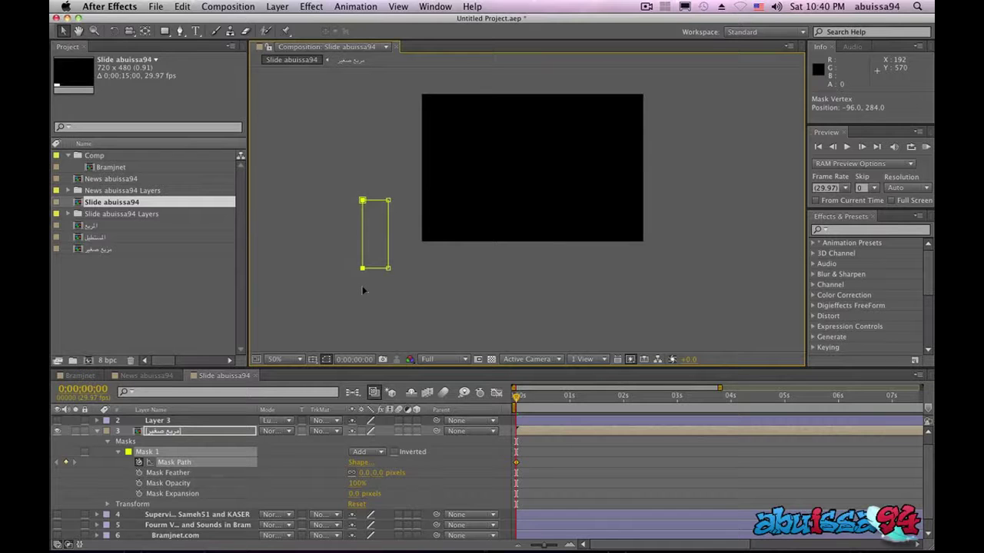
Step: At 1 second, key the mask widened to uncover the white box, then preview the reveal
drag(521, 398, 570, 400)
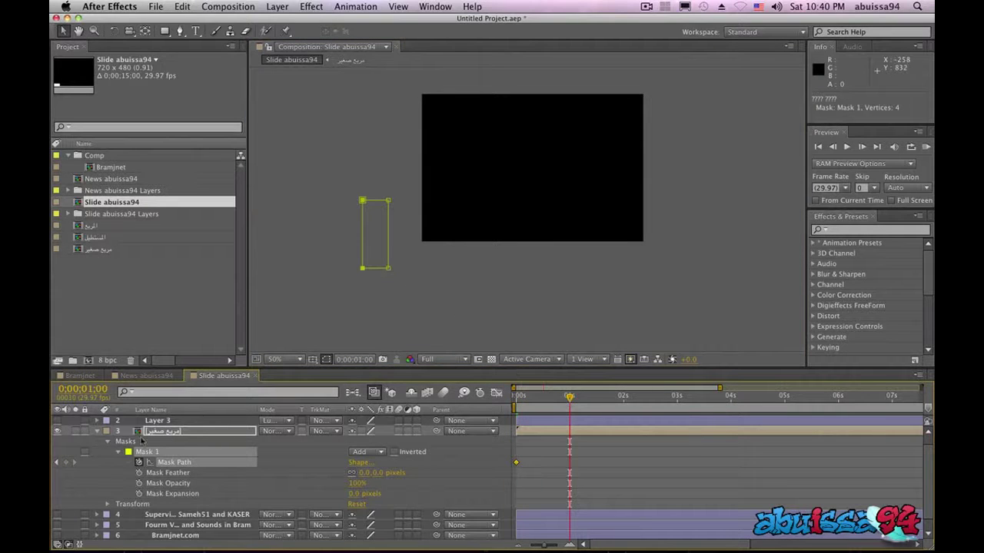
click(69, 462)
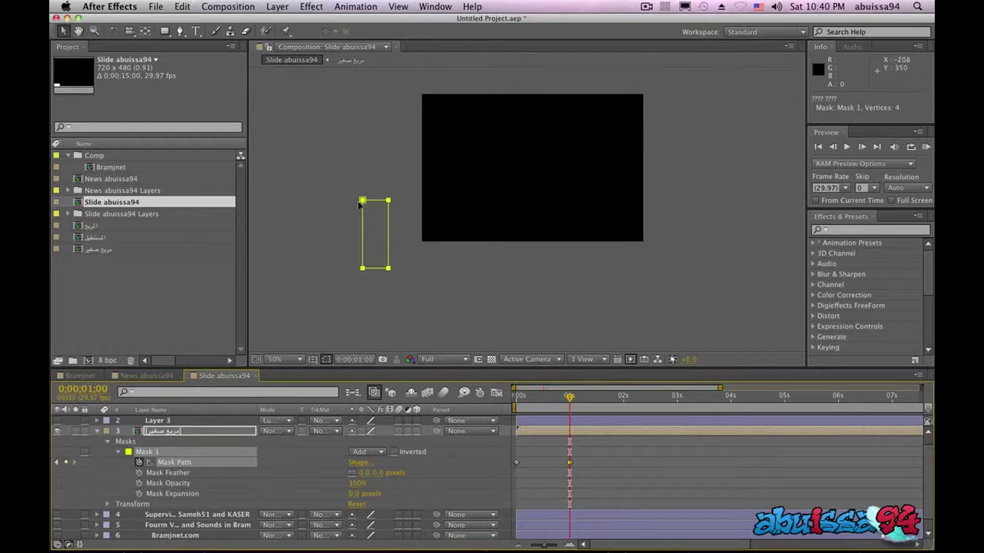
shift+click(388, 246)
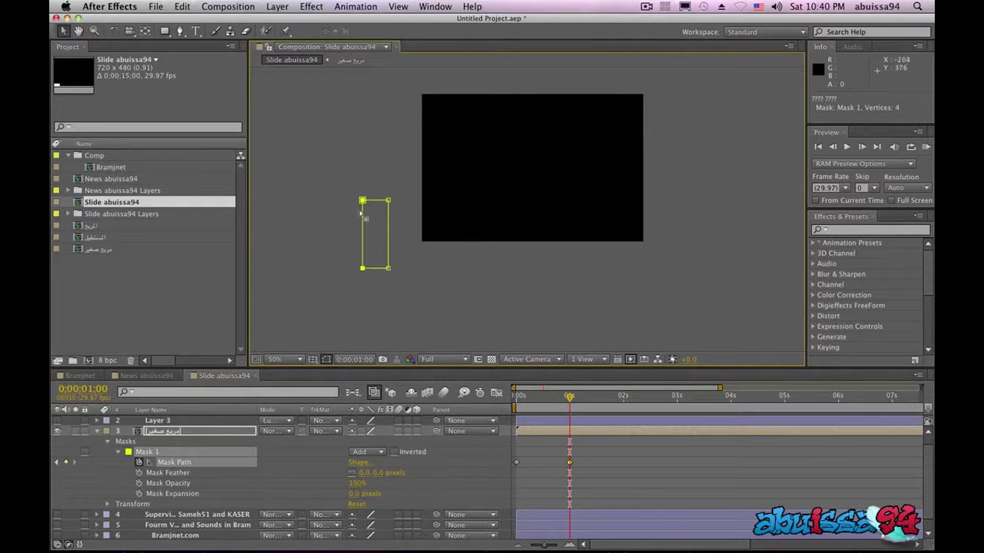
drag(363, 200, 472, 205)
mouse_move(570, 398)
mouse_down()
mouse_move(513, 395)
mouse_move(567, 403)
mouse_up()
key(Page_Down)
key(Page_Down)
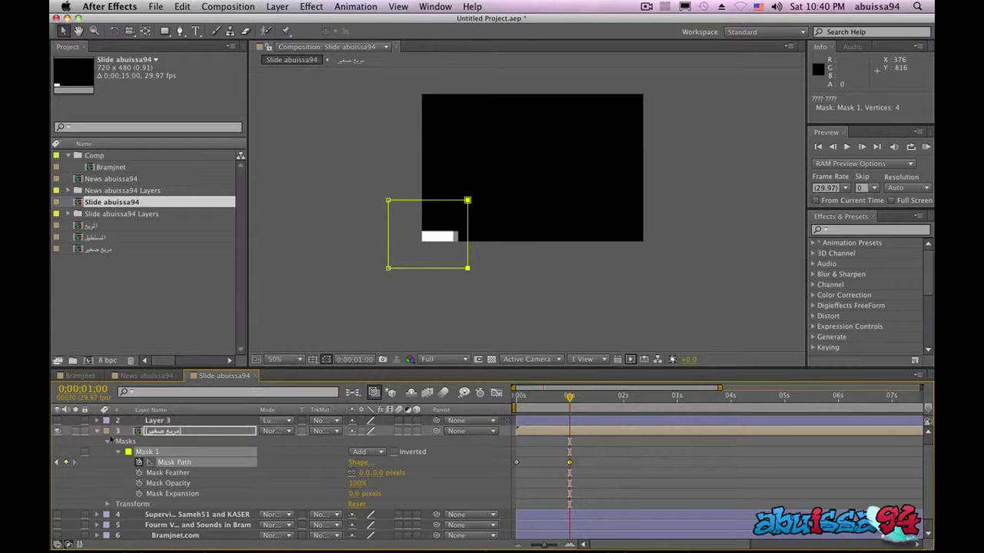
Step: Rename the bottom teal bar layer to المستطيل
click(97, 432)
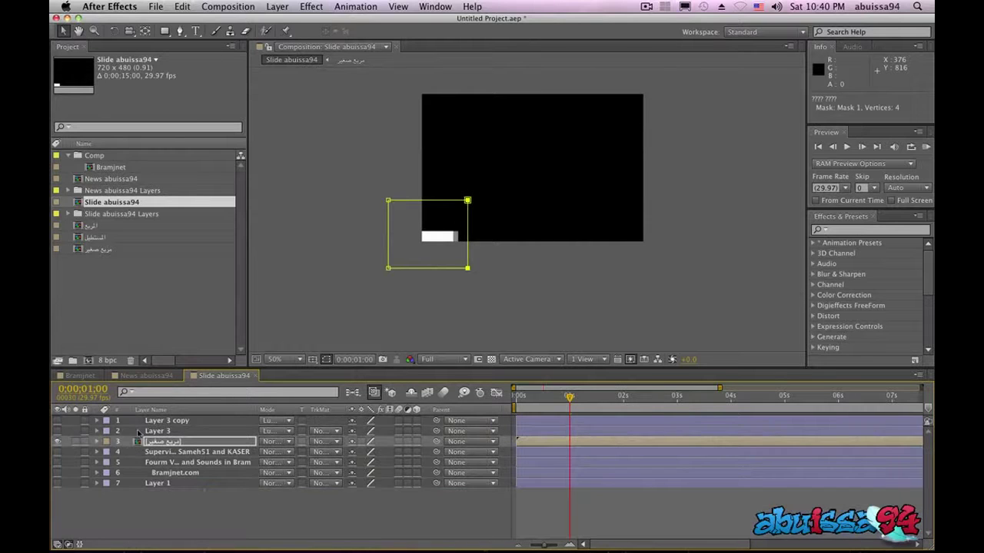
click(157, 483)
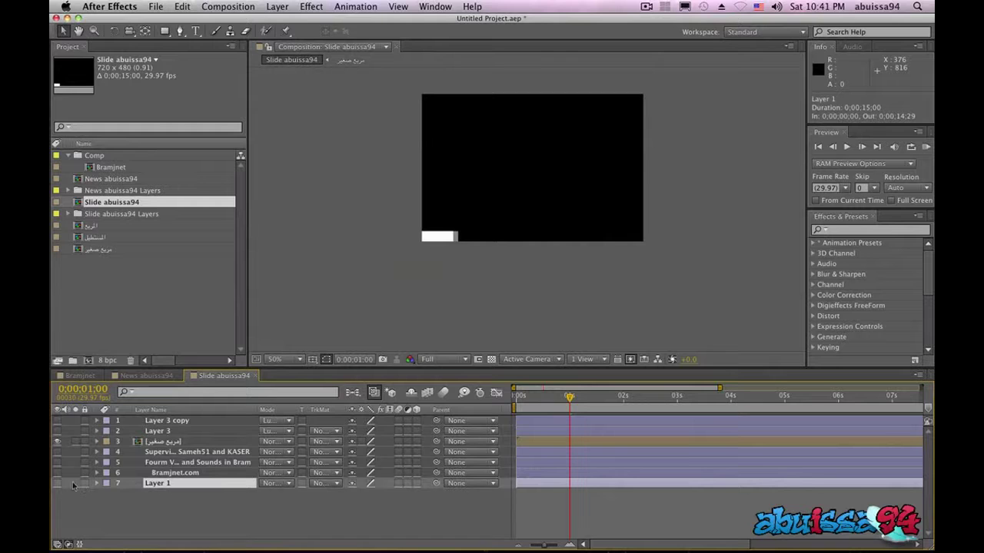
click(56, 483)
click(56, 484)
right_click(176, 485)
click(217, 534)
key(BackSpace)
text(المستطيل)
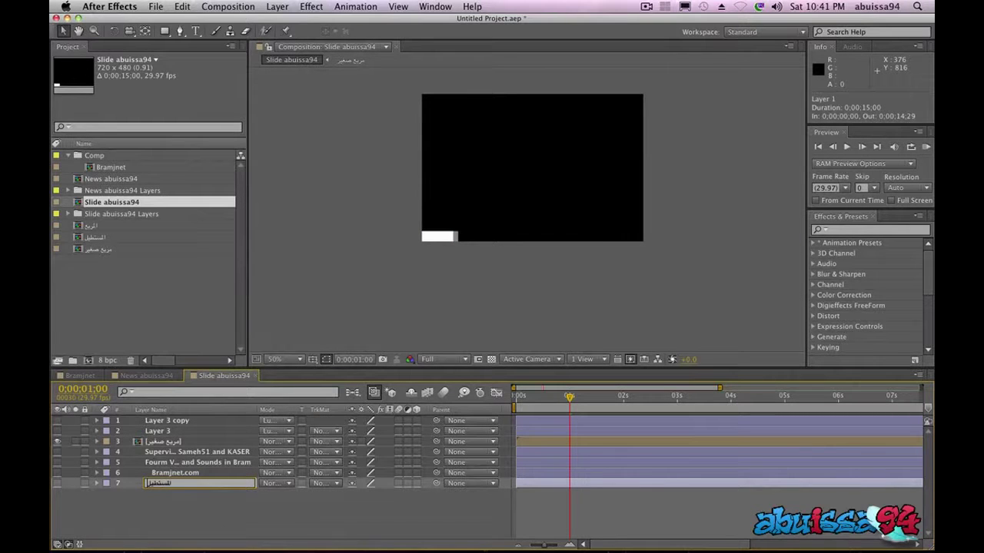
click(187, 500)
Step: Make the renamed teal bar layer visible in the composition
click(188, 487)
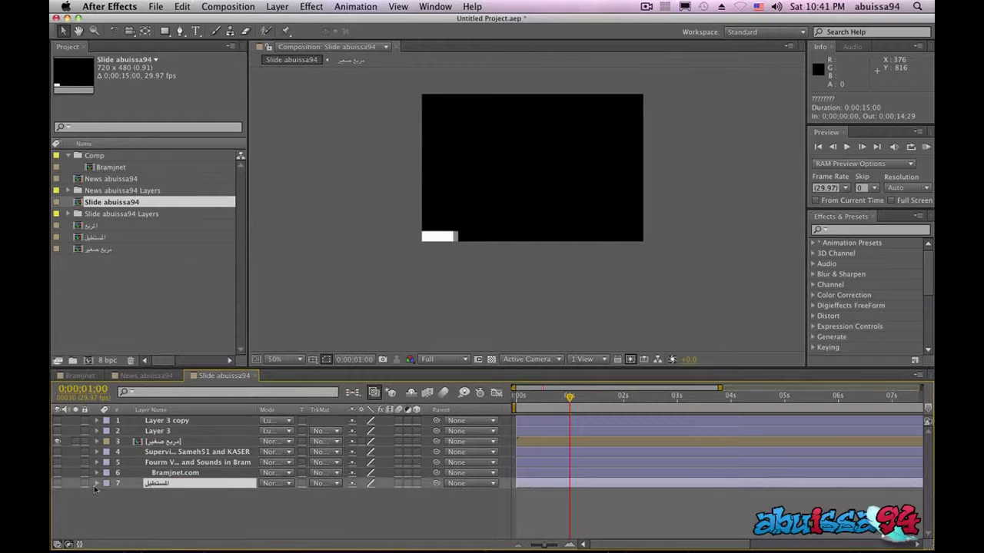
click(56, 483)
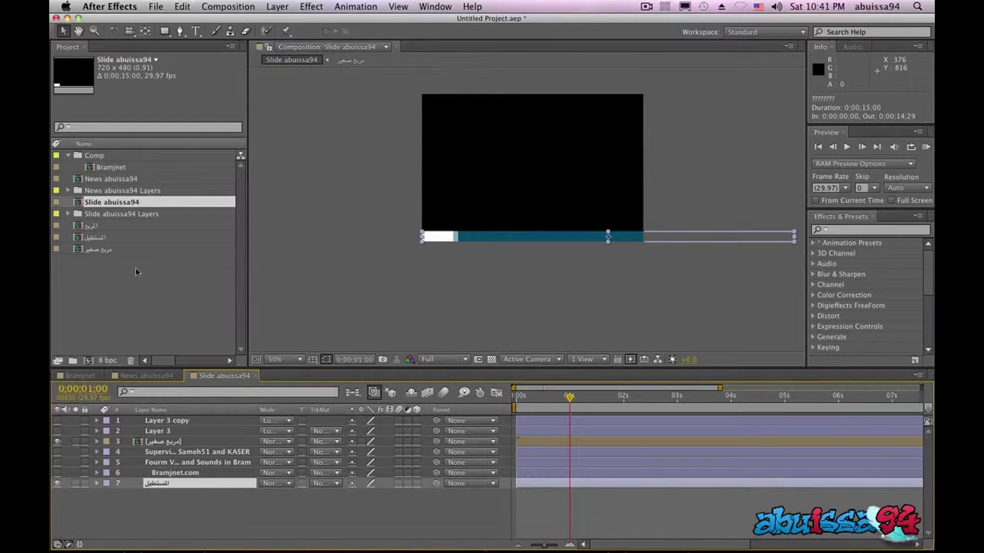
click(164, 31)
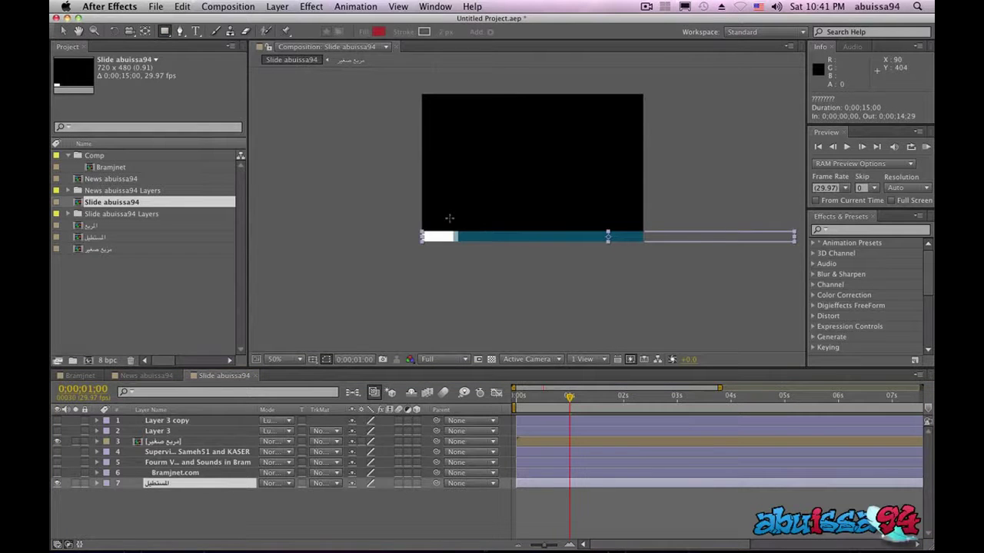
Step: Draw a rectangular mask covering the teal bar, extending past its right end
drag(449, 218, 545, 254)
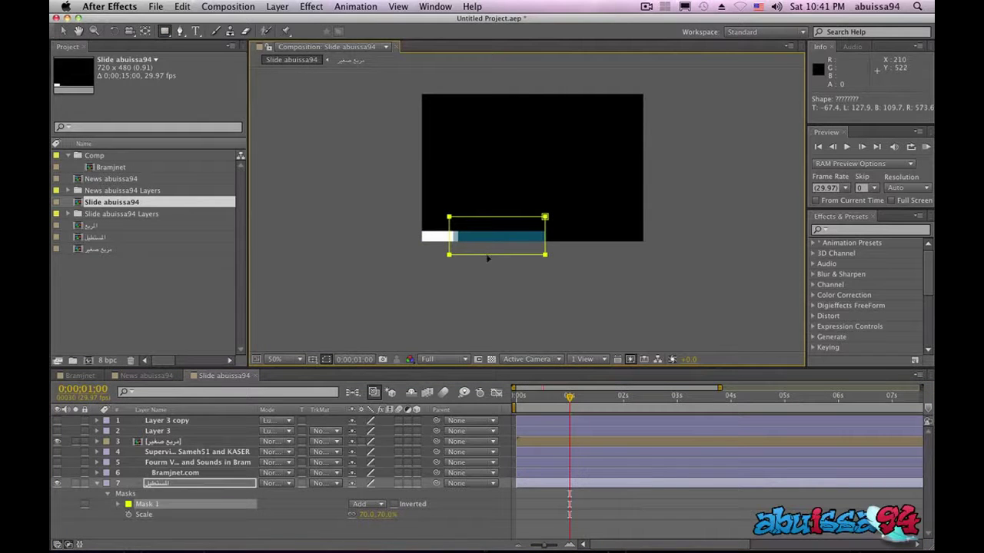
key(super+z)
drag(428, 206, 648, 278)
drag(647, 206, 803, 206)
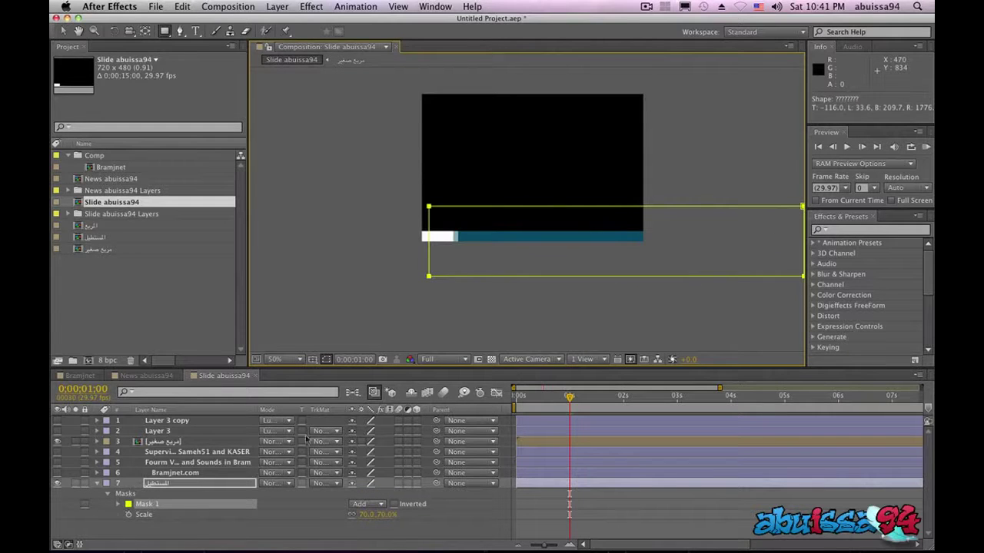
Step: Keyframe the teal bar's mask path at 1 second, shrunk left so the bar is hidden
click(119, 504)
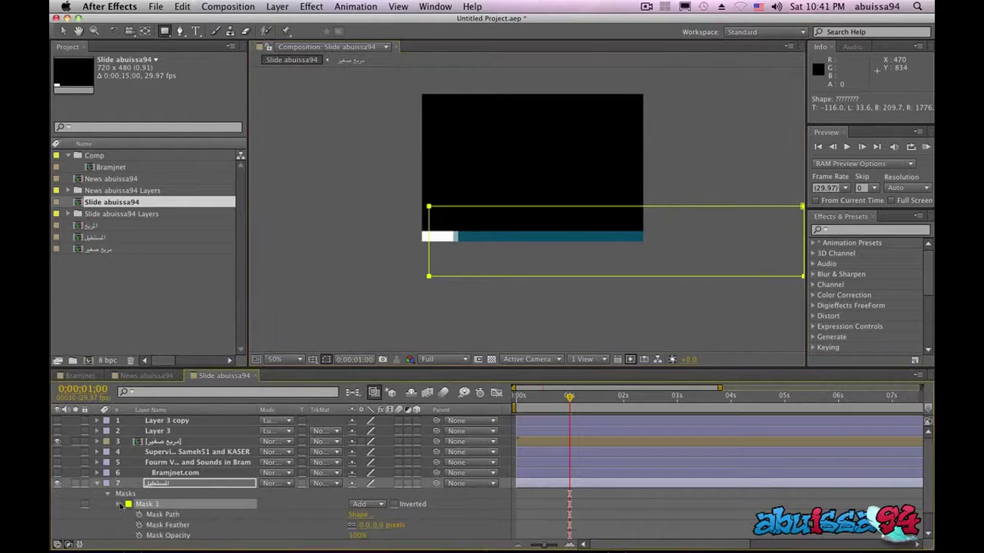
scroll(131, 499, down, 2)
click(140, 492)
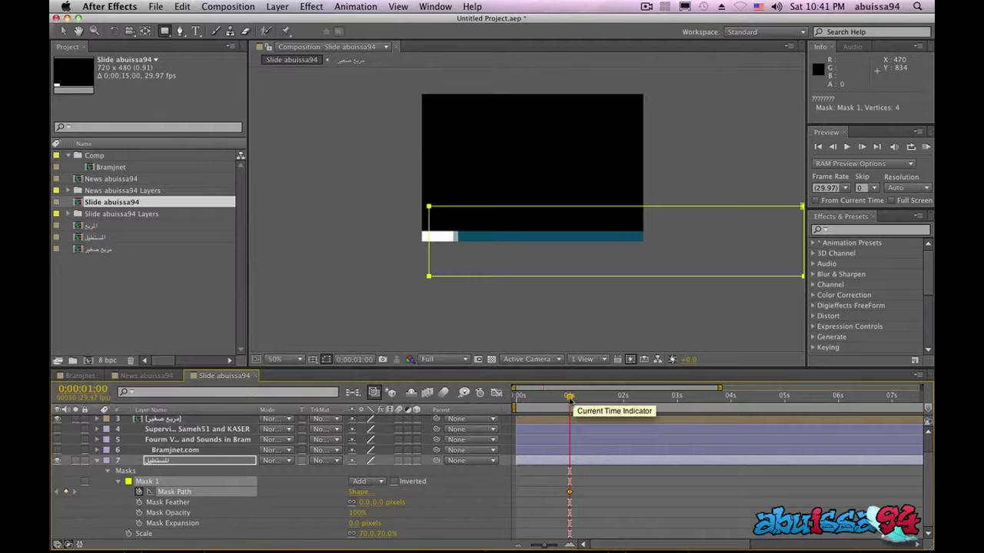
drag(570, 398, 570, 400)
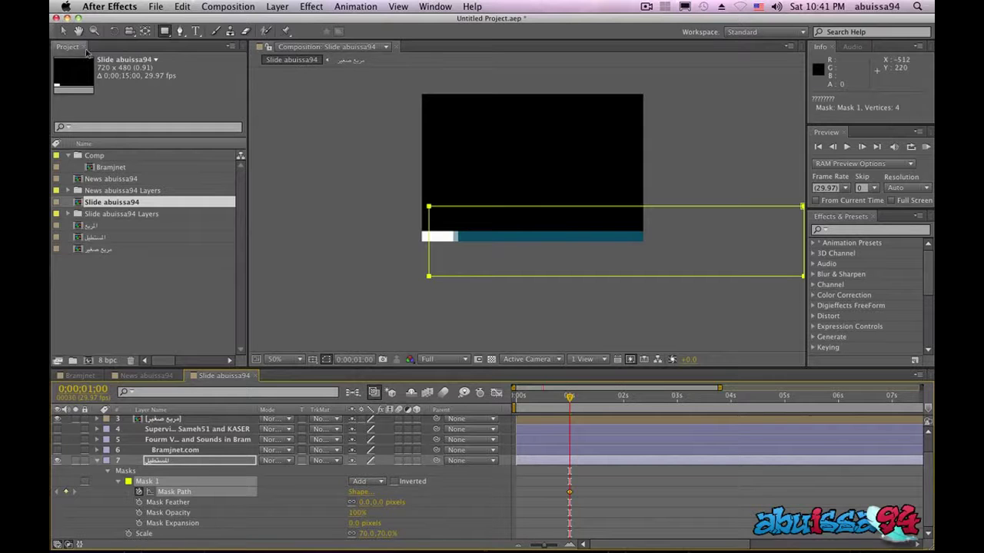
click(65, 32)
click(428, 208)
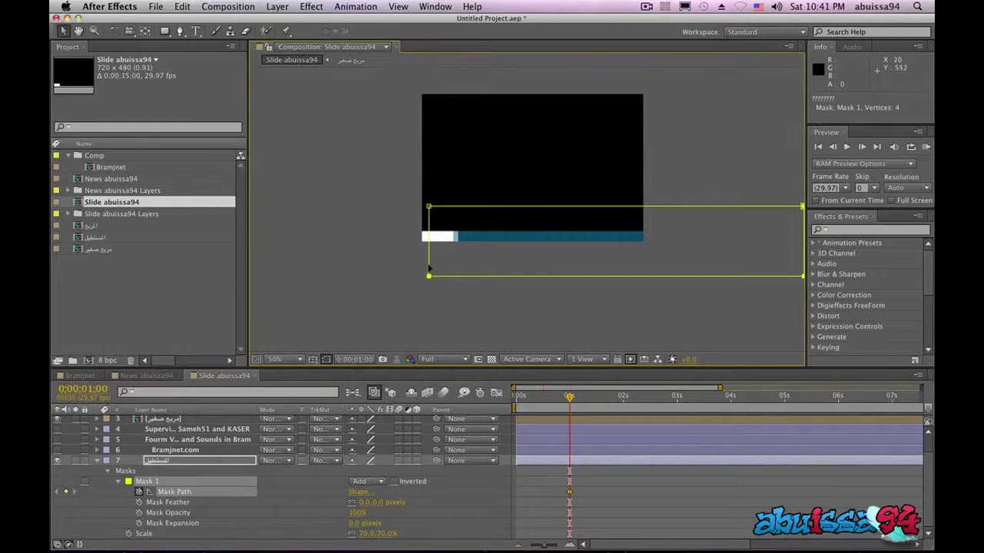
drag(803, 207, 349, 206)
Step: At 2 seconds, key the mask stretched across the whole bar, preview, and hide the white box layer
drag(570, 400, 623, 397)
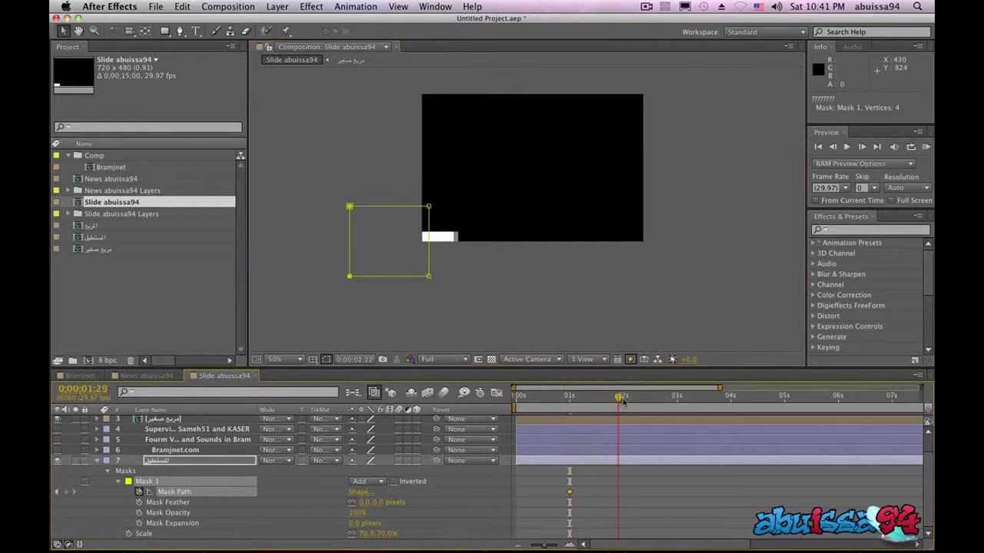
click(66, 492)
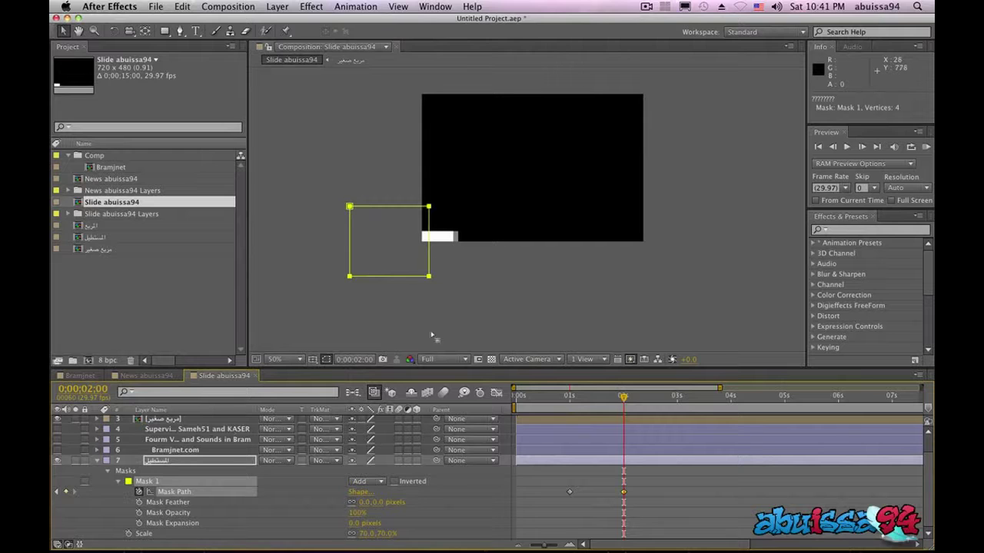
click(431, 214)
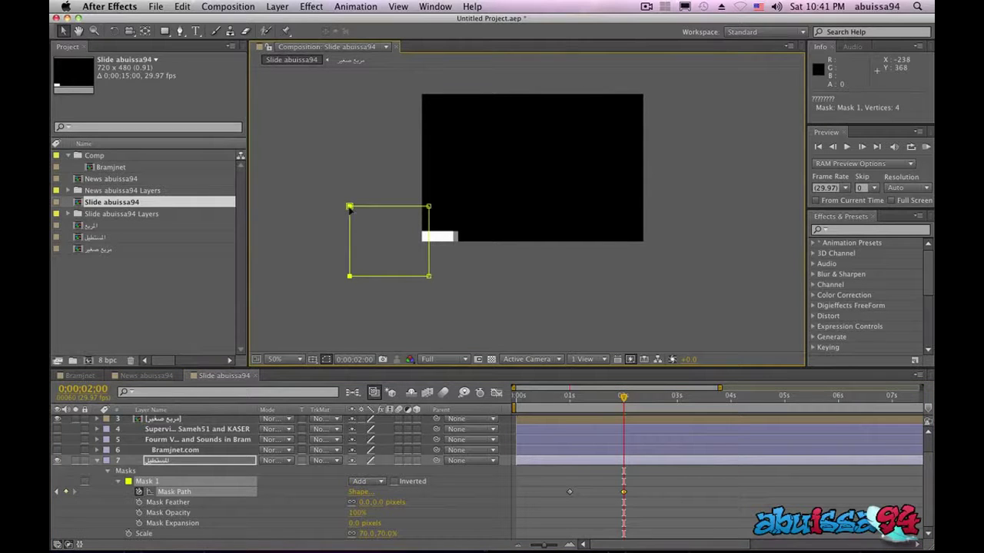
drag(350, 207, 824, 206)
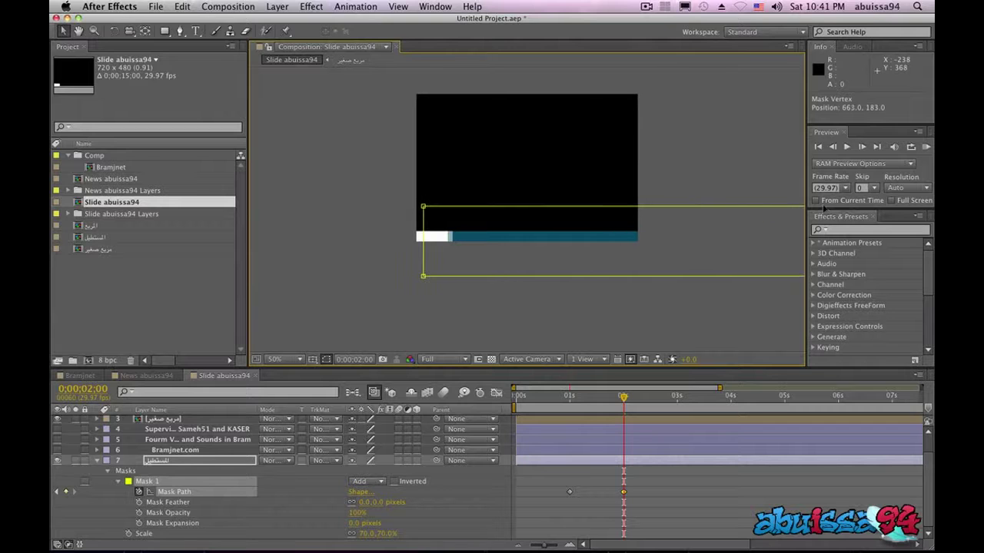
drag(823, 206, 797, 206)
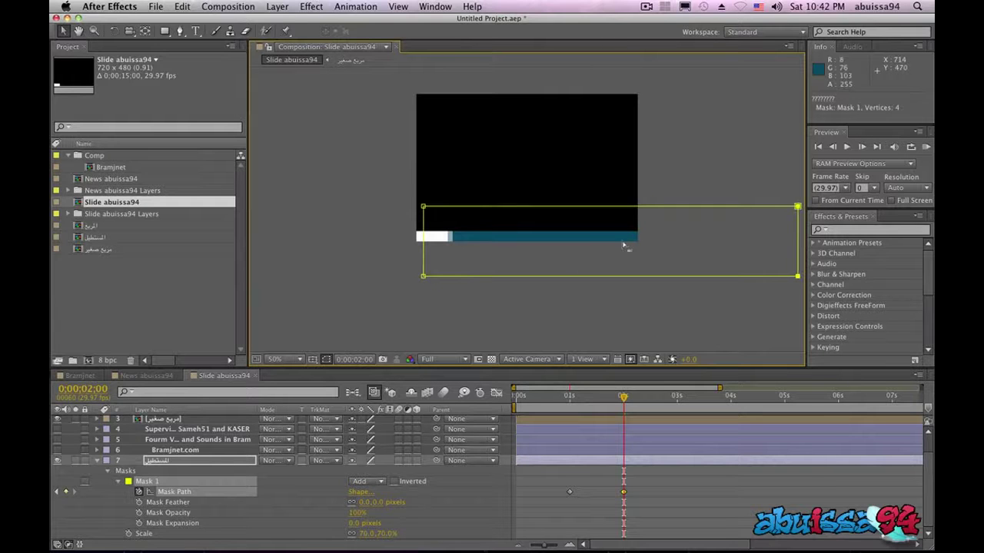
drag(623, 400, 541, 399)
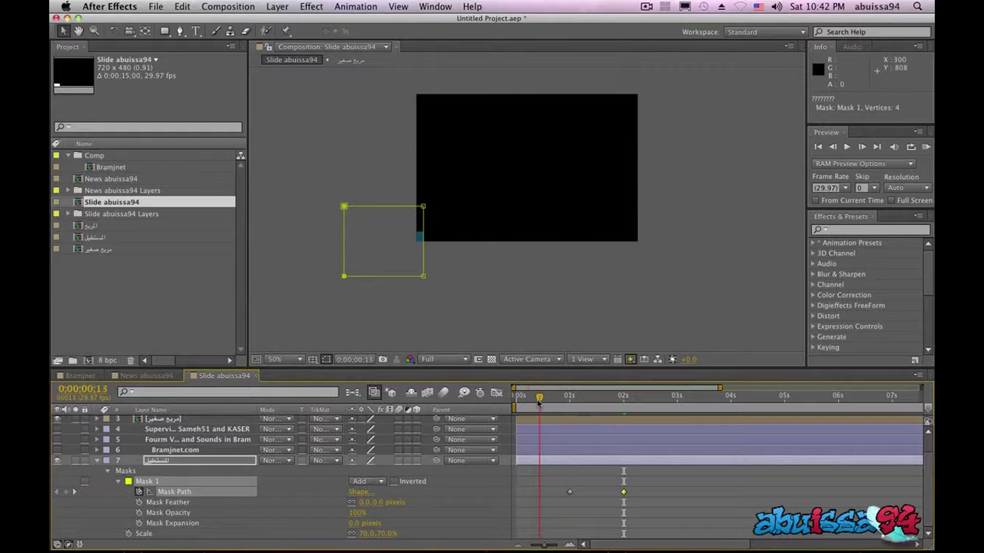
click(76, 494)
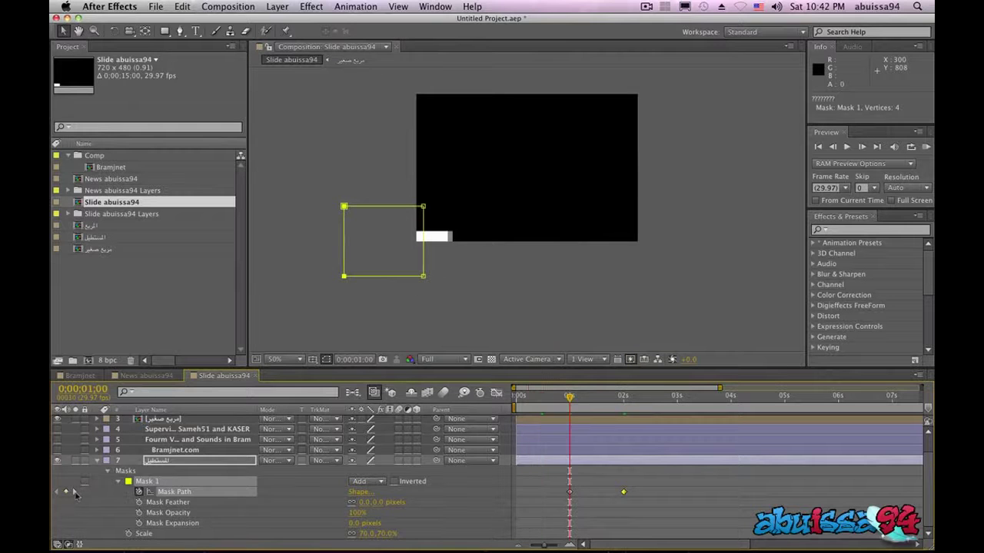
scroll(248, 468, up, 2)
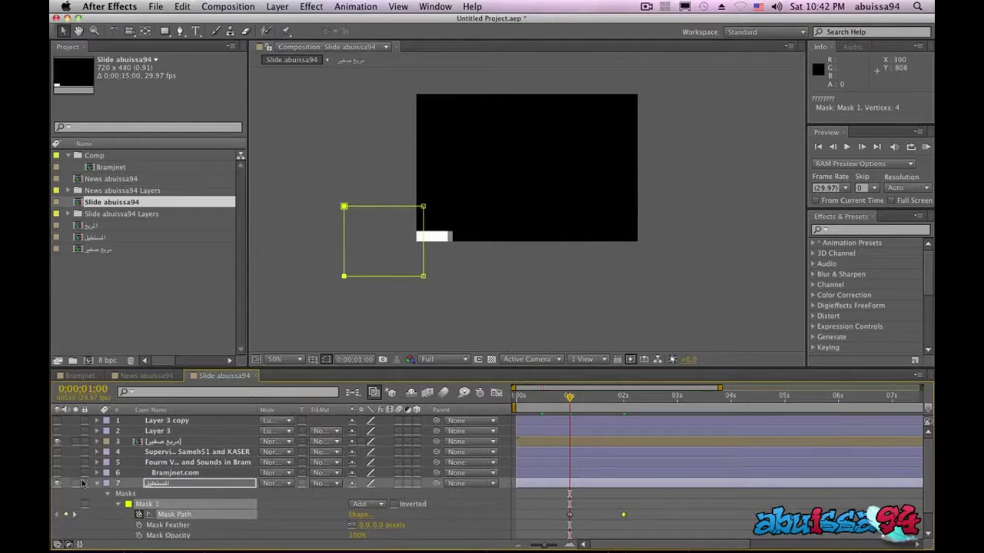
click(57, 444)
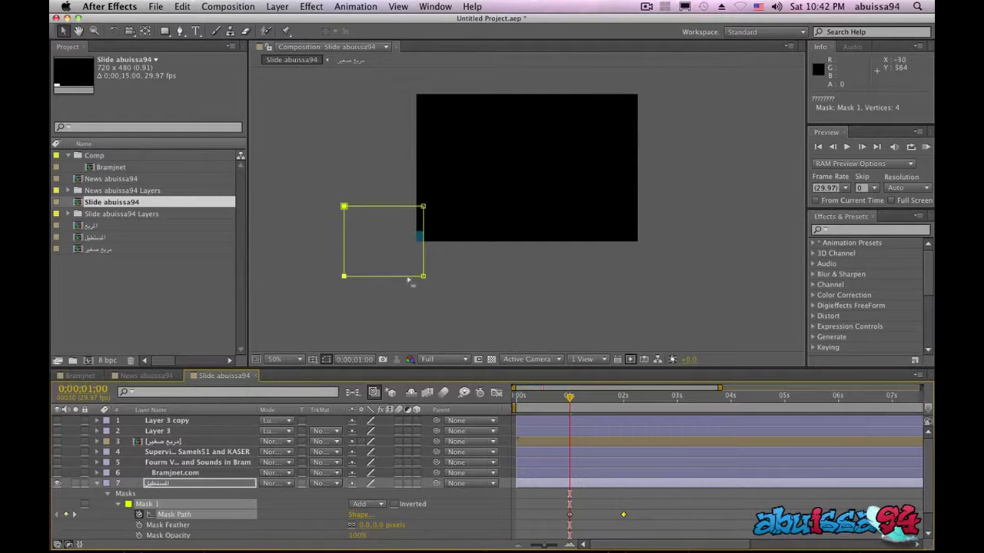
Step: Collapse the blue bar's mask into a thin vertical line at the 1-second keyframe, then scrub to check the wipe
click(346, 209)
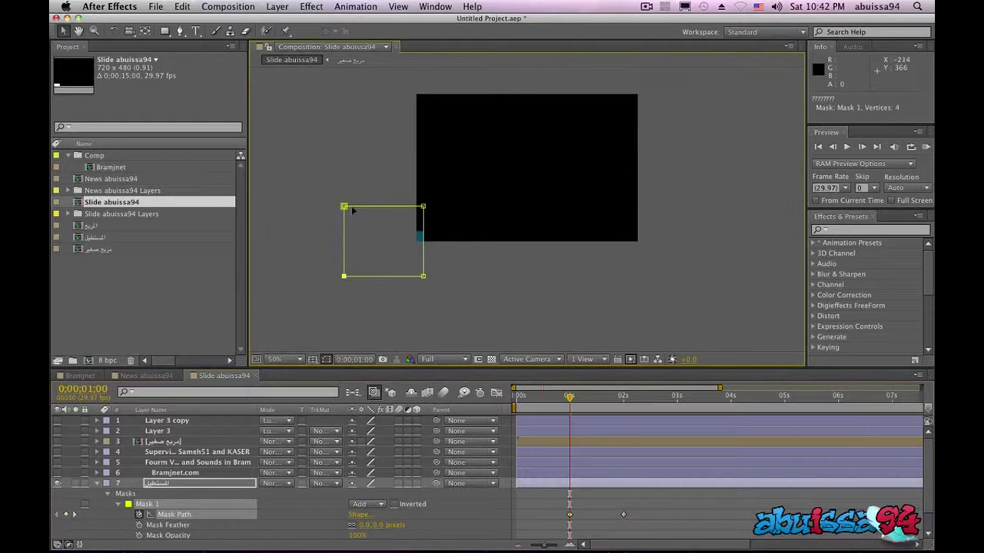
drag(344, 209, 424, 206)
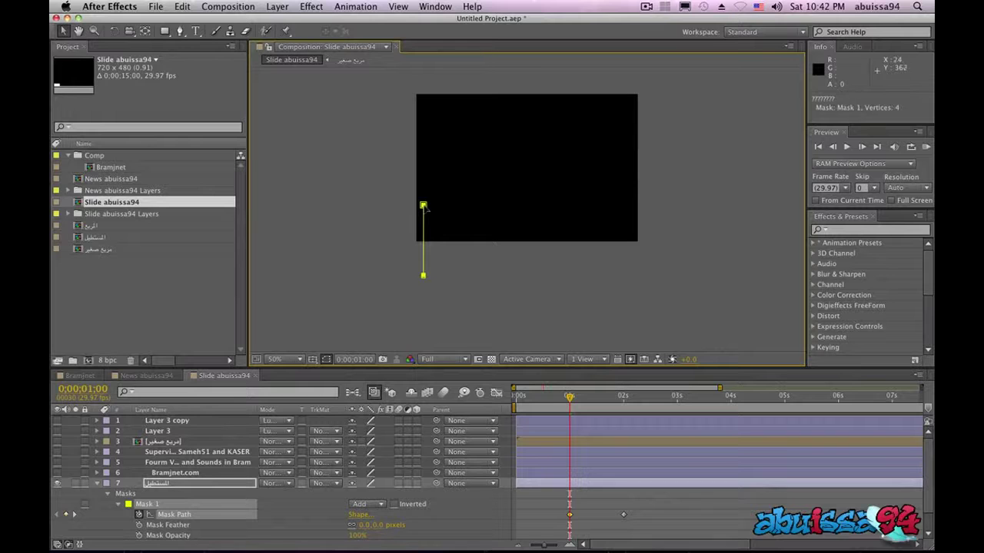
click(98, 484)
click(231, 462)
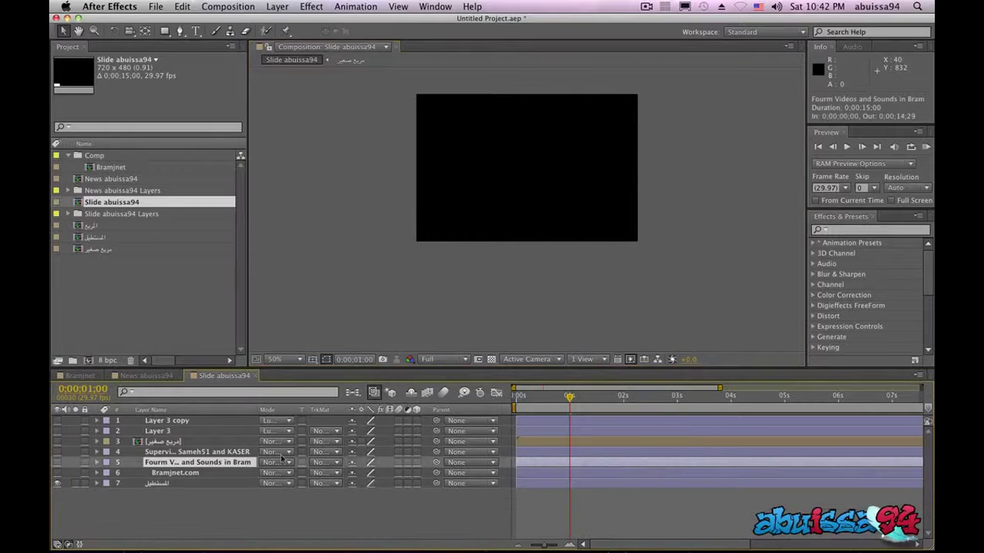
mouse_move(517, 397)
mouse_down()
mouse_move(673, 396)
mouse_move(517, 398)
mouse_up()
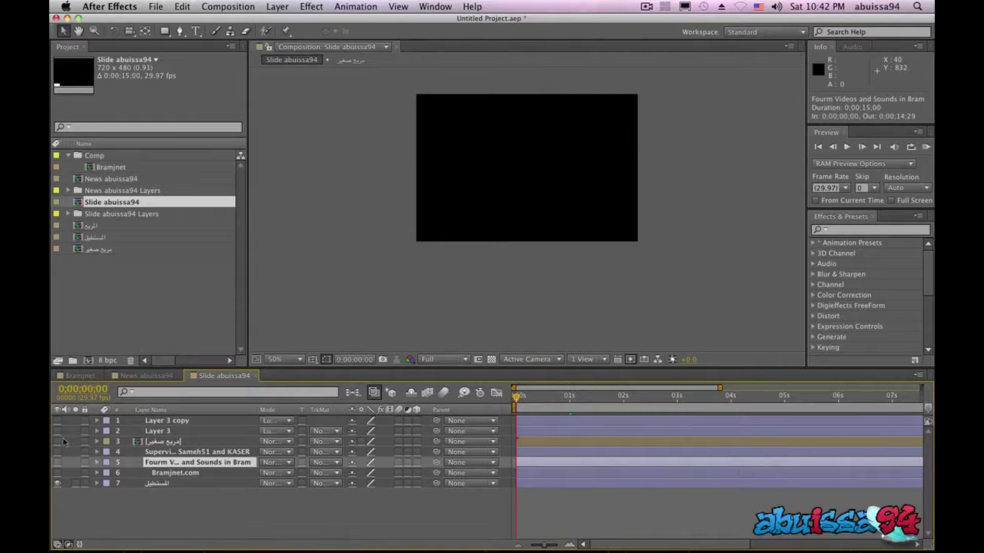
drag(514, 400, 654, 408)
Step: End the work area at 2:17 and play a RAM Preview of the animation
key(n)
click(926, 147)
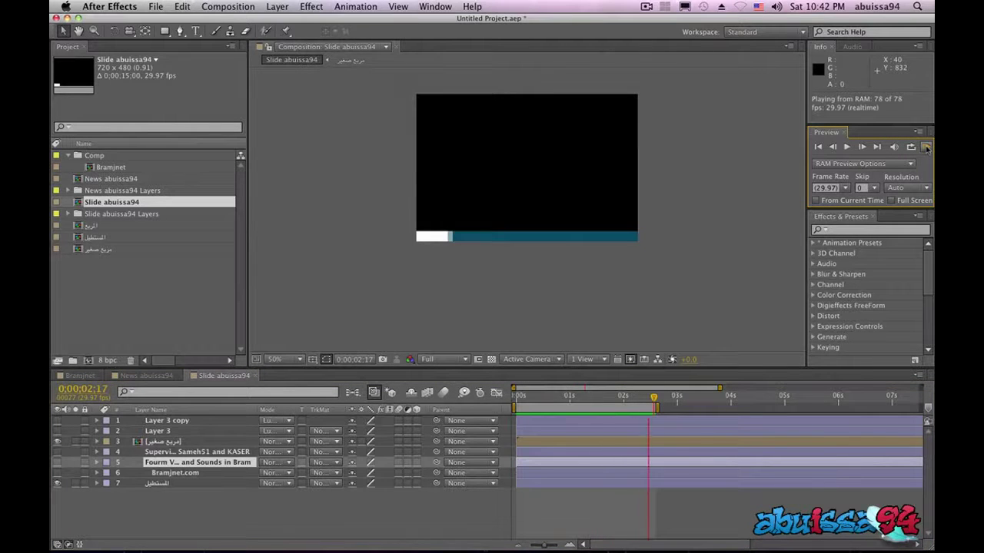
click(926, 148)
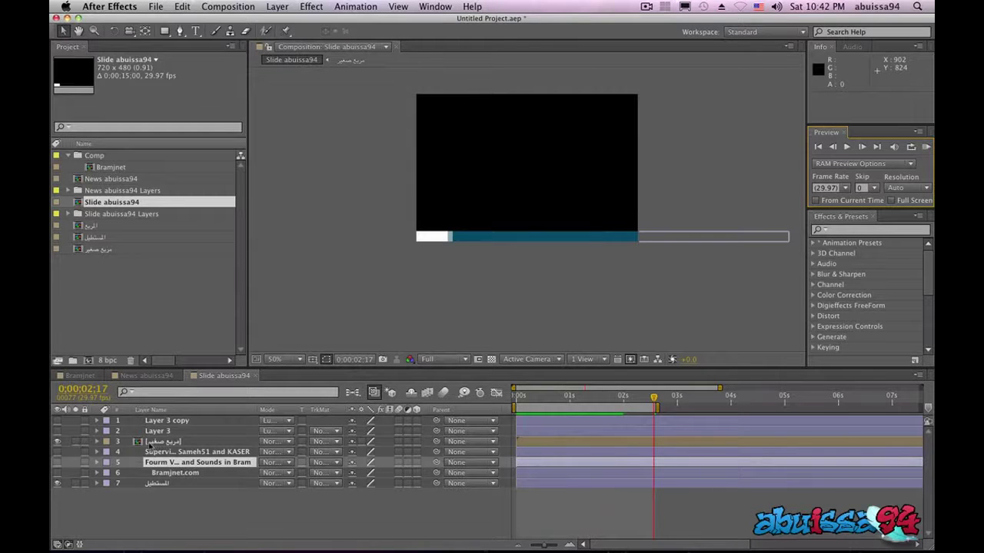
Step: Move the white block's (layer 3) Mask Path keyframe earlier to 0:24
click(160, 443)
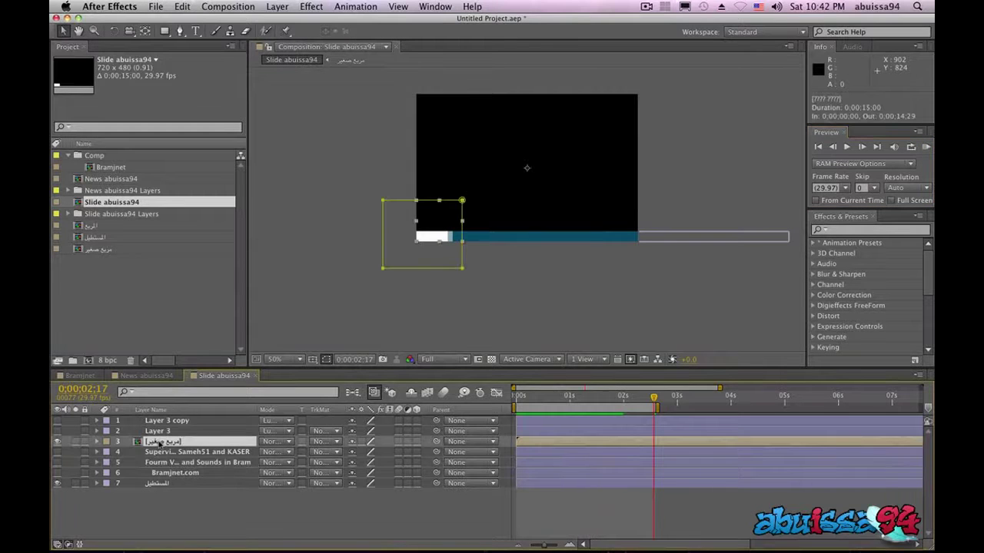
click(97, 442)
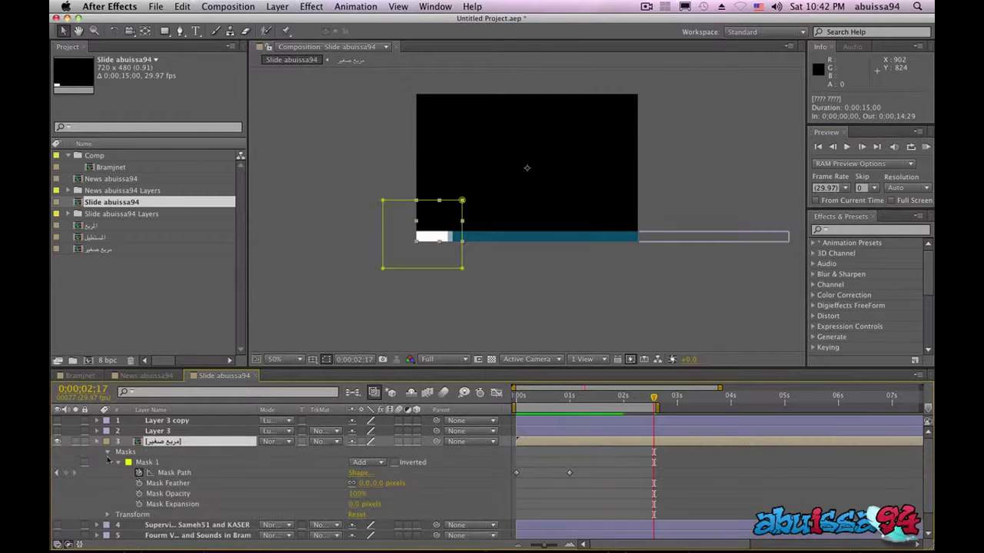
click(569, 473)
drag(567, 474, 565, 474)
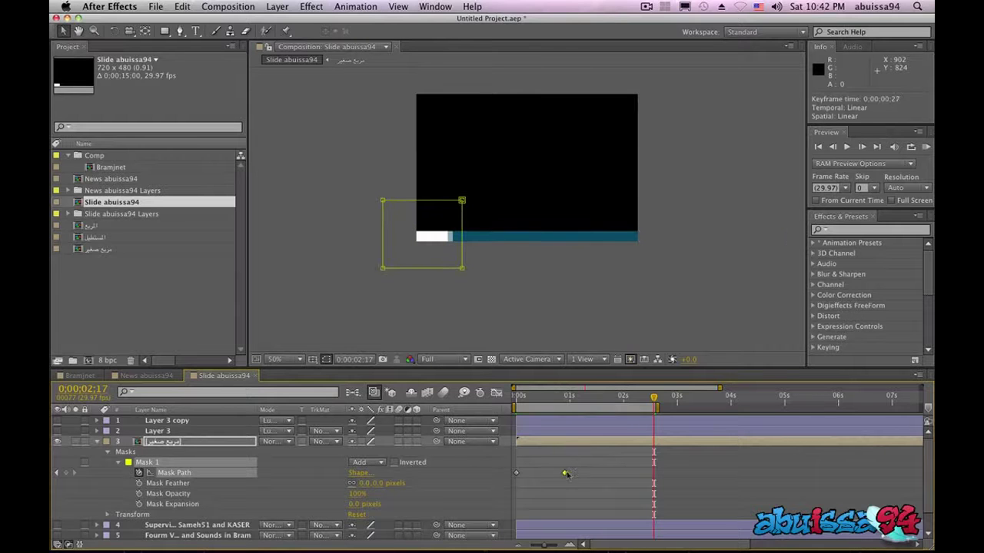
drag(658, 402, 567, 415)
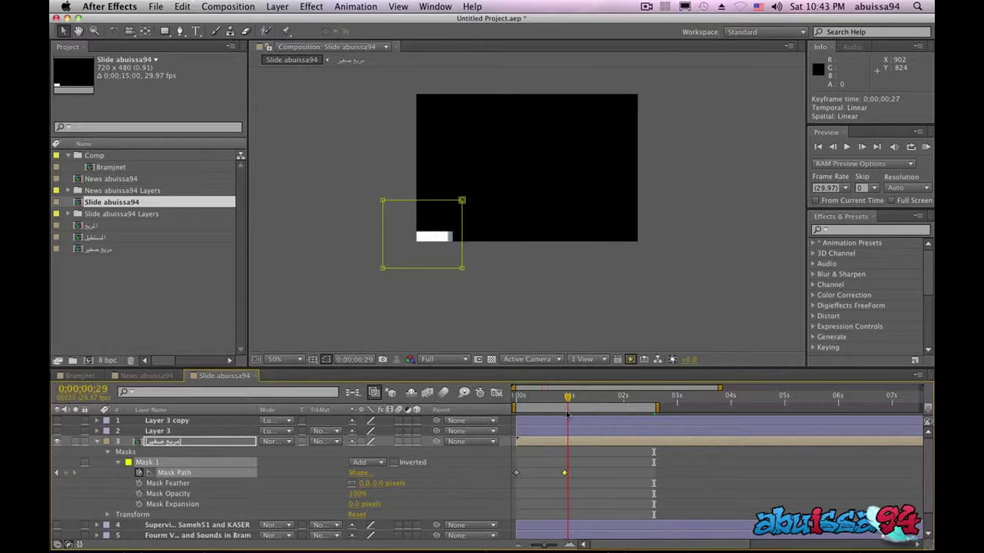
drag(567, 415, 573, 416)
drag(565, 478, 559, 477)
drag(573, 402, 562, 409)
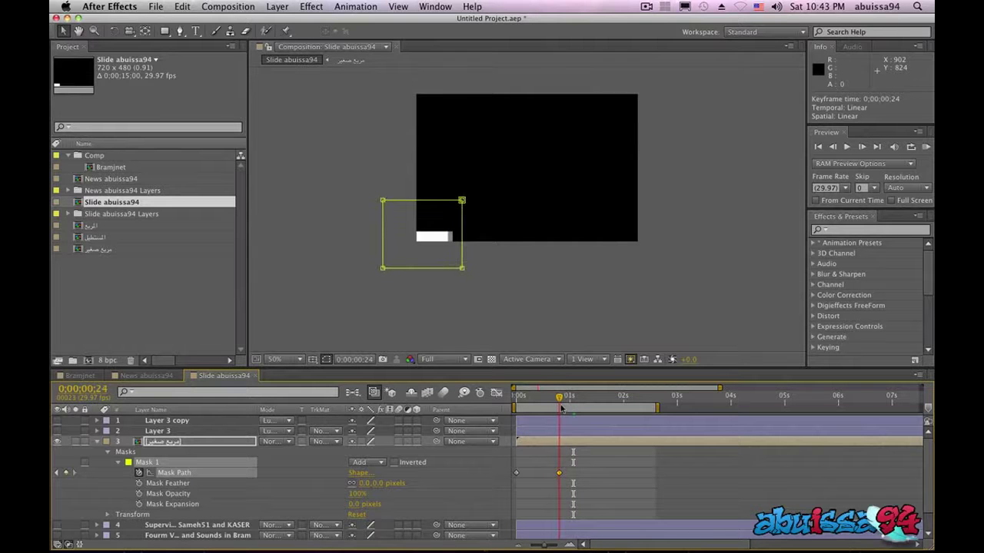
Step: Shift the blue bar's (layer 7) Mask Path keyframe to 0:25, collapse both layers, and preview
scroll(572, 481, down, 2)
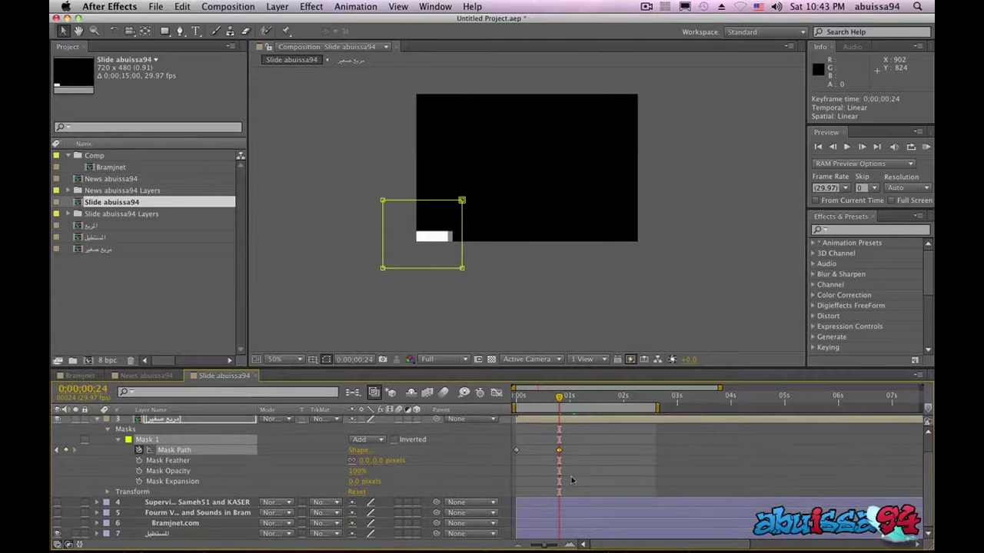
click(96, 534)
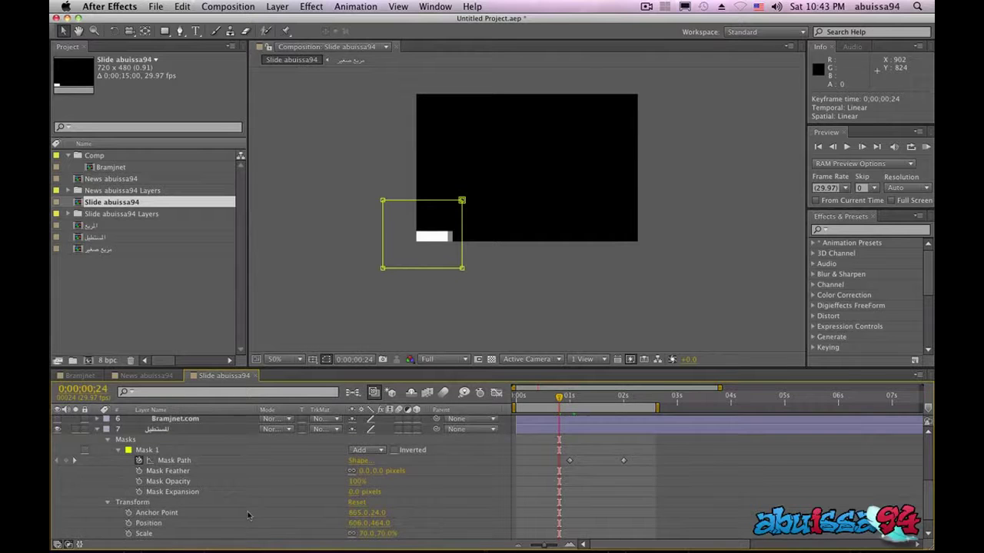
scroll(247, 515, up, 5)
click(567, 524)
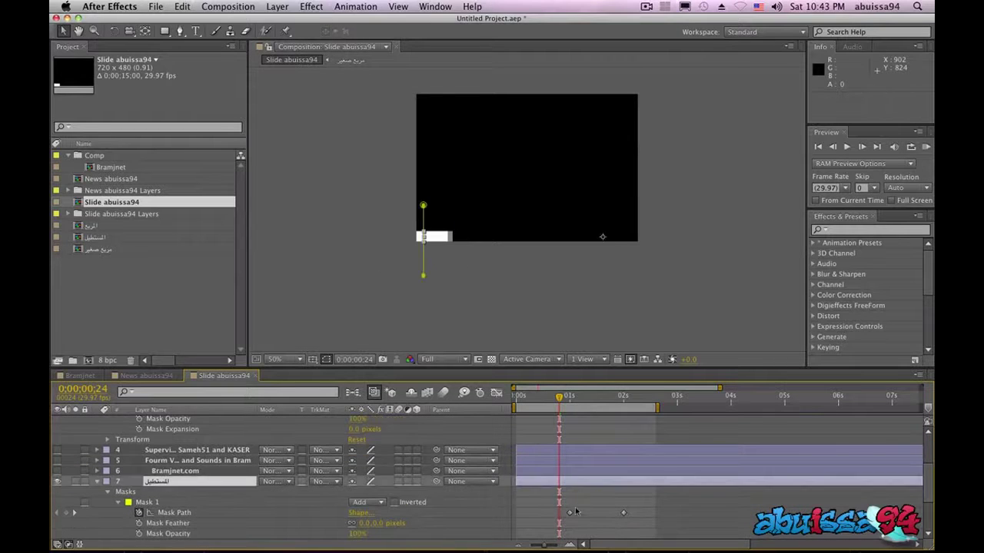
drag(566, 515, 565, 513)
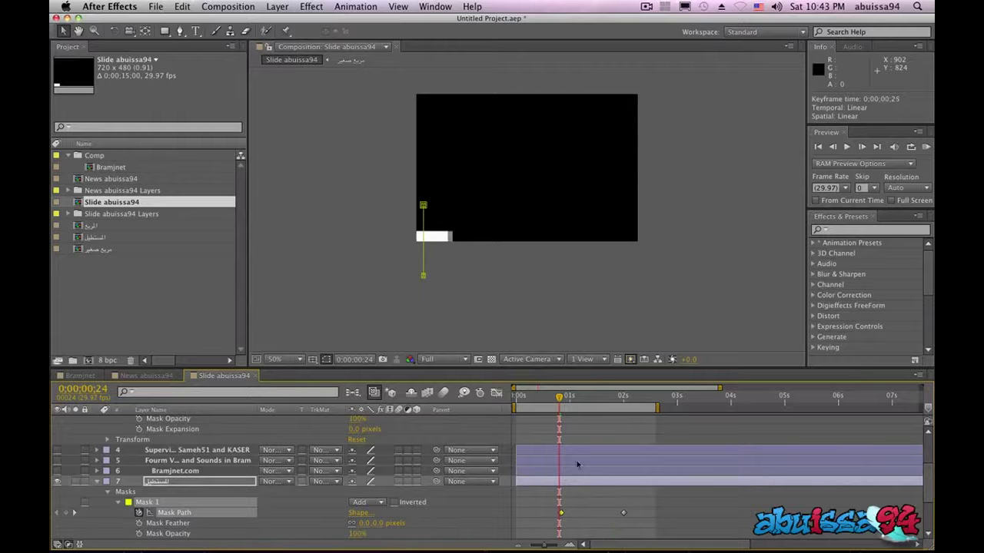
mouse_move(559, 397)
mouse_down()
mouse_move(549, 398)
mouse_move(645, 410)
mouse_move(636, 412)
mouse_up()
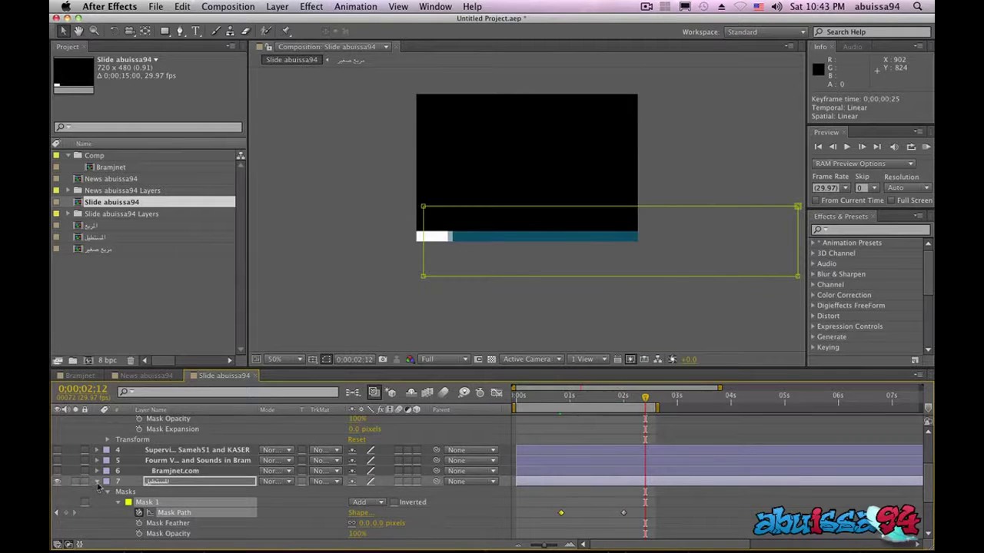
click(98, 484)
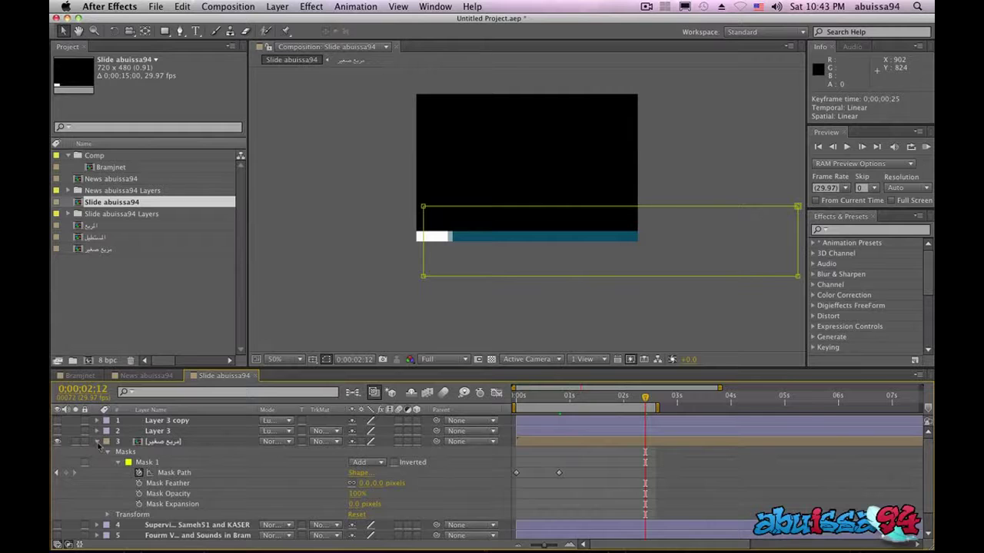
click(97, 442)
click(926, 147)
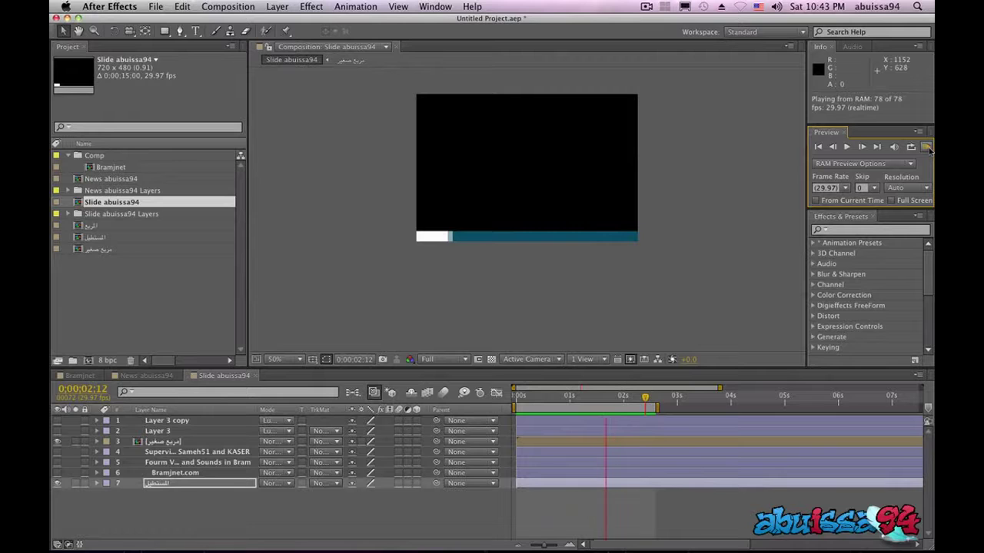
Step: Stop the preview and select layer 3, the white block
click(509, 352)
click(149, 443)
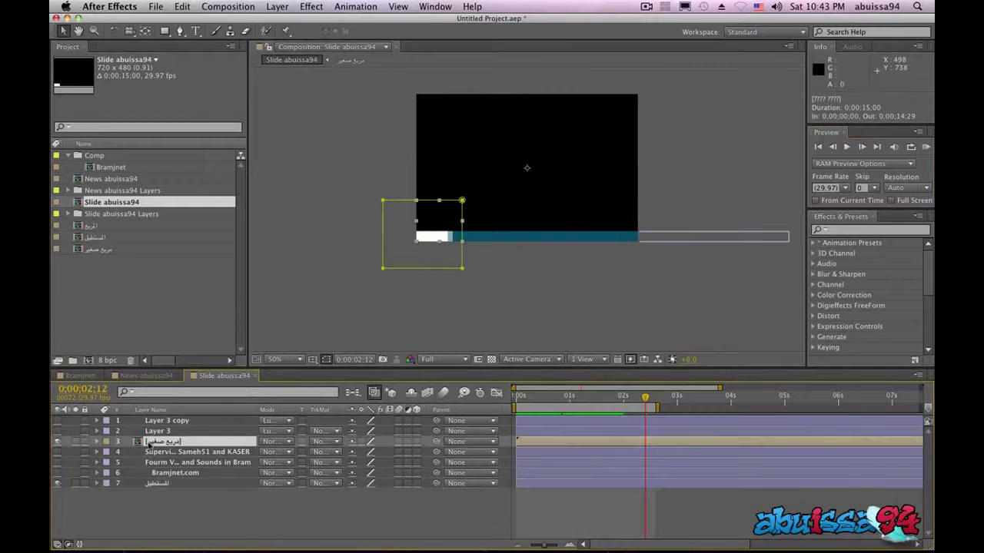
click(163, 523)
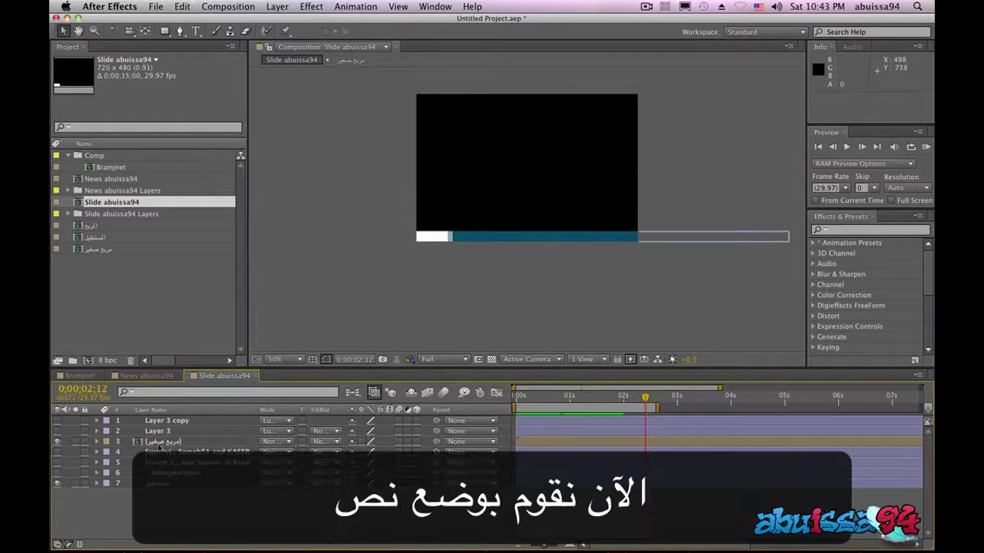
click(160, 443)
scroll(332, 271, up, 2)
scroll(338, 261, down, 1)
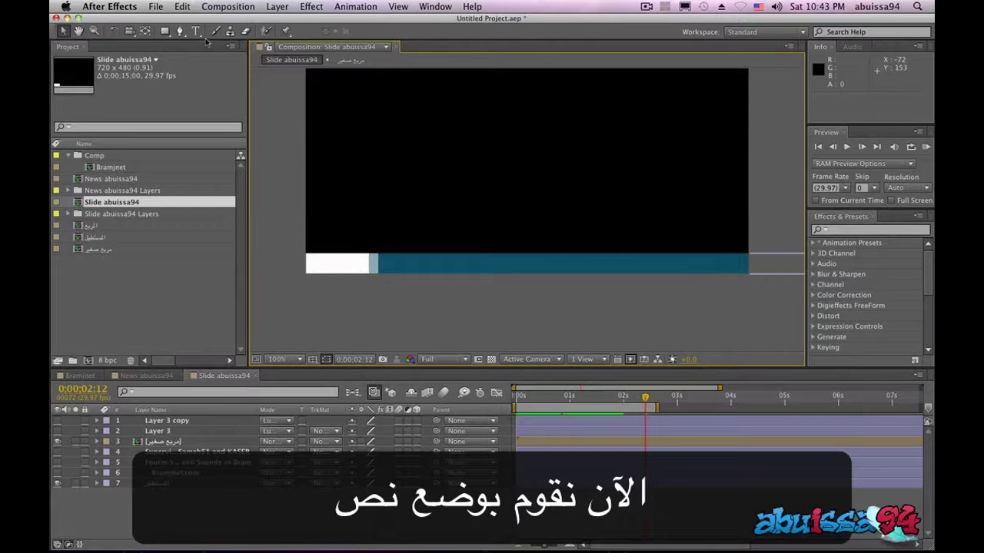
Step: Add a NEWS text layer inside the white block and position it at the left end
click(196, 31)
click(332, 264)
text(NEWS)
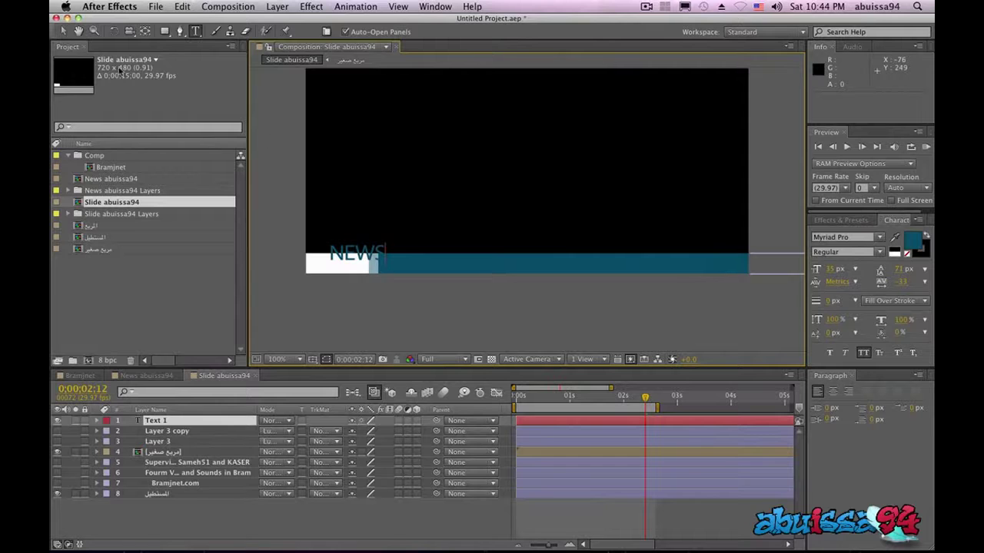
click(63, 32)
drag(348, 253, 332, 263)
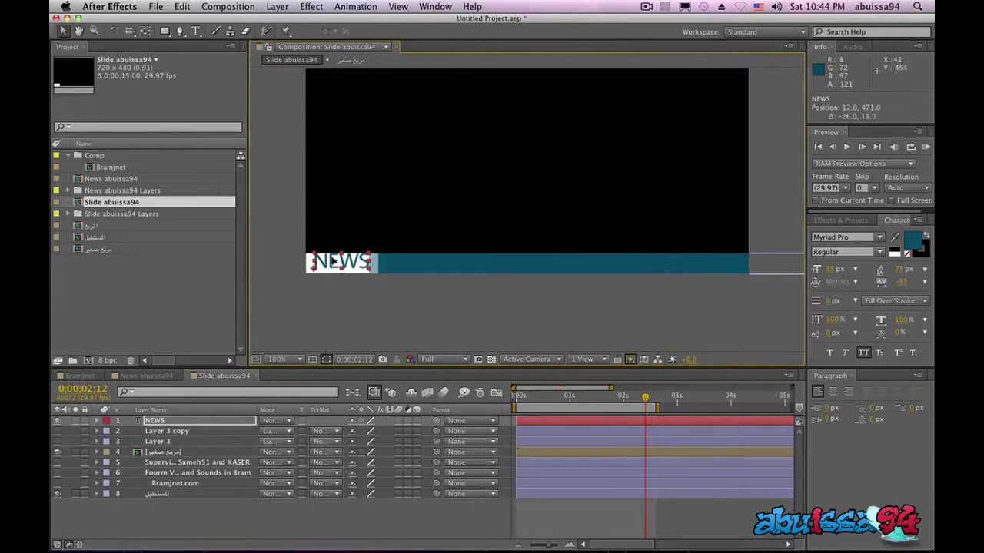
click(196, 31)
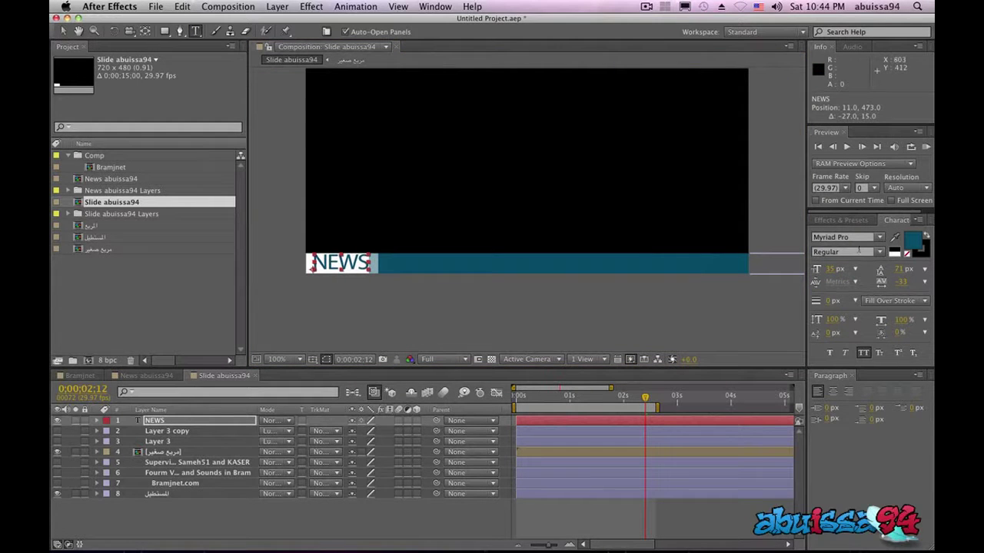
click(857, 238)
key(Return)
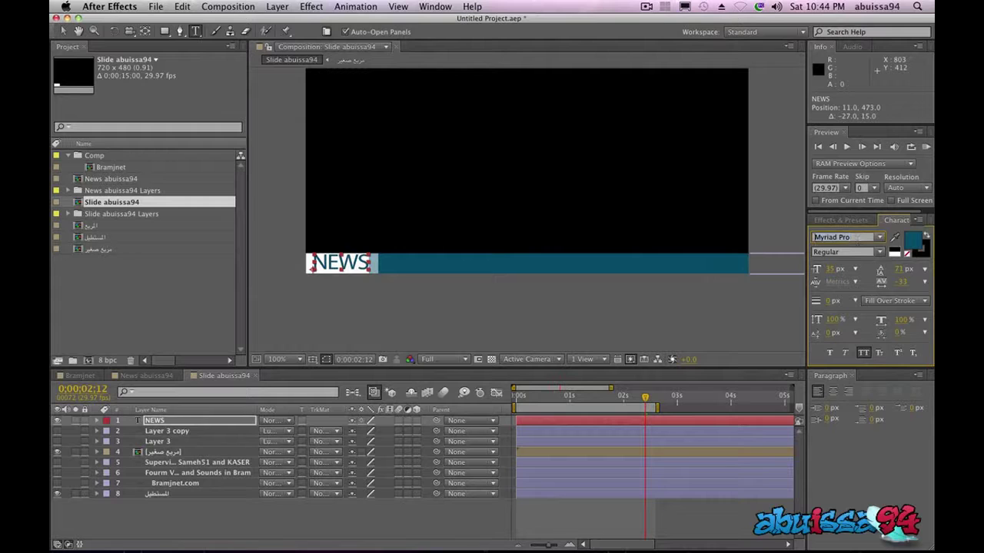
Step: Set the NEWS text font to BankGothic Md BT
click(859, 238)
text(Basem)
key(Down)
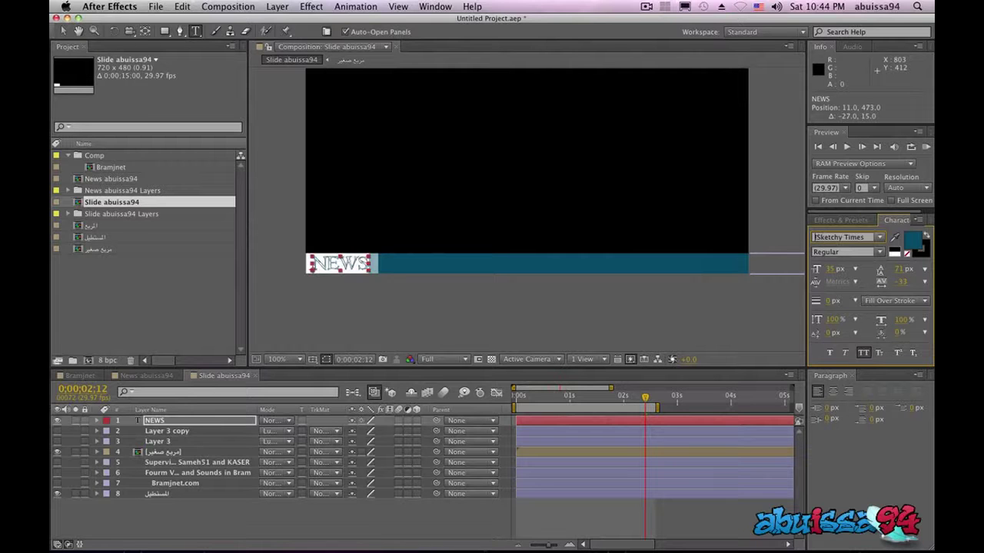
key(Up)
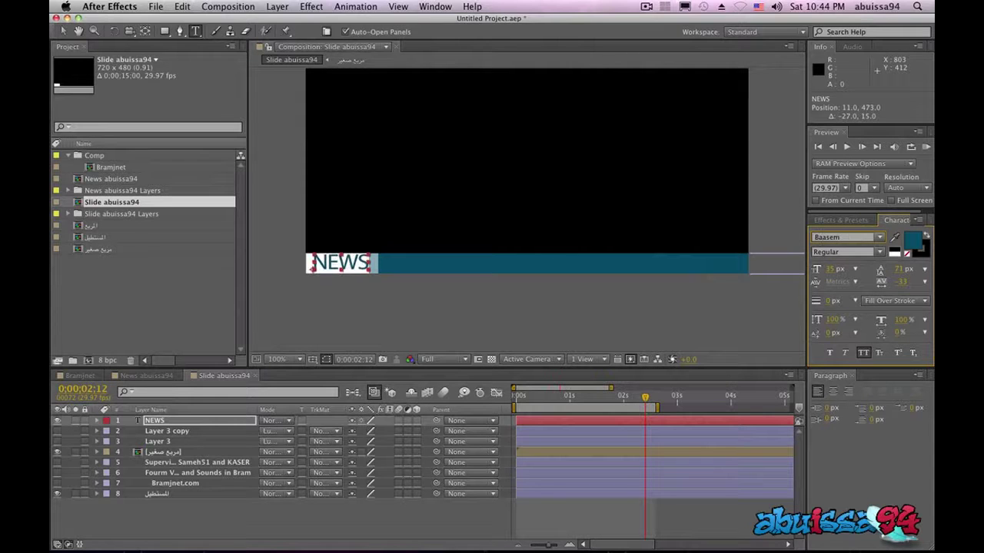
key(Up)
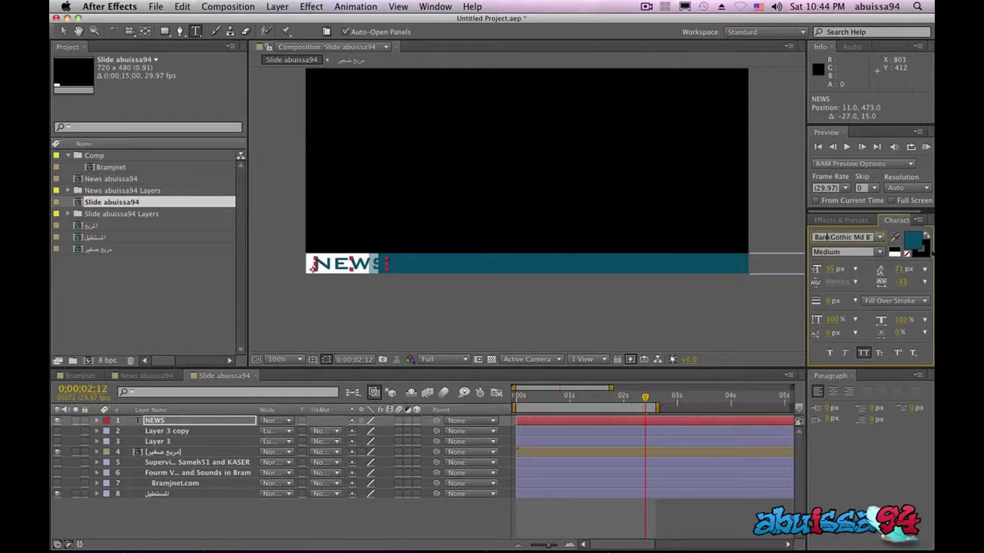
click(843, 238)
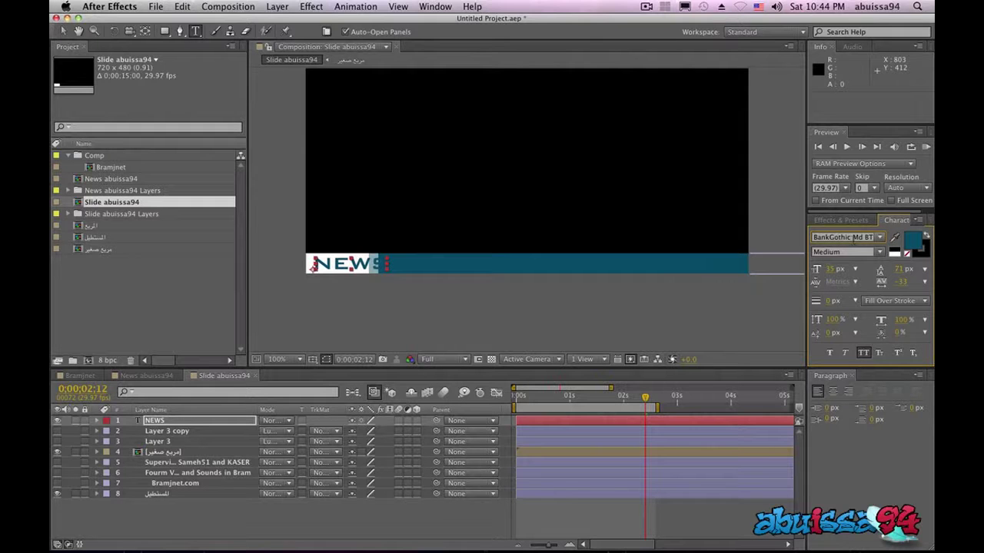
click(64, 32)
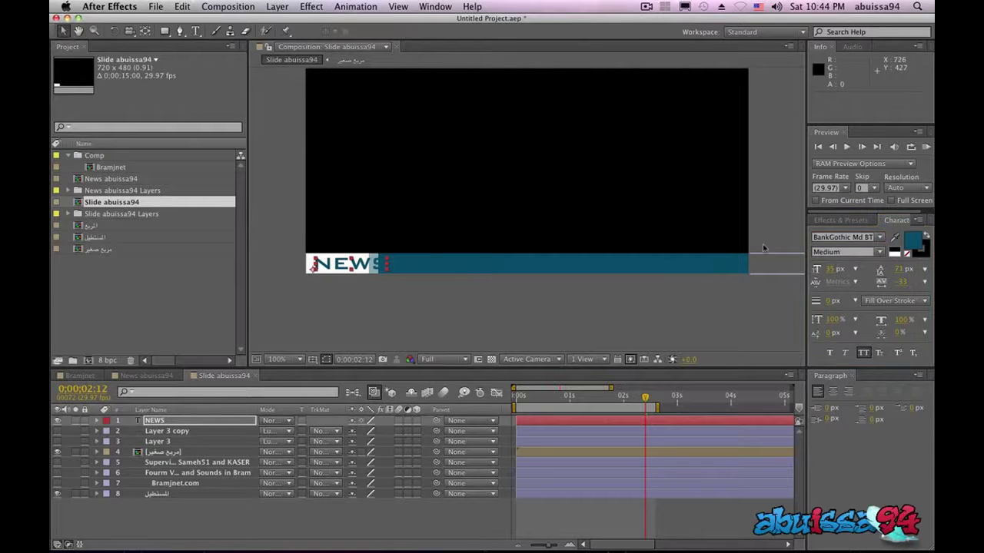
Step: Try NEWS font sizes of 25, 27 and 26 px, nudging it within the white block
click(830, 269)
key(Down)
key(Down)
key(Down)
key(Up)
key(Up)
drag(356, 268, 348, 266)
click(831, 271)
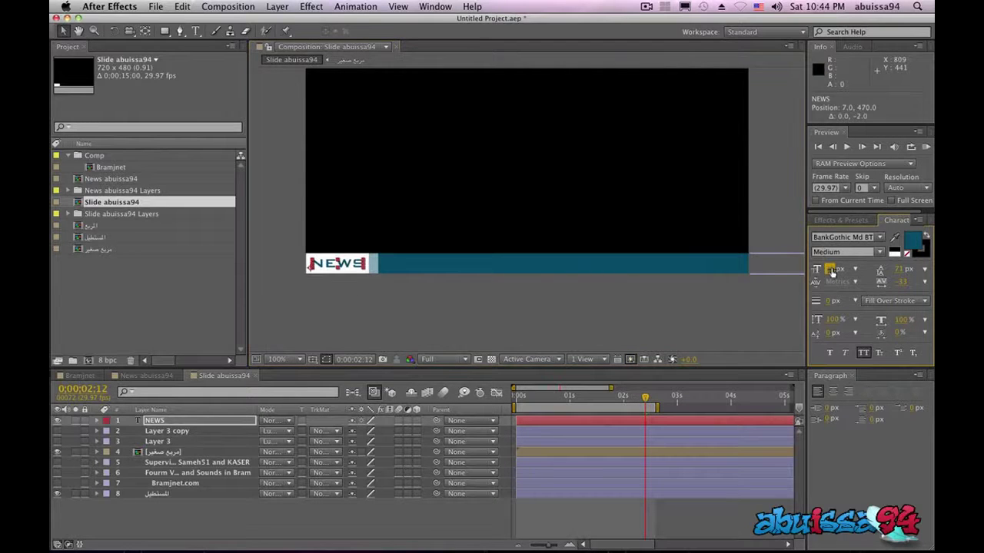
key(Up)
key(Up)
key(Return)
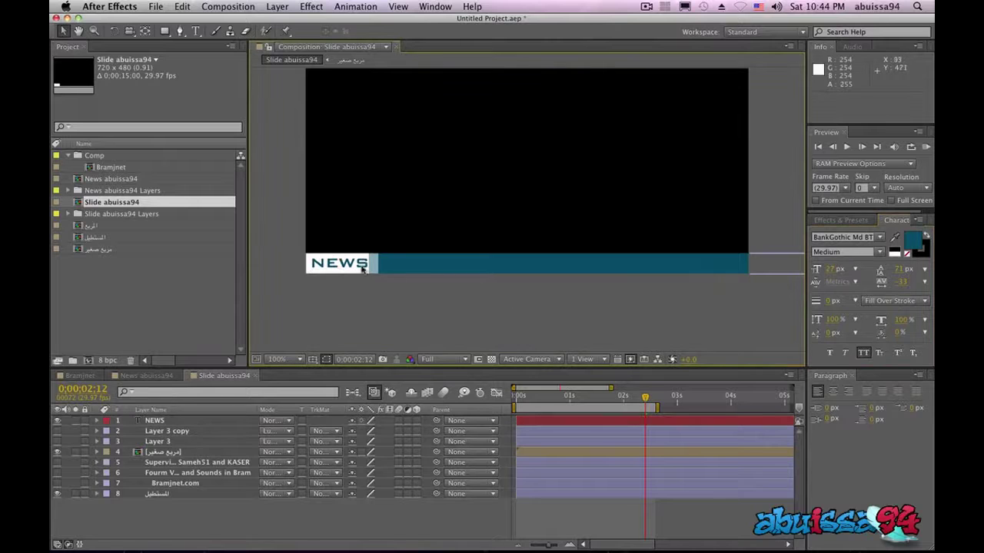
key(Left)
key(Left)
key(Left)
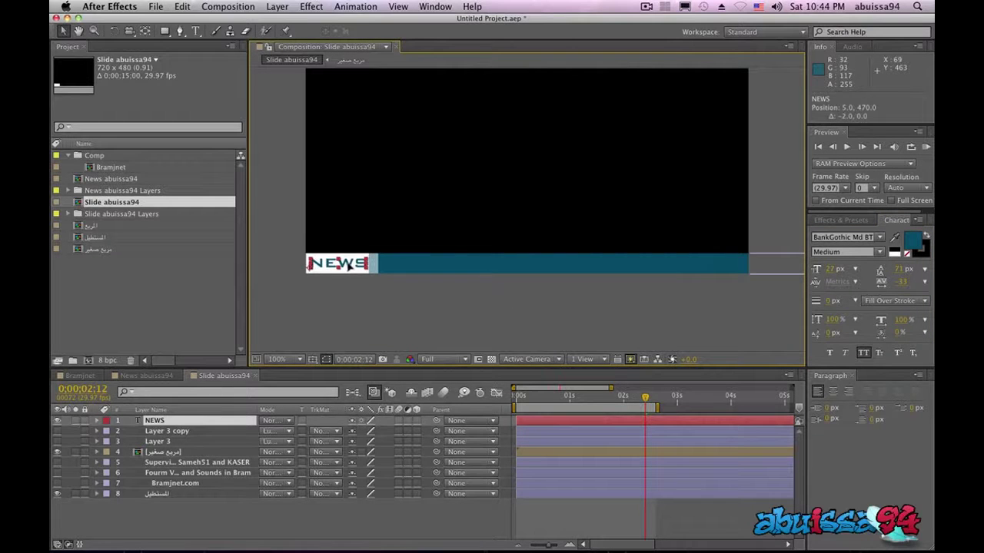
click(349, 282)
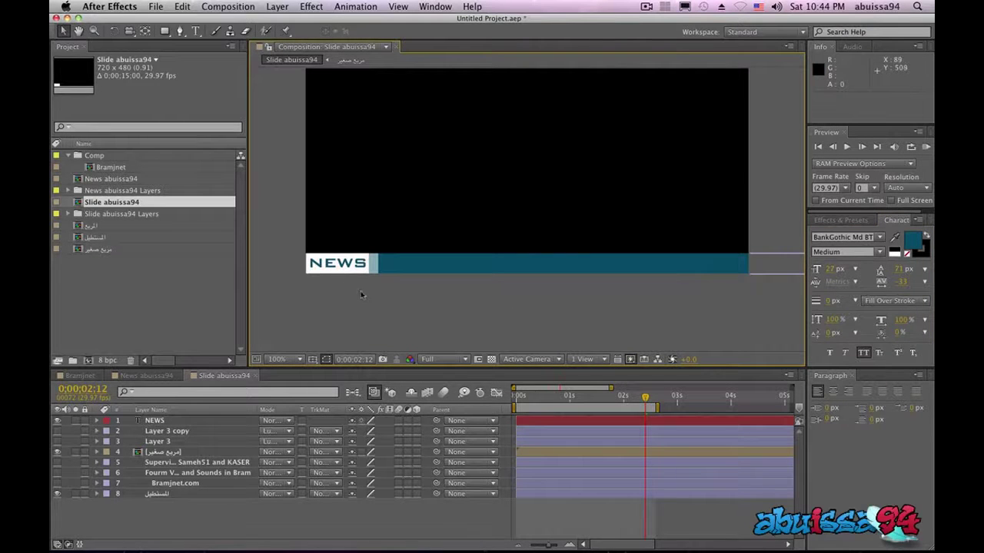
click(830, 270)
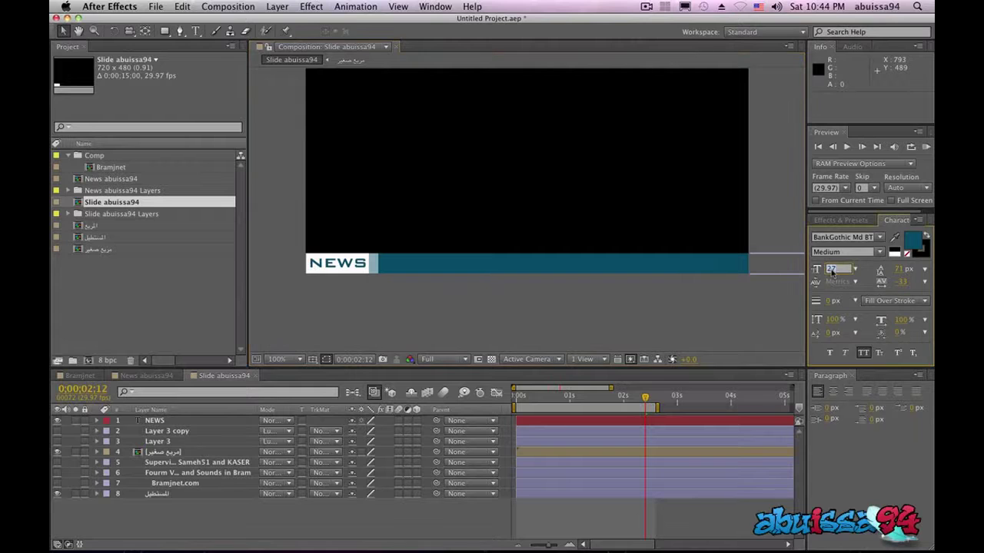
text(26)
key(Return)
click(636, 307)
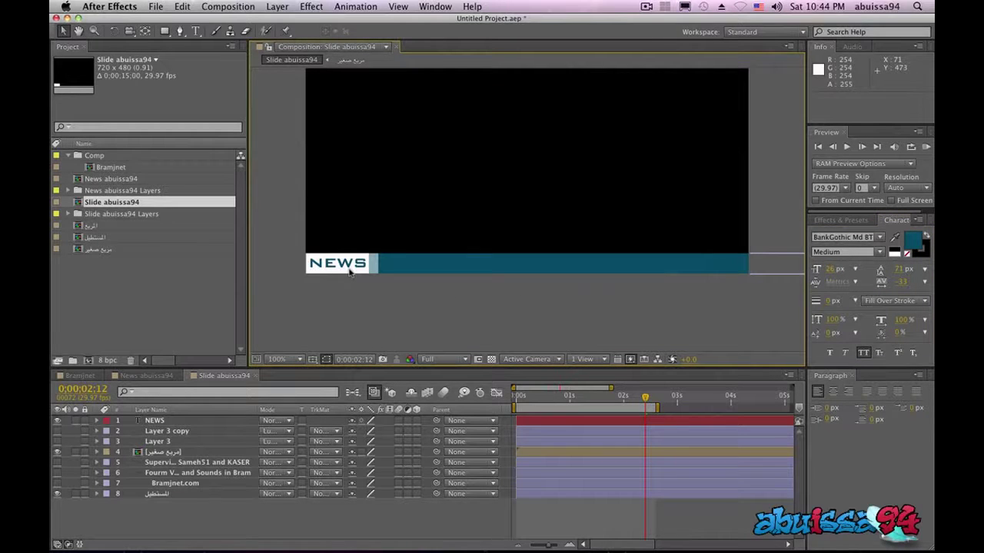
Step: Shrink NEWS to 25 px and reposition it inside the white box
click(65, 32)
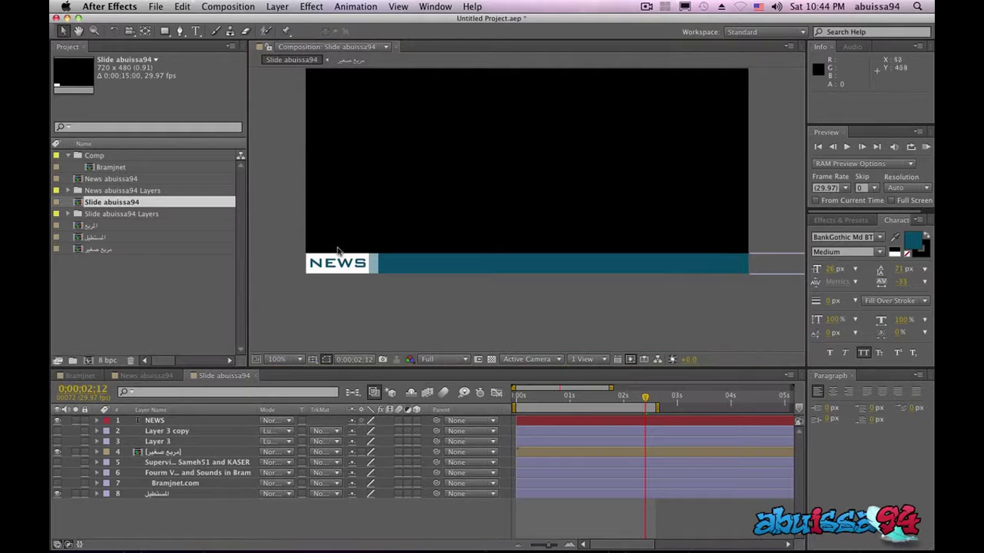
click(170, 422)
drag(351, 264, 350, 264)
click(354, 311)
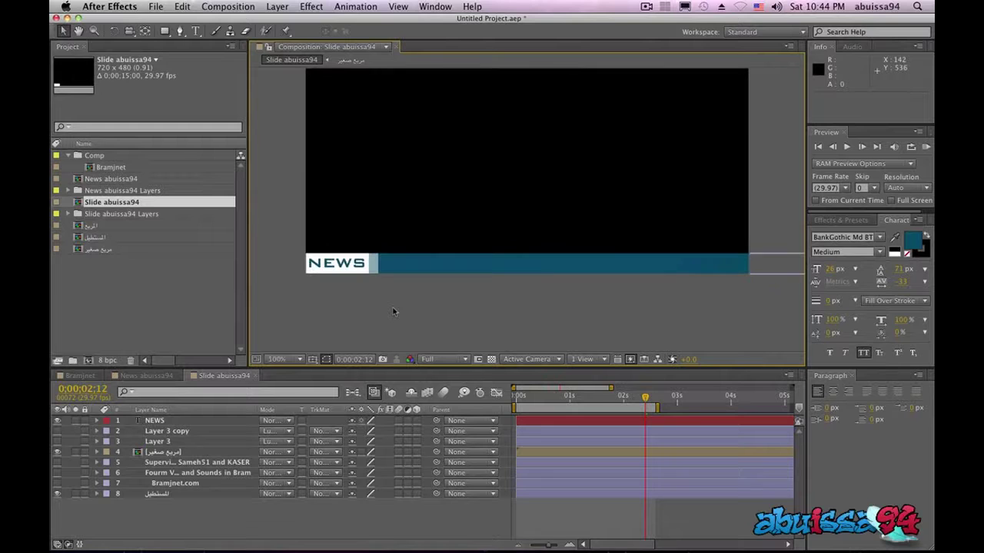
click(830, 269)
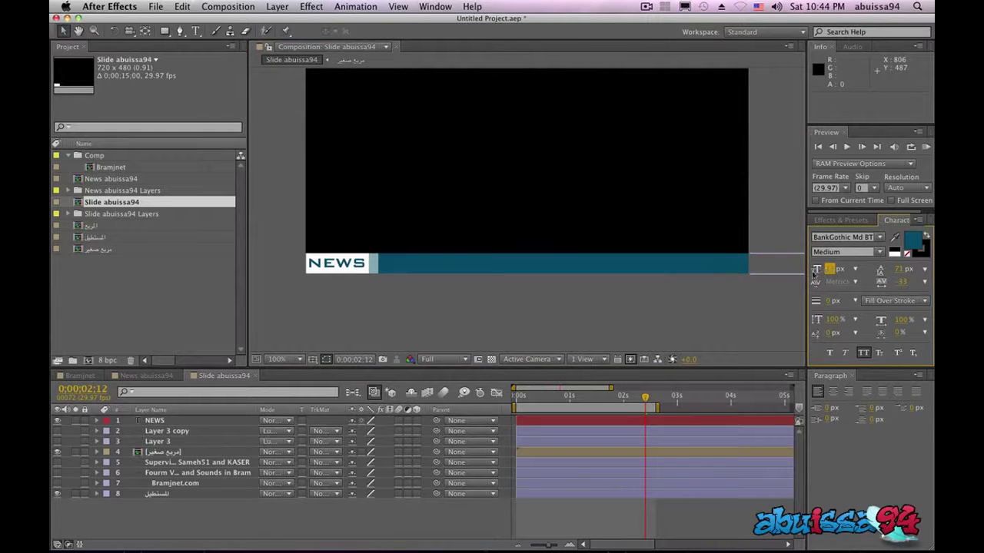
click(199, 421)
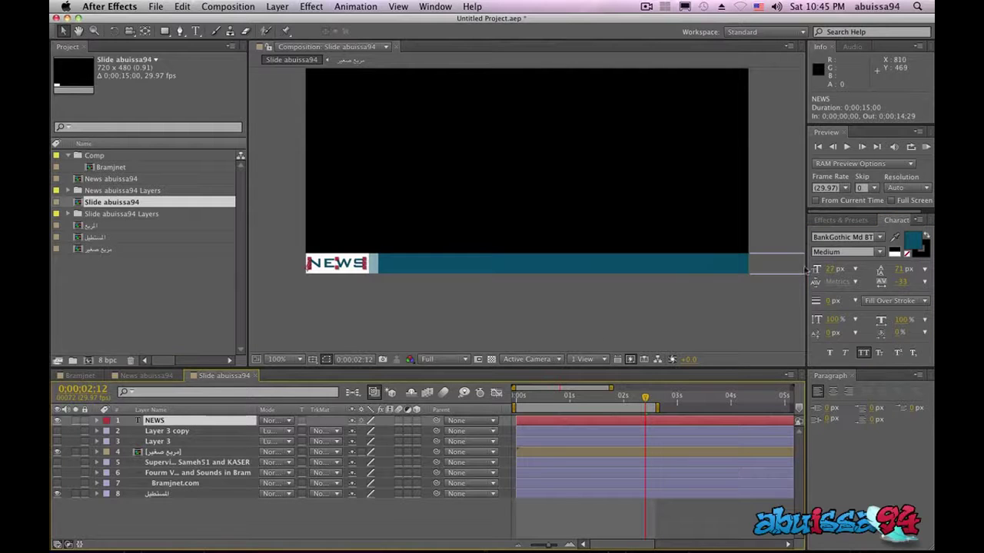
key(Down)
key(Down)
key(Down)
click(454, 290)
drag(339, 264, 344, 263)
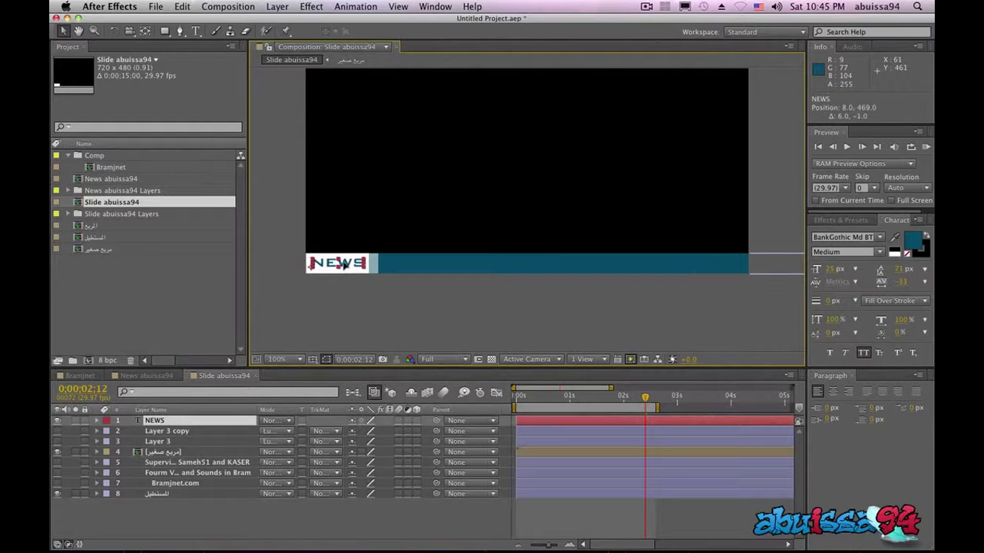
click(506, 291)
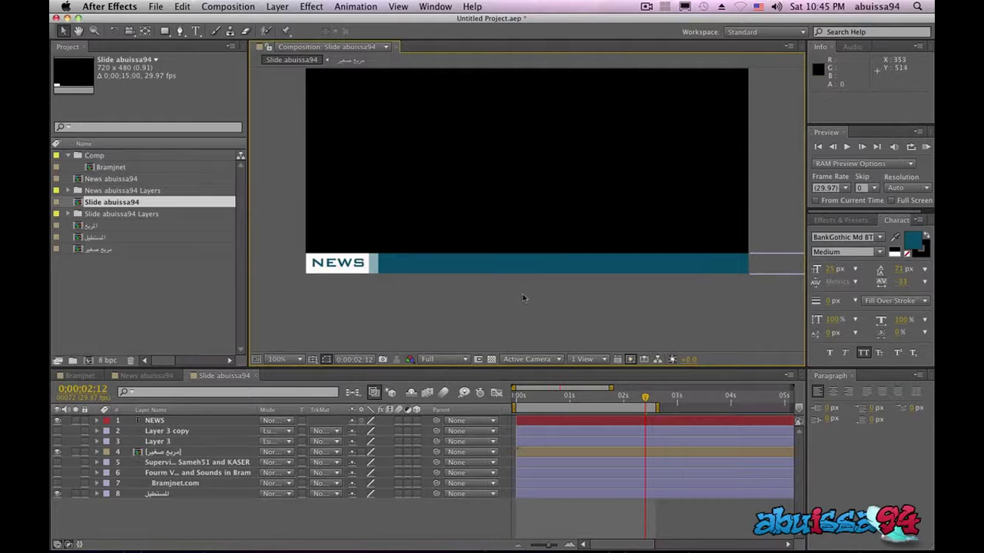
click(176, 422)
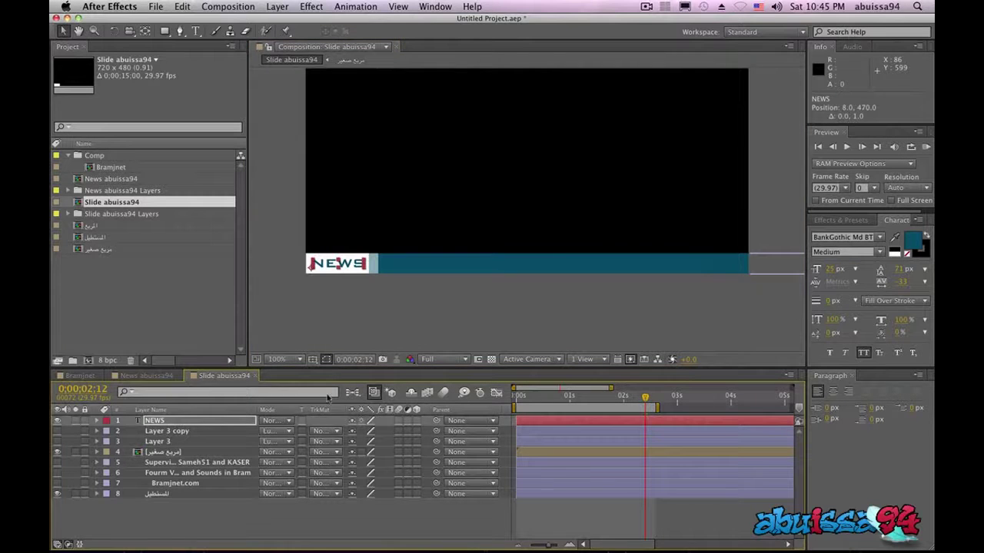
click(365, 325)
Step: Reduce the NEWS text to 23 px and check its fit at 50% and 100% zoom
key(comma)
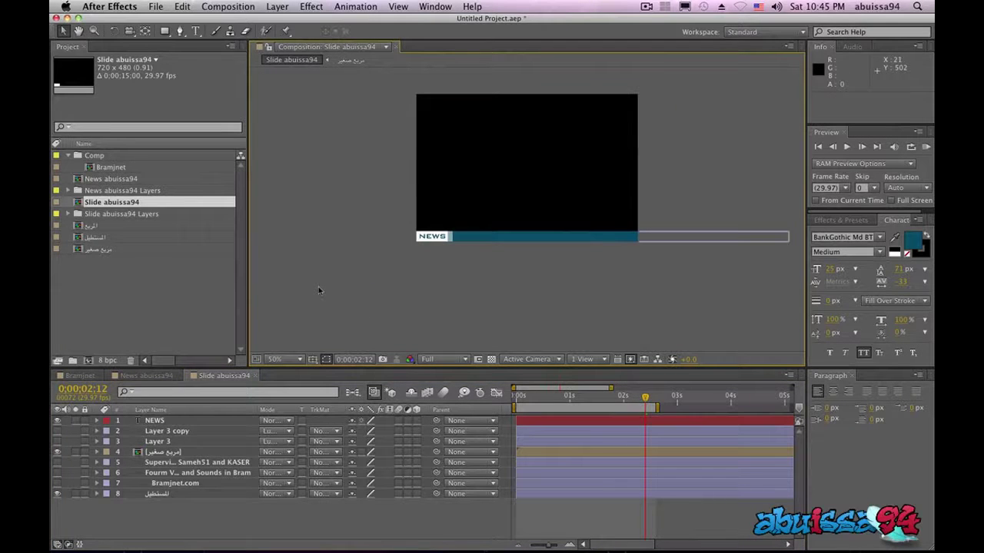
click(830, 269)
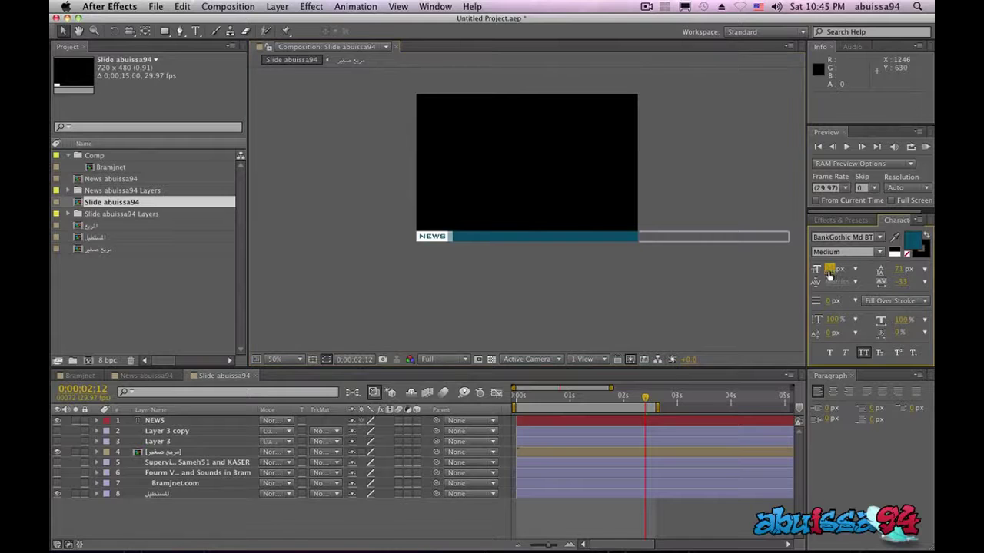
click(177, 420)
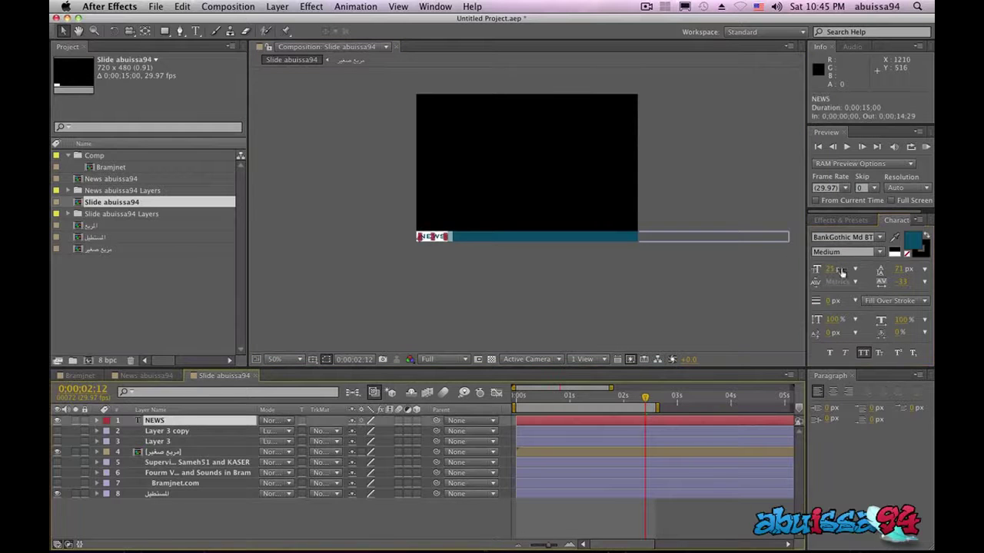
click(655, 279)
key(period)
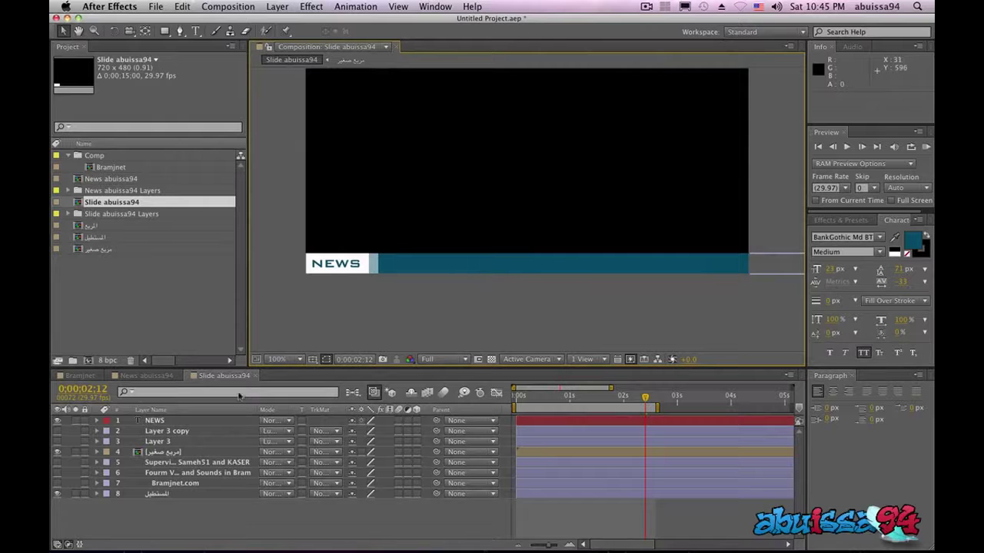
click(208, 422)
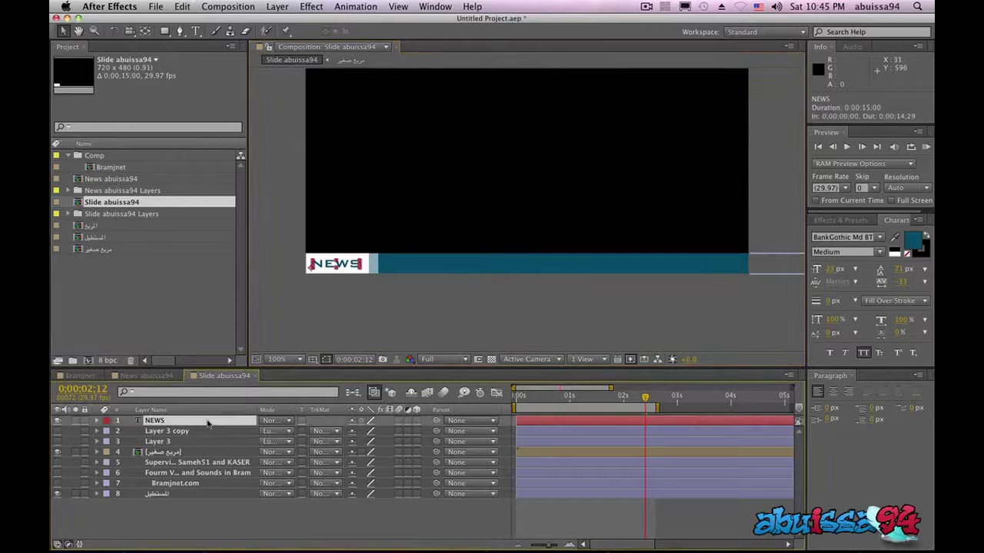
click(303, 344)
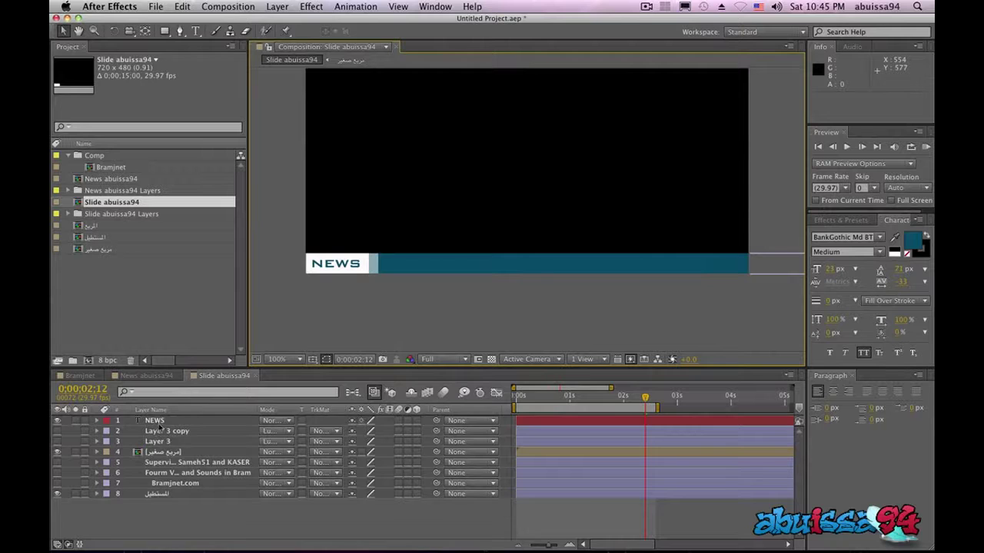
click(157, 422)
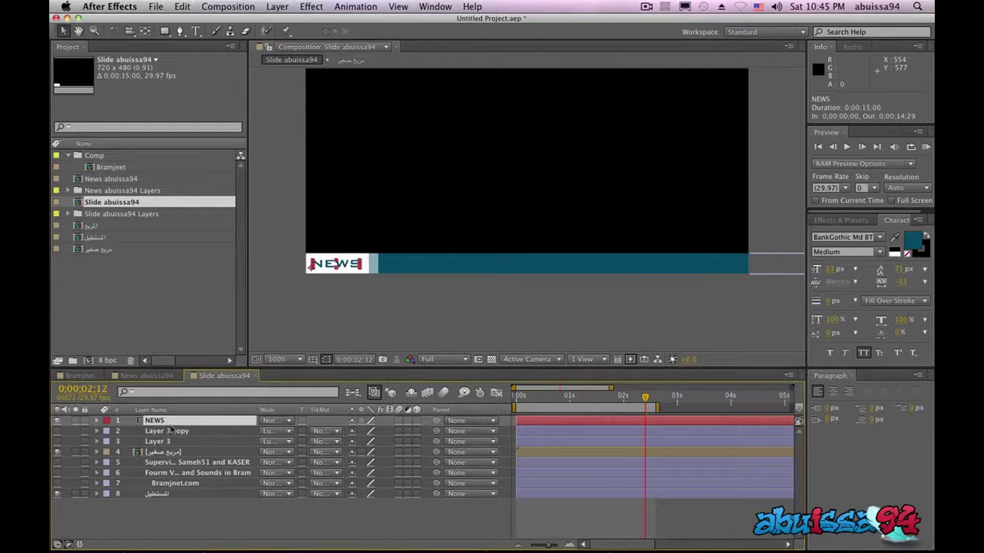
click(170, 431)
click(166, 421)
click(171, 432)
click(168, 421)
Step: Draw a rectangular mask around NEWS and set Mask Path keyframes at the start and about one second
click(164, 31)
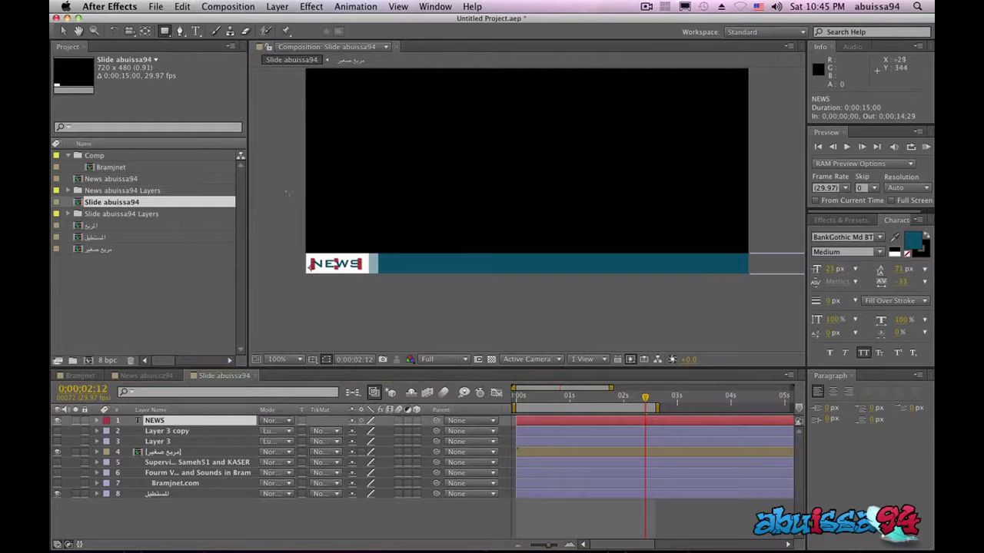
drag(289, 284, 377, 228)
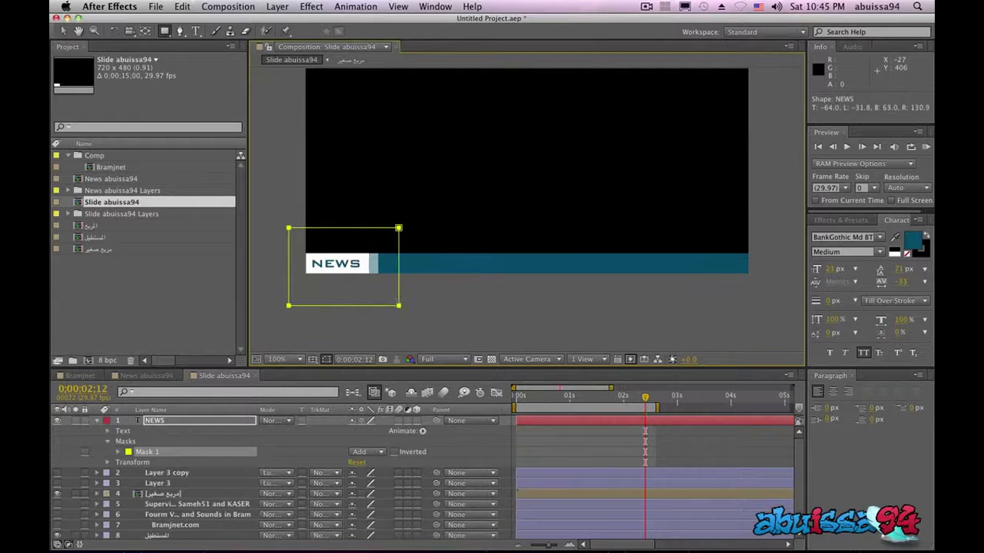
drag(378, 283, 365, 279)
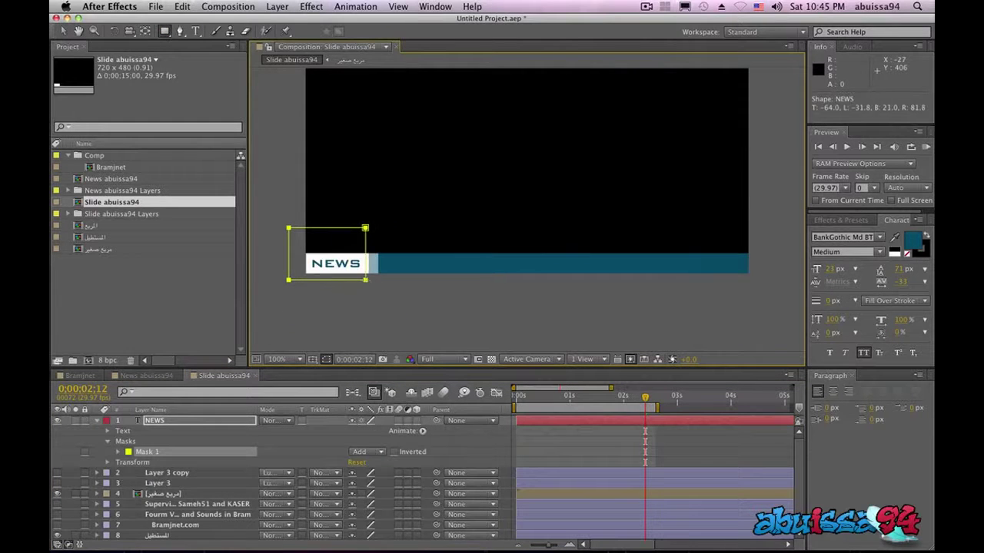
click(118, 452)
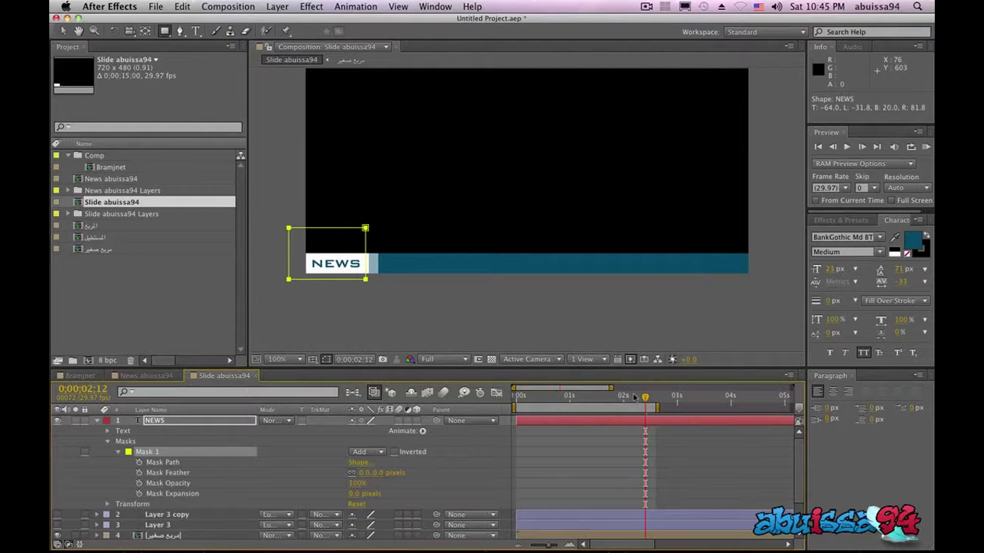
drag(645, 400, 515, 400)
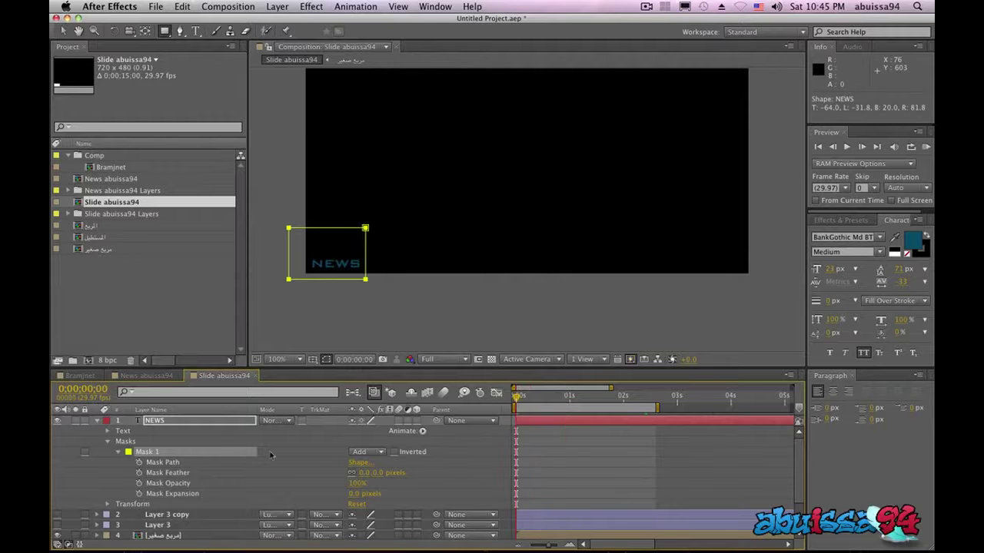
click(139, 462)
drag(517, 400, 563, 401)
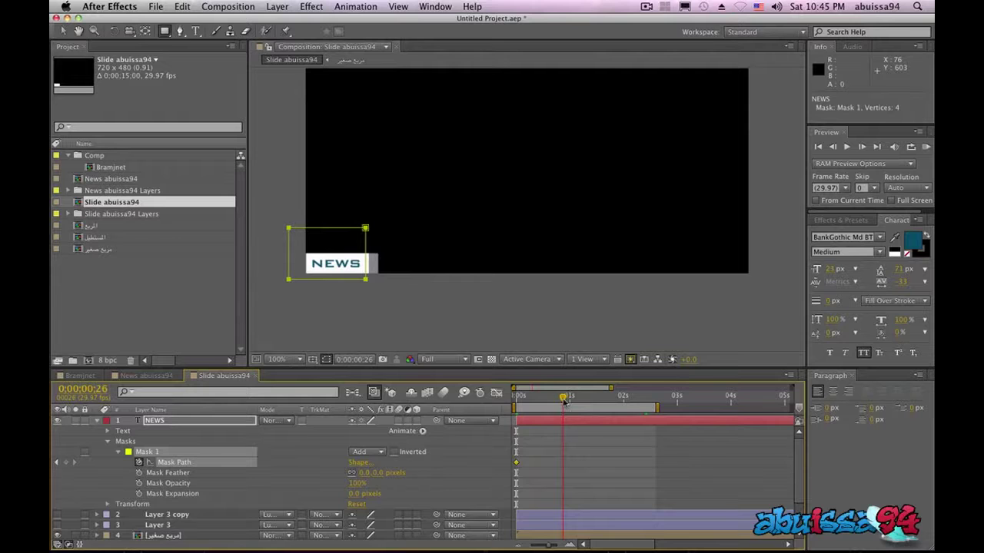
click(65, 463)
drag(564, 400, 507, 400)
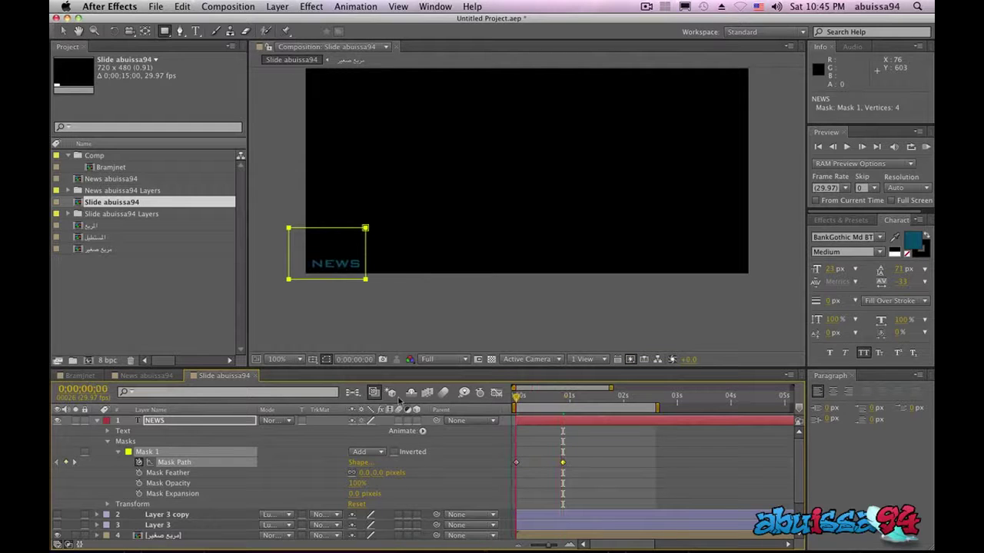
Step: Collapse the starting mask to a thin line so NEWS wipes in, then scrub to verify
click(64, 31)
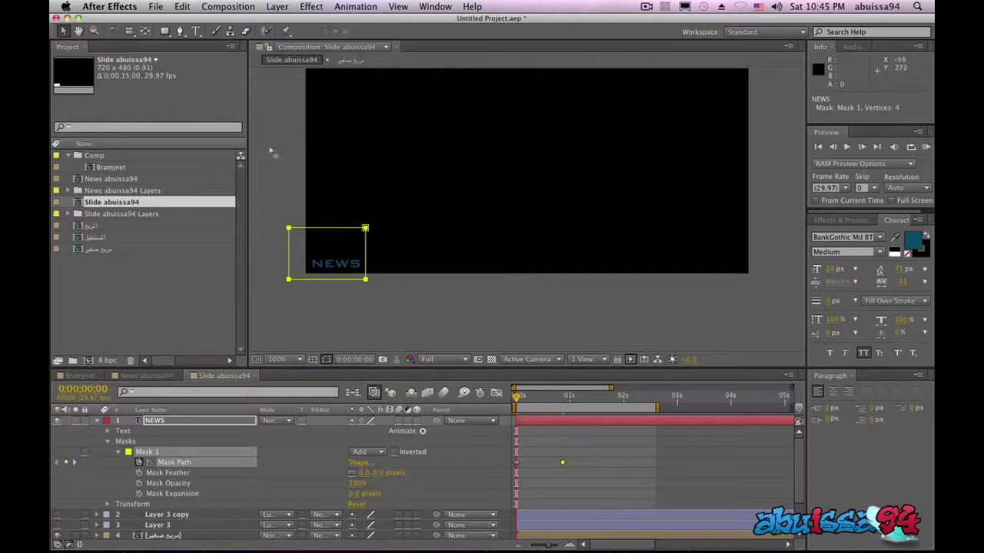
click(293, 245)
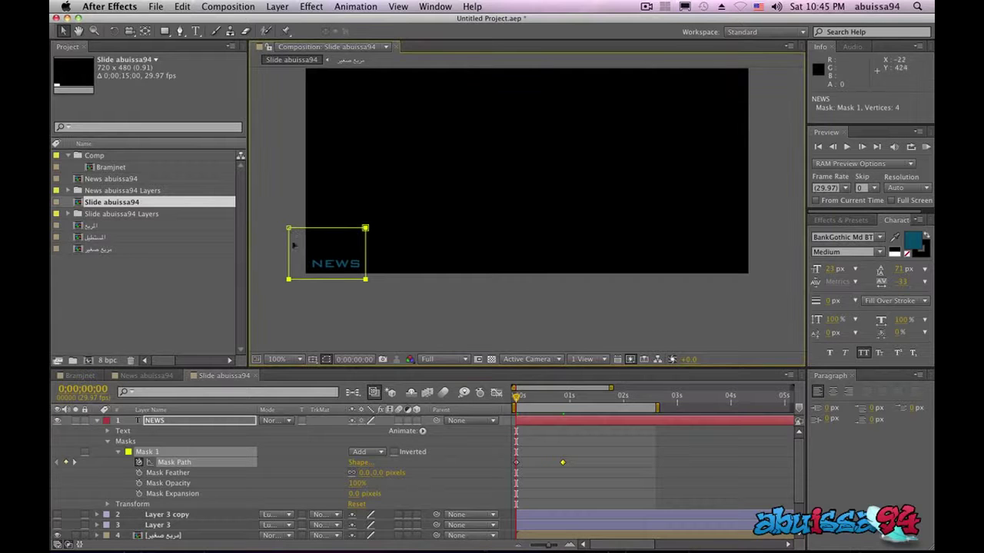
key(comma)
key(comma)
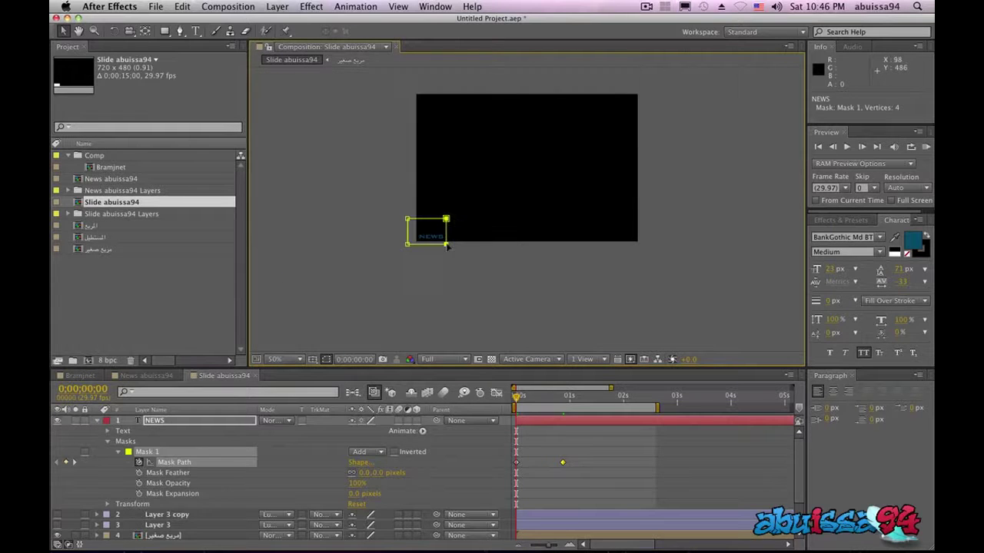
key(period)
key(period)
drag(365, 281, 254, 286)
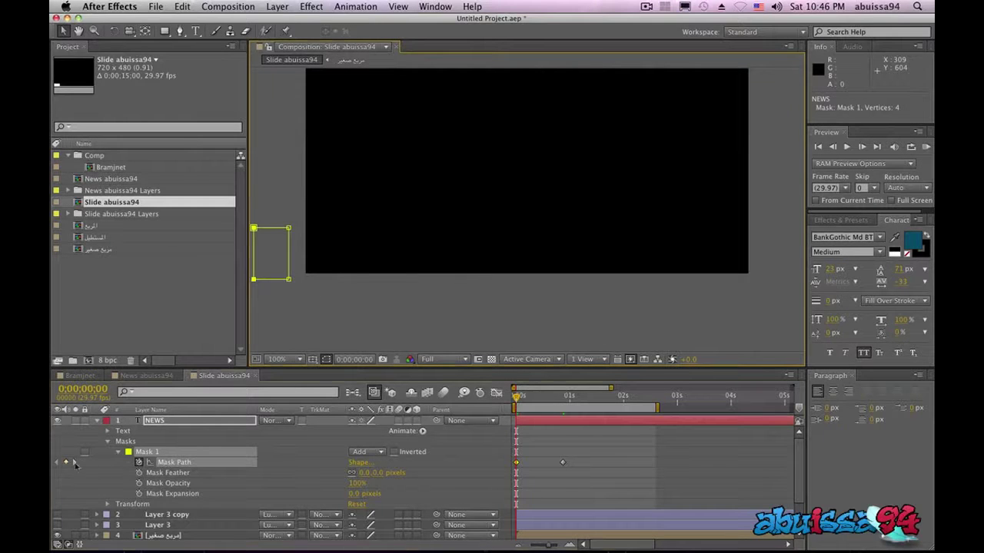
click(75, 463)
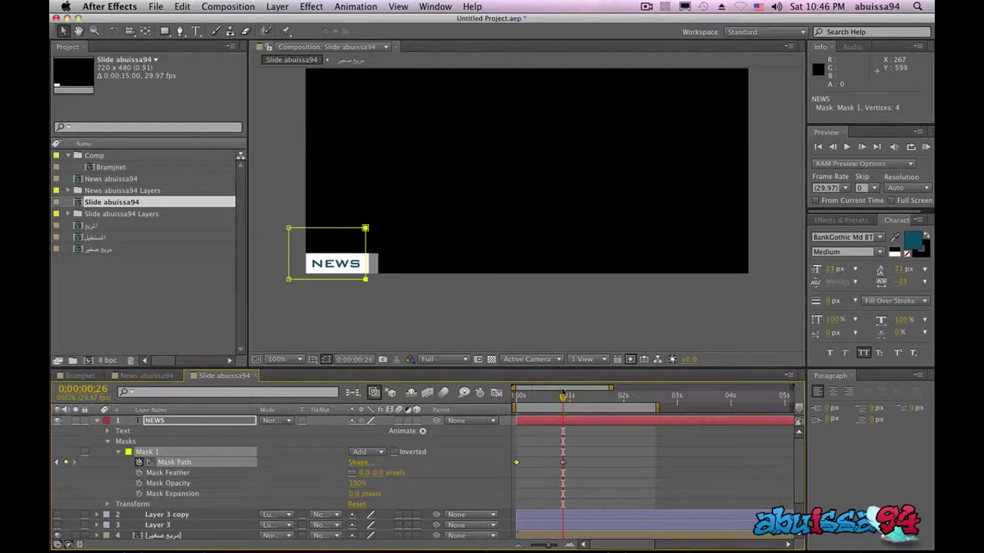
mouse_move(564, 397)
mouse_down()
mouse_move(539, 398)
mouse_move(571, 400)
mouse_move(484, 399)
mouse_move(498, 399)
mouse_up()
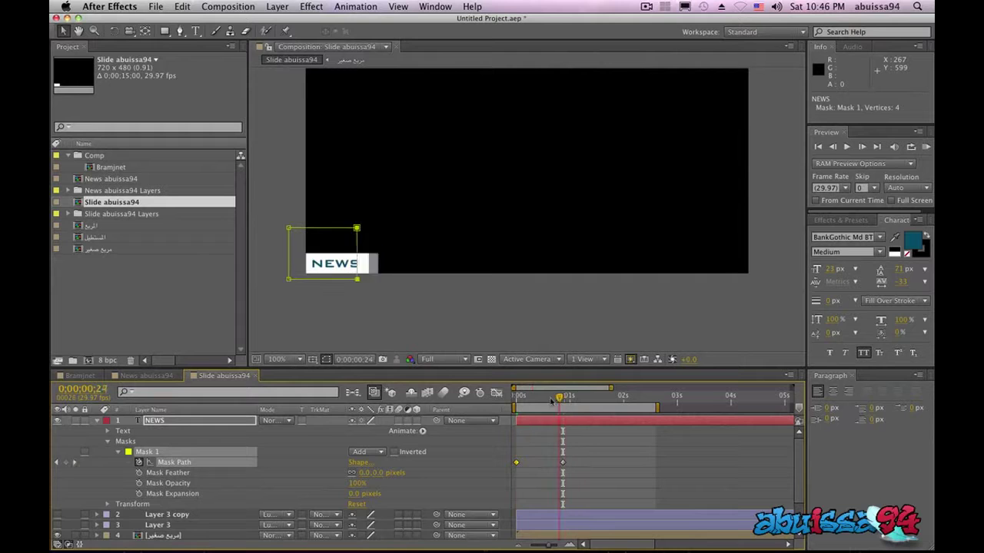
click(595, 463)
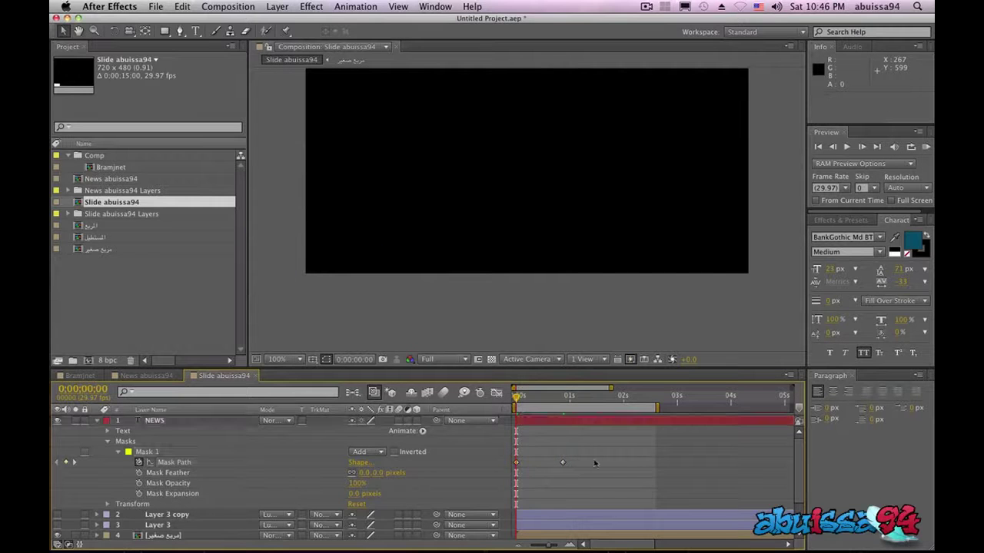
click(97, 420)
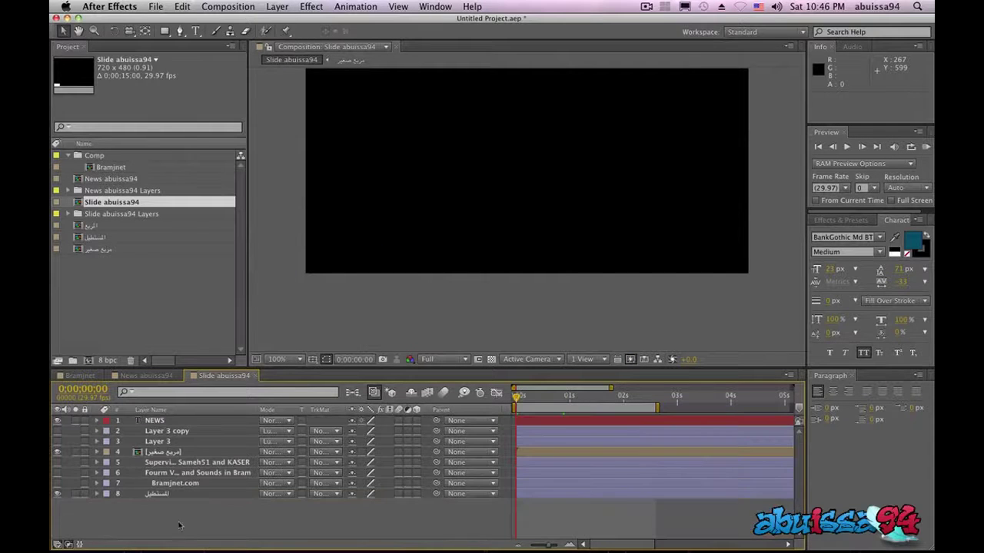
Step: Apply the Animation Presets > Text > Blurs > Foggy preset to the NEWS layer and run a RAM Preview
click(174, 422)
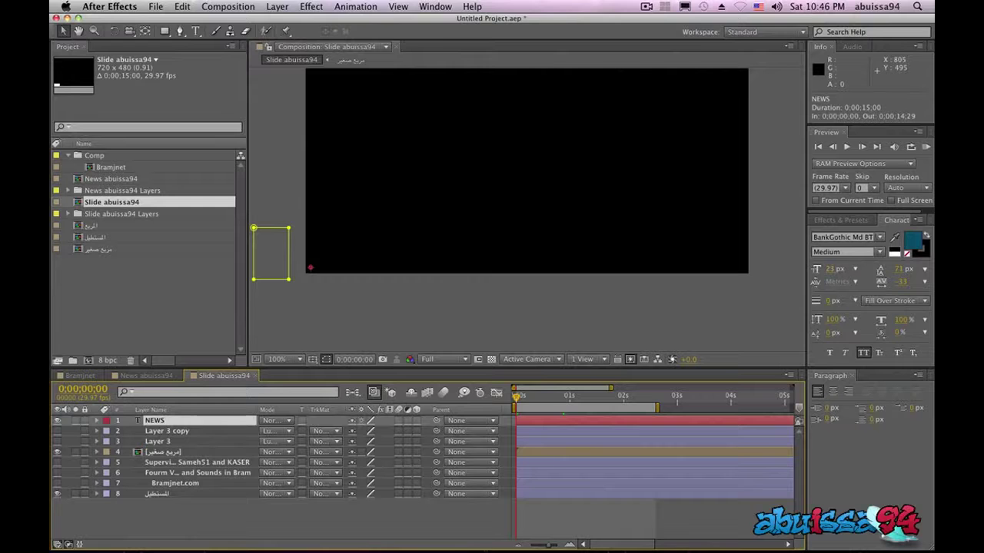
click(840, 220)
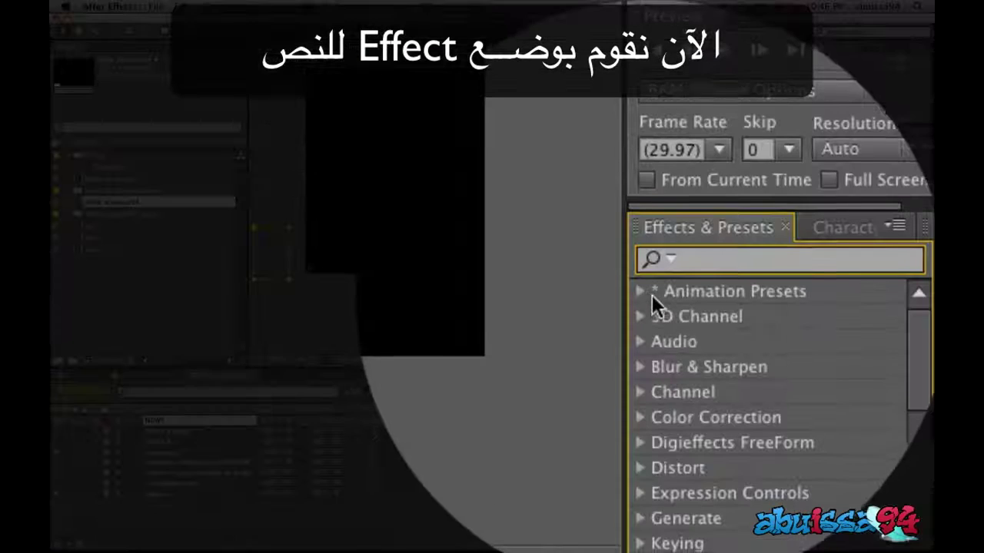
click(815, 246)
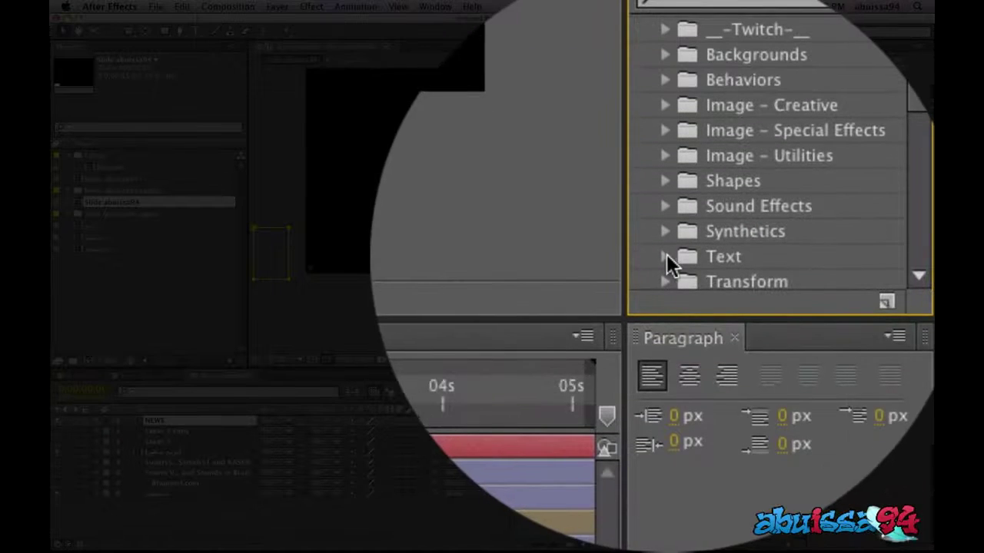
click(666, 256)
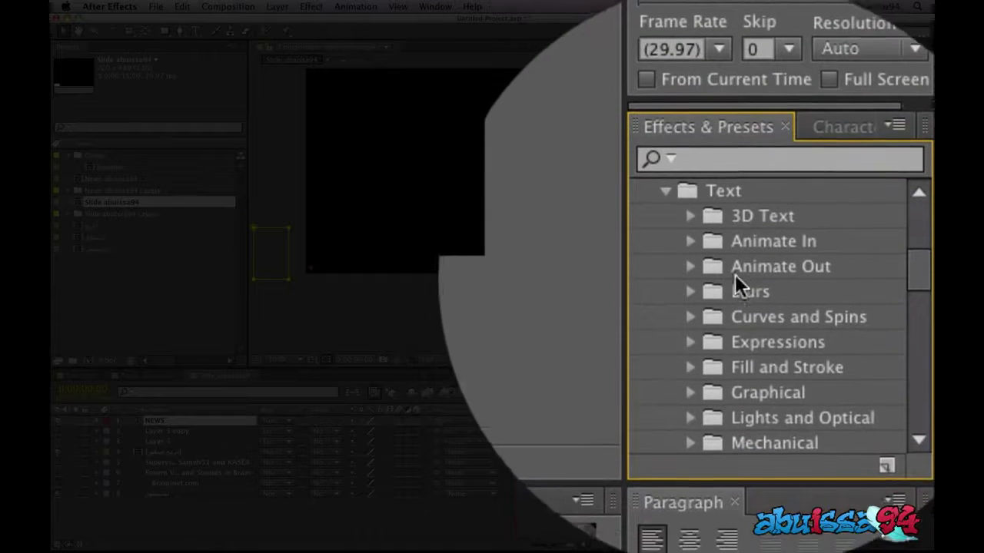
click(690, 275)
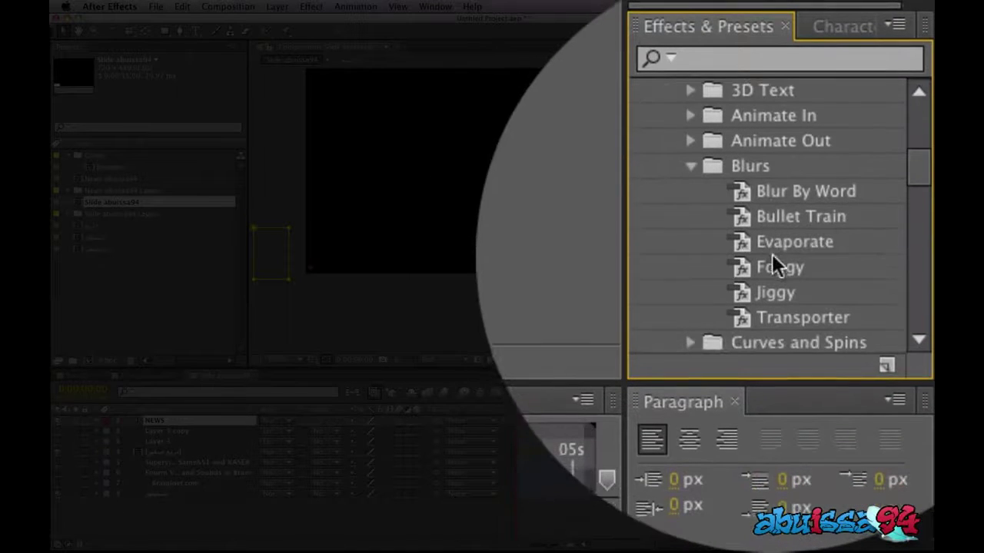
drag(783, 254, 162, 423)
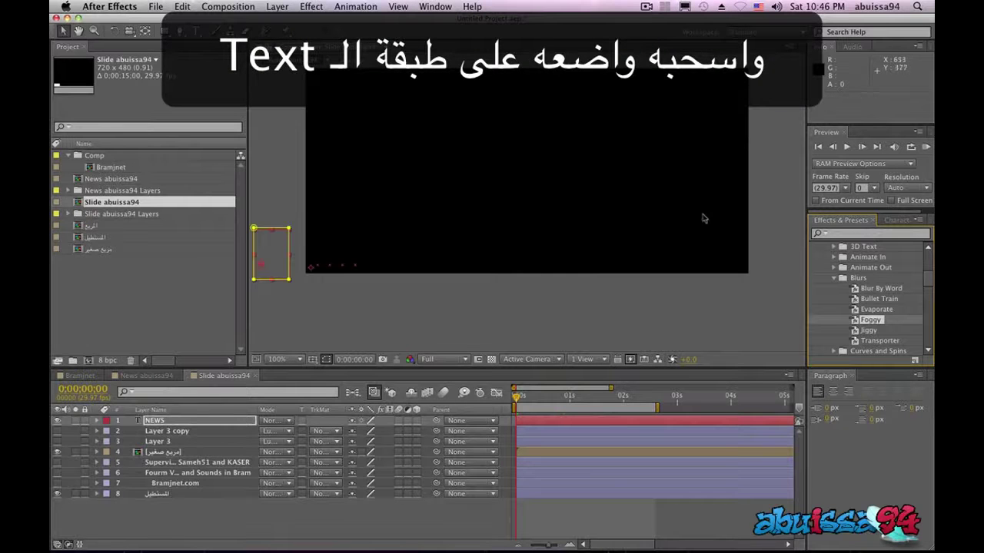
click(925, 146)
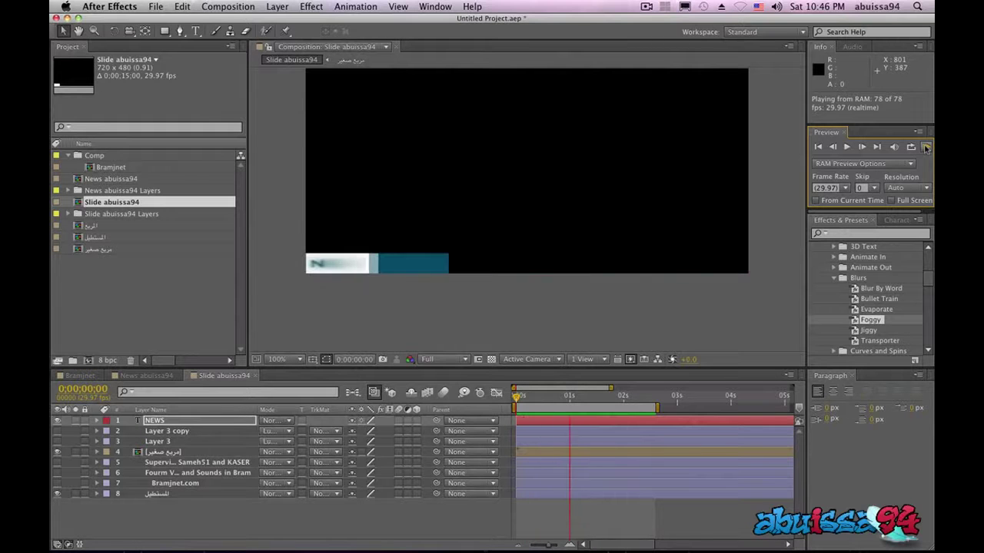
Step: Stop playback, extend the work area to 0:00:14:29, and scrub to about 1:23 where NEWS is legible
click(926, 146)
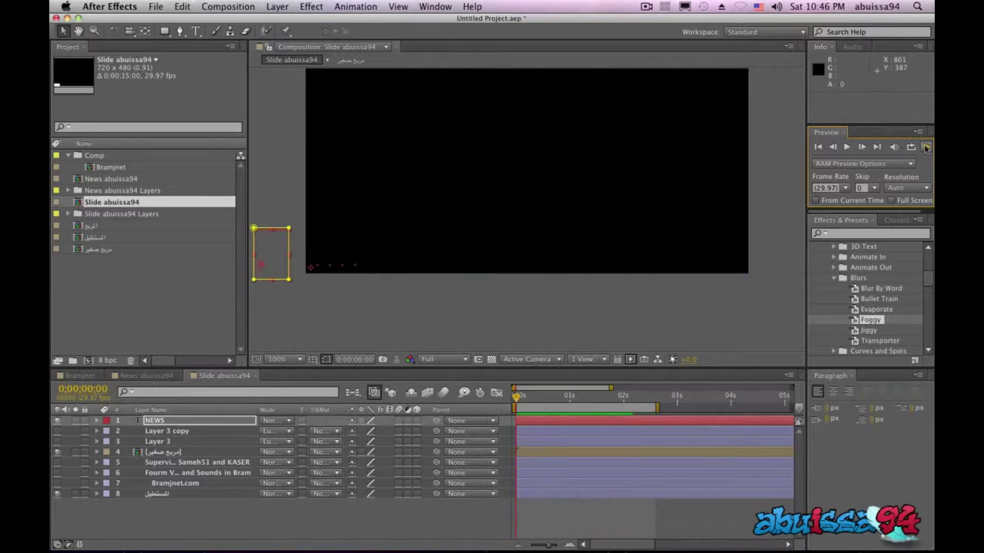
click(419, 510)
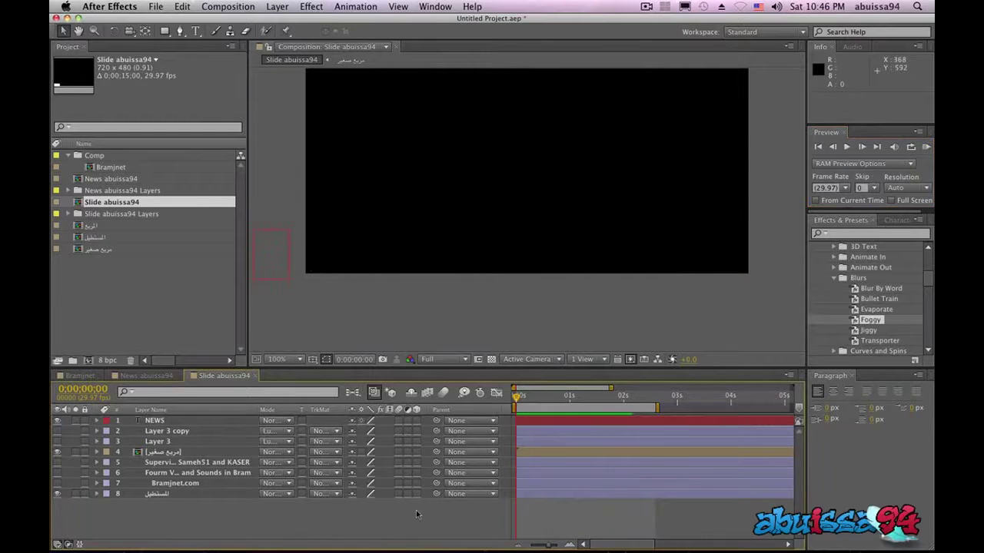
double_click(661, 409)
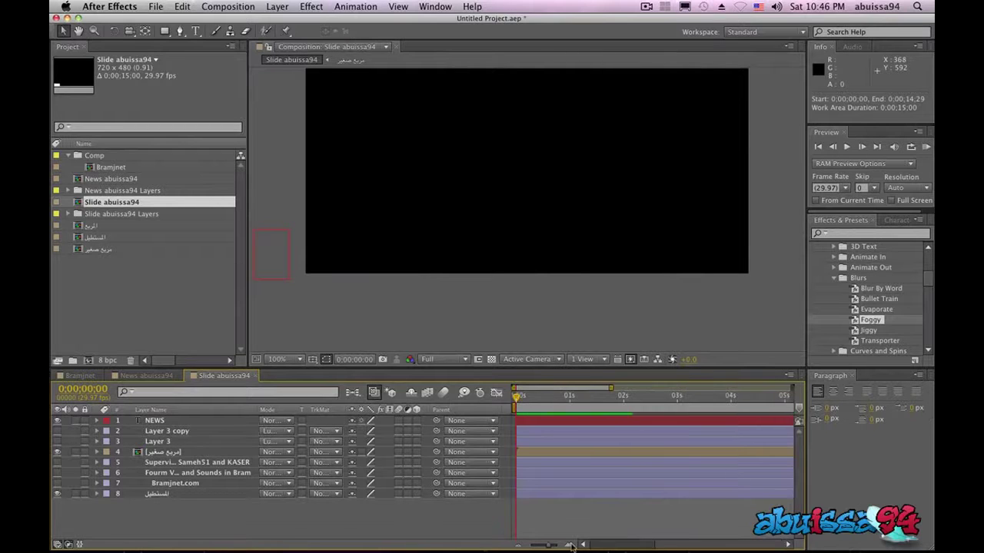
drag(516, 398, 604, 399)
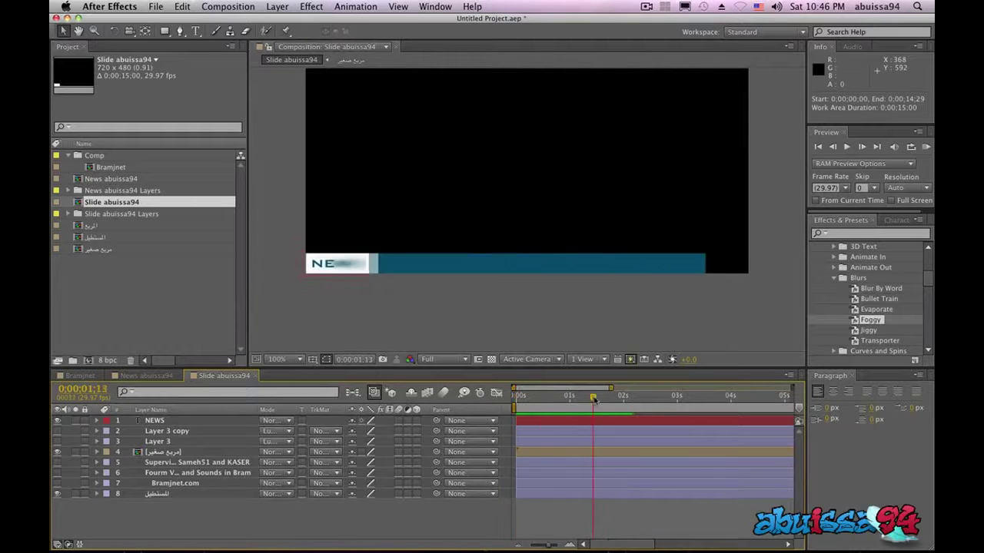
drag(603, 396, 609, 397)
scroll(576, 334, down, 2)
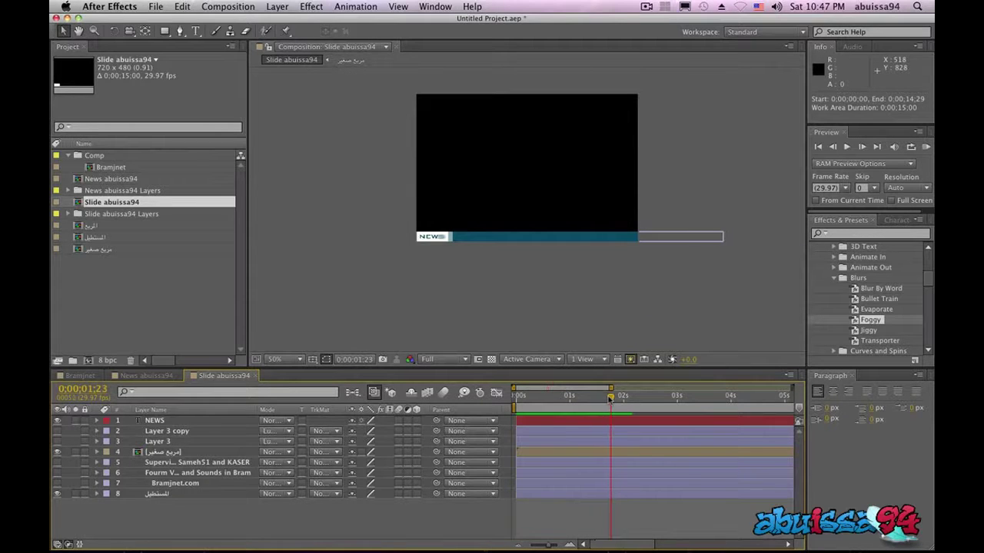
Step: Show Layer 3 copy, move it and Layer 3 below the Arabic layer, and reveal Fourm Videos and Bramjnet.com text
scroll(535, 336, up, 2)
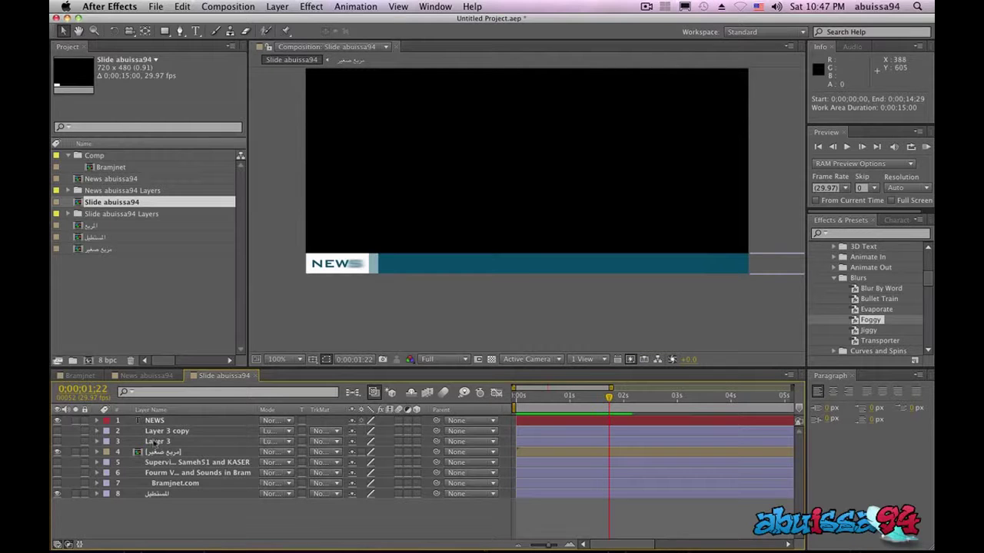
click(56, 432)
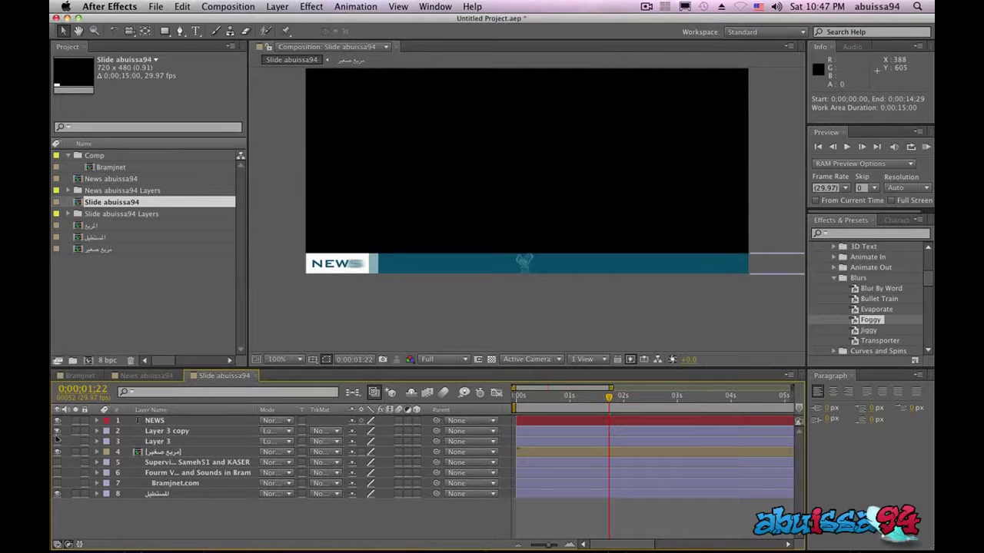
click(150, 434)
shift+click(156, 442)
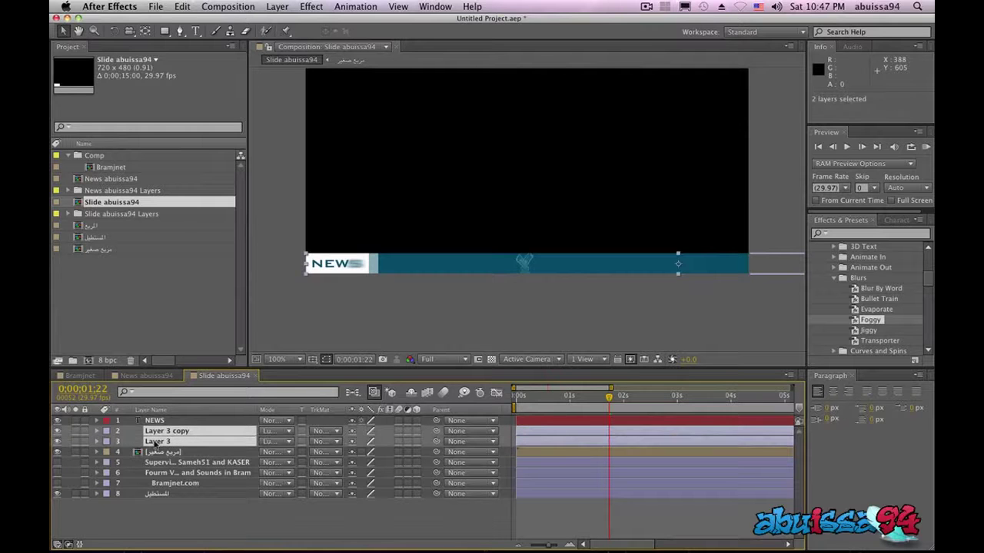
drag(156, 444, 168, 466)
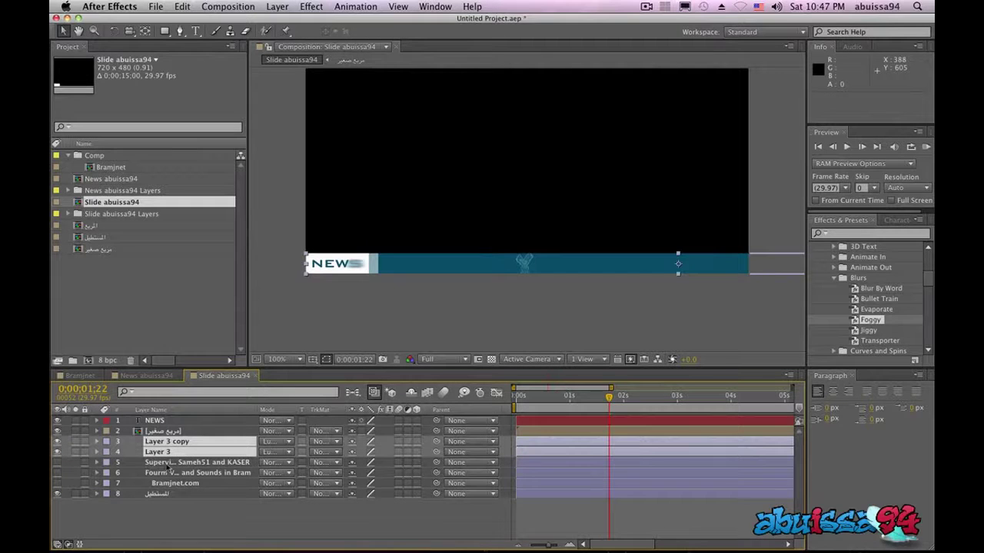
click(161, 465)
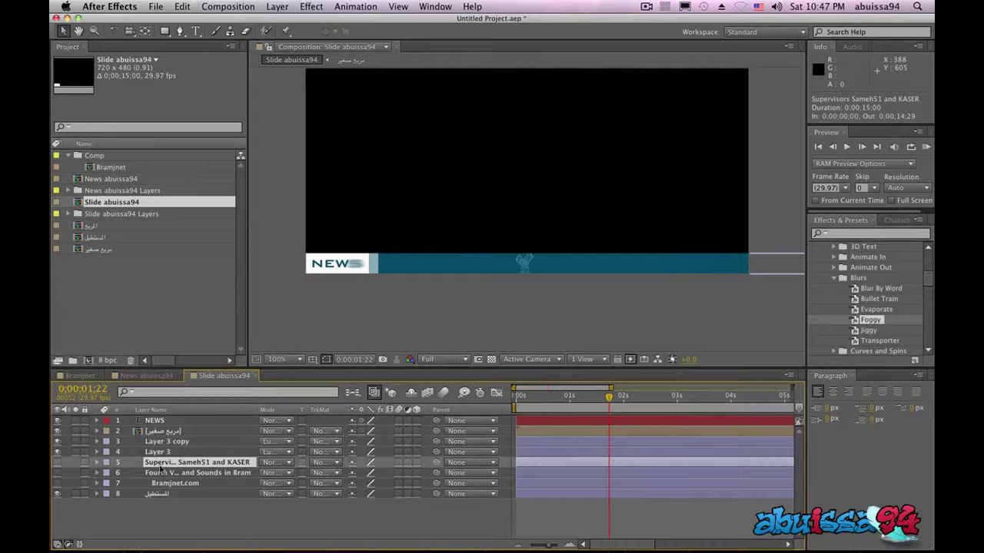
click(57, 473)
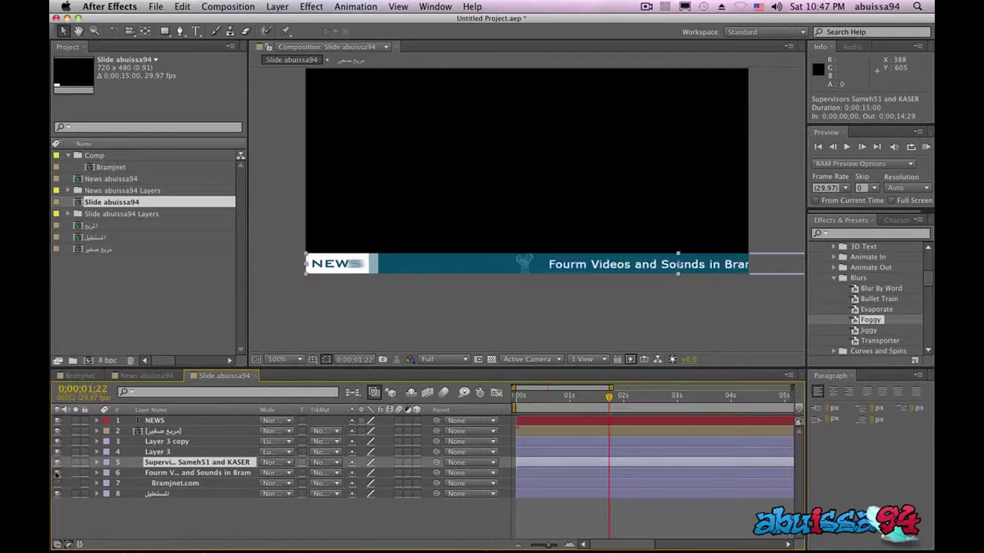
click(57, 482)
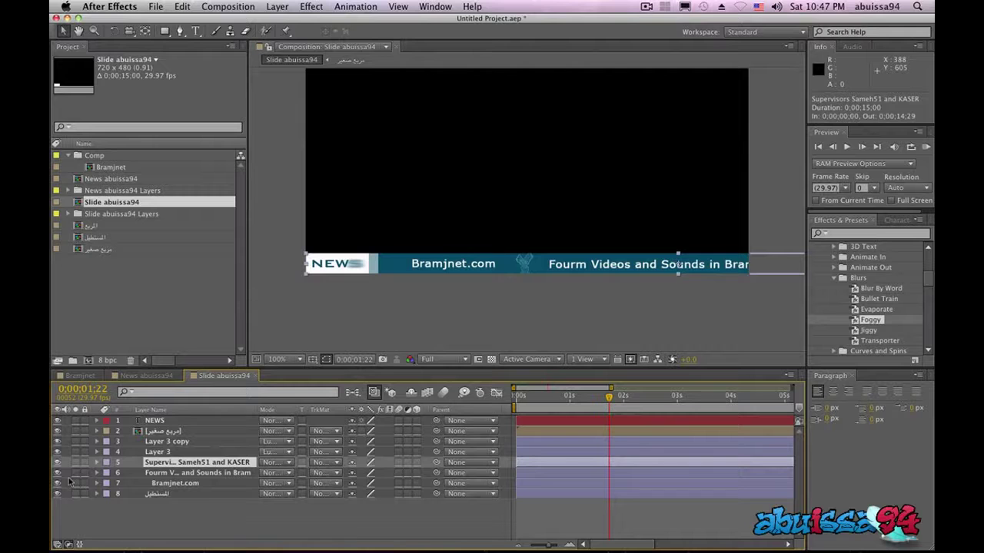
click(158, 443)
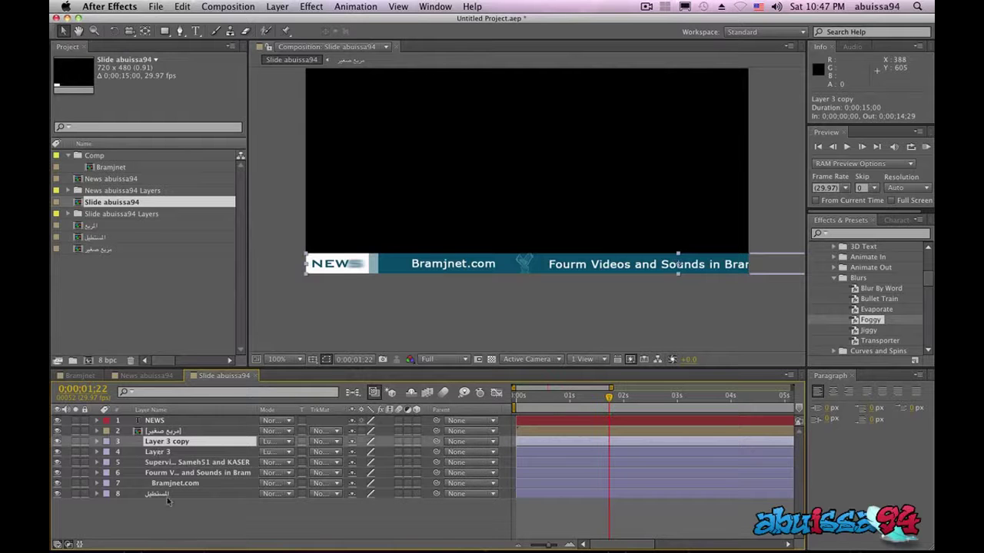
Step: Fit the whole frame in the viewer at 50% magnification
key(comma)
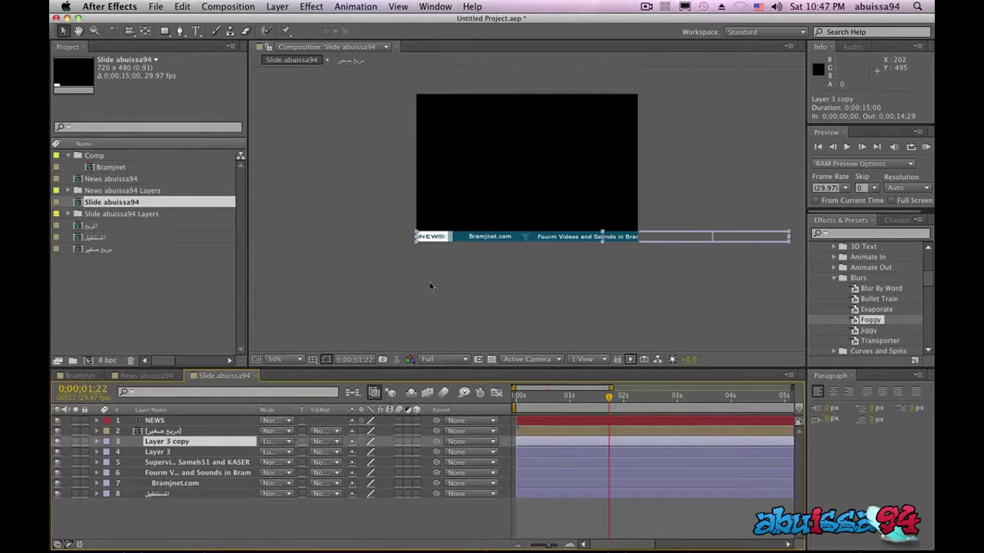
mouse_move(484, 175)
mouse_down()
mouse_move(419, 297)
mouse_move(459, 193)
mouse_move(503, 252)
mouse_up()
key(period)
key(comma)
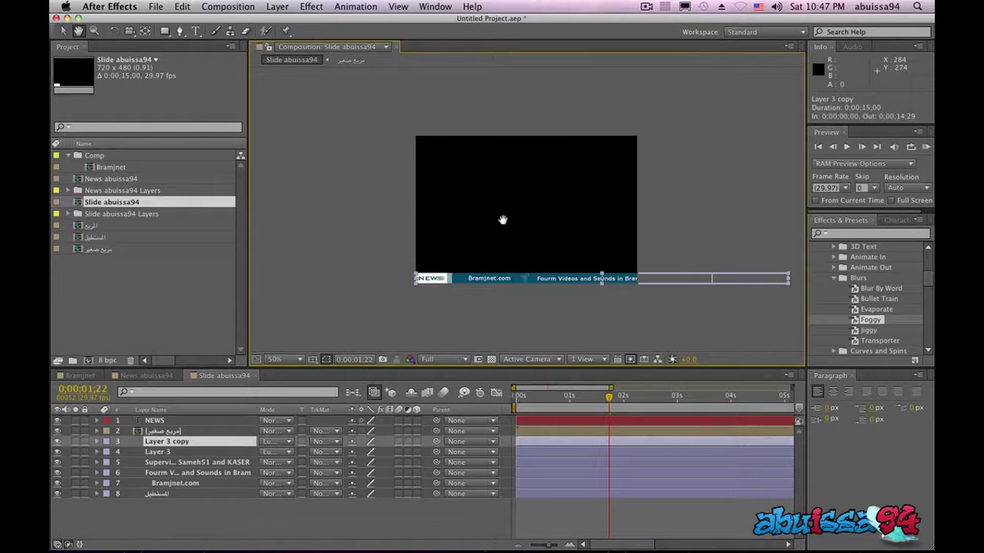
key(period)
click(292, 358)
click(291, 358)
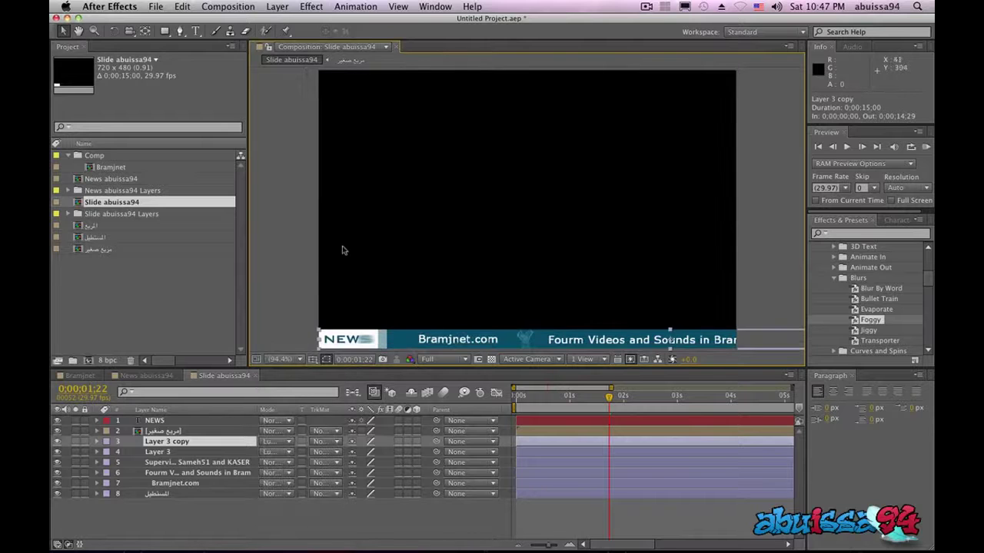
key(comma)
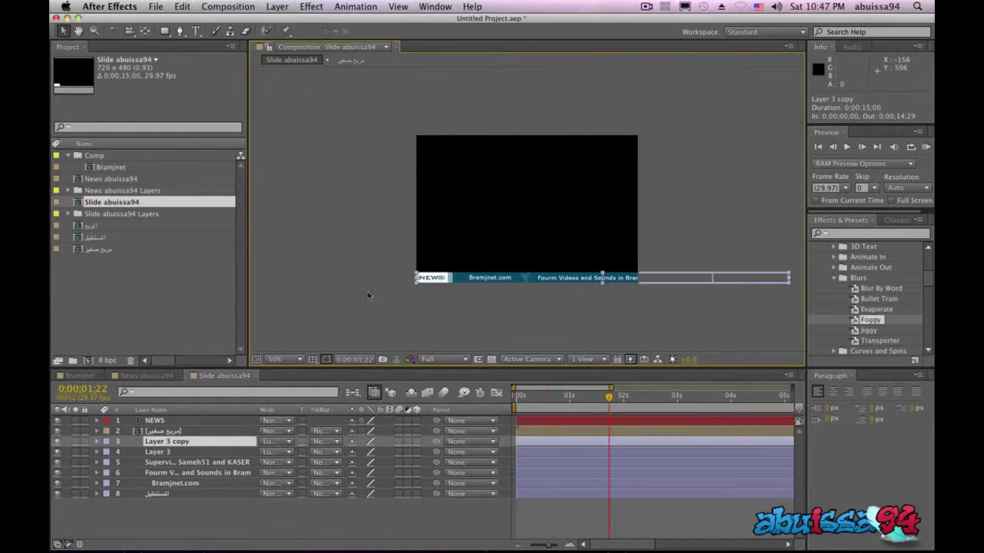
Step: Slide ticker layers 3–7 left to -612, 464 and set Position keyframes at 1;22
shift+click(176, 484)
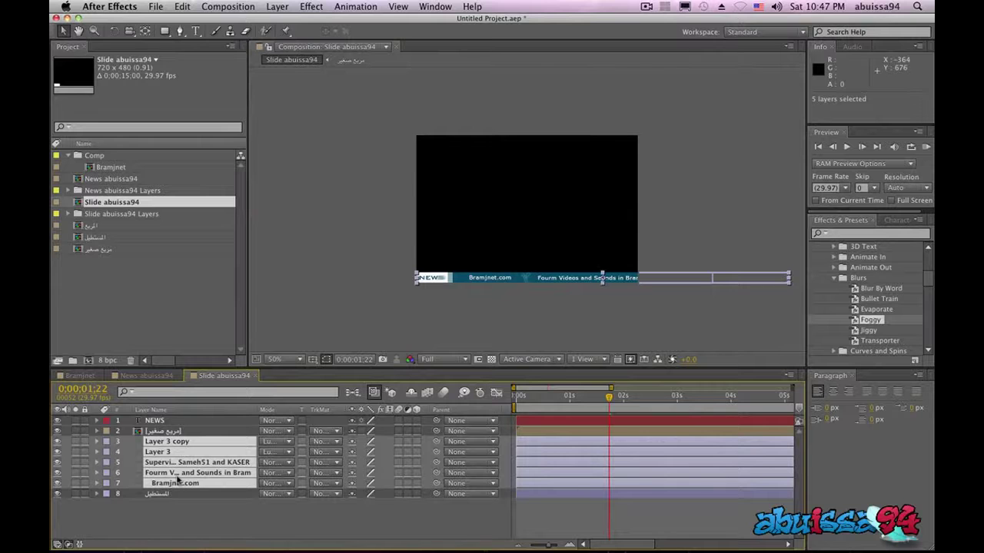
key(p)
scroll(209, 461, down, 1)
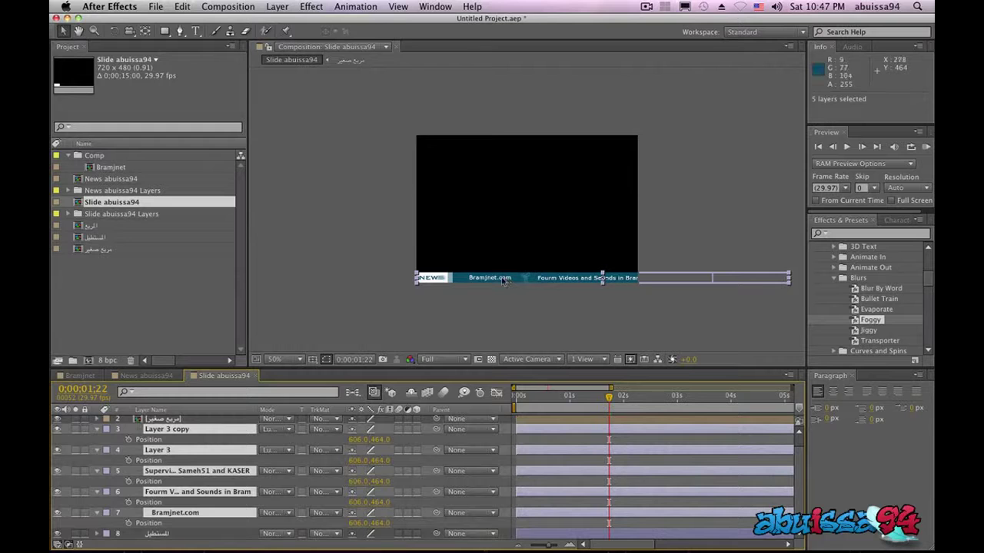
drag(498, 282, 367, 279)
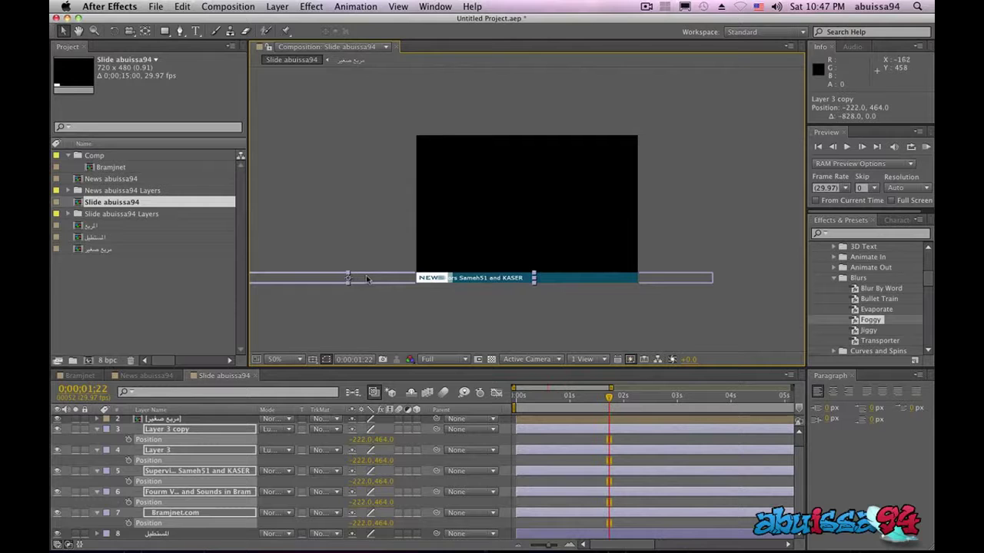
drag(380, 277, 260, 279)
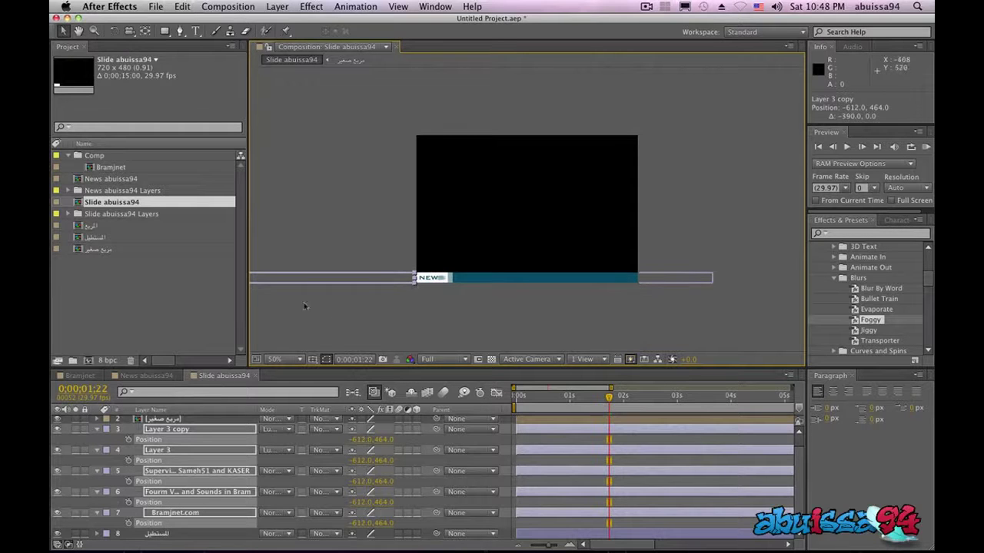
click(129, 440)
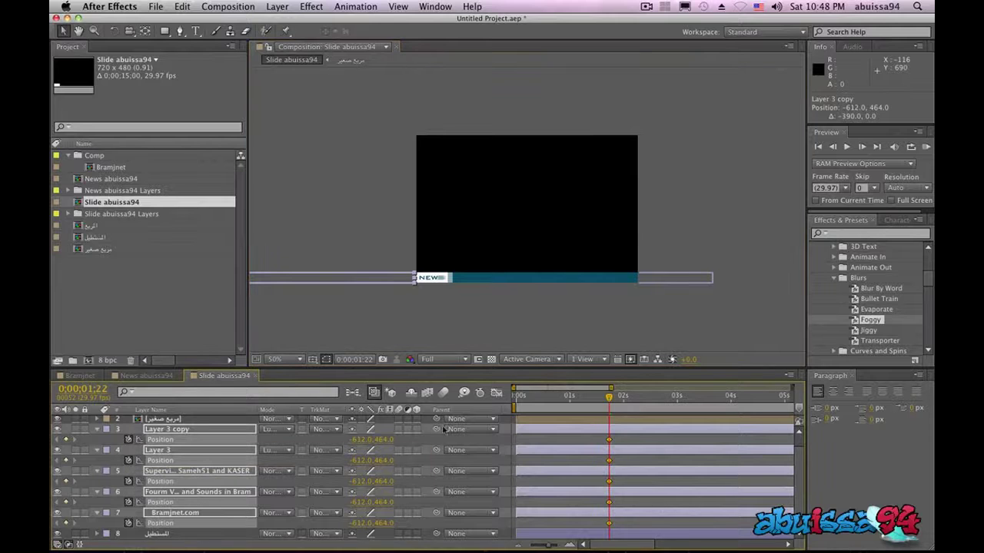
Step: At 0;00;14;00, slide the five ticker layers right to Position 1272, 464
mouse_move(611, 405)
mouse_down()
mouse_move(789, 409)
mouse_move(737, 410)
mouse_up()
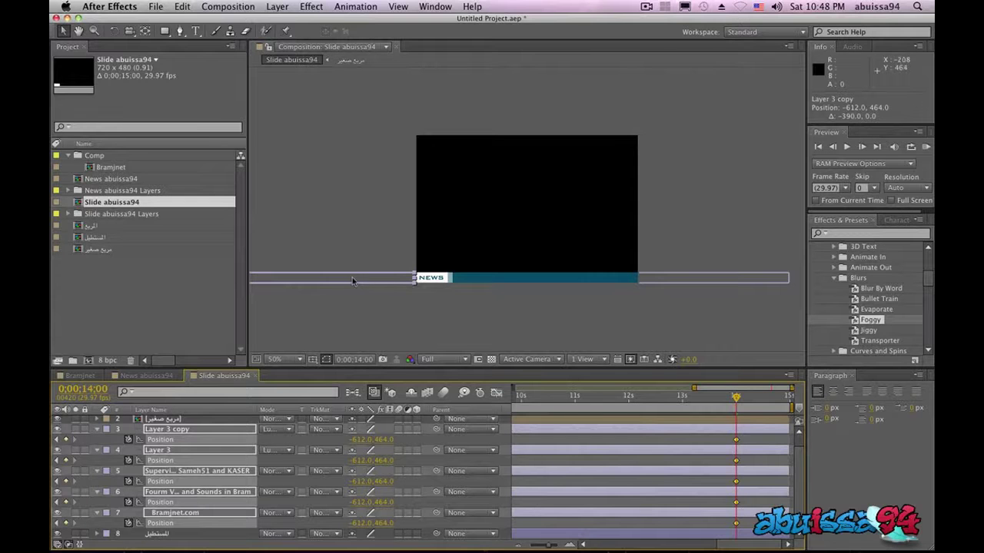
mouse_move(352, 277)
mouse_down()
mouse_move(756, 288)
mouse_move(691, 284)
mouse_up()
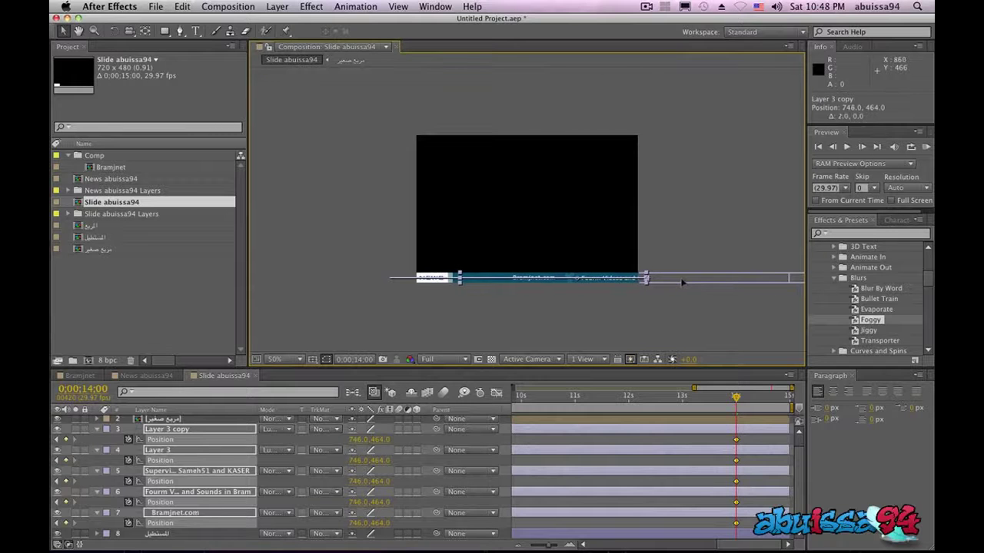
drag(681, 281, 806, 284)
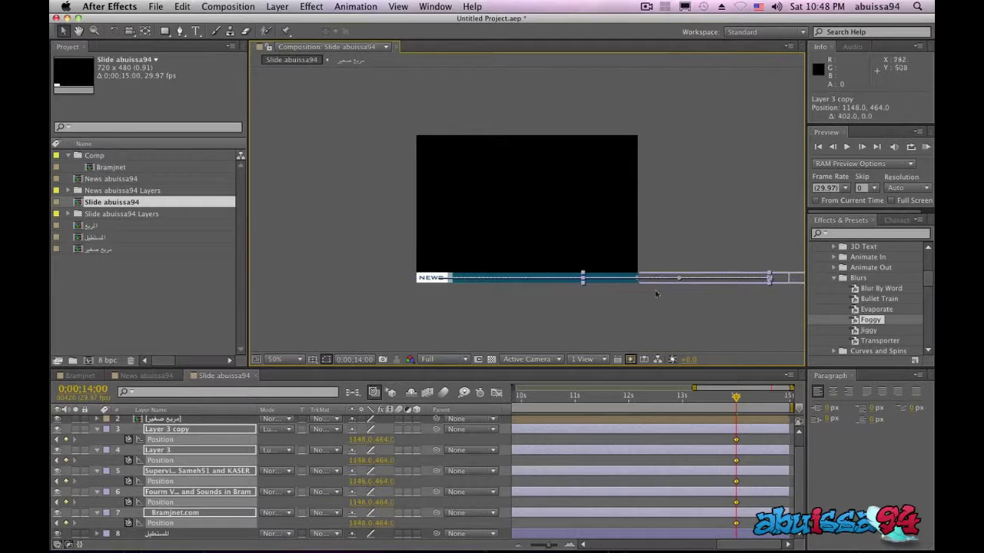
drag(647, 285, 701, 286)
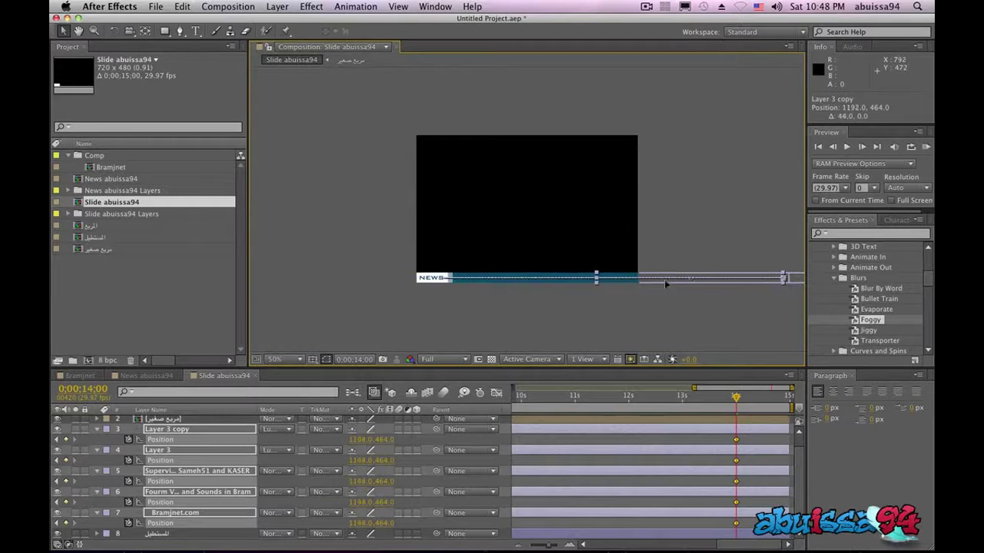
mouse_move(703, 286)
mouse_down()
mouse_move(623, 288)
mouse_move(688, 281)
mouse_up()
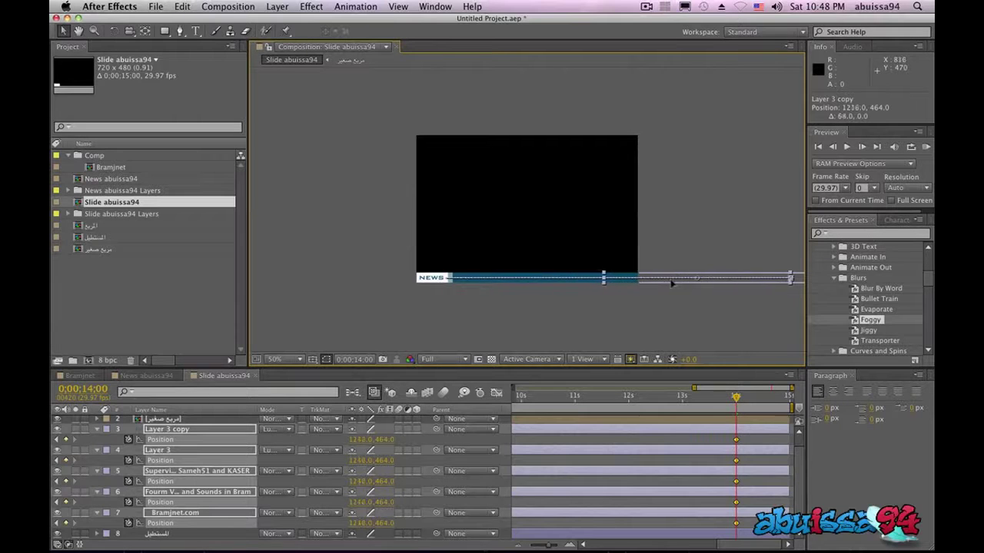
click(624, 307)
scroll(101, 471, up, 1)
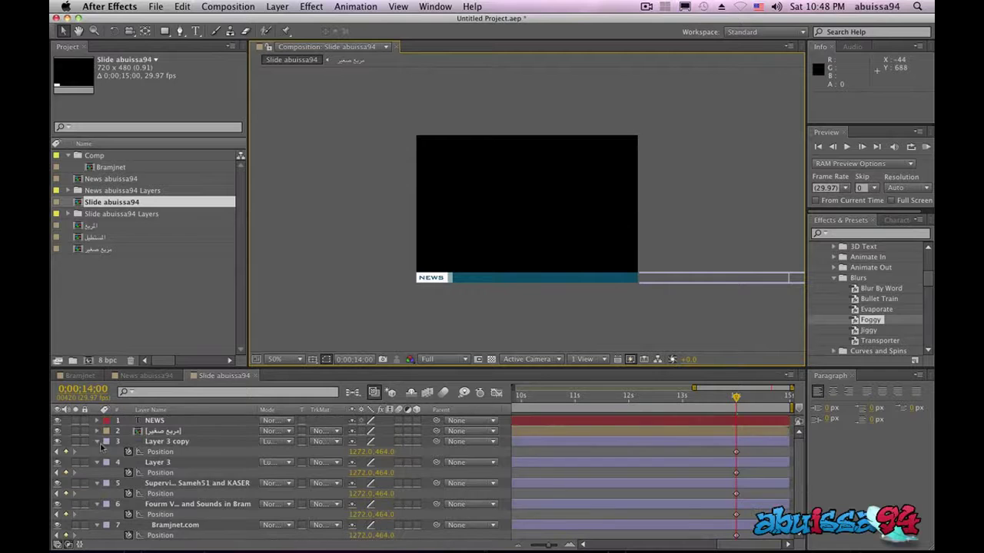
Step: Collapse the open properties on all layers and deselect them
click(97, 442)
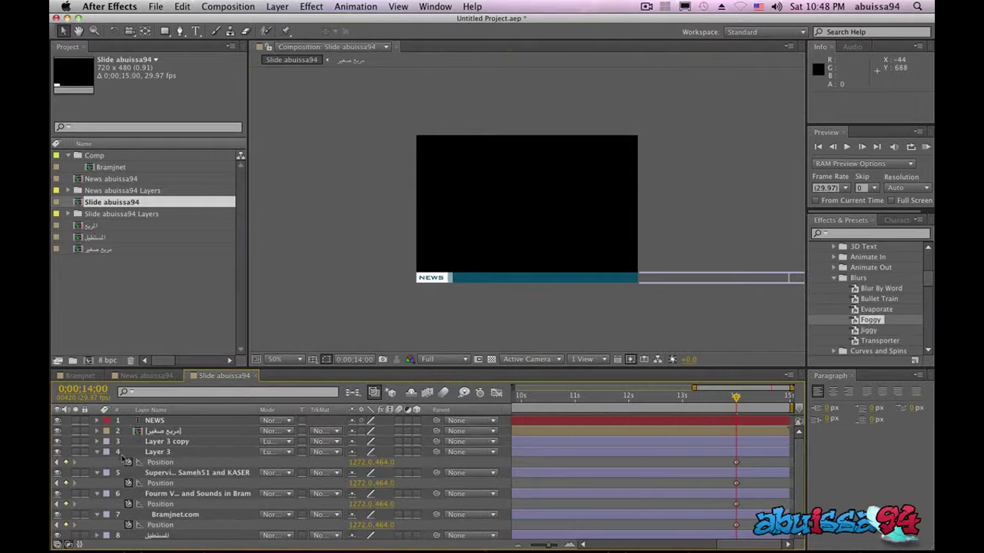
key(super+a)
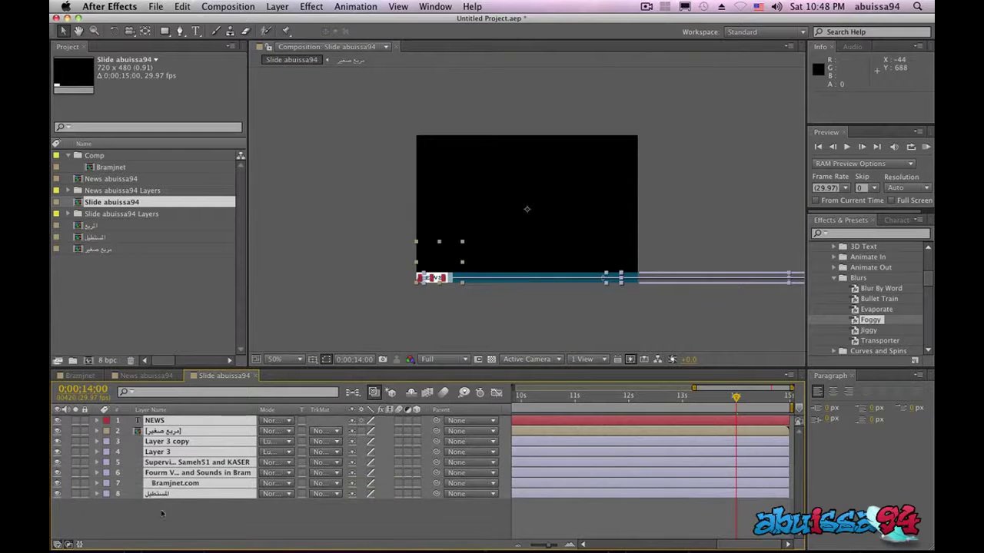
key(u)
key(super+shift+a)
Step: Preview the NEWS ticker animation with the viewer magnification set to Fit
click(926, 147)
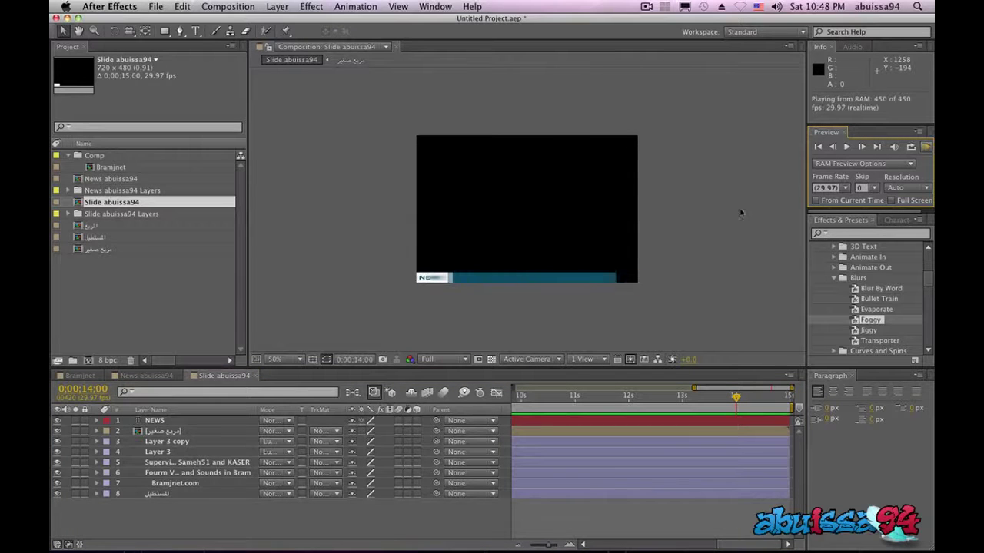
key(space)
click(297, 359)
click(289, 367)
click(928, 146)
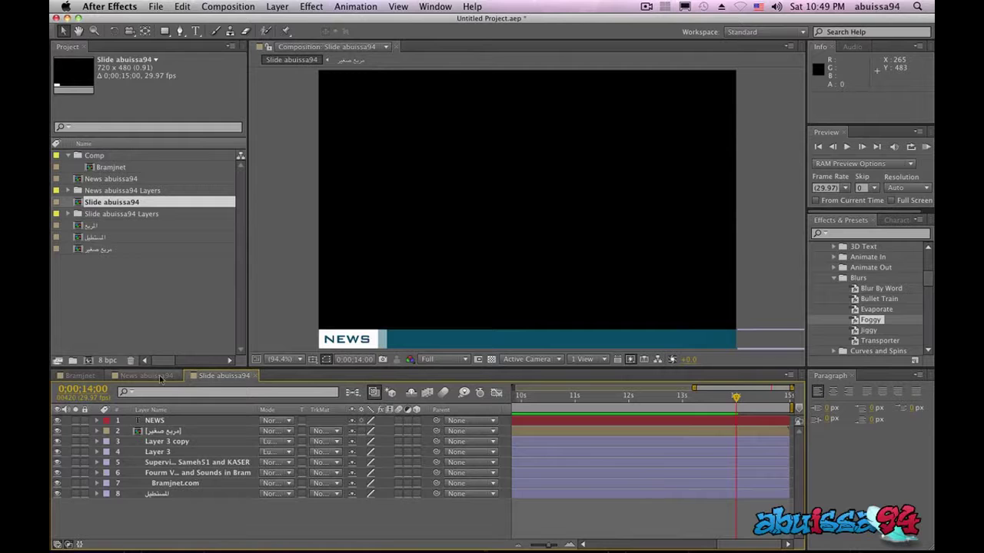
click(80, 376)
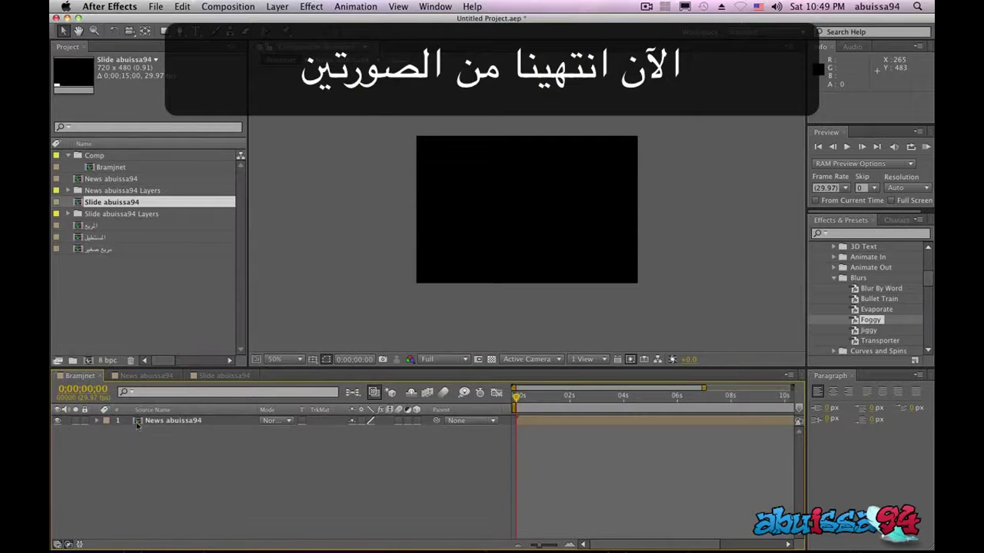
Step: Move the News abuissa94 banner down toward the bottom edge of the Bramjnet frame
click(154, 423)
click(177, 420)
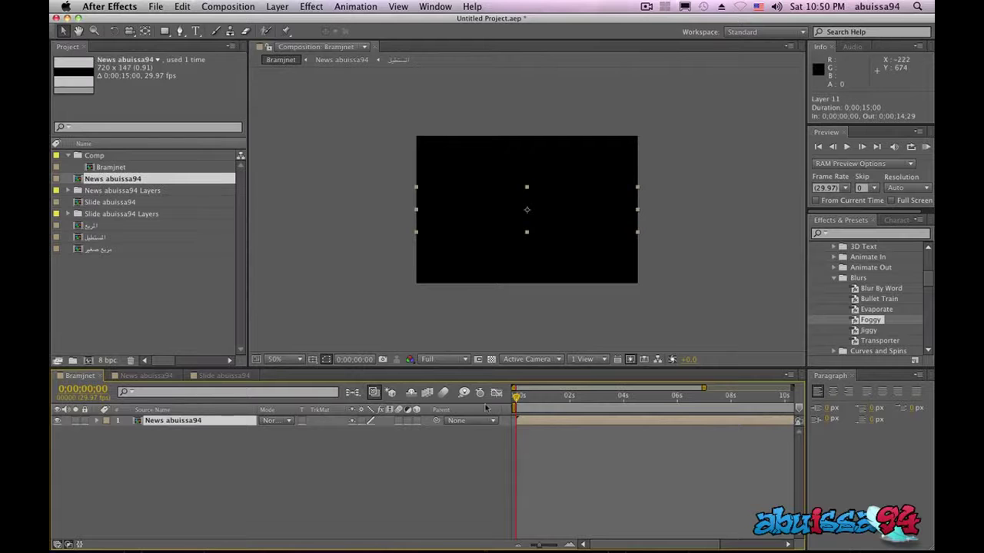
mouse_move(516, 398)
mouse_down()
mouse_move(680, 398)
mouse_move(664, 398)
mouse_up()
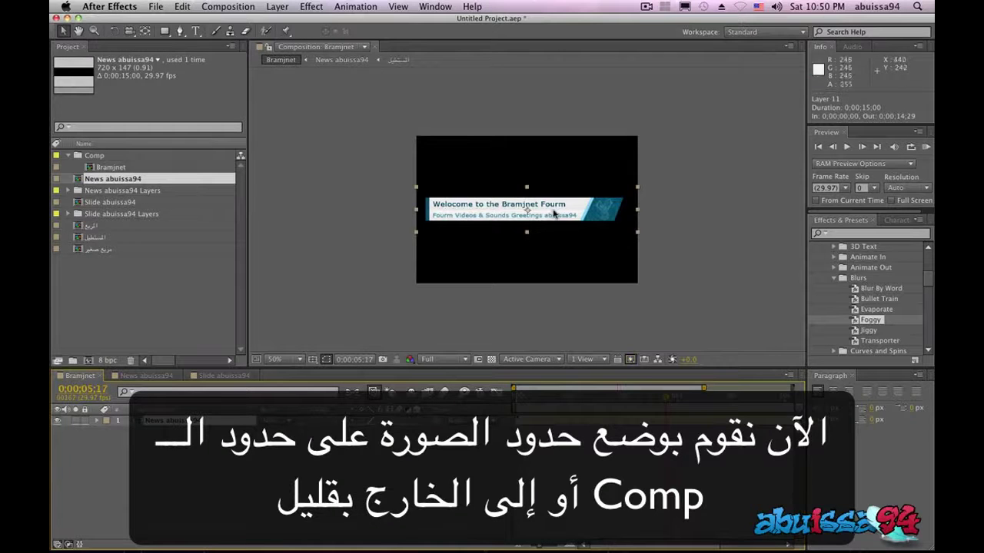
drag(555, 211, 556, 250)
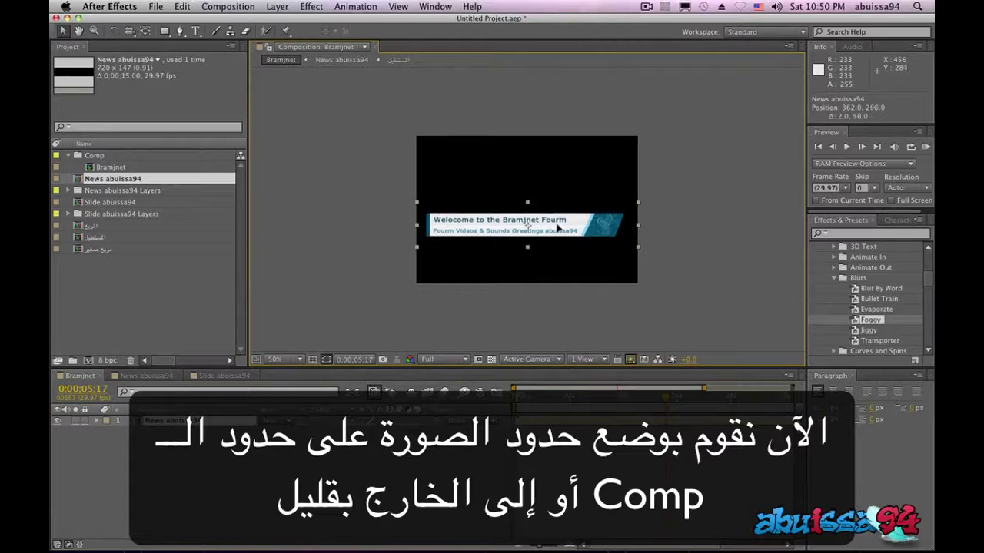
drag(555, 251, 556, 261)
key(Return)
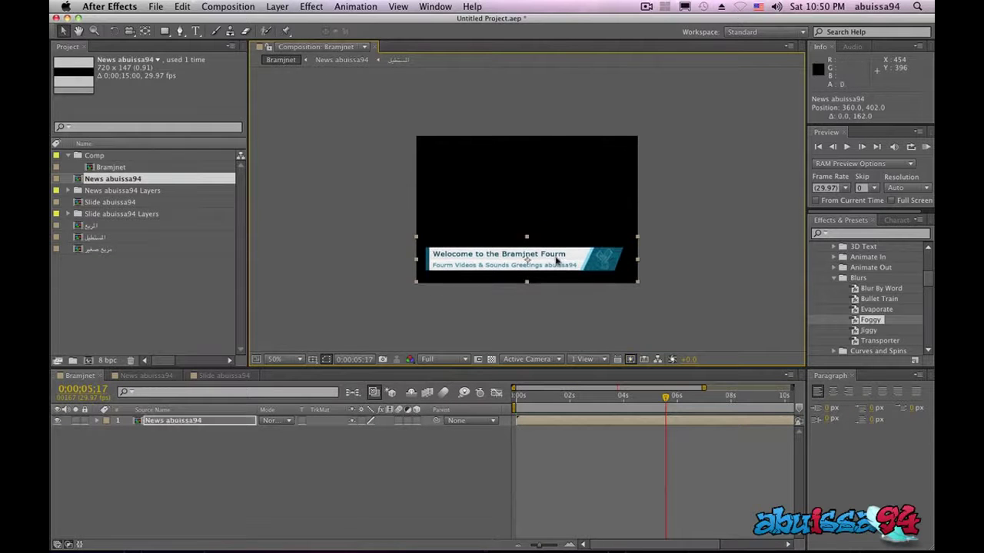
key(super+z)
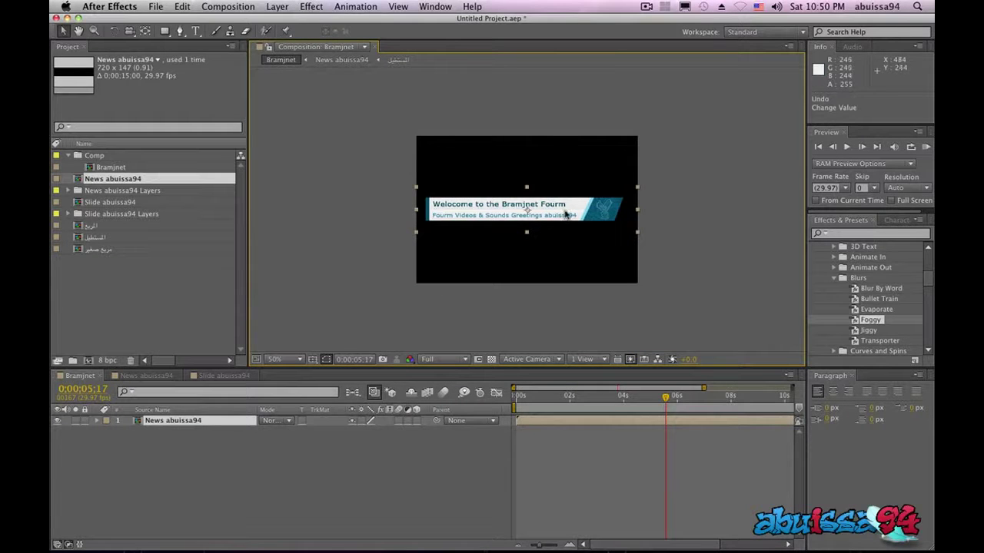
drag(567, 210, 572, 262)
Step: Nudge the banner slightly right while zooming in to check its placement
key(period)
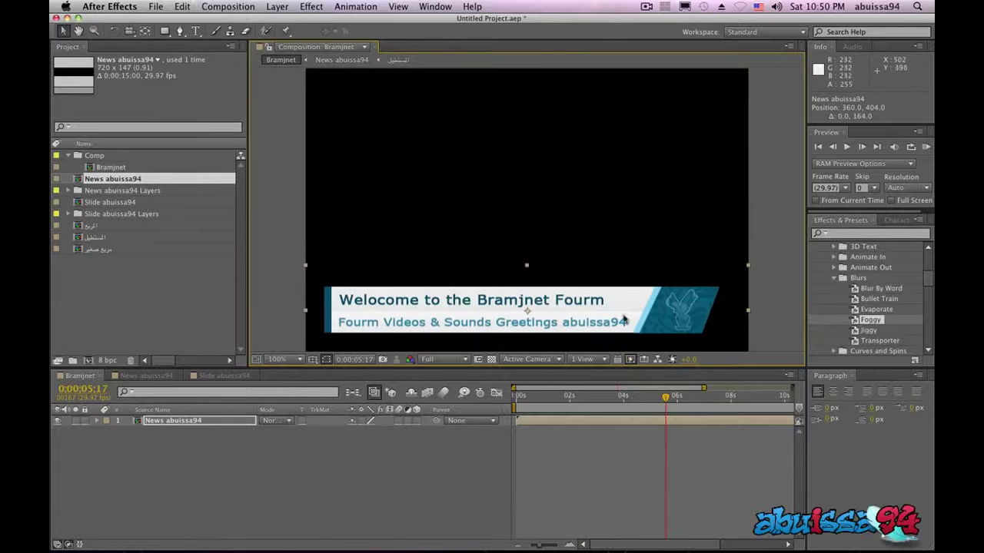
drag(651, 313, 653, 313)
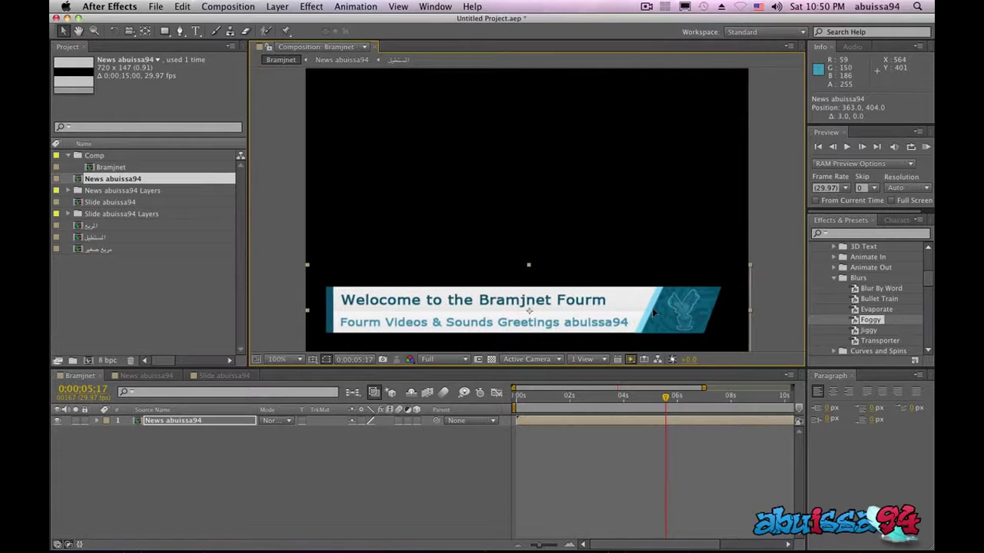
key(comma)
key(comma)
key(period)
key(period)
key(comma)
key(comma)
key(period)
key(period)
key(comma)
key(comma)
click(430, 338)
click(302, 461)
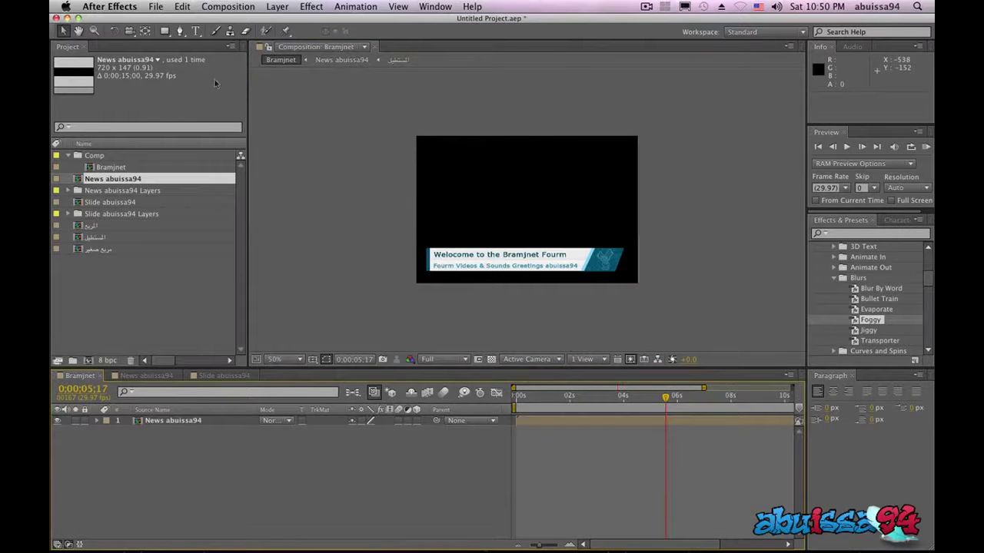
Step: Settle the banner just past the right edge at position 405, 404
click(168, 421)
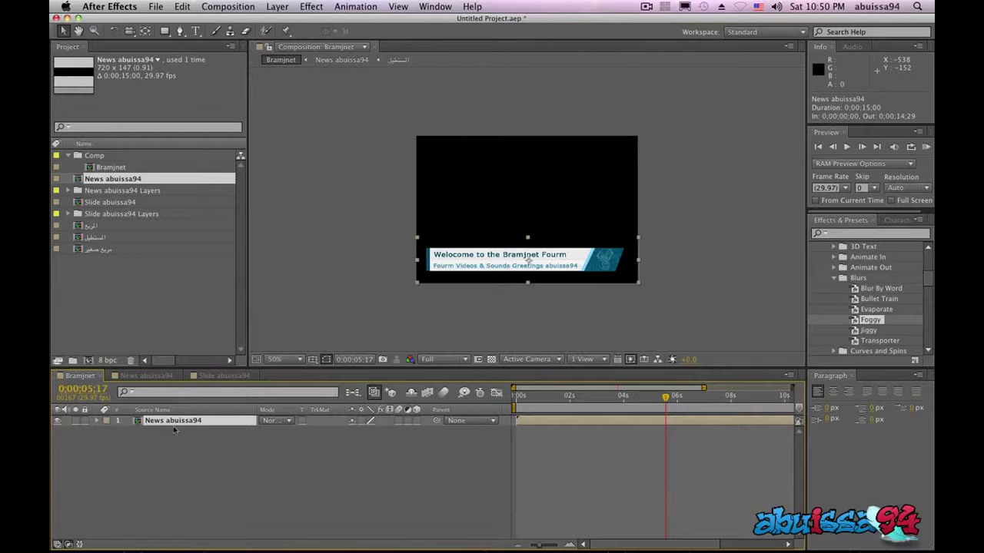
drag(588, 263, 597, 262)
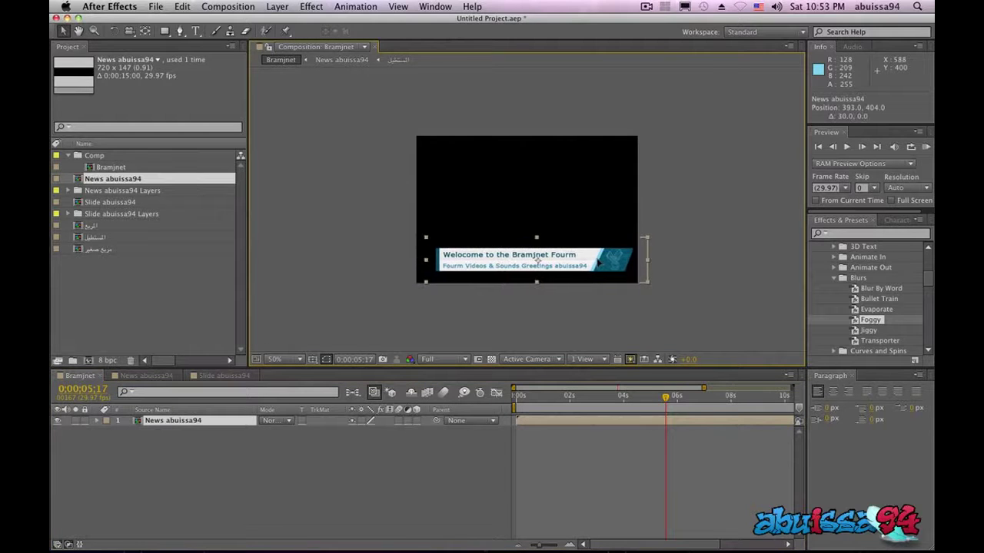
drag(536, 263, 539, 261)
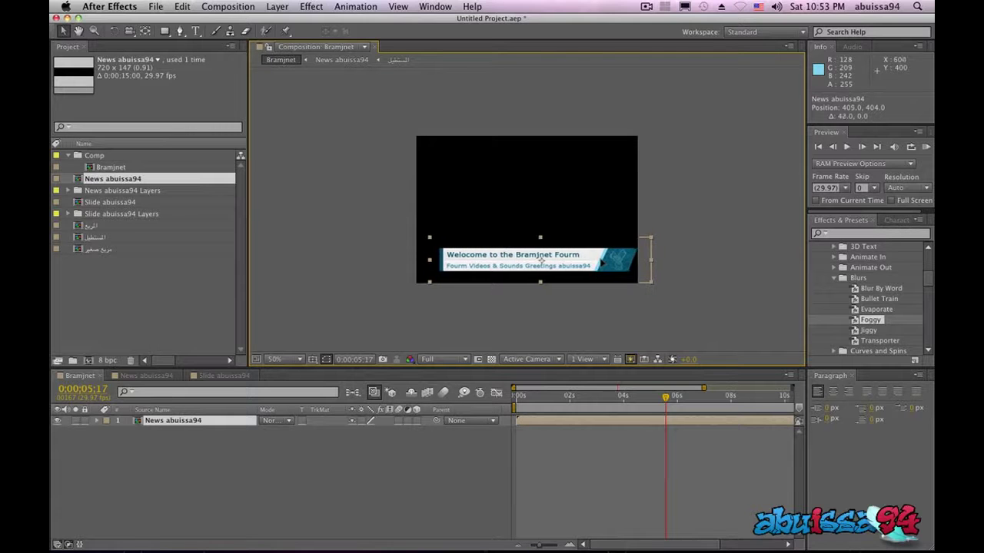
drag(538, 261, 536, 262)
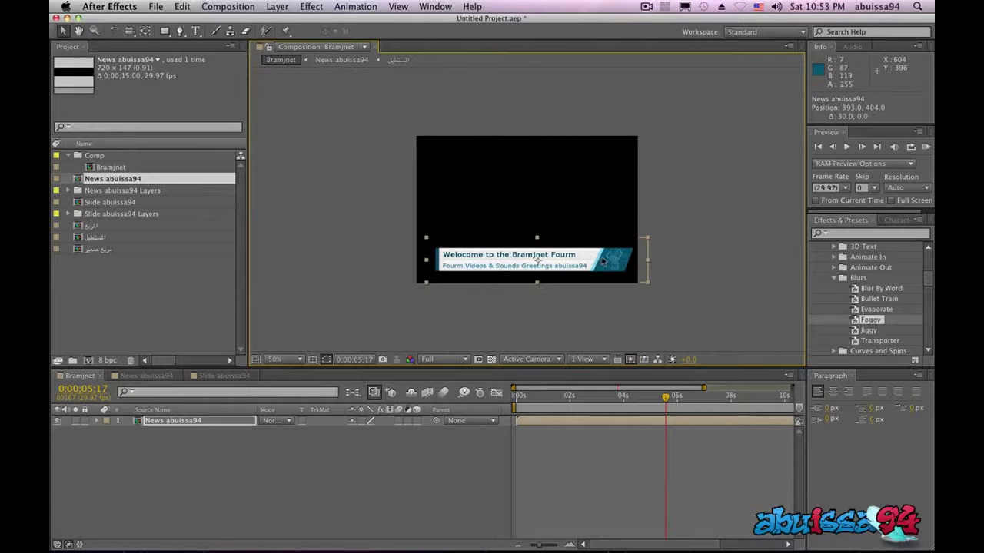
drag(600, 262, 606, 261)
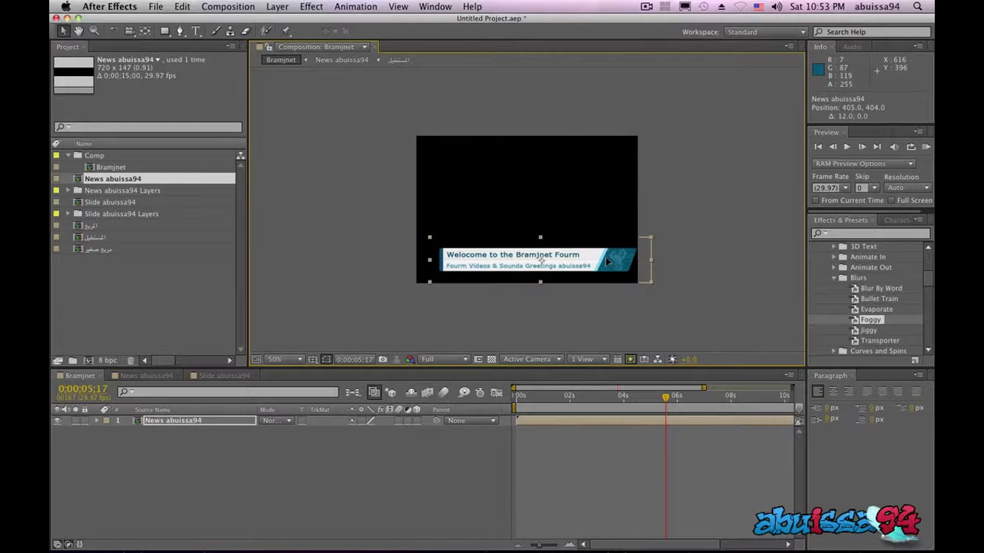
key(period)
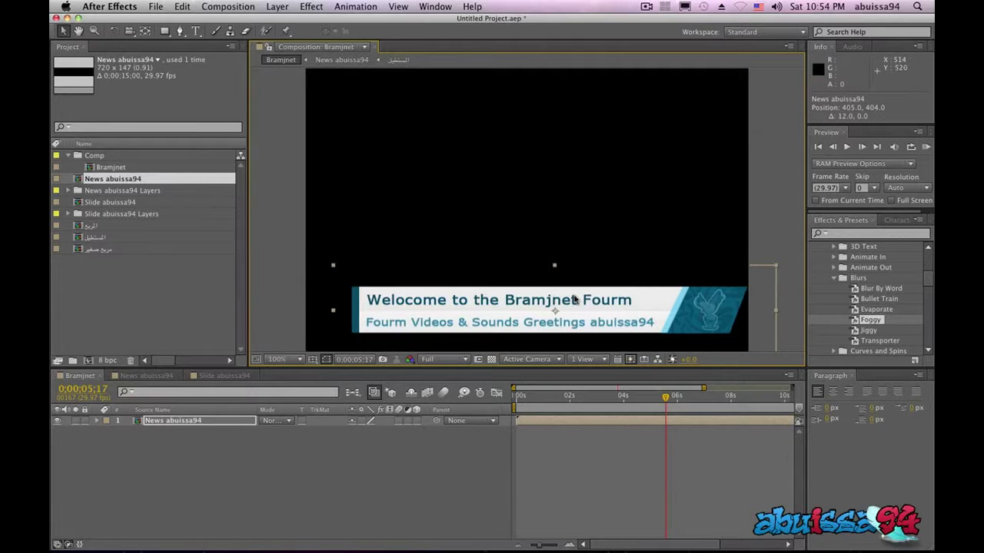
key(comma)
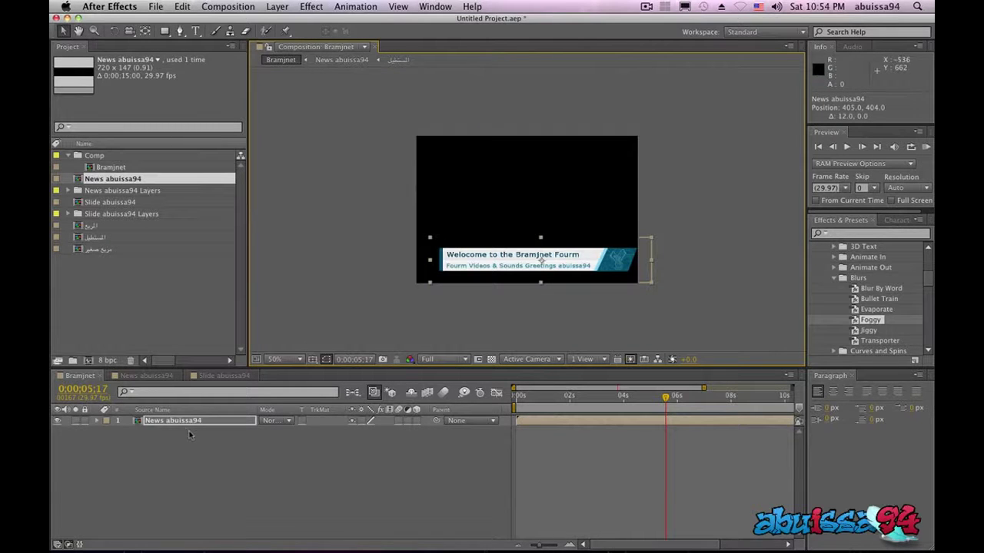
key(Return)
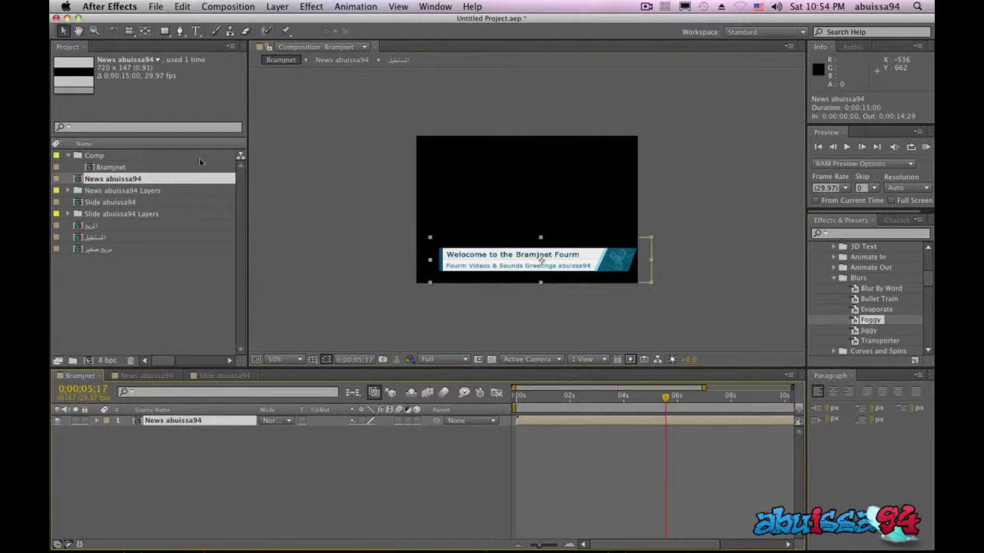
click(228, 6)
Step: Queue Bramjnet to render as a QuickTime movie with RGB + Alpha channels
click(239, 148)
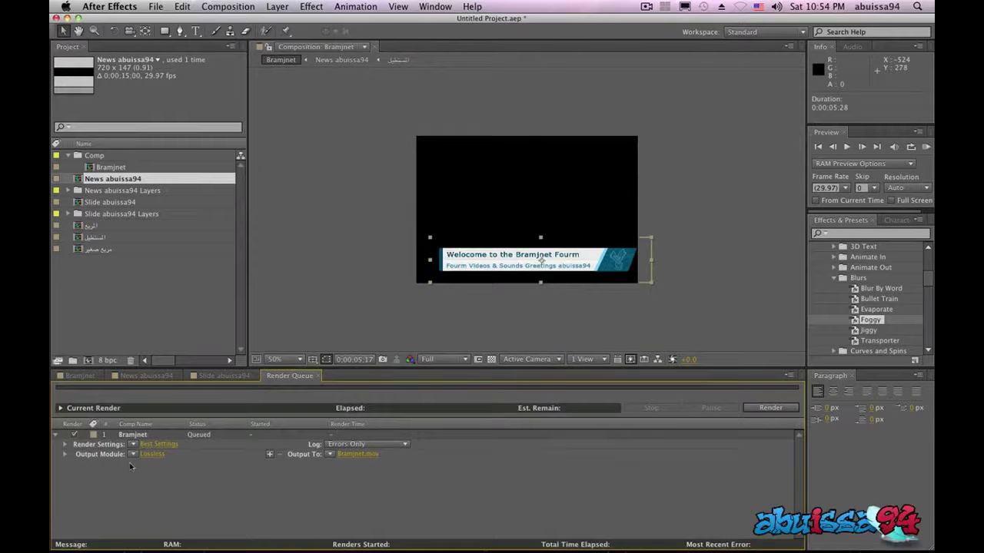
click(152, 455)
click(438, 173)
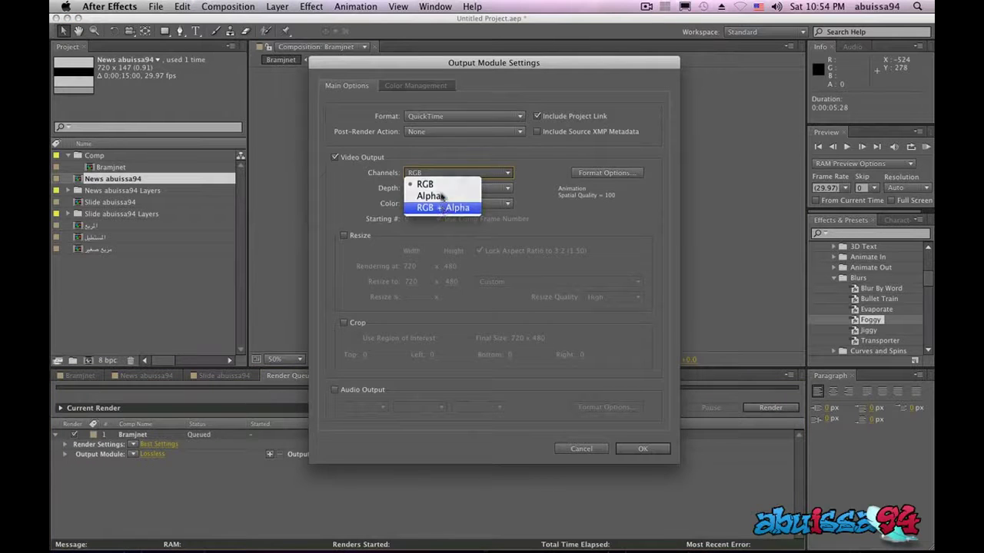
click(442, 207)
click(434, 116)
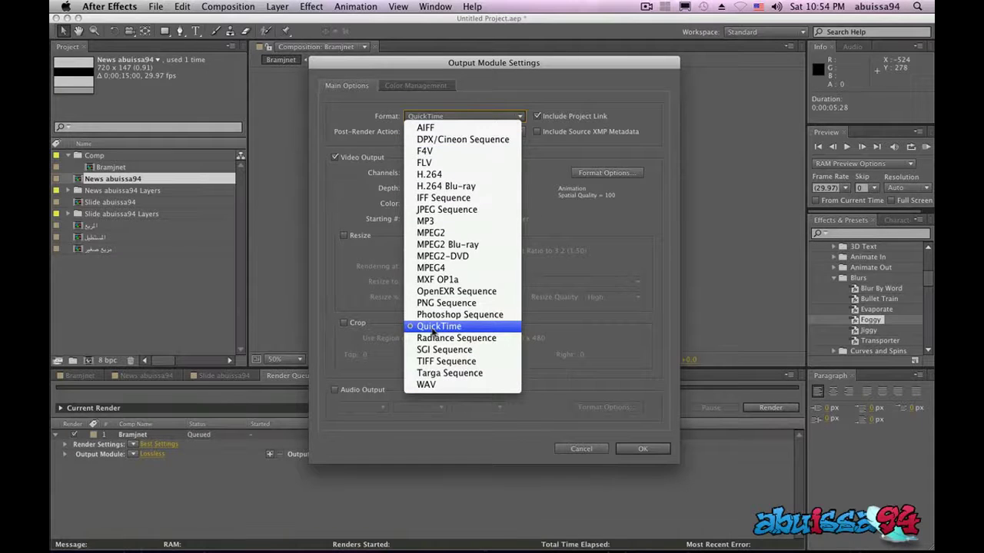
click(435, 329)
click(438, 173)
click(443, 207)
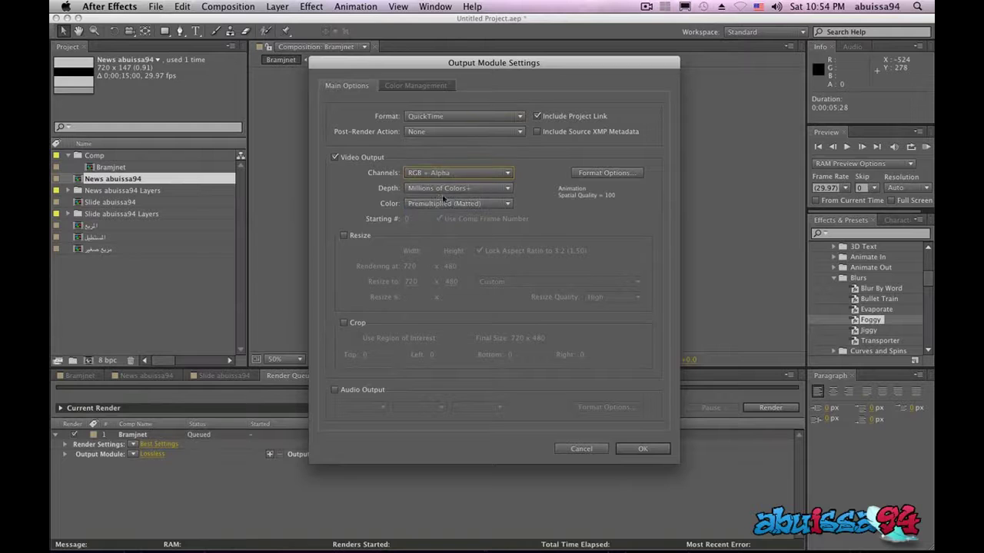
click(632, 450)
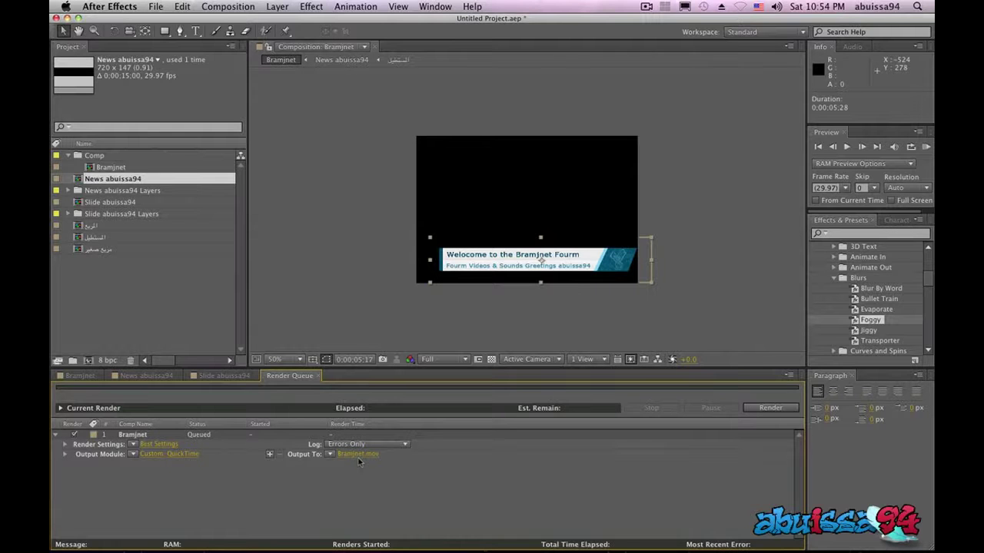
Step: Set the output to Bramjnet News.mov on the Desktop and render it
click(354, 456)
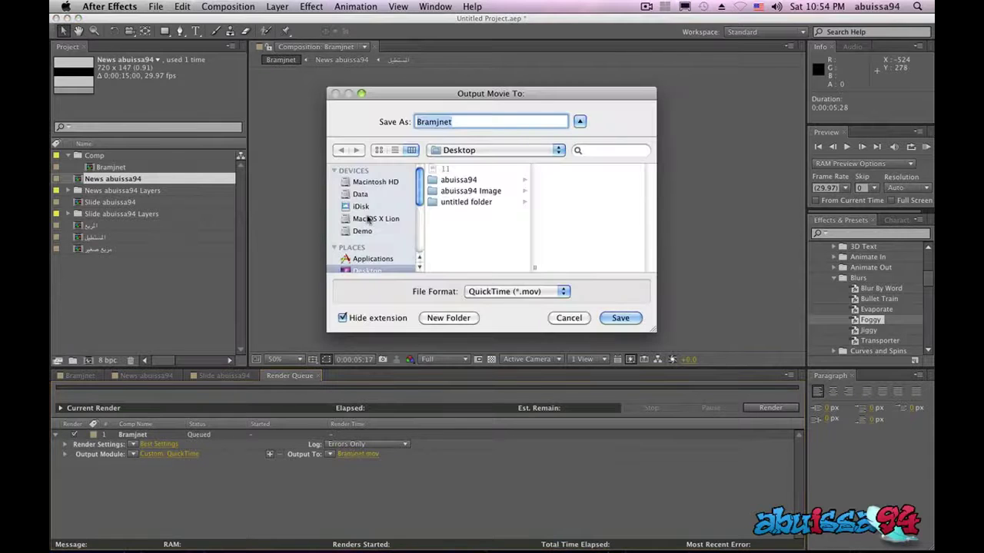
scroll(368, 221, down, 2)
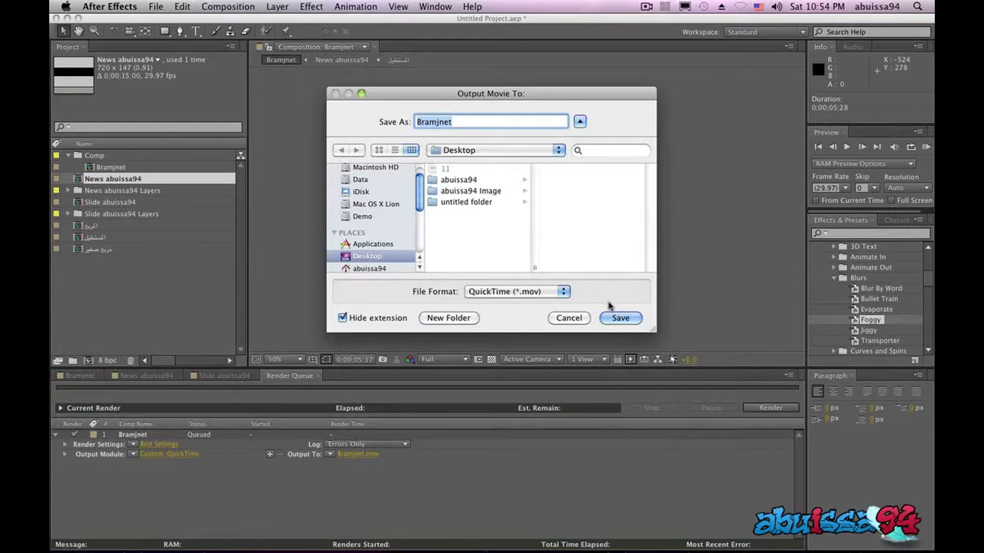
click(464, 125)
text(Neswe)
key(BackSpace)
key(BackSpace)
key(BackSpace)
key(BackSpace)
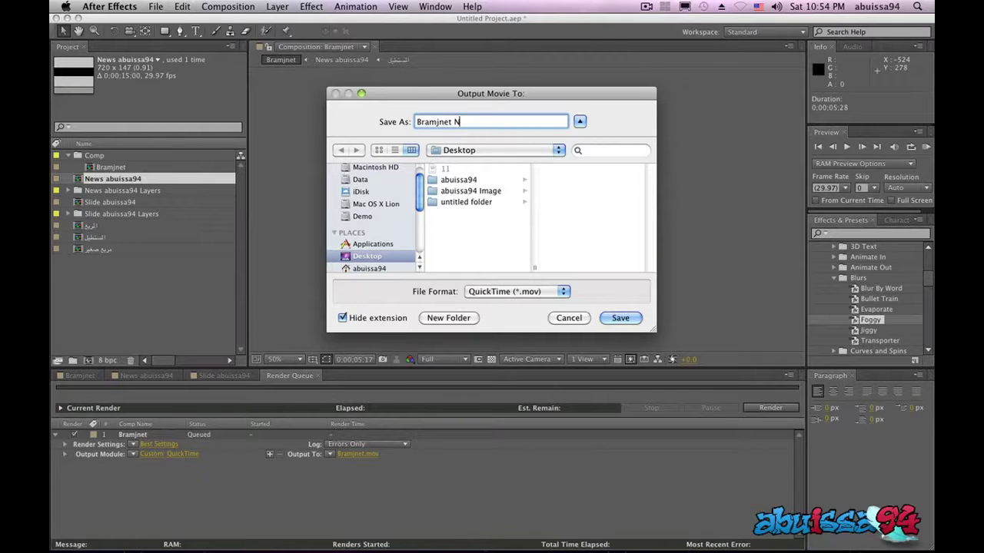
text(ews)
click(620, 318)
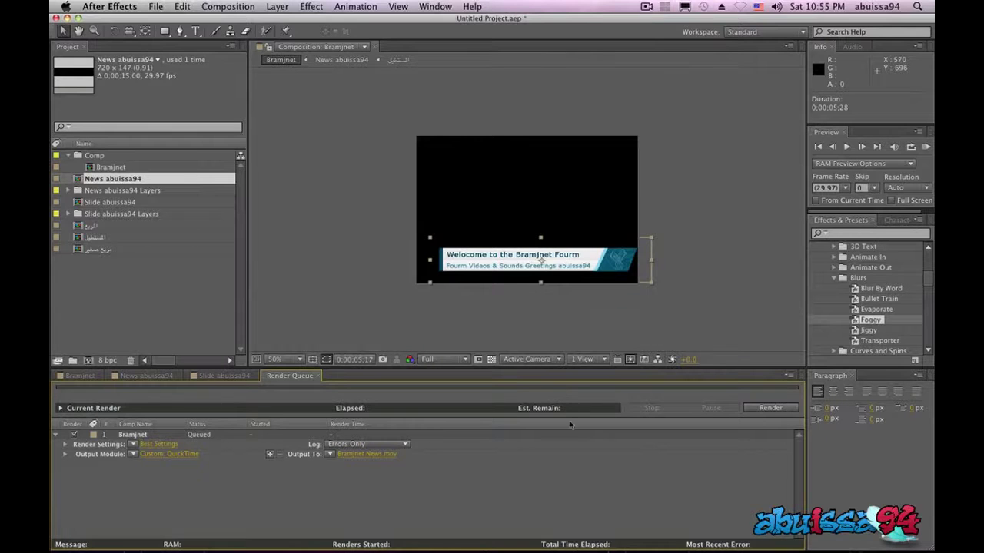
click(764, 409)
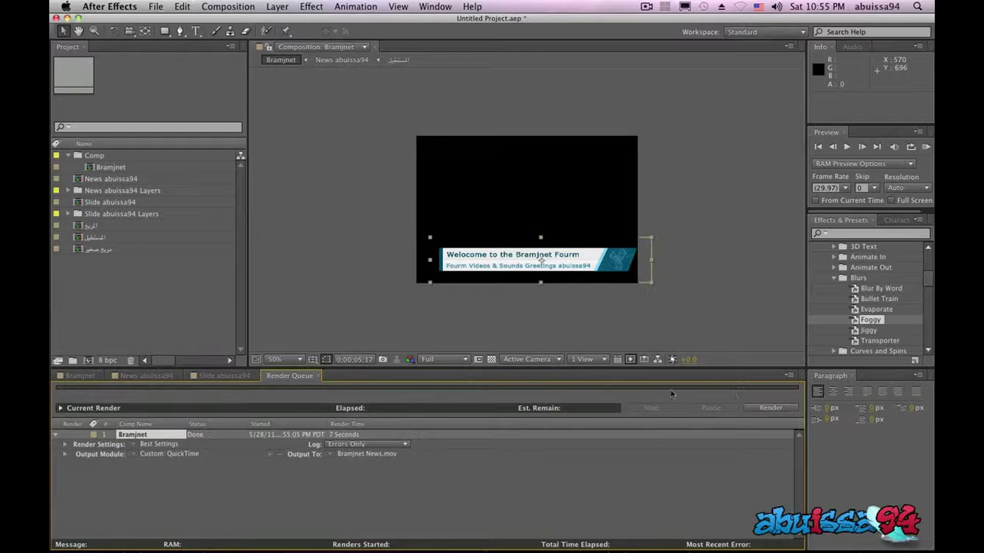
Step: Add the Slide abuissa94 composition to the render queue via Make Movie
click(317, 376)
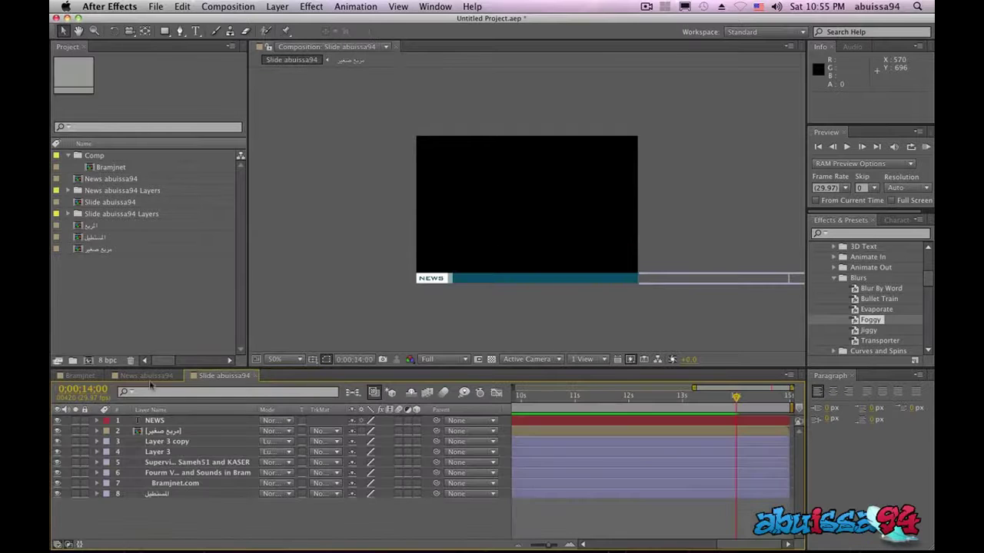
click(150, 380)
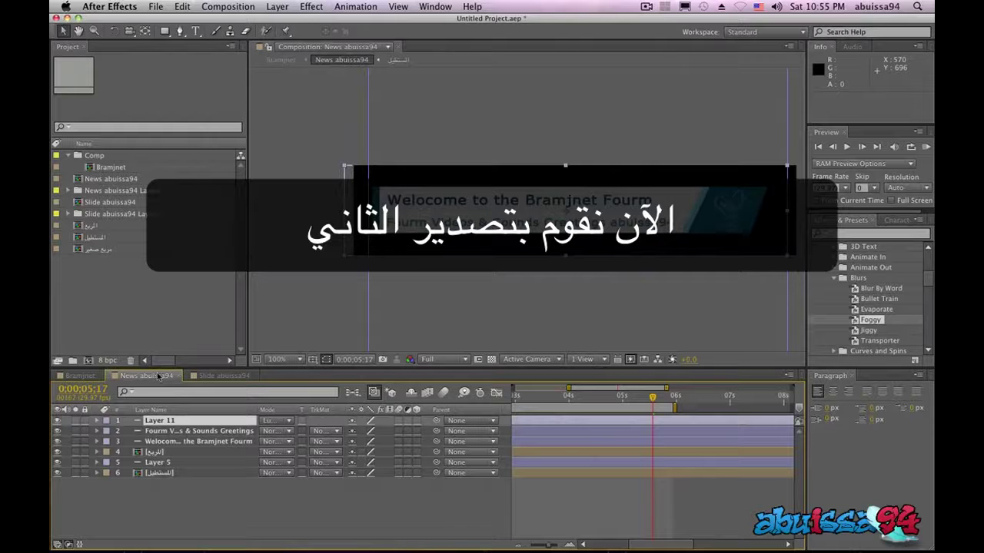
click(221, 376)
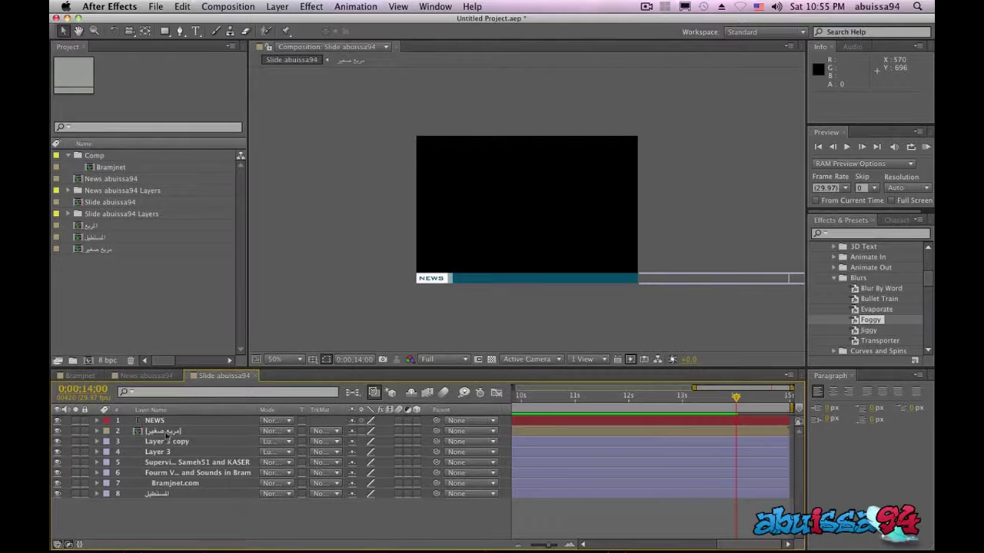
mouse_move(737, 398)
mouse_down()
mouse_move(670, 397)
mouse_move(692, 398)
mouse_up()
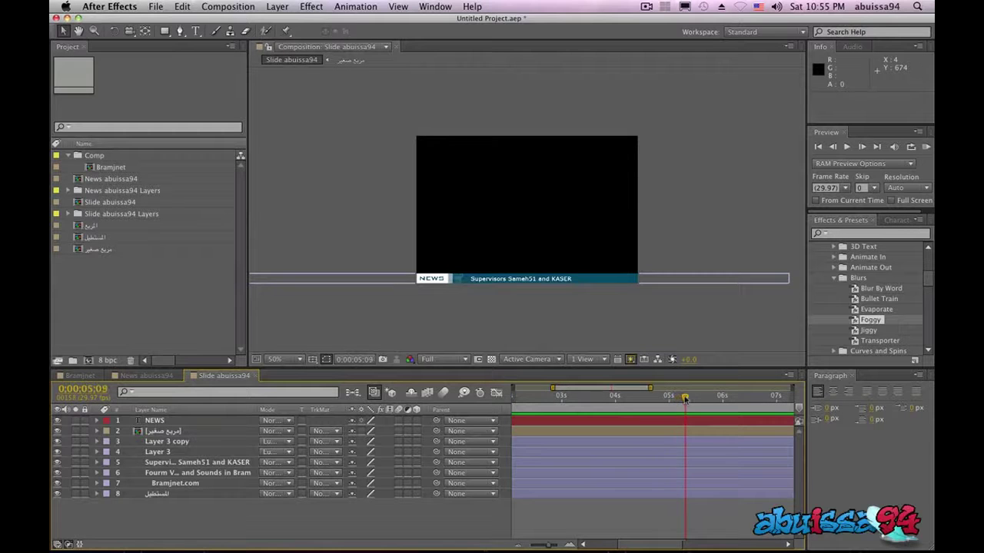
click(243, 7)
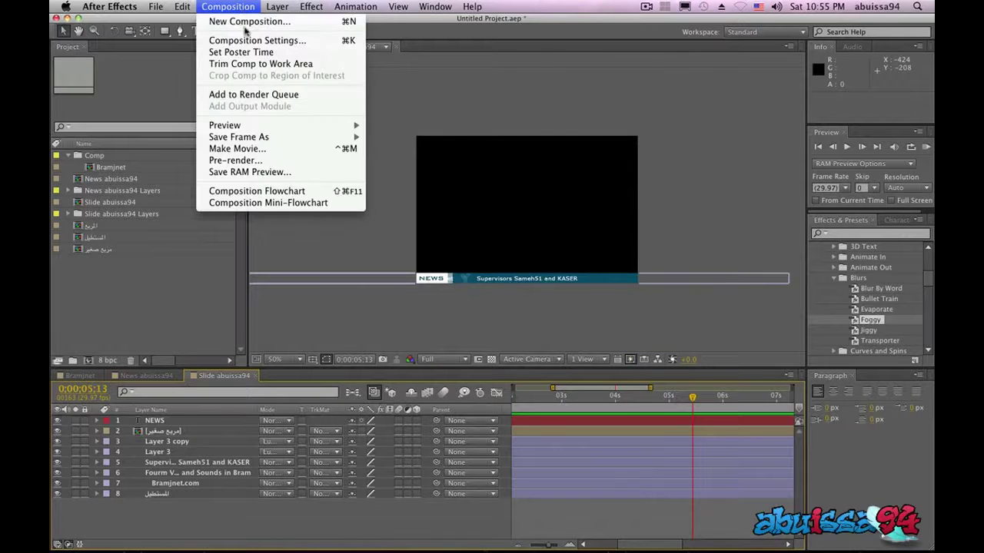
click(253, 149)
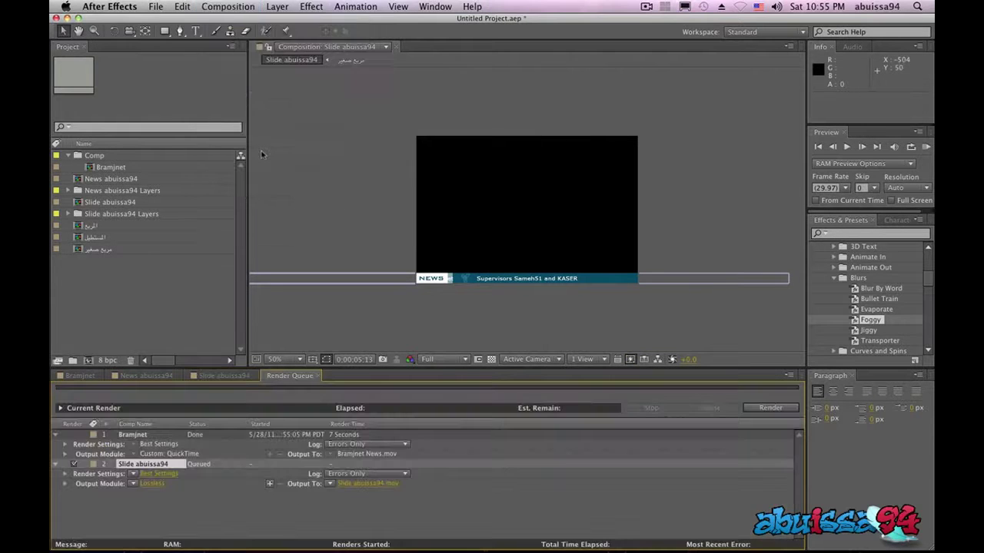
Step: Remove the finished Bramjnet item and set Slide abuissa94's channels to RGB + Alpha
click(148, 434)
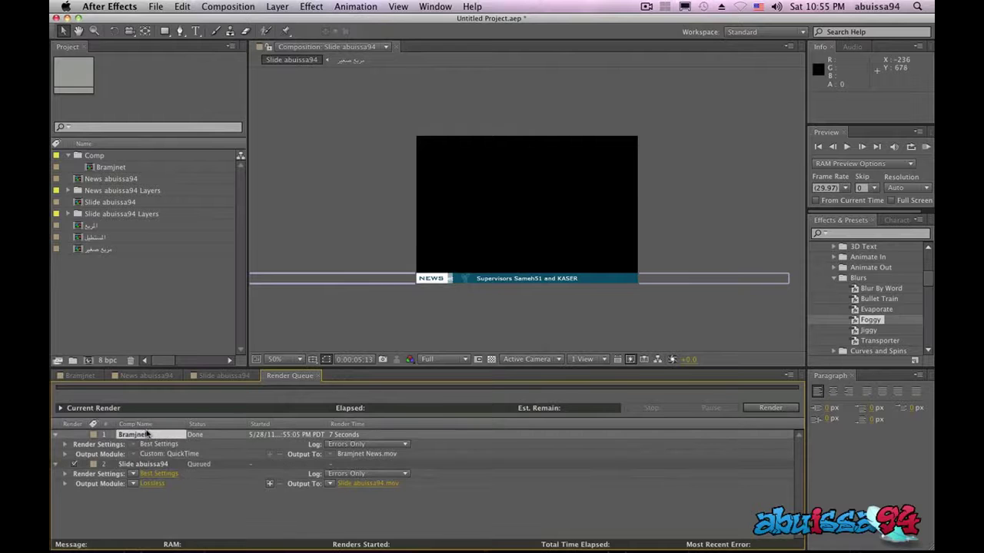
key(Delete)
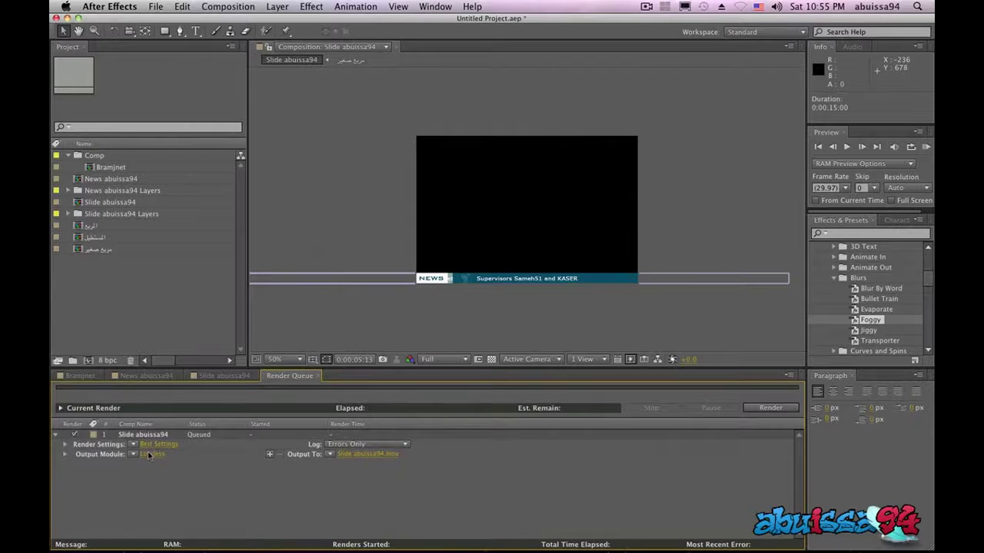
click(151, 454)
click(439, 169)
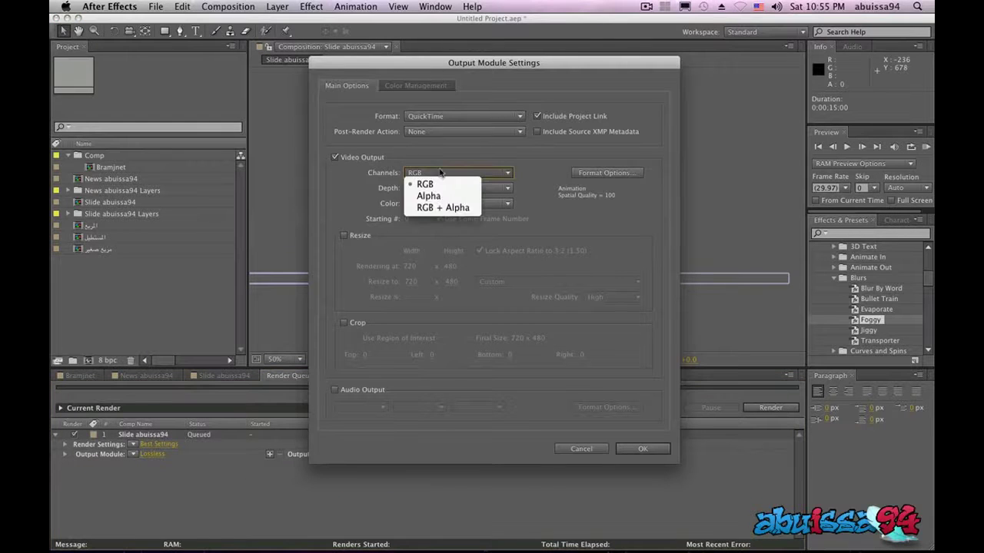
click(458, 209)
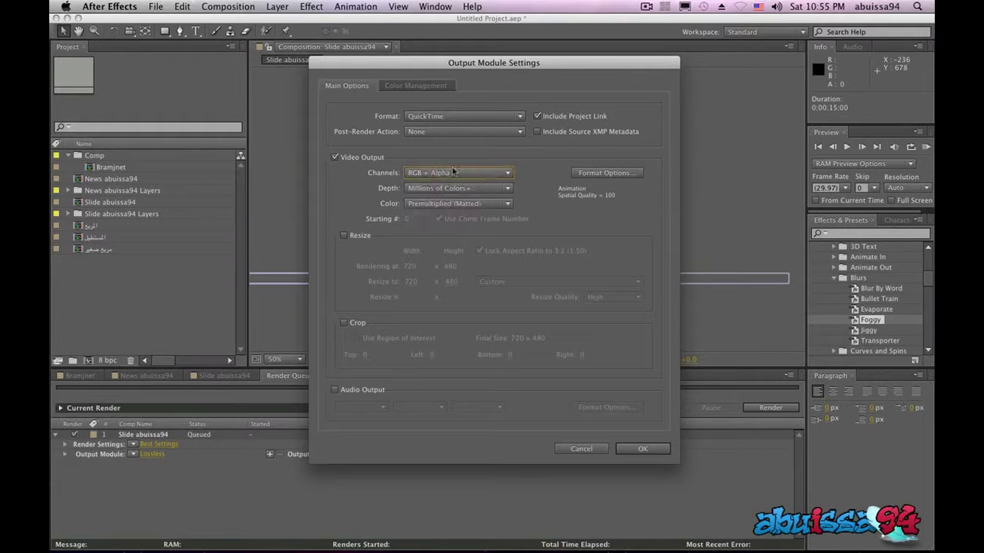
click(638, 449)
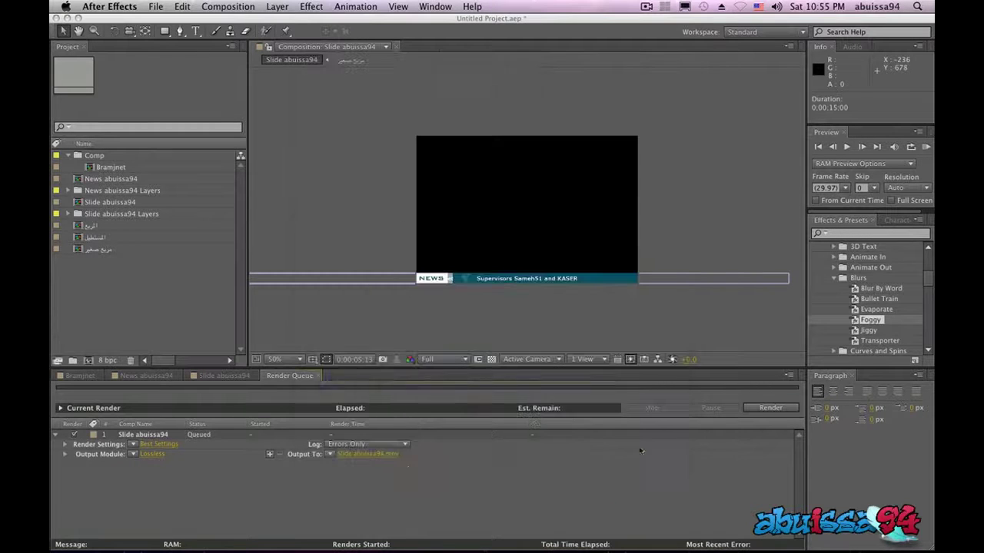
click(366, 455)
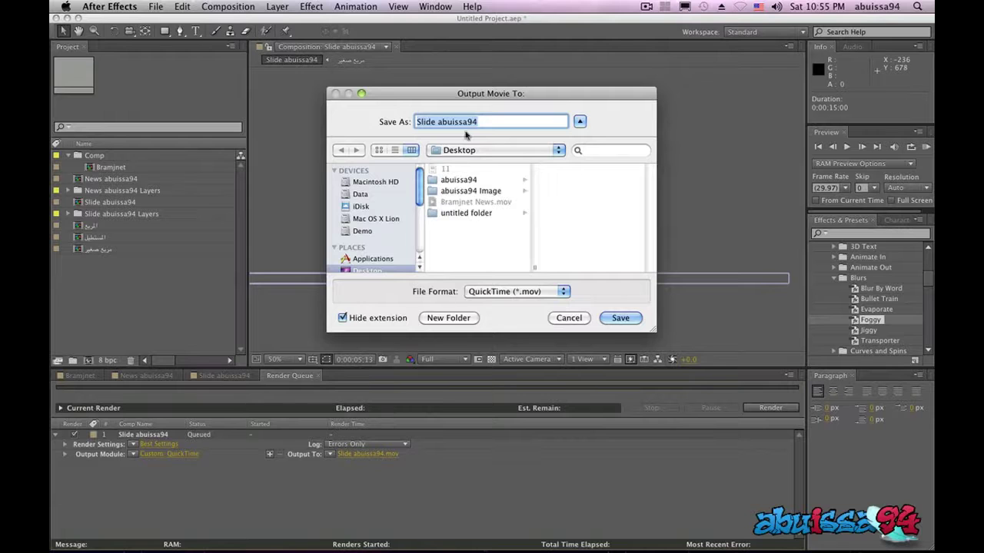
Step: Save the output as Slide abuissa94.mov and render it
click(616, 318)
click(765, 410)
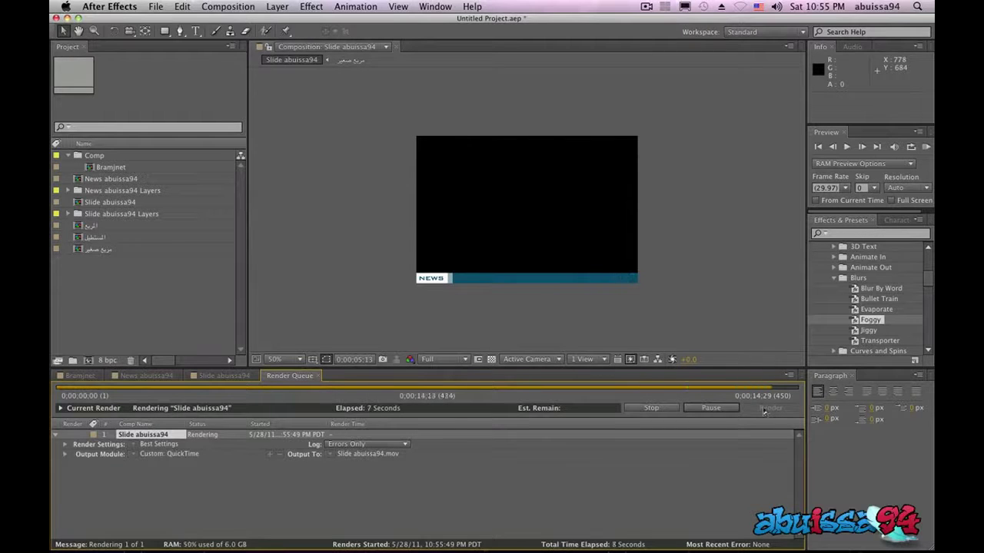
click(678, 455)
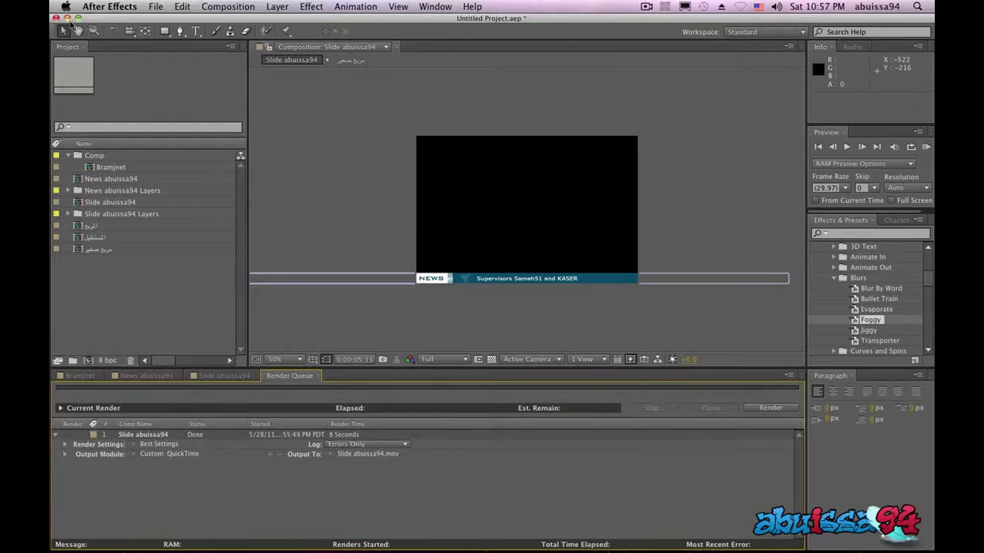
Step: Hide After Effects and open Bramjnet News.mov in QuickTime Player 7
click(67, 19)
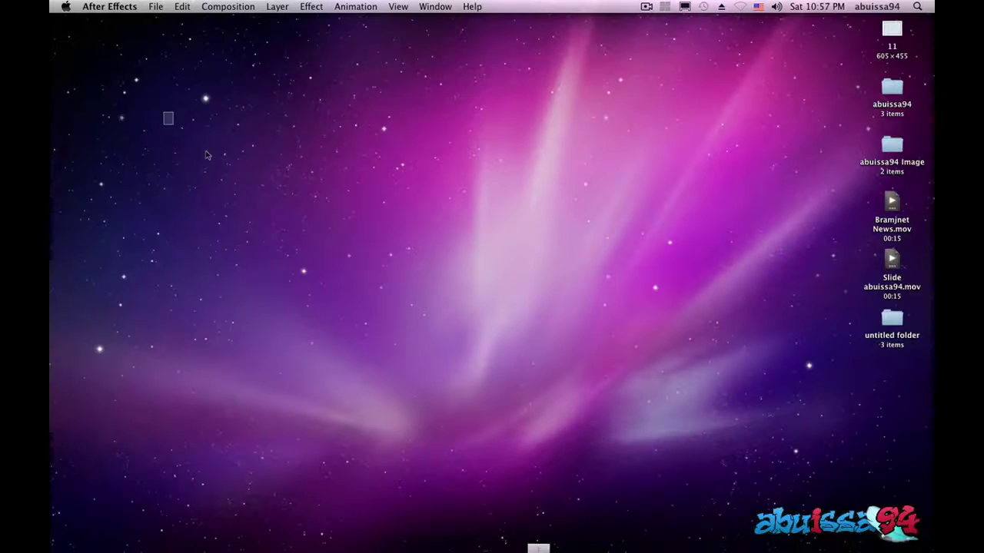
right_click(896, 208)
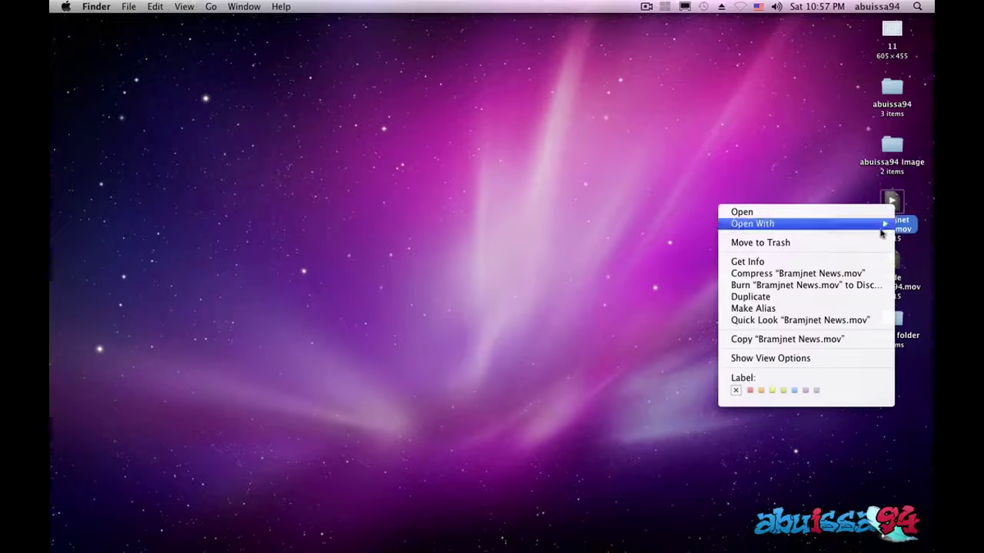
mouse_move(885, 222)
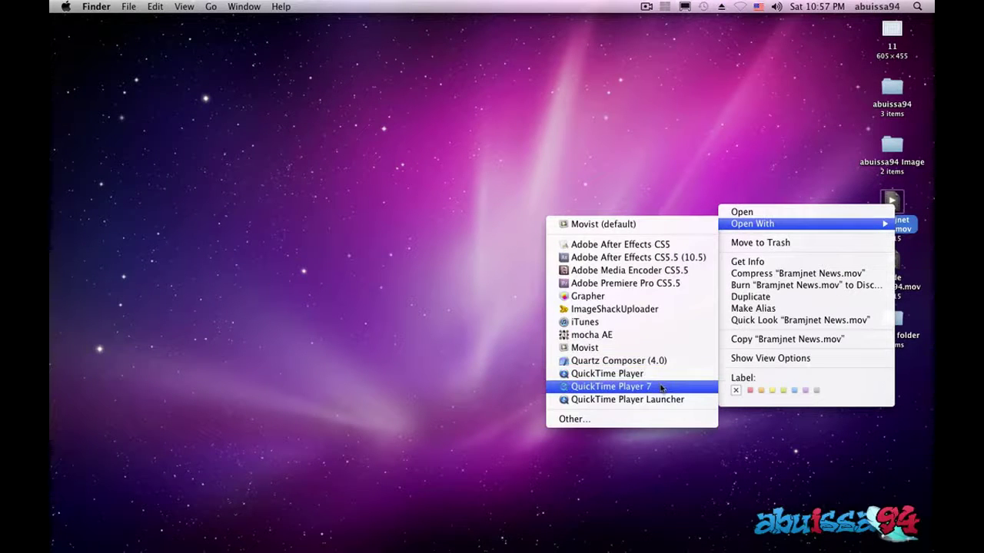
click(661, 387)
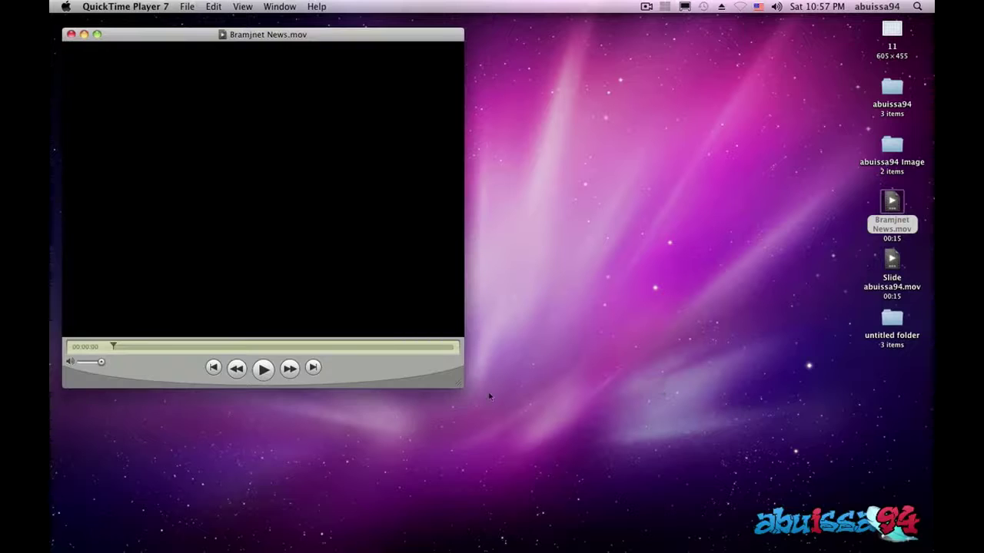
Step: Play the Bramjnet News movie, then pause and close its window
click(263, 369)
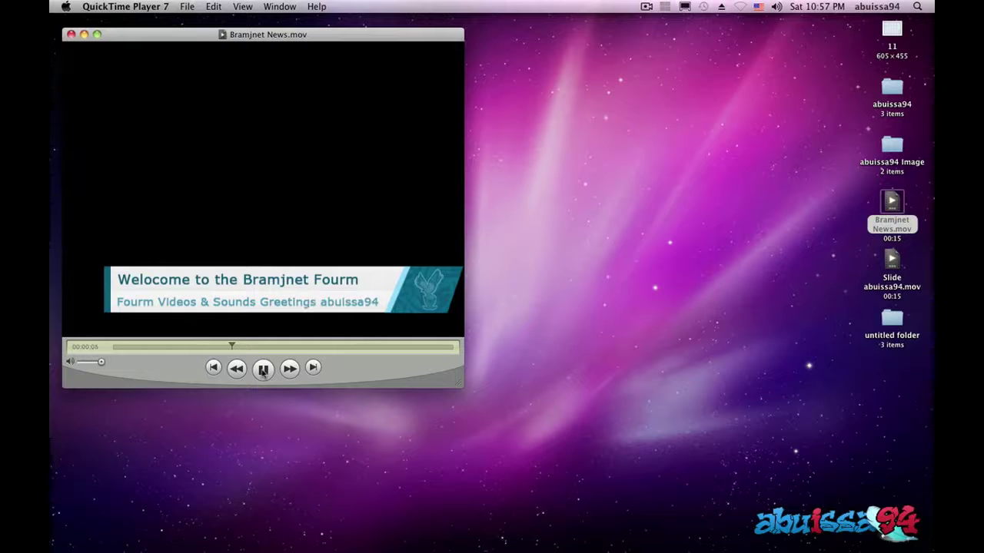
click(263, 369)
click(70, 34)
drag(97, 49, 370, 224)
right_click(892, 260)
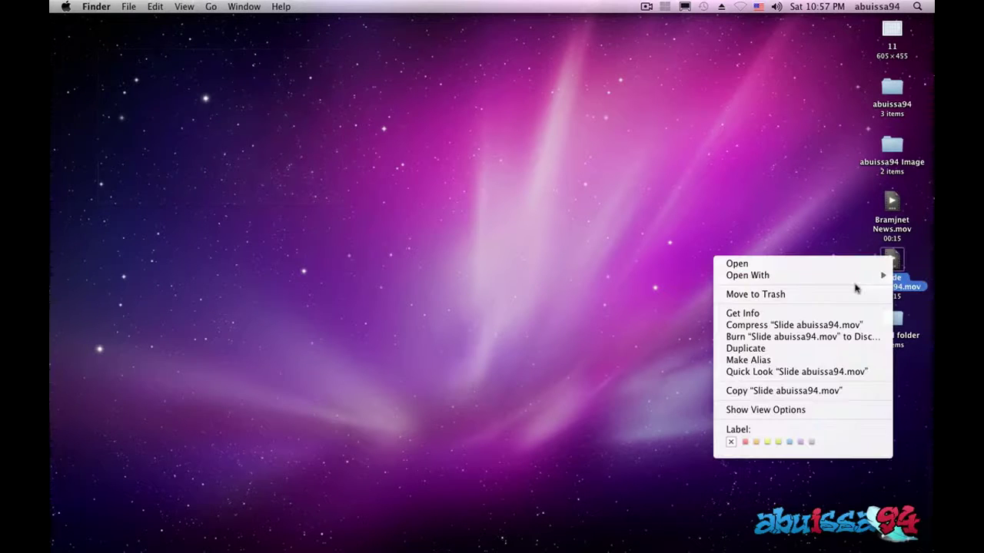
Step: Open Slide abuissa94.mov in QuickTime Player 7, play the NEWS ticker, then close it
mouse_move(817, 277)
click(636, 440)
click(260, 372)
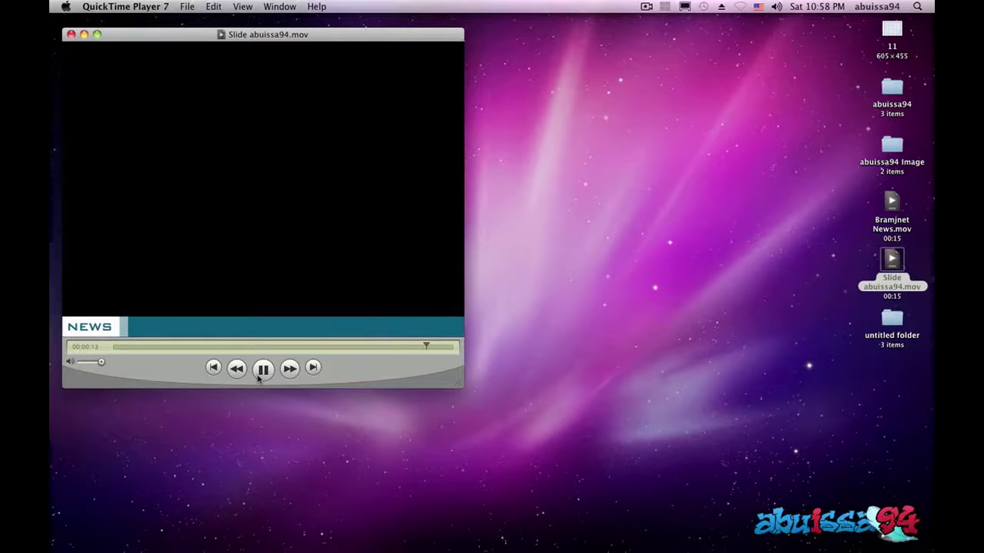
click(70, 34)
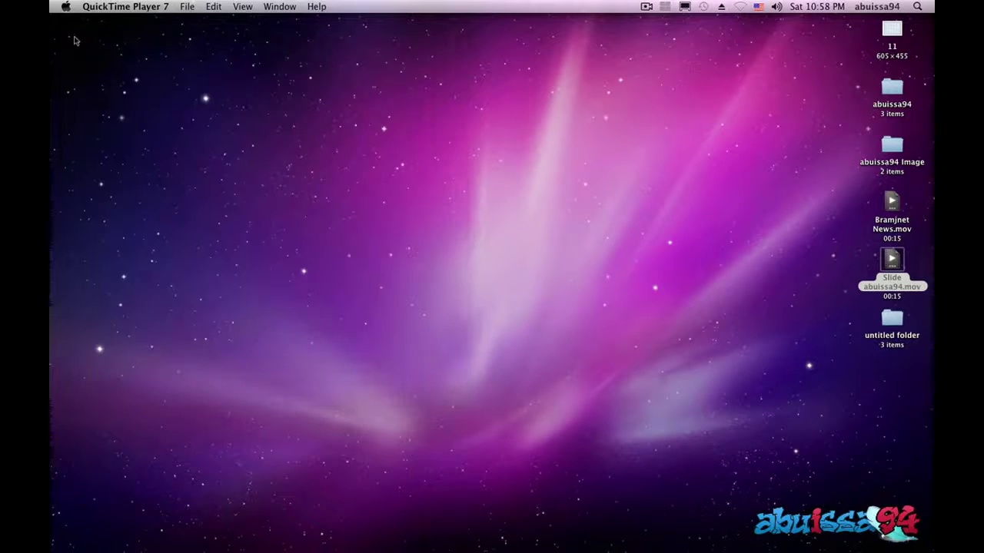
drag(90, 65, 456, 288)
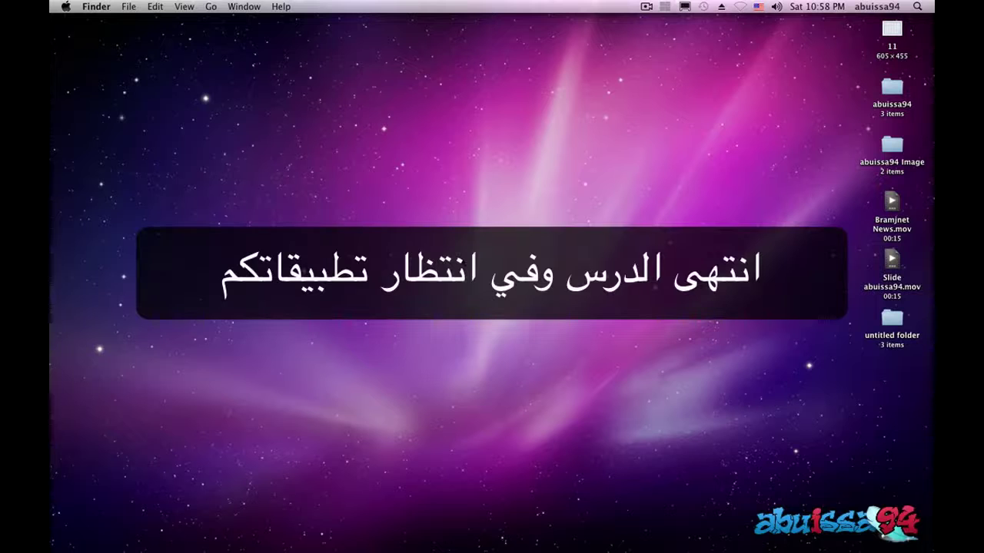